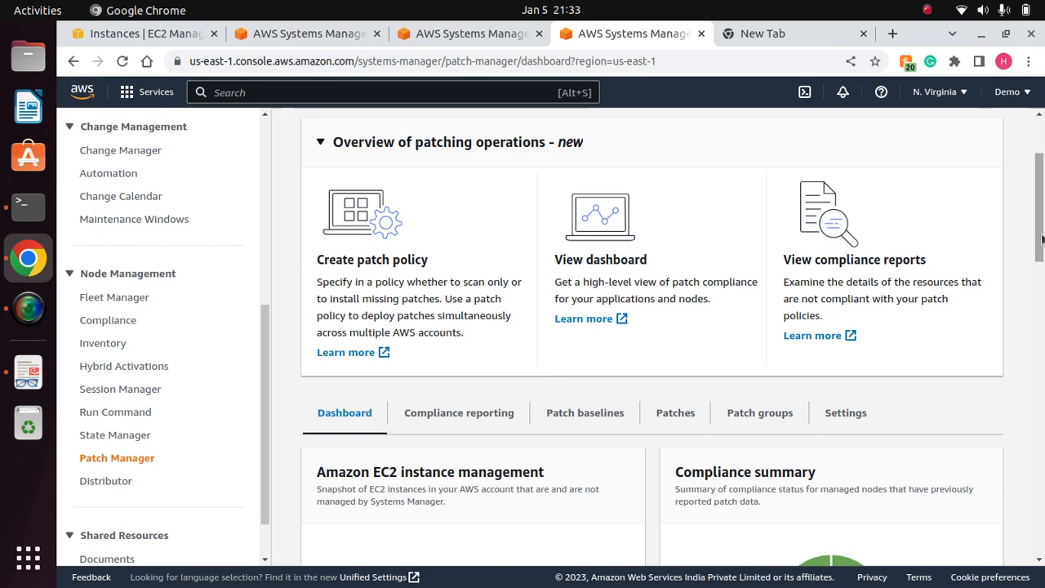
Review the overview of patching operations and start creating a patch policy.
{"action": "left_click_drag", "start_coordinate": [1043, 242], "coordinate": [1043, 219]}
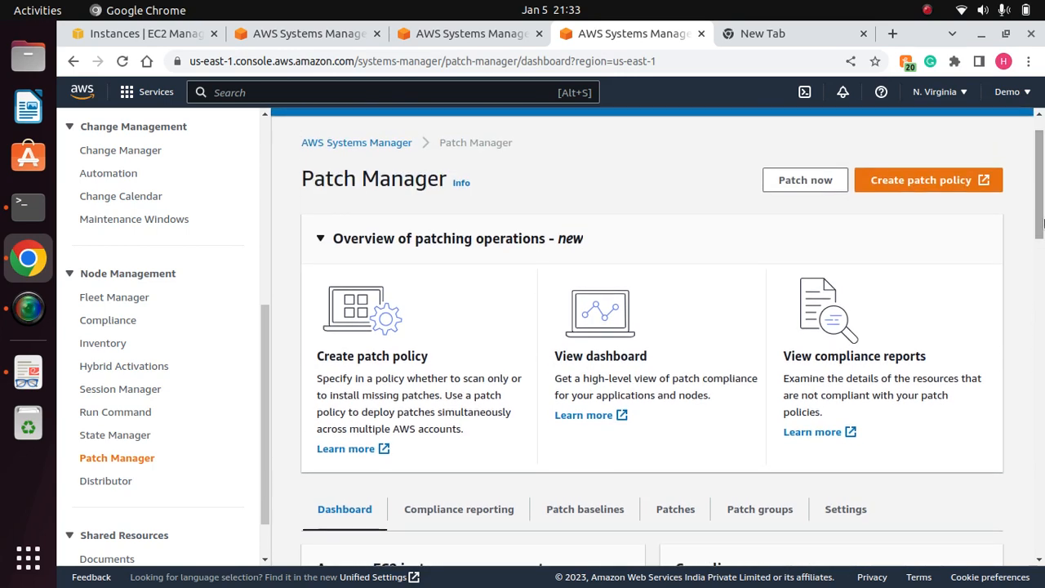
{"action": "left_click_drag", "start_coordinate": [931, 361], "coordinate": [777, 356]}
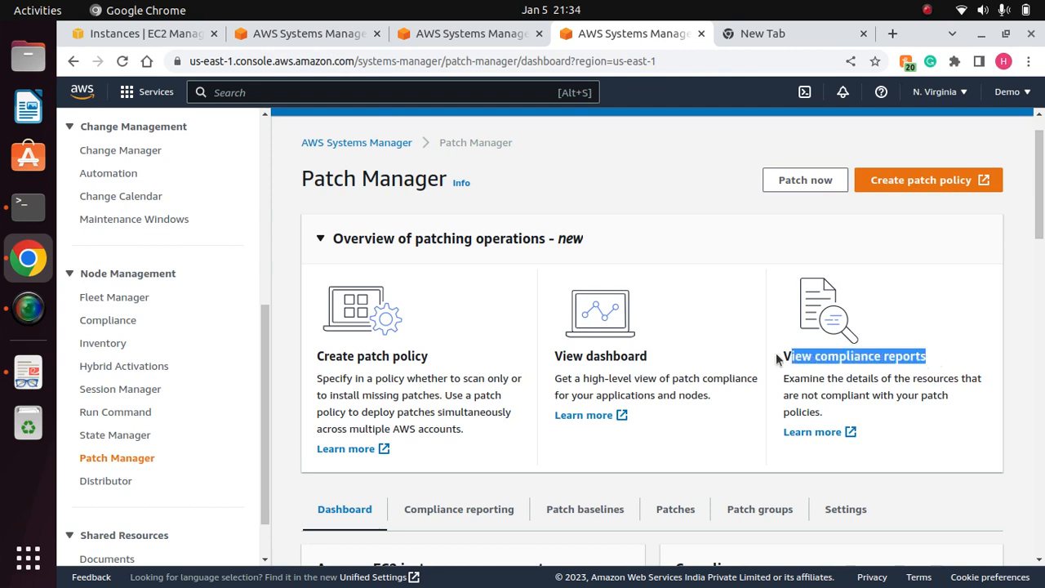
{"action": "left_click", "coordinate": [907, 375]}
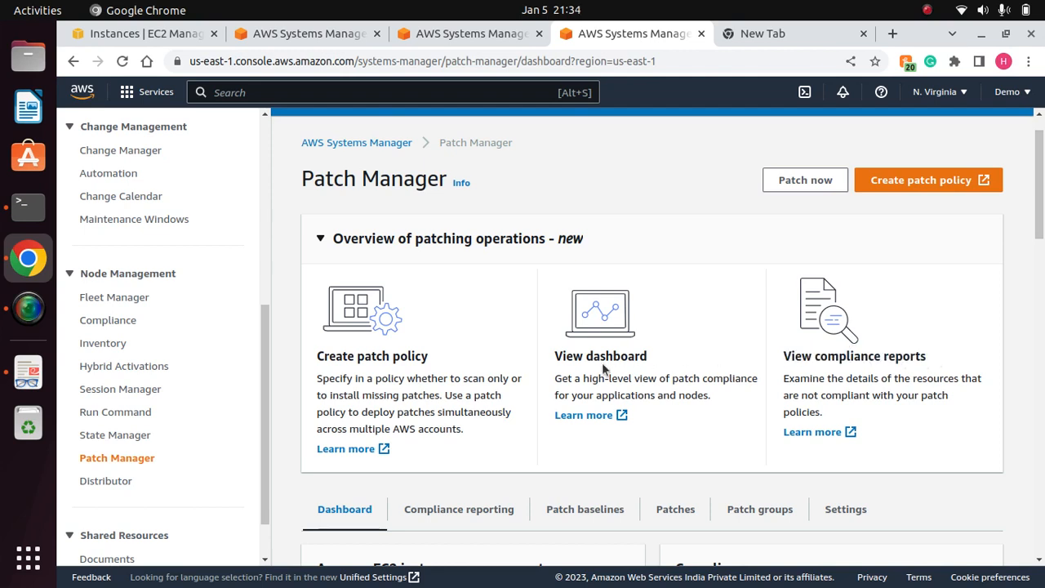
{"action": "left_click_drag", "start_coordinate": [666, 359], "coordinate": [543, 357]}
{"action": "left_click", "coordinate": [666, 358]}
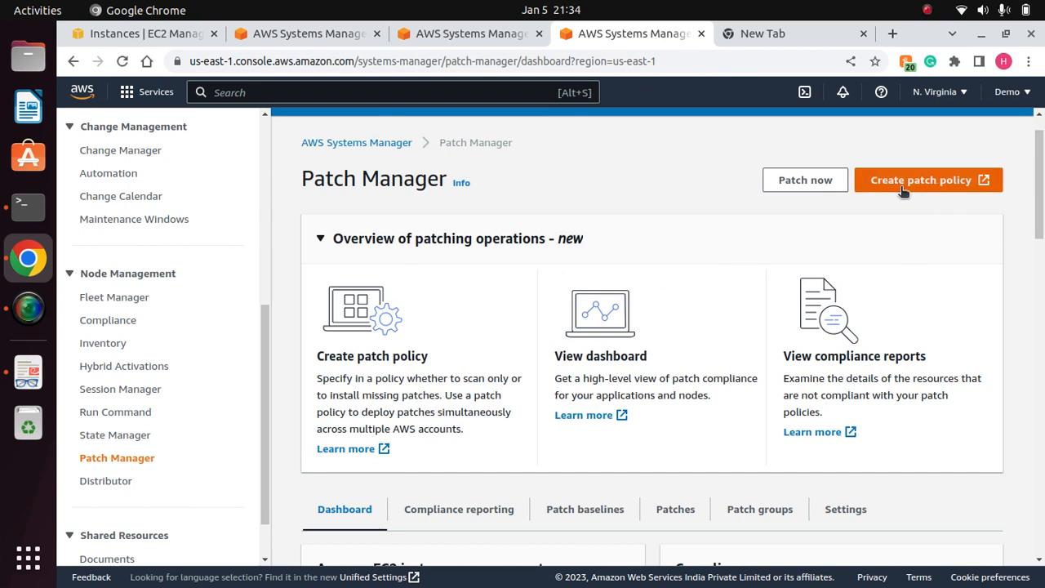
{"action": "left_click", "coordinate": [978, 187]}
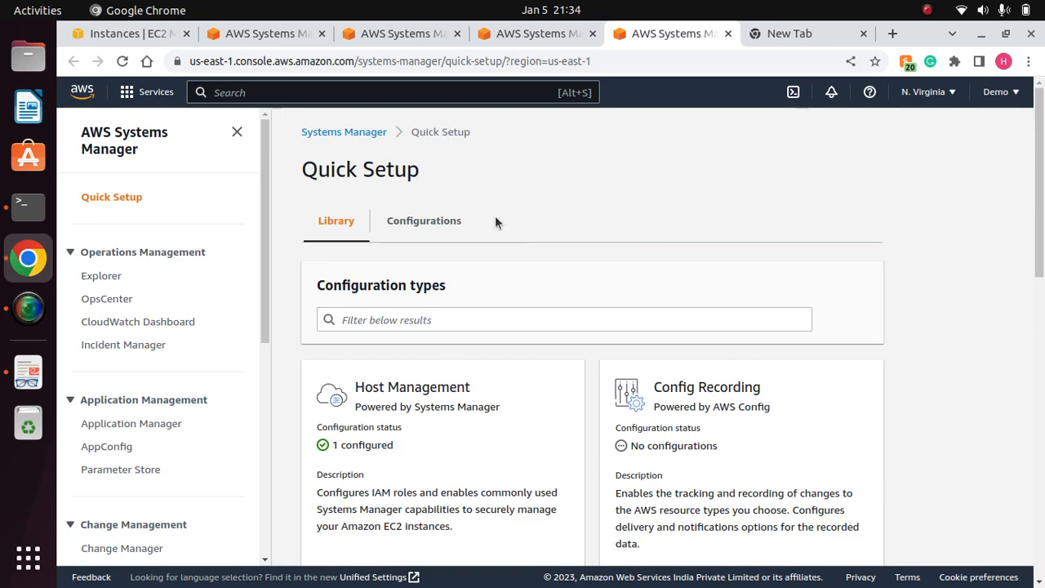
Examine the Quick Setup library's configuration types, including the Host Management status and Config Recording.
{"action": "left_click_drag", "start_coordinate": [1041, 243], "coordinate": [1042, 529]}
{"action": "scroll", "coordinate": [434, 211], "scroll_direction": "up", "scroll_amount": 10}
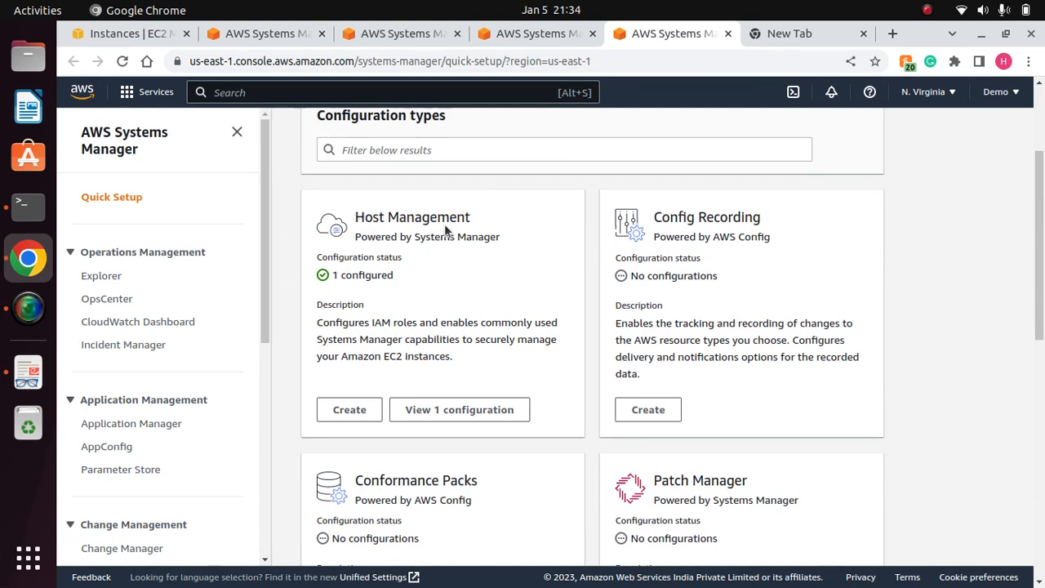
{"action": "left_click_drag", "start_coordinate": [396, 276], "coordinate": [323, 275]}
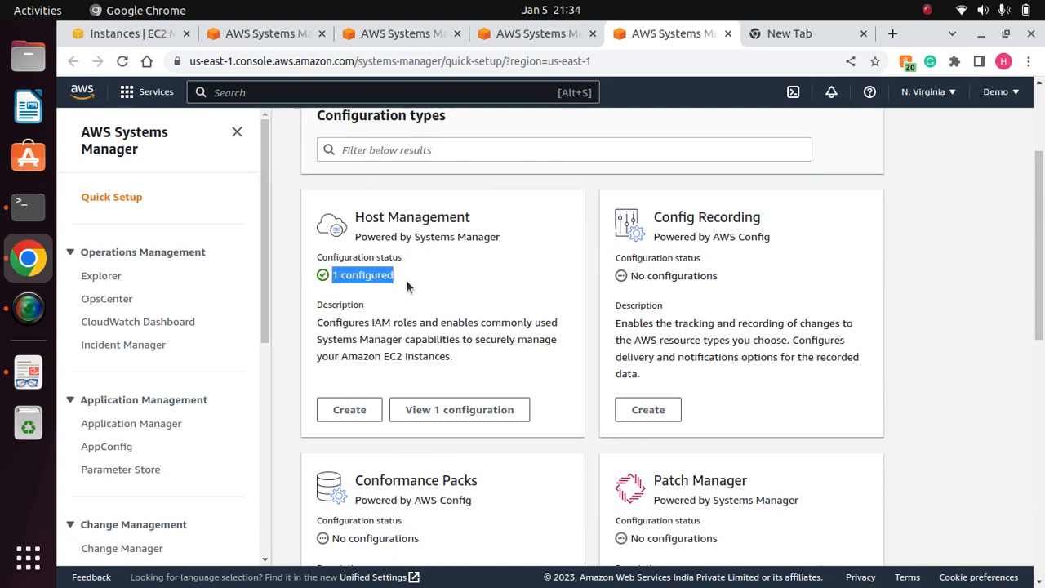
{"action": "left_click", "coordinate": [381, 277]}
{"action": "left_click_drag", "start_coordinate": [398, 281], "coordinate": [328, 277]}
{"action": "left_click", "coordinate": [435, 281]}
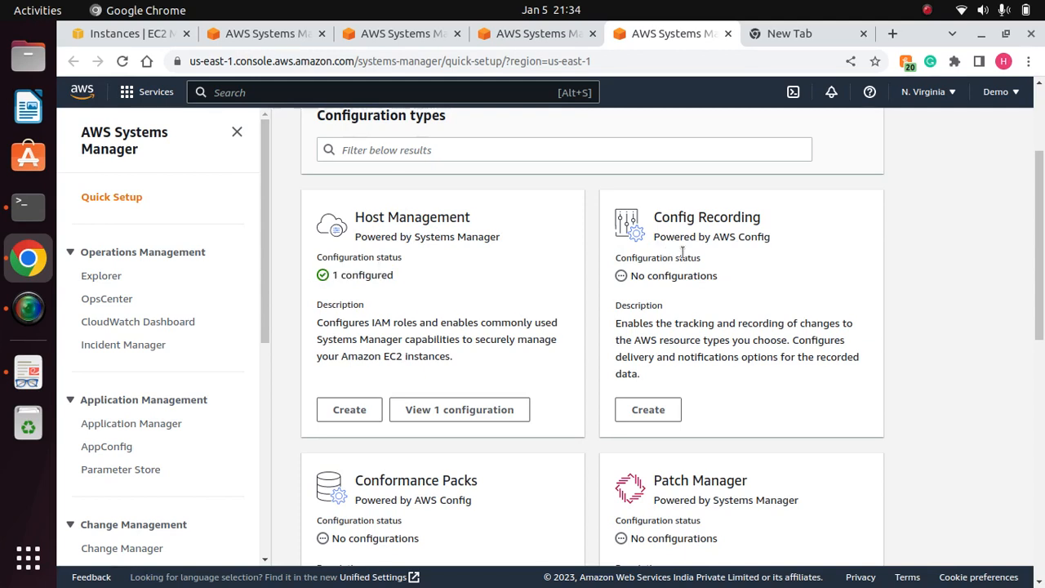
{"action": "left_click_drag", "start_coordinate": [786, 224], "coordinate": [654, 218]}
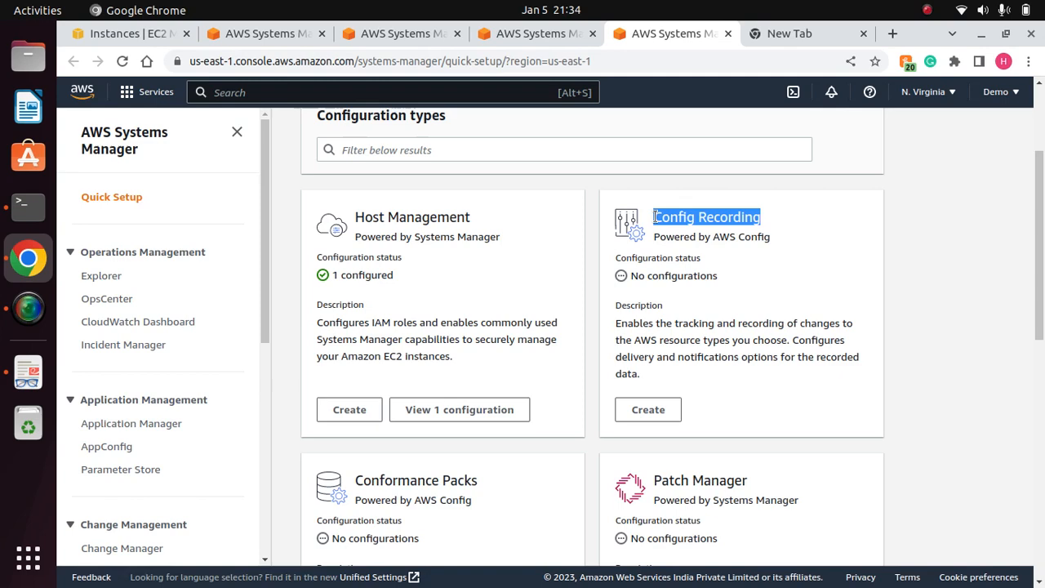
{"action": "left_click", "coordinate": [805, 236]}
Create a new Patch Manager configuration from the Quick Setup library.
{"action": "scroll", "coordinate": [1038, 262], "scroll_direction": "down", "scroll_amount": 3}
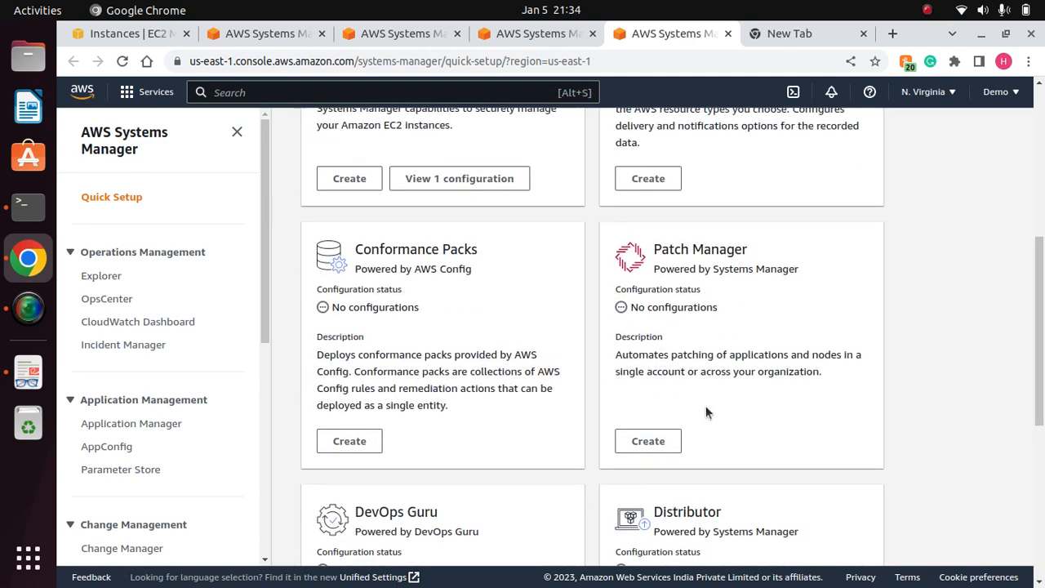
{"action": "left_click", "coordinate": [665, 441]}
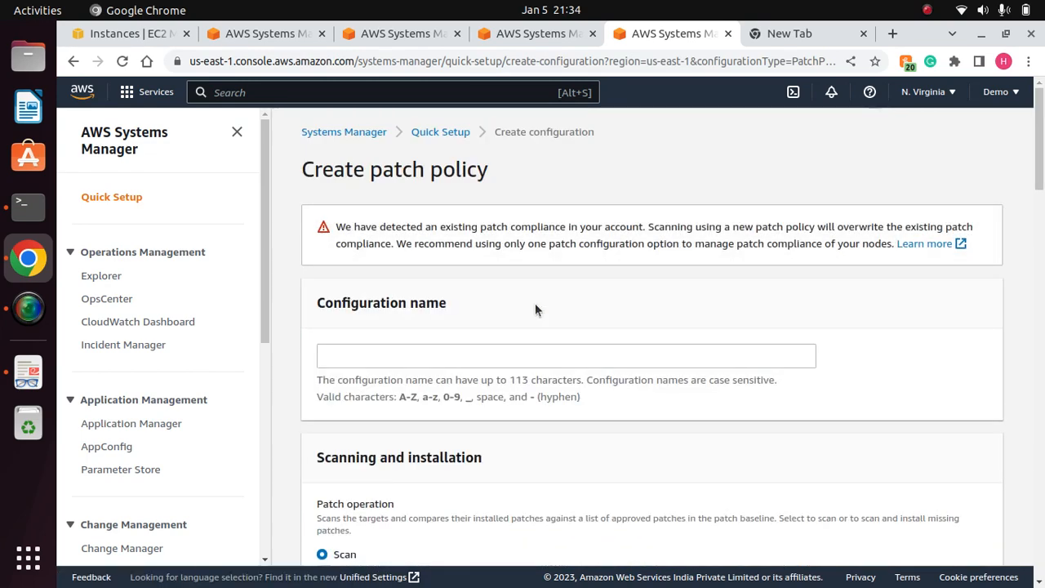
{"action": "left_click_drag", "start_coordinate": [490, 174], "coordinate": [301, 179]}
{"action": "left_click", "coordinate": [532, 183]}
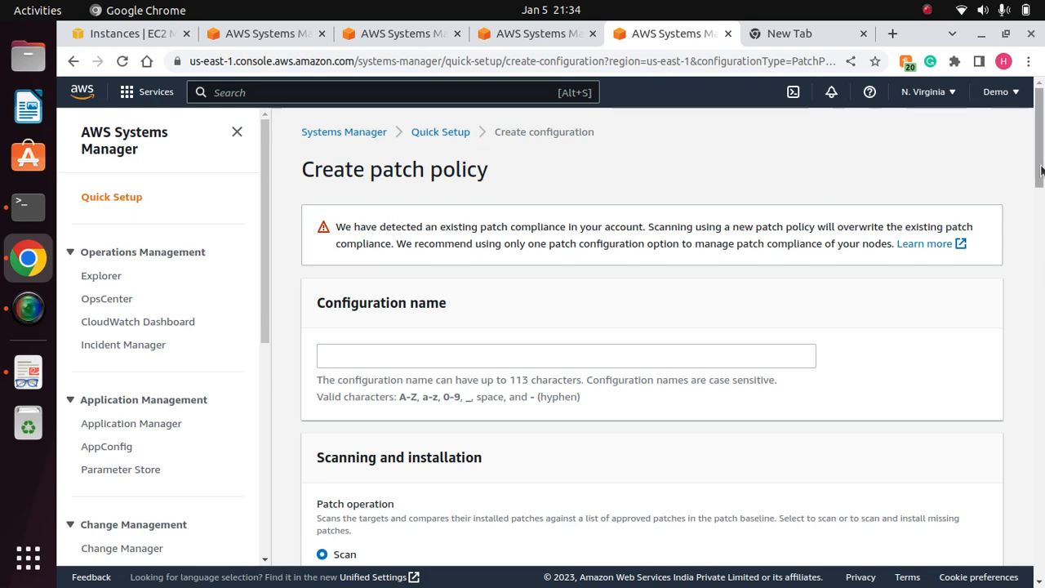
Set the patch operation of the new policy to Scan and install.
{"action": "scroll", "coordinate": [669, 209], "scroll_direction": "down", "scroll_amount": 5}
{"action": "left_click", "coordinate": [468, 148]}
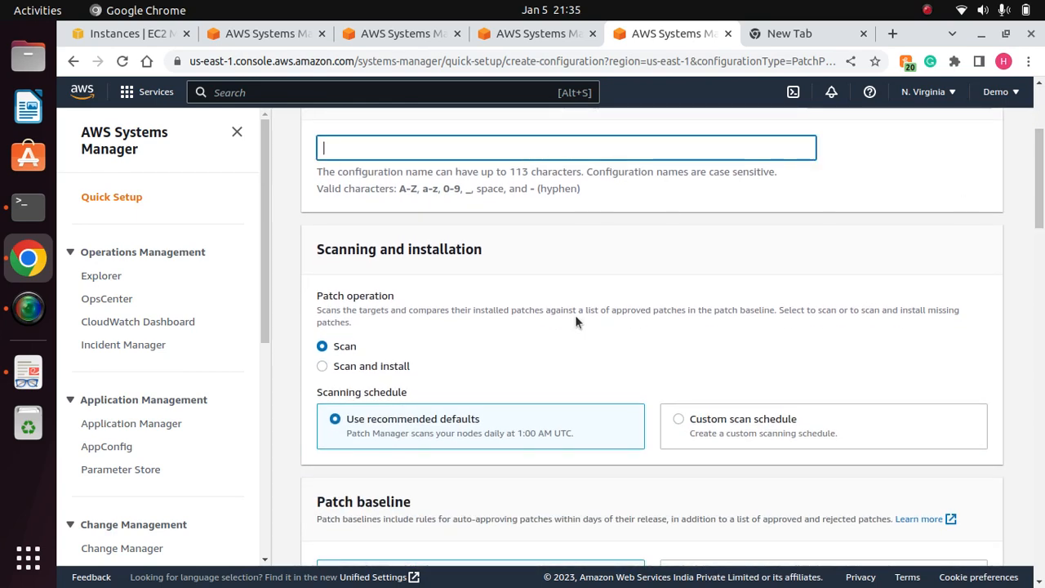
{"action": "scroll", "coordinate": [1039, 202], "scroll_direction": "down", "scroll_amount": 2}
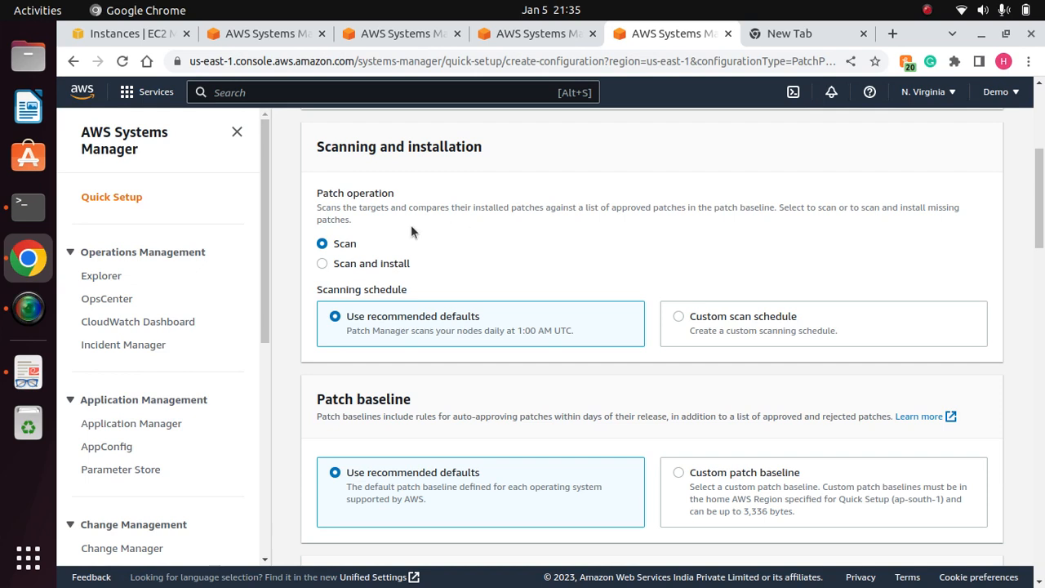
{"action": "left_click", "coordinate": [326, 266]}
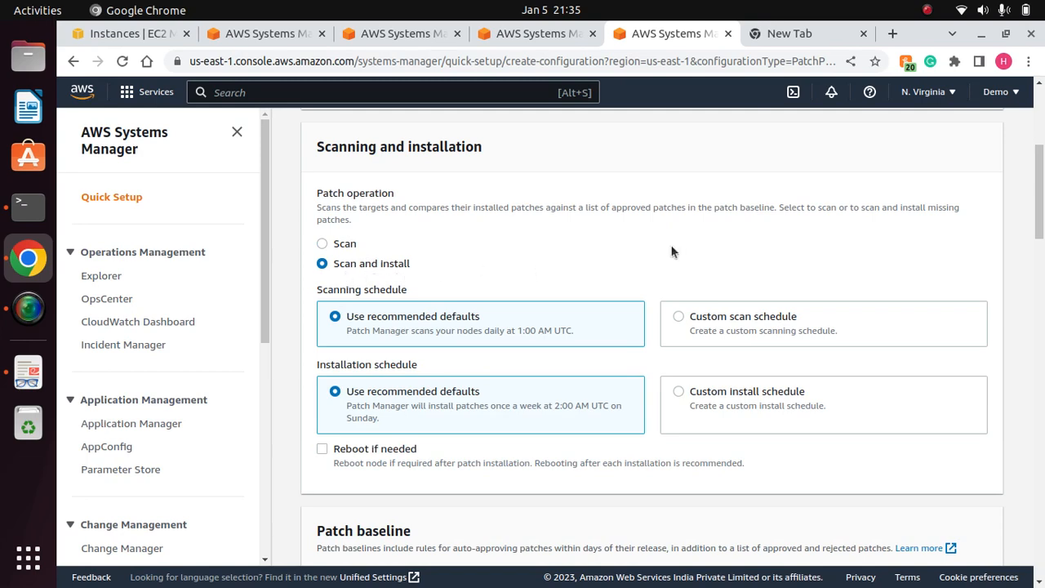
Switch scanning to a custom scan schedule, try the Daily frequency, and choose Custom CRON Expression instead.
{"action": "scroll", "coordinate": [671, 252], "scroll_direction": "down", "scroll_amount": 3}
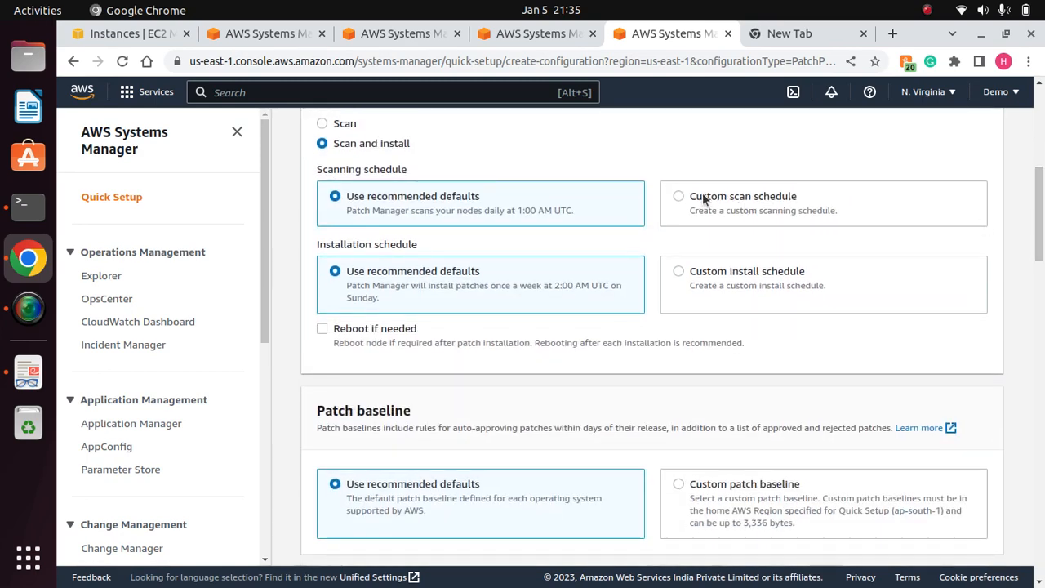
{"action": "left_click", "coordinate": [704, 199]}
{"action": "left_click", "coordinate": [445, 271]}
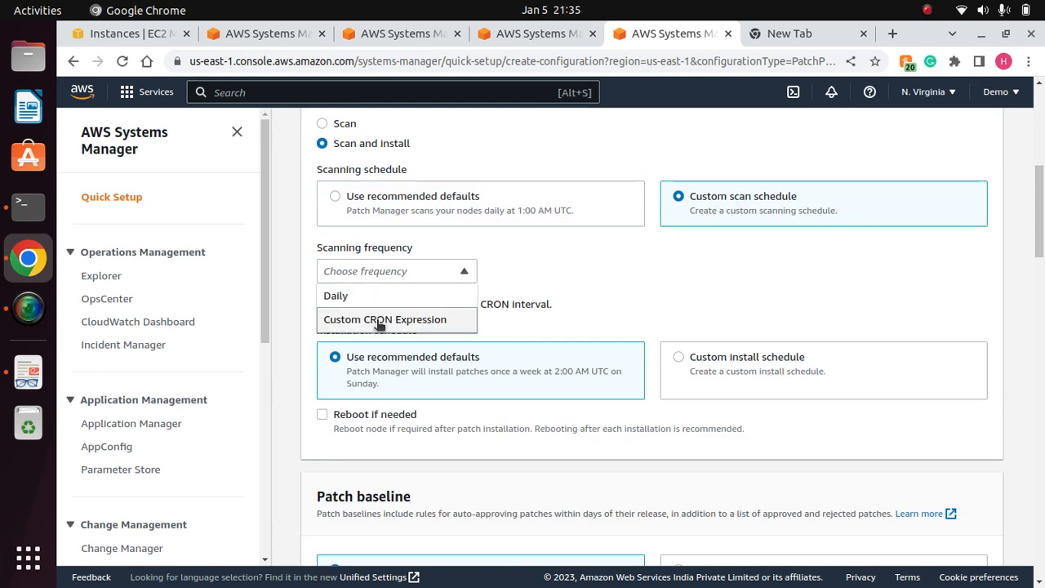
{"action": "left_click", "coordinate": [358, 296]}
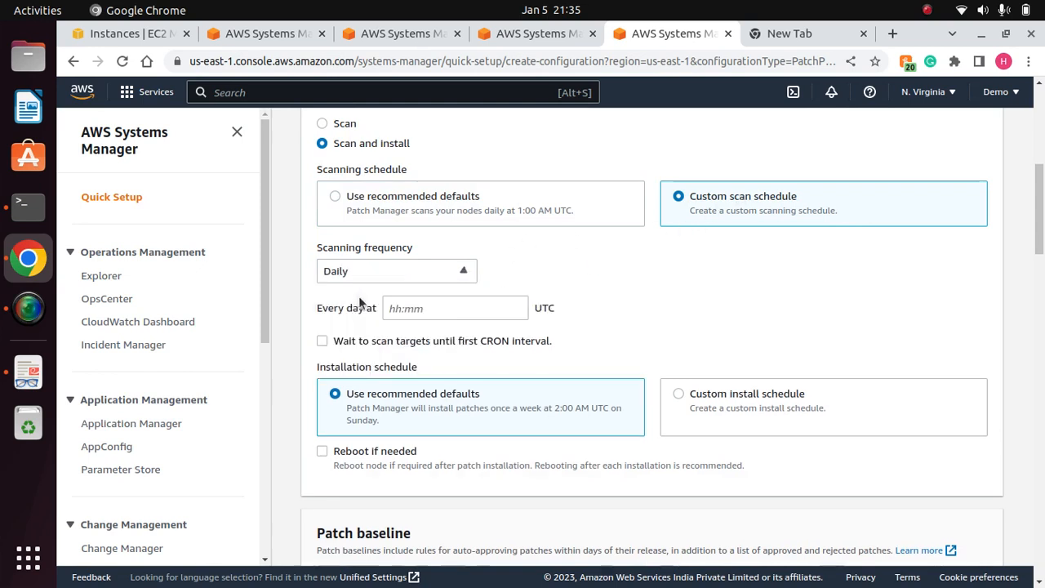
{"action": "left_click", "coordinate": [405, 311]}
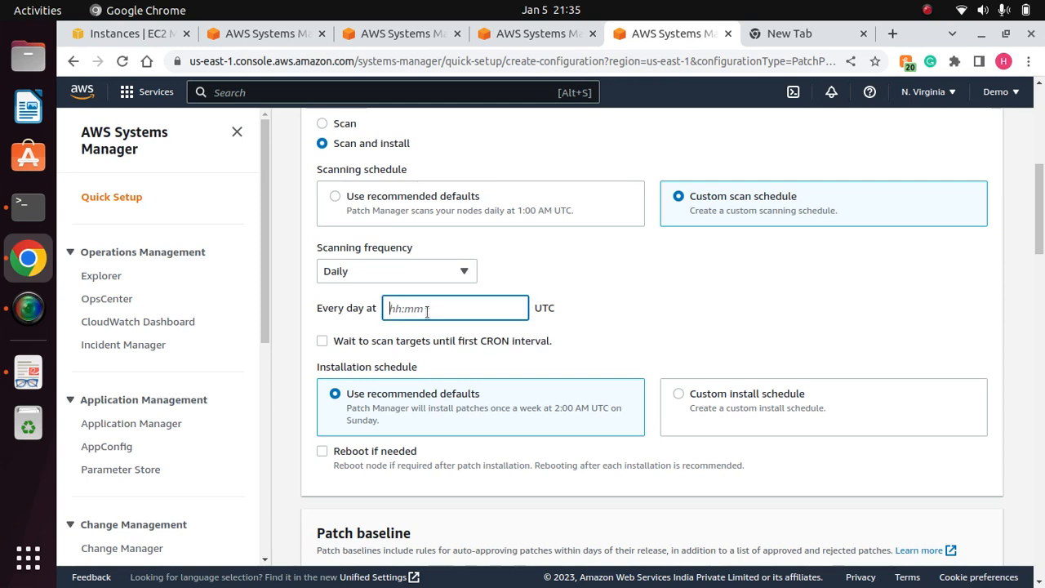
{"action": "left_click", "coordinate": [460, 271]}
{"action": "left_click", "coordinate": [373, 320]}
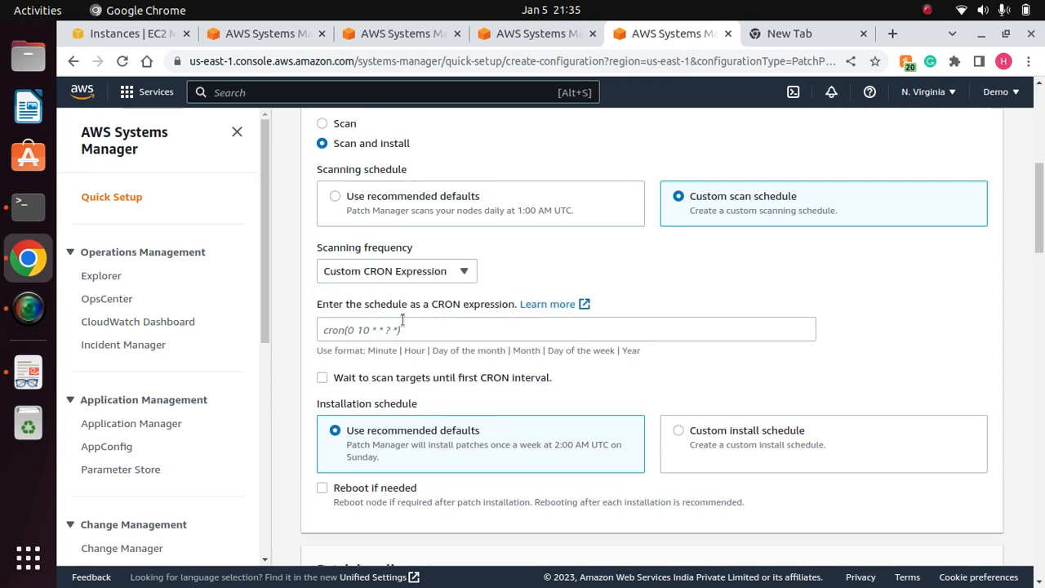
{"action": "left_click", "coordinate": [375, 331]}
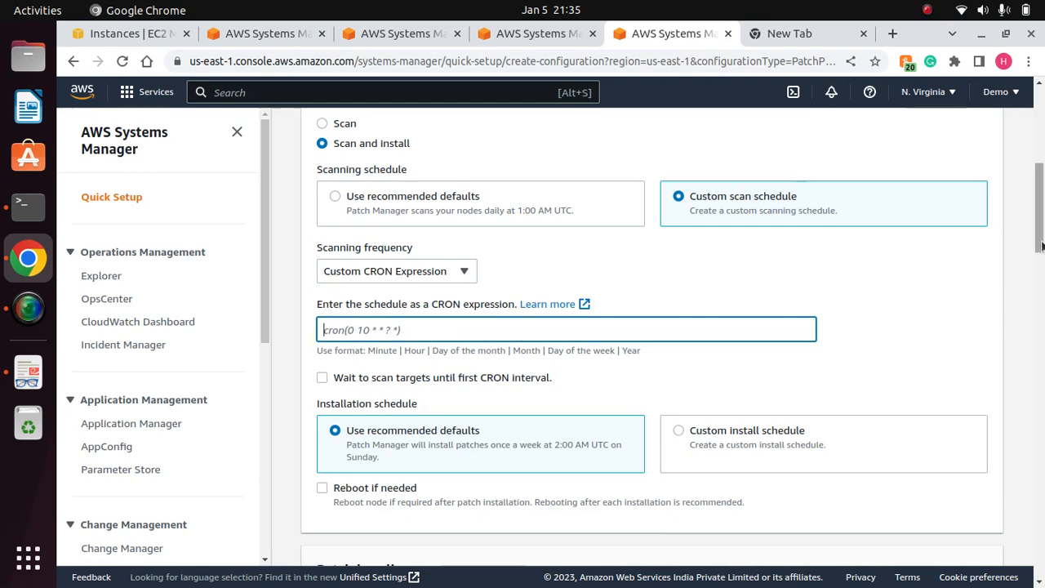
Switch installation to a custom install schedule and look at its installation frequency choices.
{"action": "left_click_drag", "start_coordinate": [1041, 245], "coordinate": [1041, 274]}
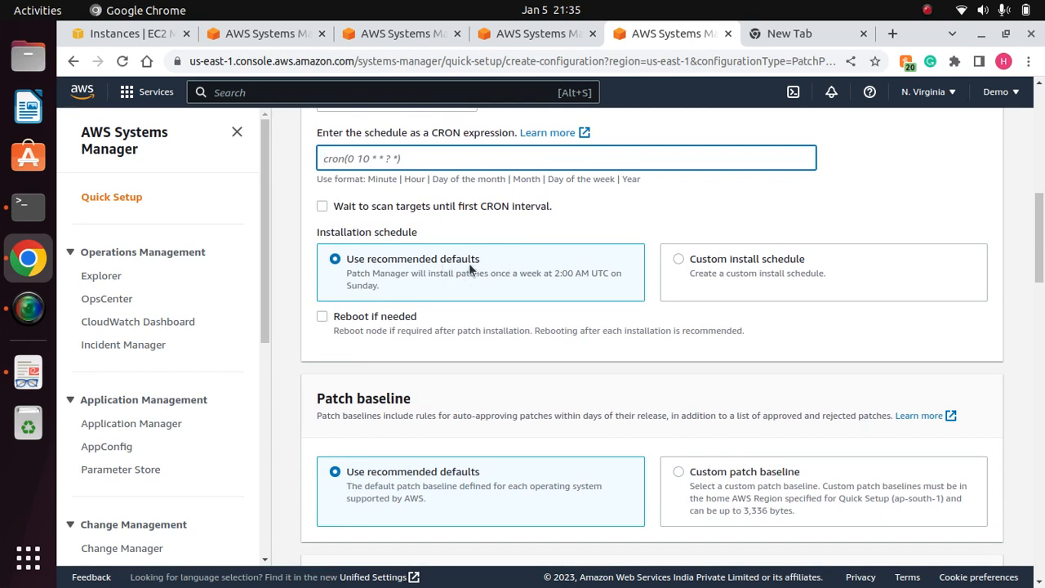
{"action": "left_click", "coordinate": [687, 261]}
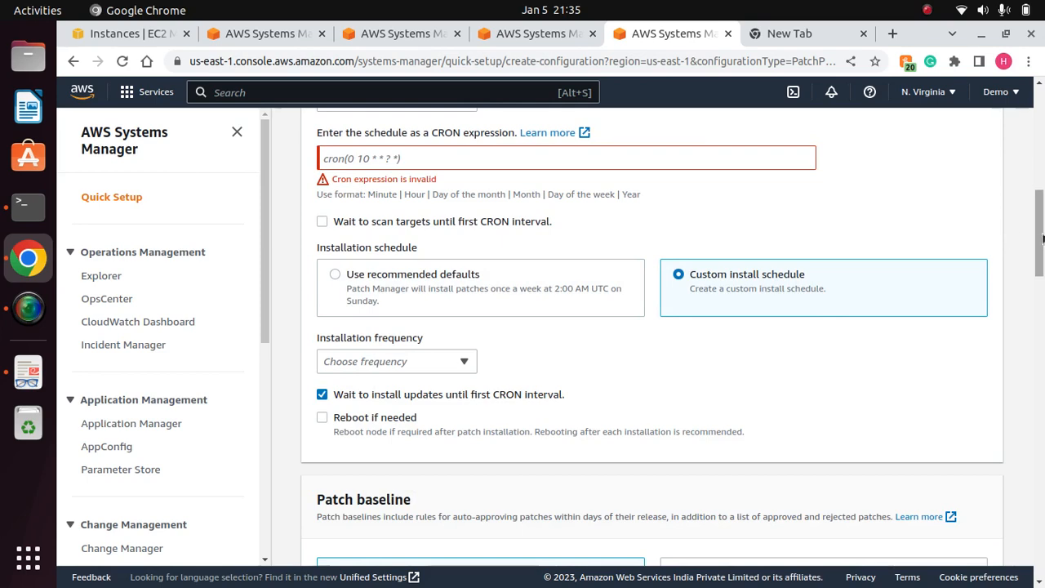
{"action": "left_click_drag", "start_coordinate": [1039, 239], "coordinate": [1037, 267]}
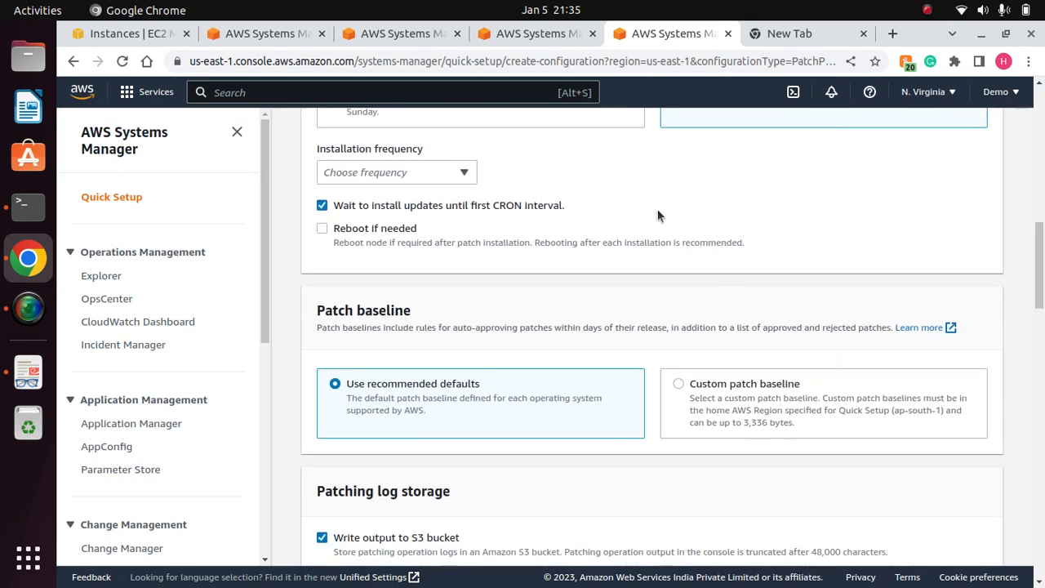
{"action": "left_click", "coordinate": [463, 172]}
{"action": "left_click", "coordinate": [675, 171]}
Select a custom patch baseline and check the baseline choices available for Amazon Linux.
{"action": "left_click_drag", "start_coordinate": [1038, 261], "coordinate": [1039, 285]}
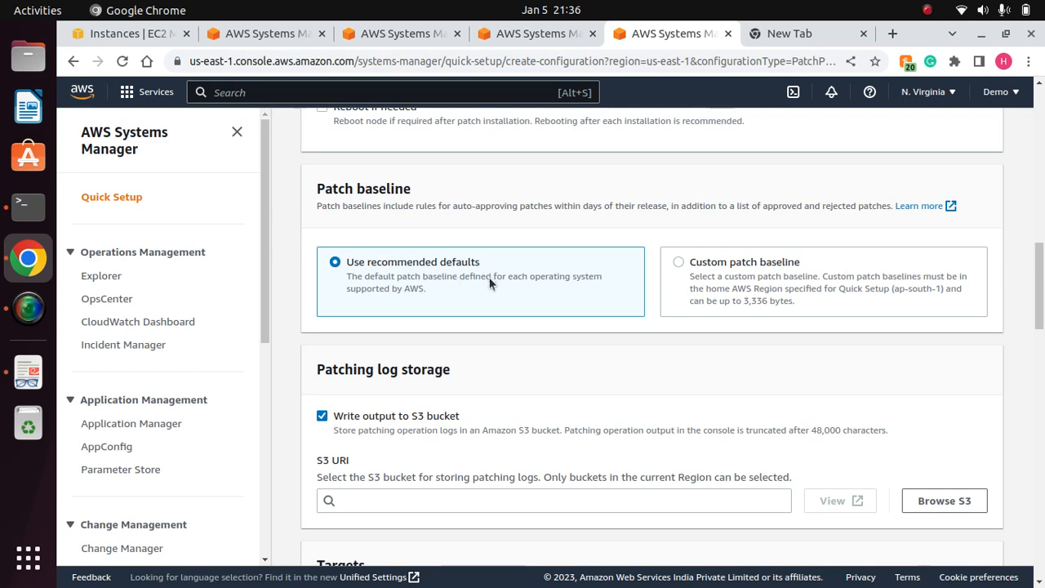
{"action": "left_click", "coordinate": [677, 262]}
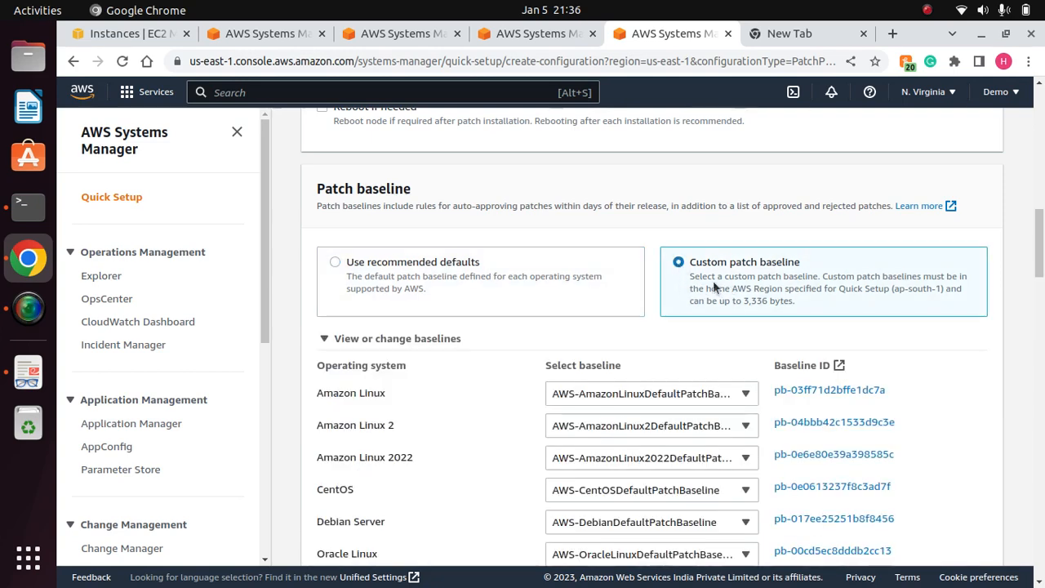
{"action": "left_click_drag", "start_coordinate": [1040, 263], "coordinate": [1040, 296]}
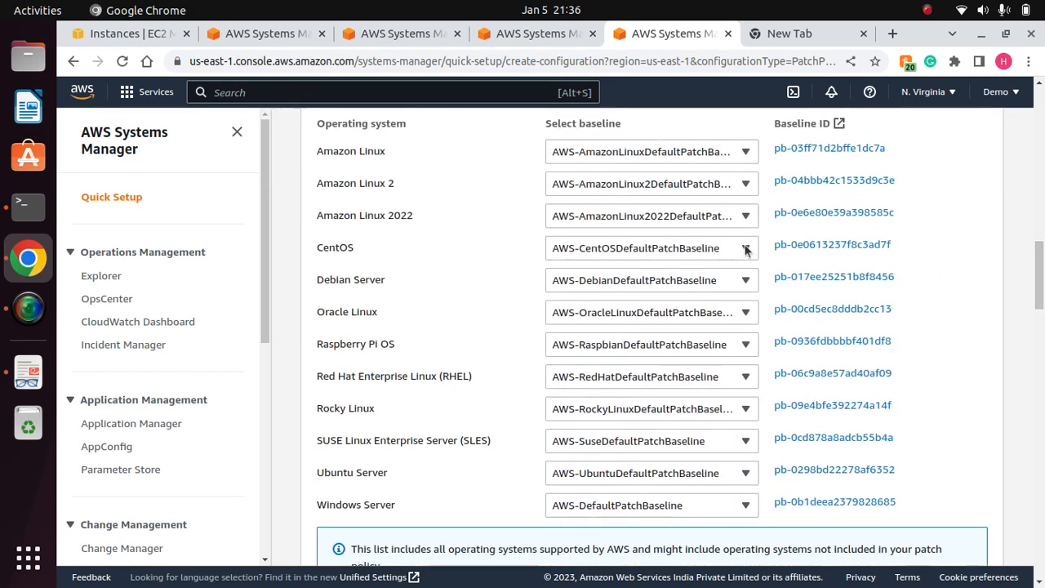
{"action": "left_click", "coordinate": [744, 153]}
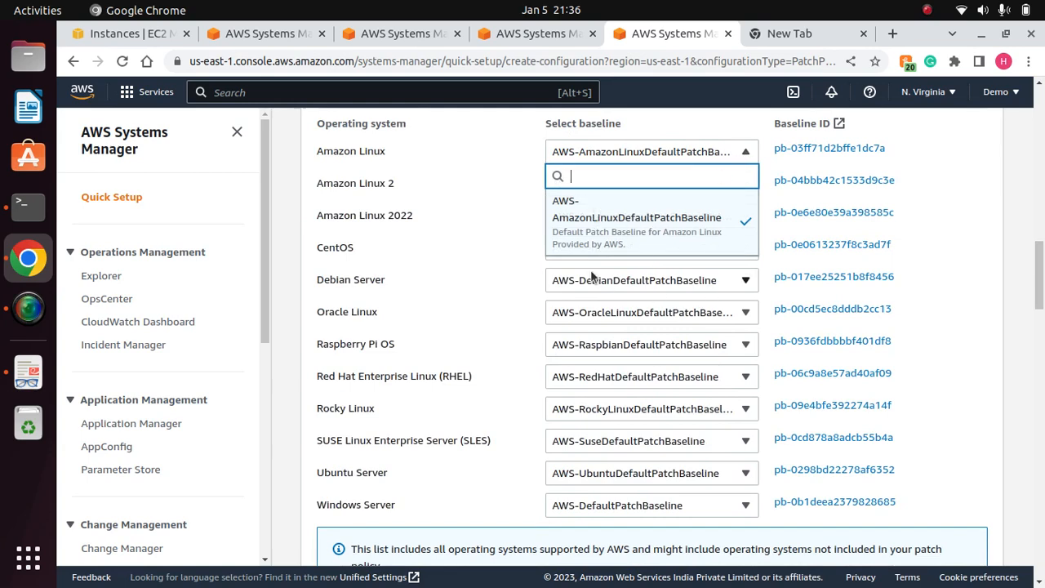
{"action": "left_click", "coordinate": [1019, 208]}
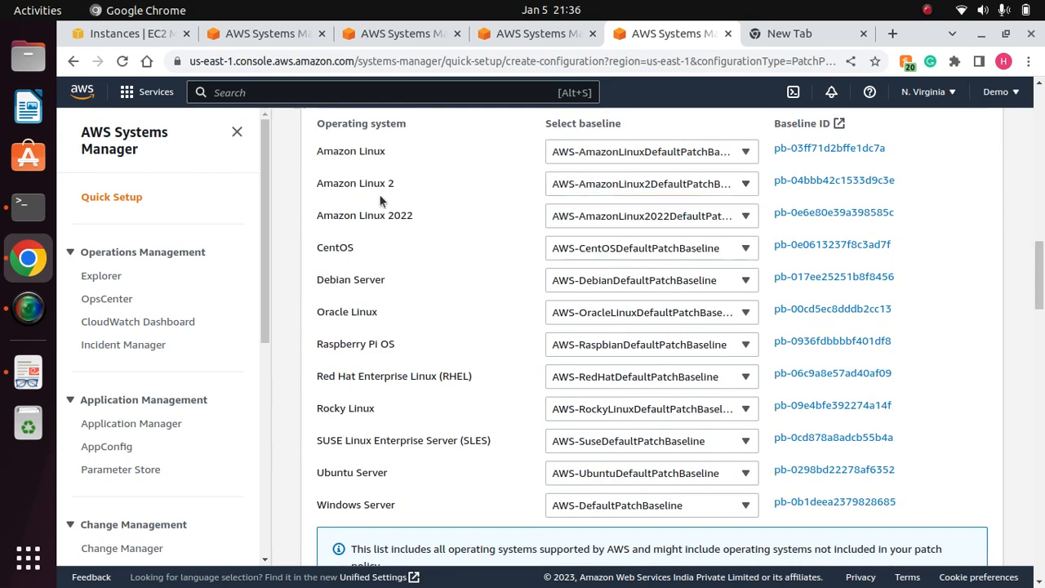
Go to the patching log storage settings and activate the empty S3 URI field.
{"action": "left_click_drag", "start_coordinate": [1041, 287], "coordinate": [1042, 348]}
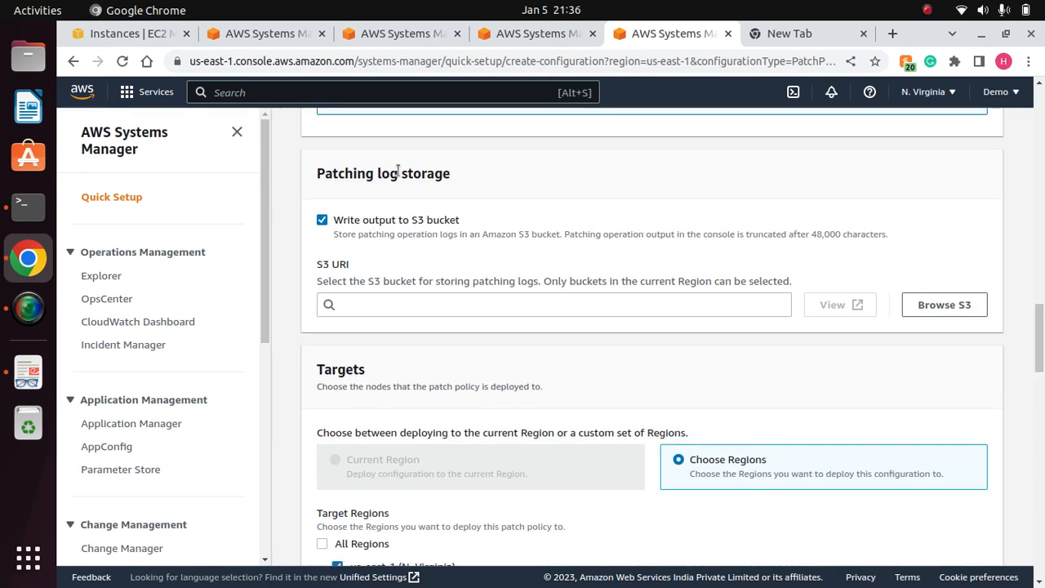
{"action": "left_click_drag", "start_coordinate": [441, 178], "coordinate": [316, 178]}
{"action": "left_click", "coordinate": [506, 186]}
{"action": "left_click", "coordinate": [402, 304]}
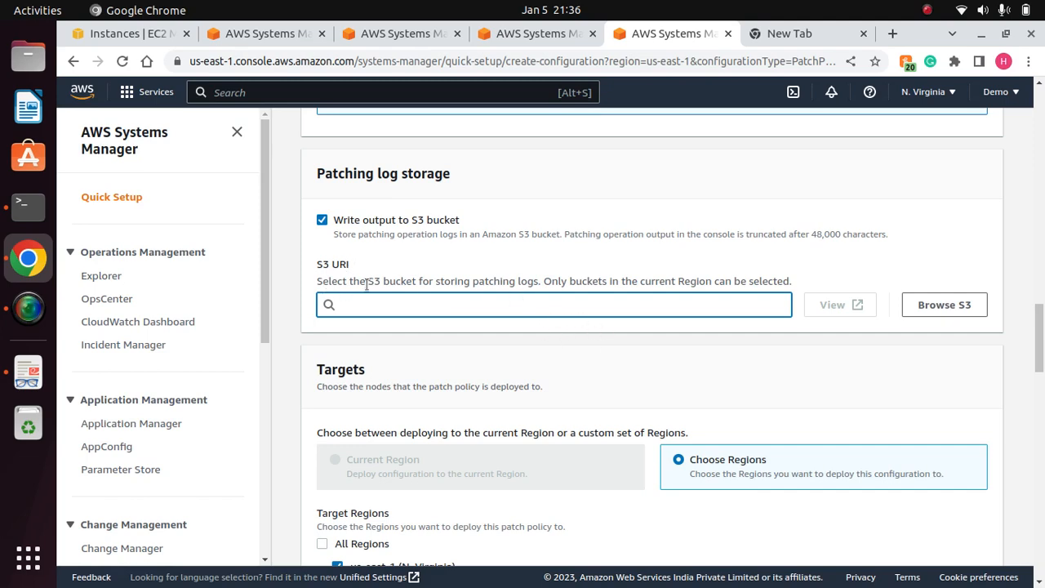
Target the policy's instances by a specified node tag instead of all managed nodes.
{"action": "scroll", "coordinate": [1042, 340], "scroll_direction": "down", "scroll_amount": 3}
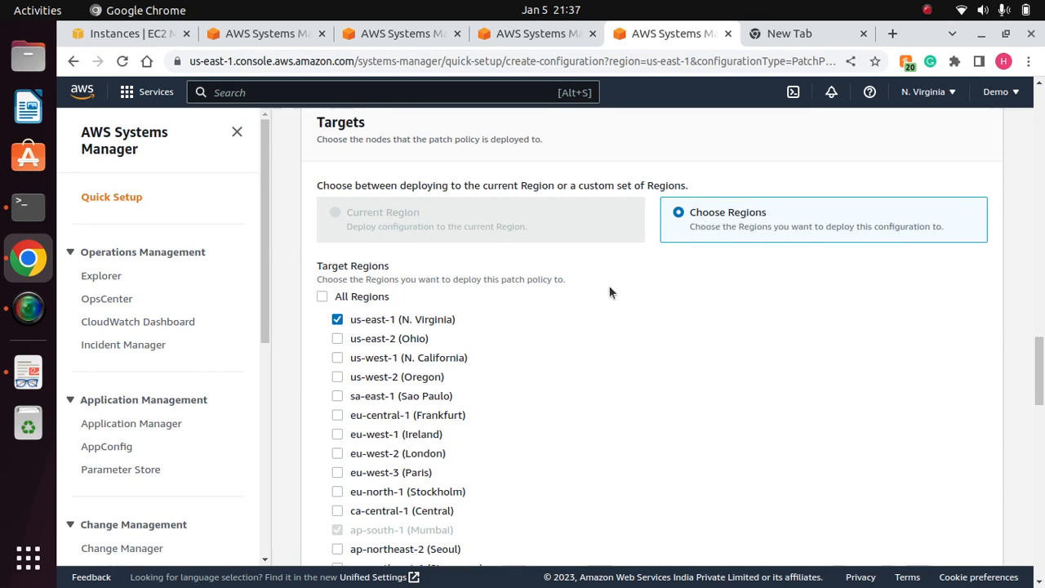
{"action": "scroll", "coordinate": [572, 327], "scroll_direction": "down", "scroll_amount": 5}
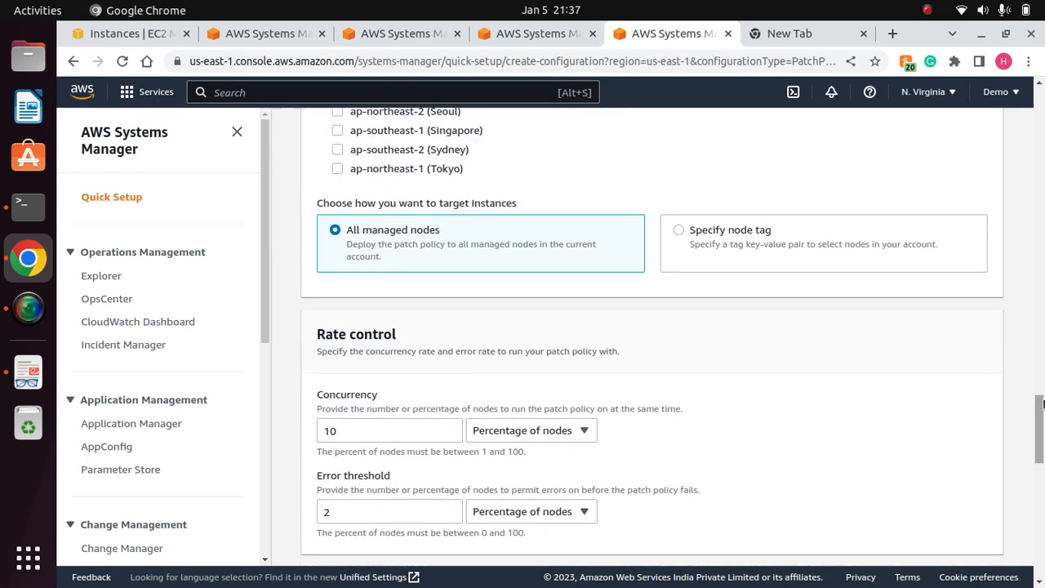
{"action": "left_click", "coordinate": [680, 231]}
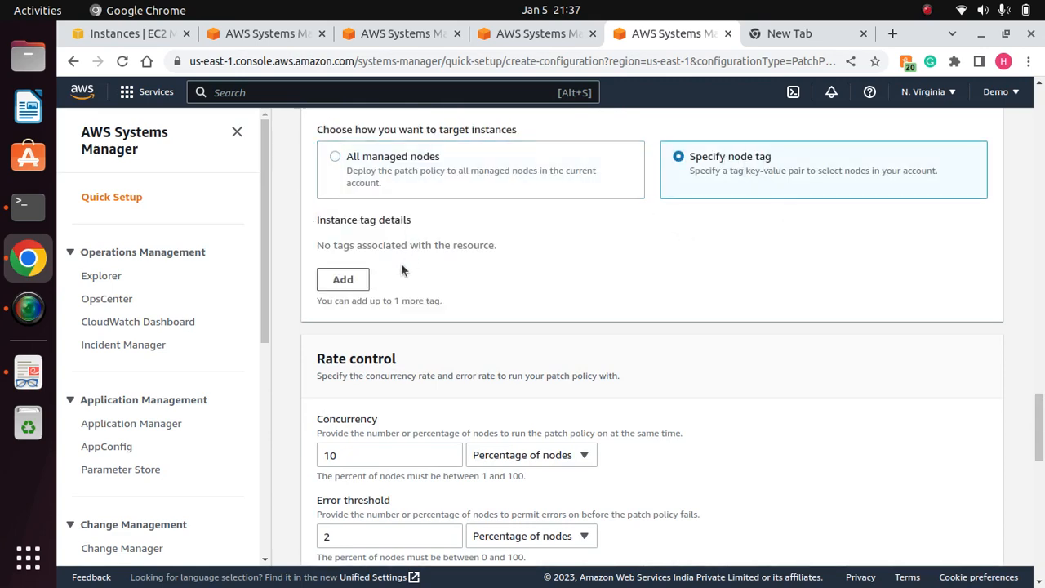
{"action": "scroll", "coordinate": [1042, 362], "scroll_direction": "down", "scroll_amount": 2}
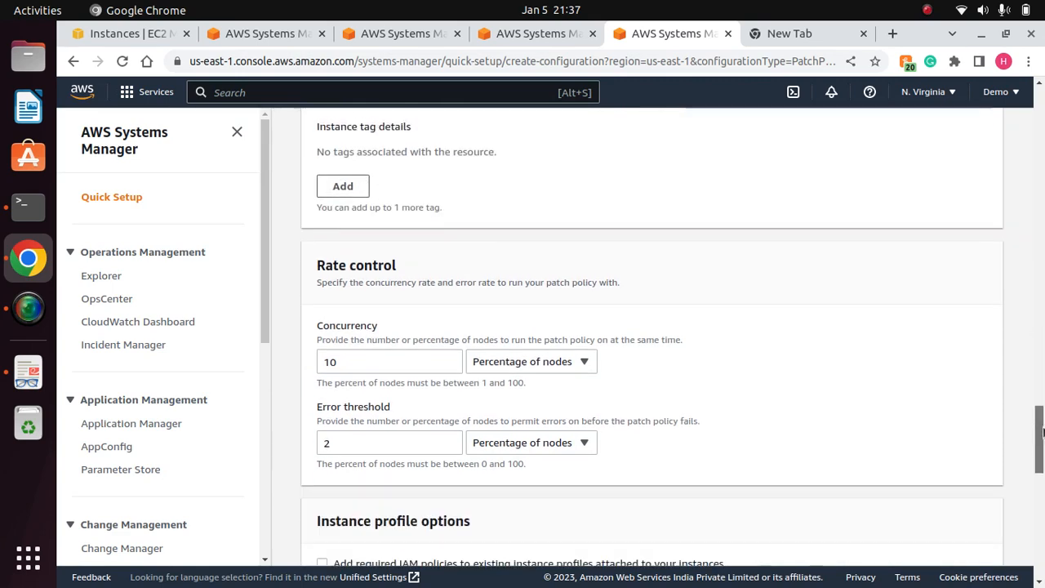
Review the rate control's concurrency and error threshold settings and the patch policy's closing summary.
{"action": "left_click_drag", "start_coordinate": [398, 225], "coordinate": [305, 217]}
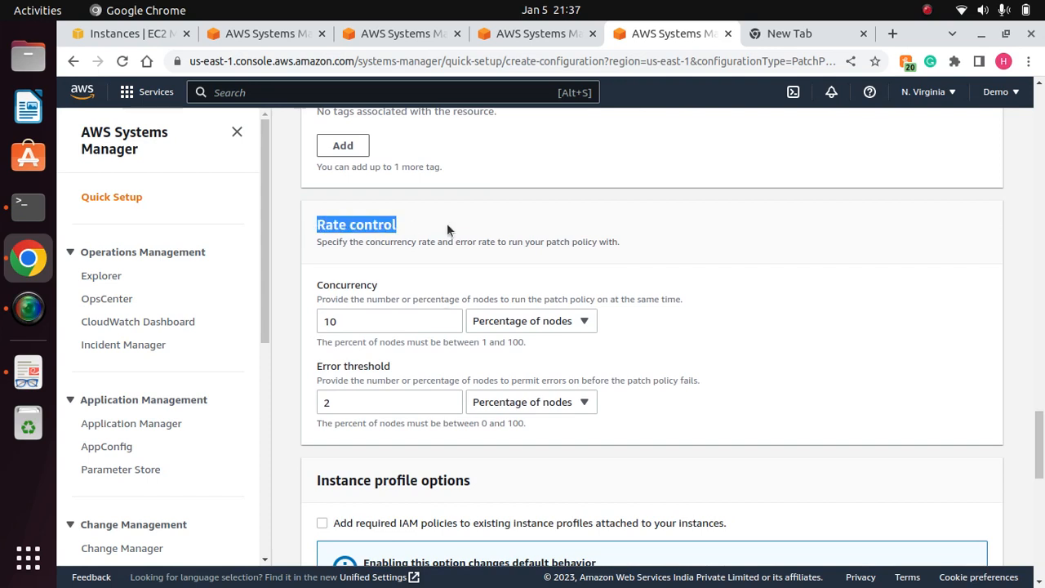
{"action": "left_click", "coordinate": [413, 223]}
{"action": "left_click", "coordinate": [359, 320]}
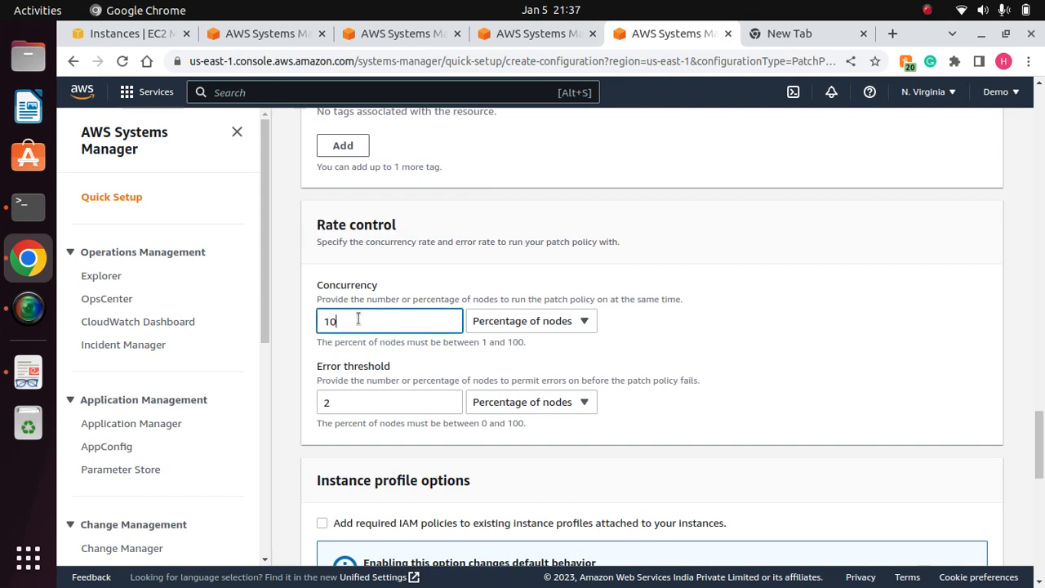
{"action": "left_click_drag", "start_coordinate": [357, 320], "coordinate": [277, 314]}
{"action": "left_click_drag", "start_coordinate": [364, 324], "coordinate": [275, 318]}
{"action": "left_click_drag", "start_coordinate": [378, 286], "coordinate": [317, 285]}
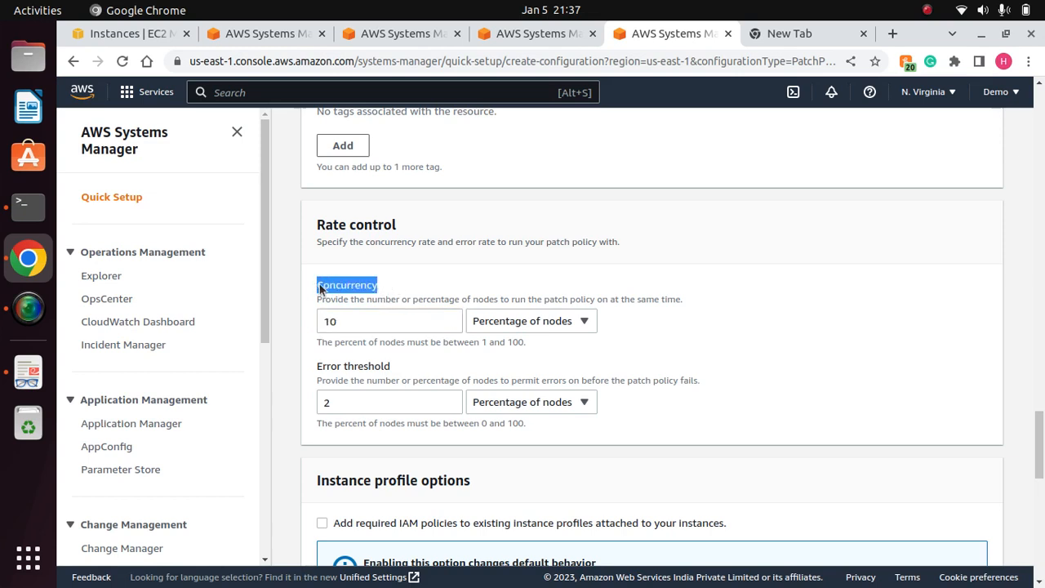
{"action": "left_click", "coordinate": [384, 398]}
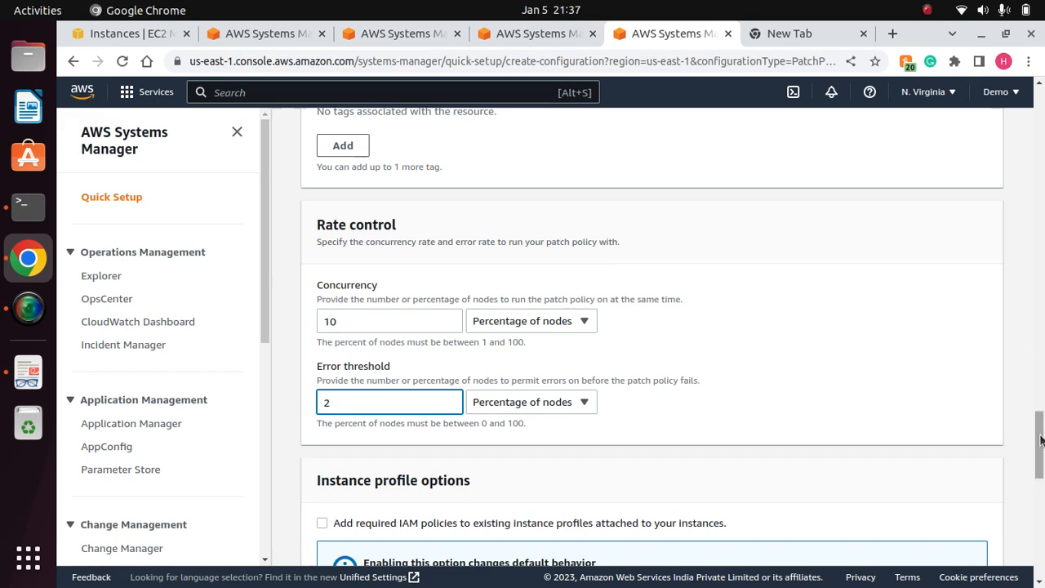
{"action": "left_click_drag", "start_coordinate": [1041, 440], "coordinate": [1043, 549]}
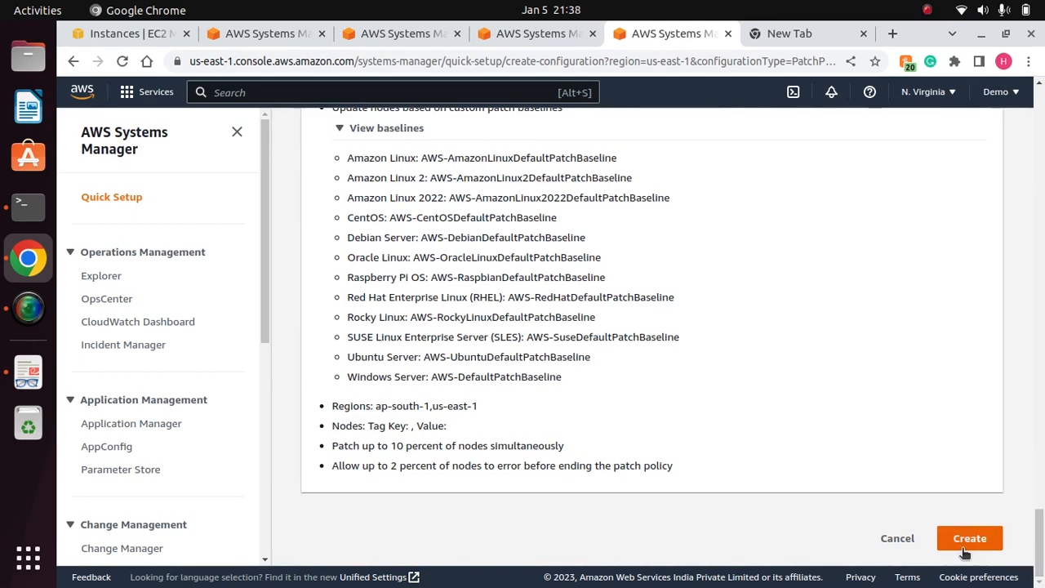
{"action": "left_click_drag", "start_coordinate": [1040, 540], "coordinate": [1039, 138]}
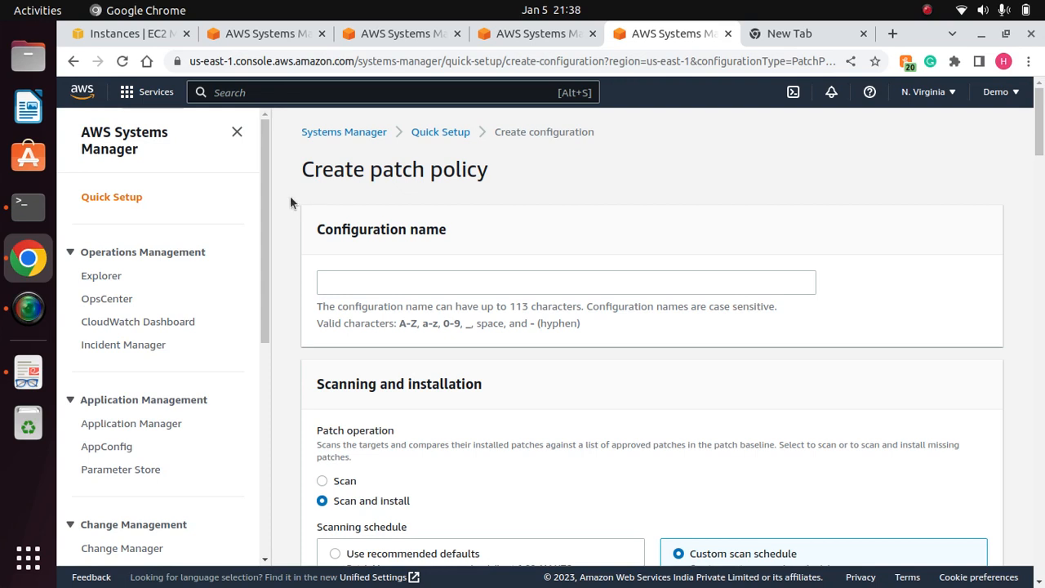
Open the details of AWS-AmazonLinux2022DefaultPatchBaseline from the patch baselines in Patch Manager.
{"action": "left_click_drag", "start_coordinate": [262, 216], "coordinate": [275, 436]}
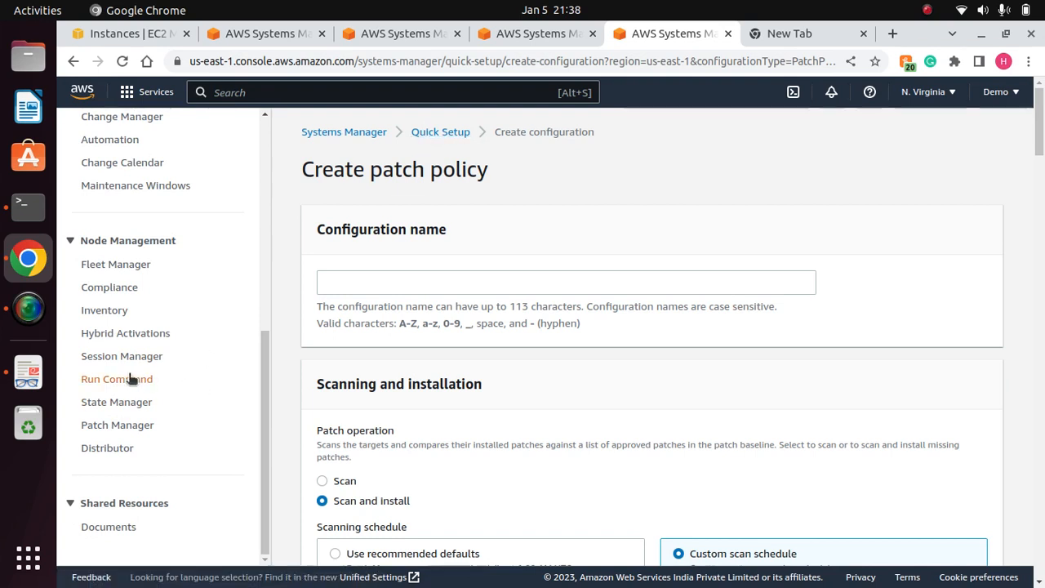
{"action": "left_click", "coordinate": [120, 423]}
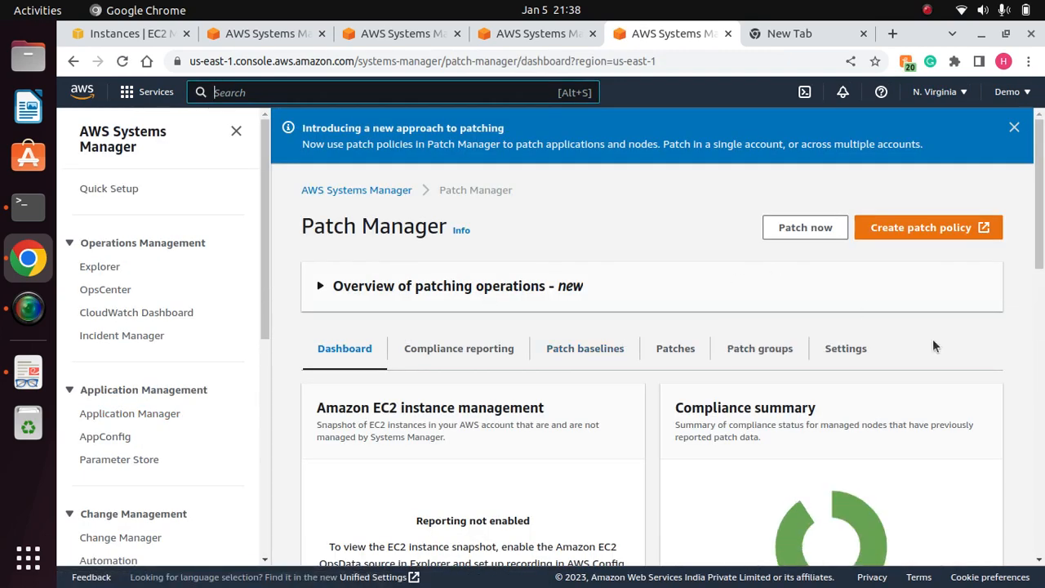
{"action": "scroll", "coordinate": [933, 347], "scroll_direction": "down", "scroll_amount": 2}
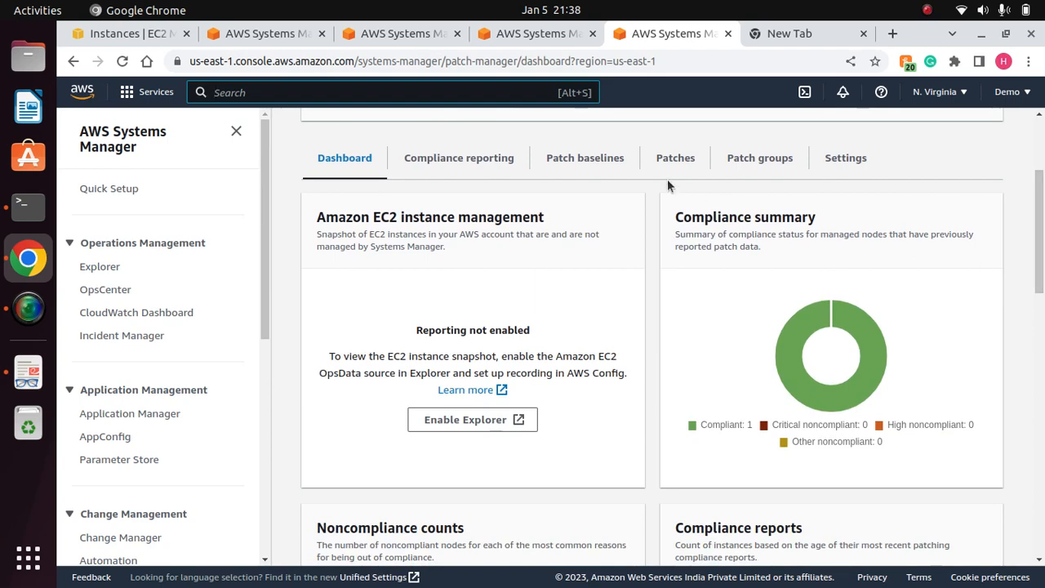
{"action": "left_click", "coordinate": [588, 158]}
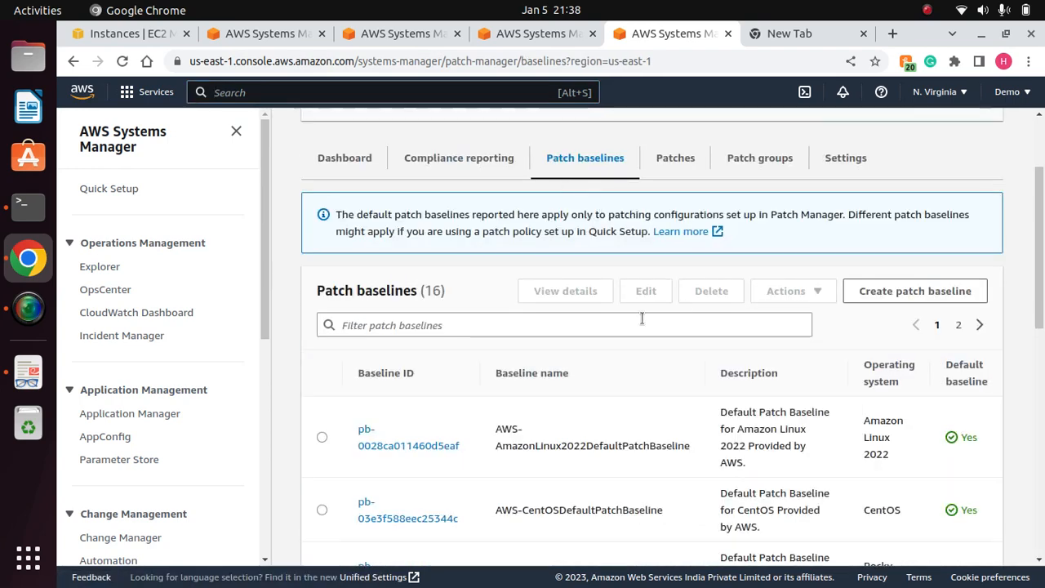
{"action": "left_click_drag", "start_coordinate": [1040, 276], "coordinate": [1040, 347]}
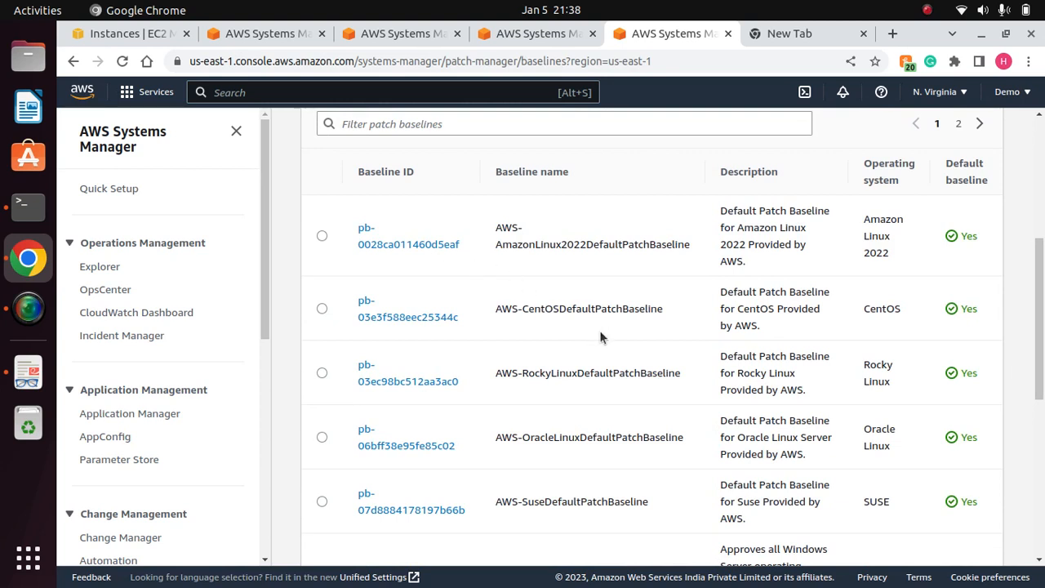
{"action": "right_click", "coordinate": [386, 249]}
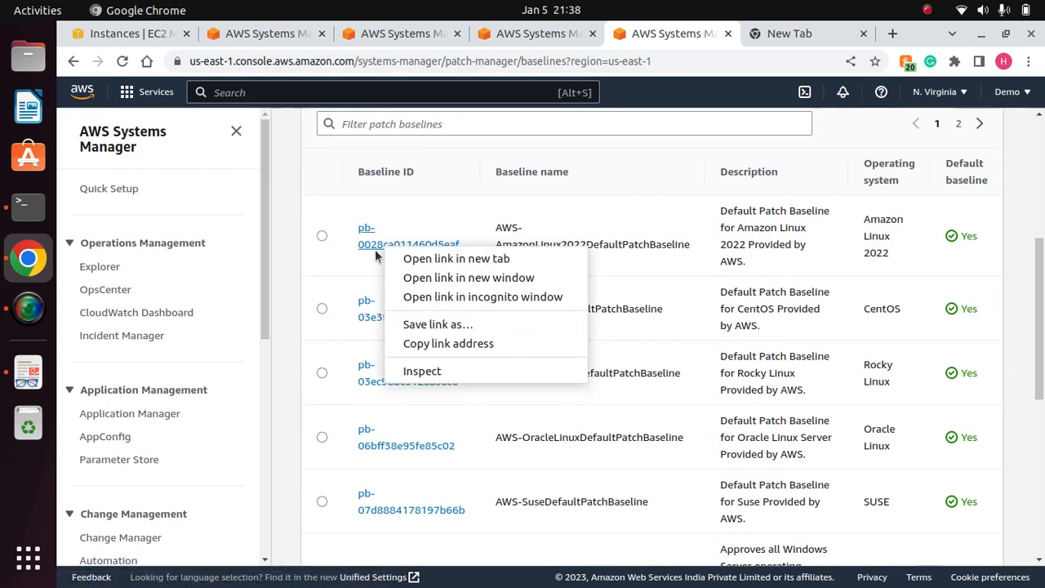
{"action": "left_click", "coordinate": [372, 244]}
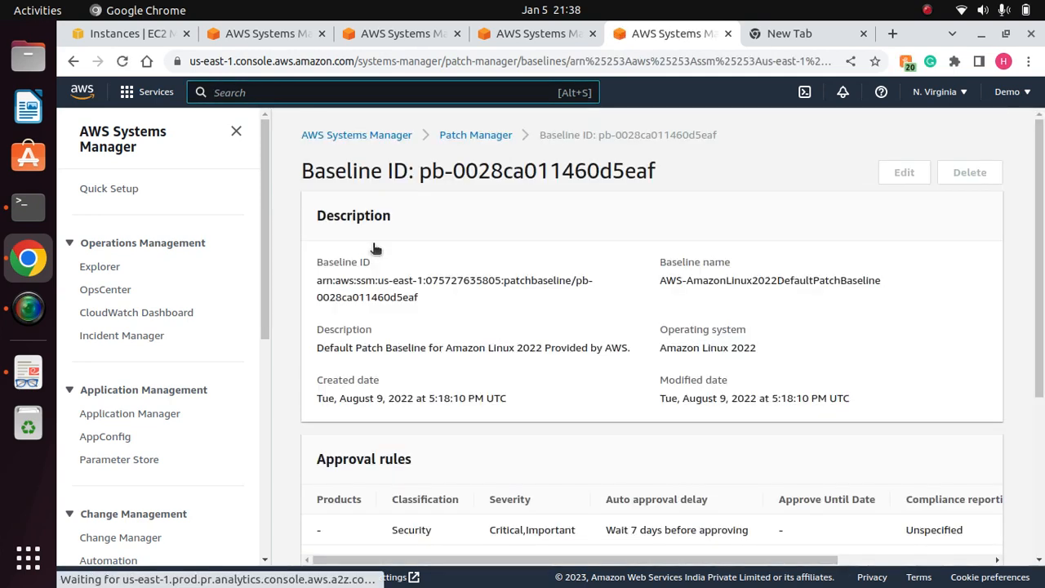
Examine the baseline's ID, name, operating system, default status and description.
{"action": "left_click_drag", "start_coordinate": [419, 310], "coordinate": [319, 262]}
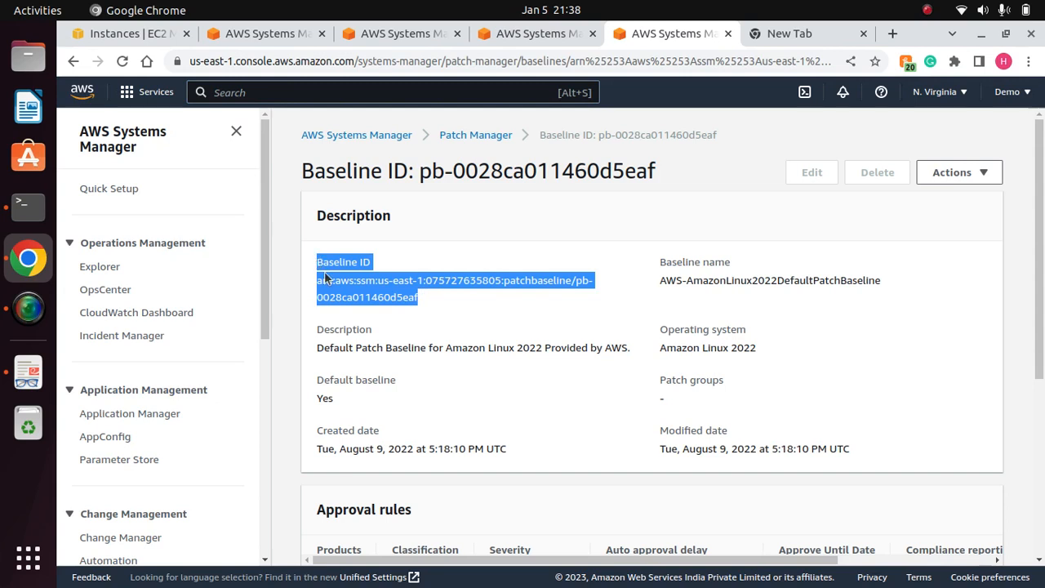
{"action": "left_click", "coordinate": [574, 300]}
{"action": "left_click_drag", "start_coordinate": [878, 278], "coordinate": [651, 283]}
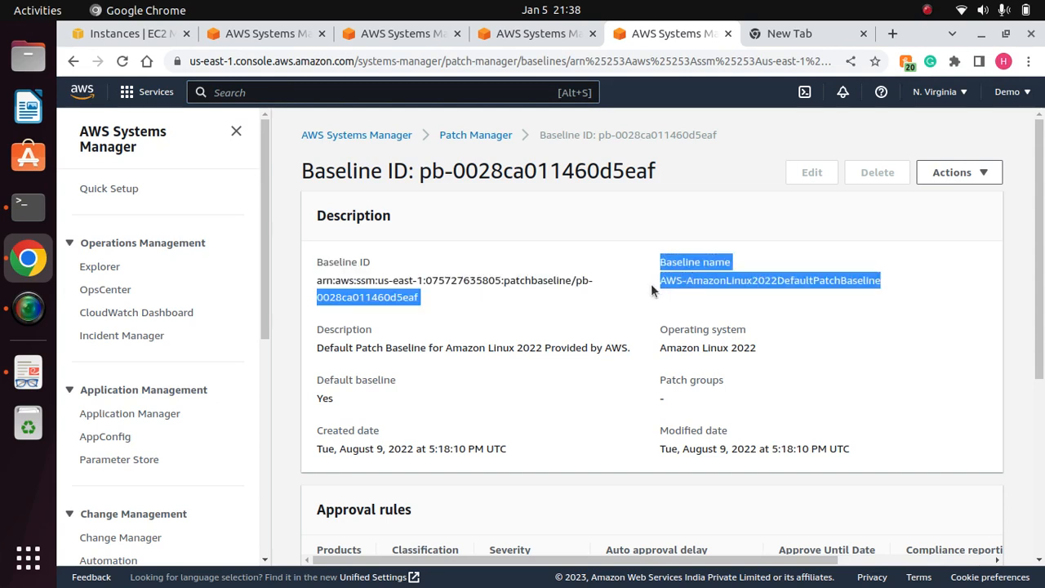
{"action": "left_click", "coordinate": [770, 347]}
{"action": "left_click_drag", "start_coordinate": [765, 352], "coordinate": [660, 349]}
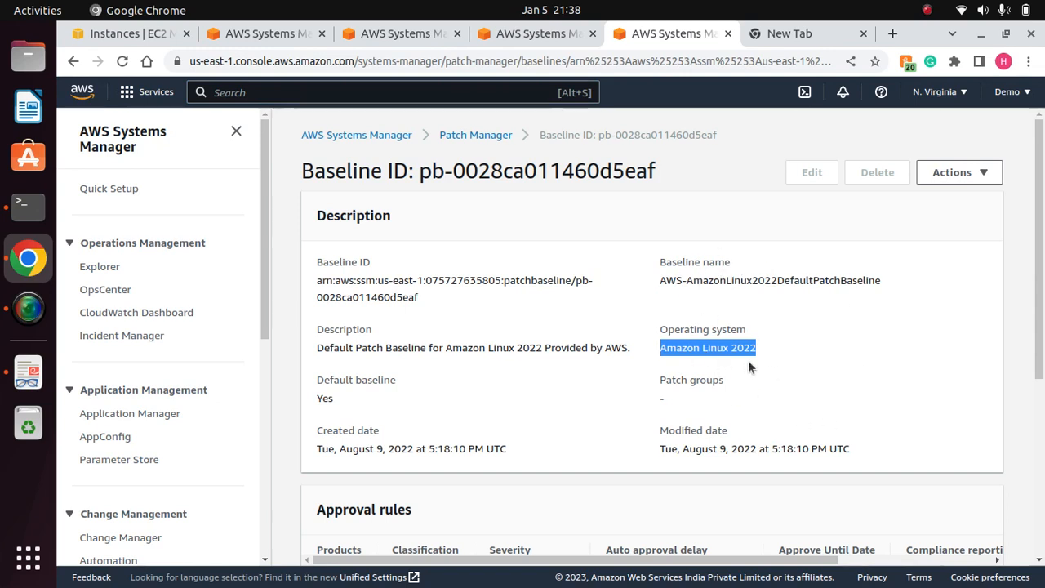
{"action": "left_click", "coordinate": [801, 356]}
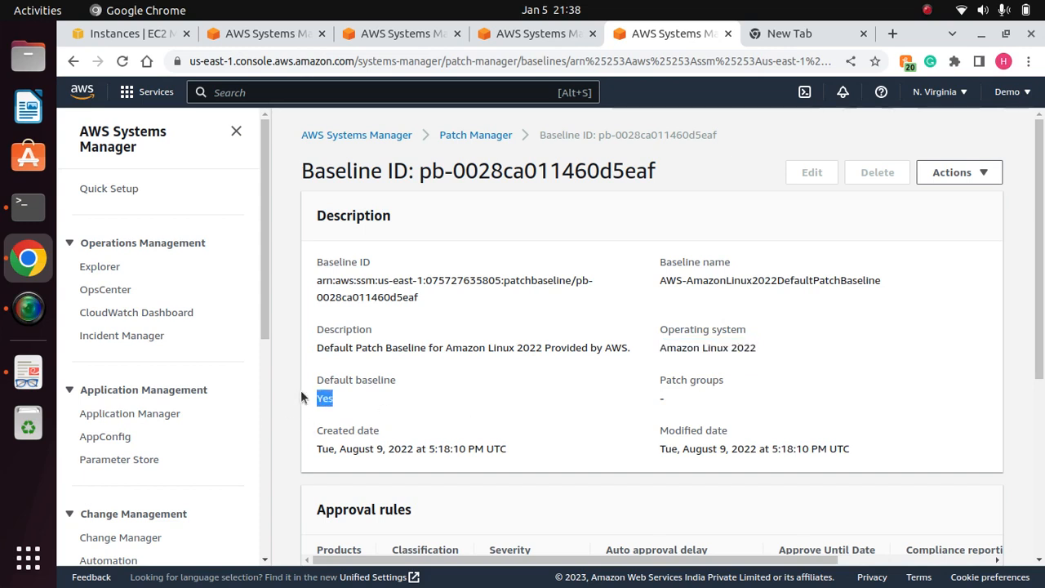
{"action": "left_click", "coordinate": [403, 397]}
{"action": "left_click_drag", "start_coordinate": [636, 357], "coordinate": [315, 355]}
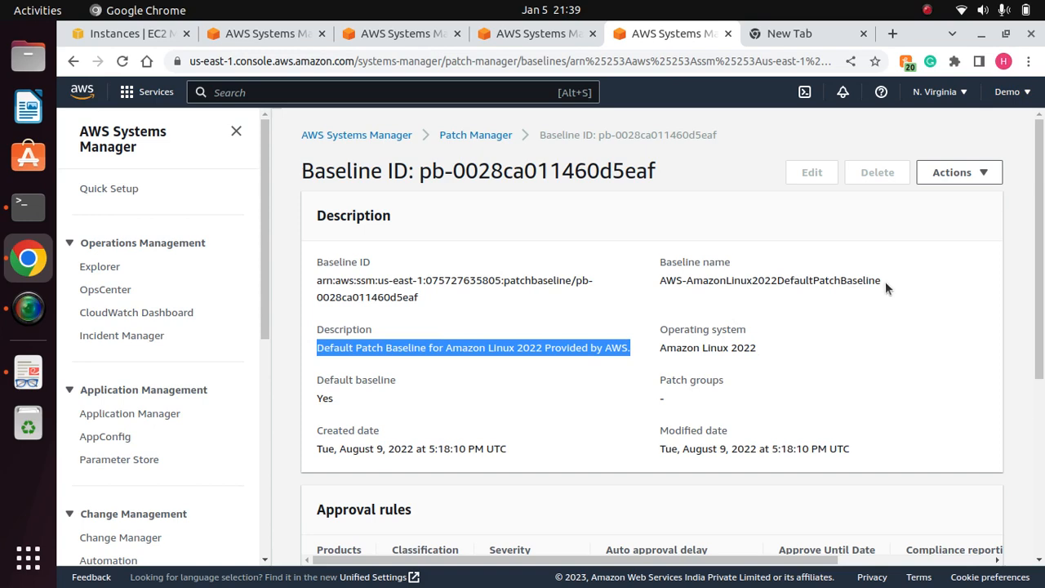
{"action": "left_click_drag", "start_coordinate": [885, 281], "coordinate": [653, 281]}
{"action": "left_click", "coordinate": [829, 334]}
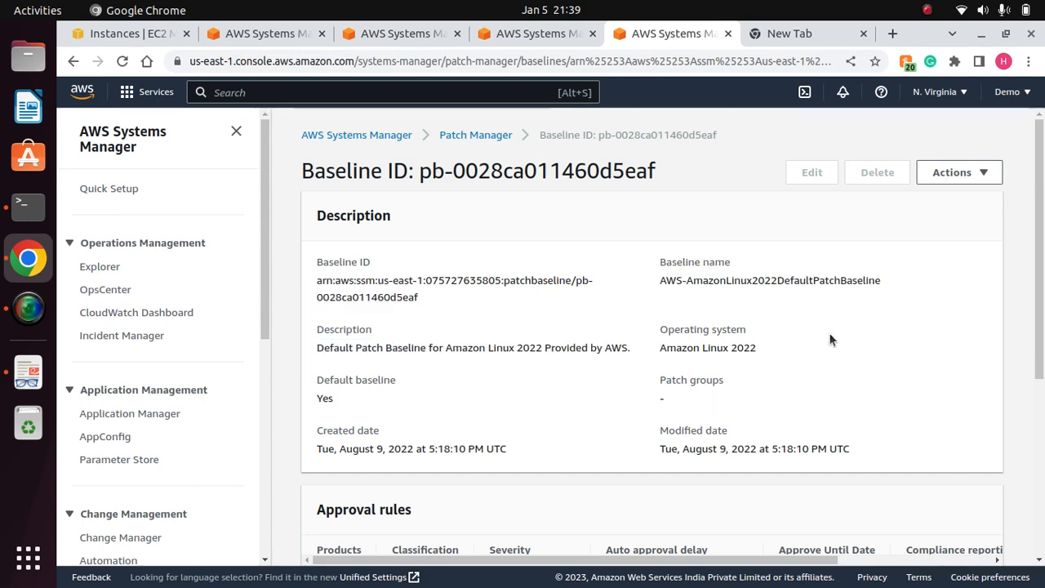
Examine the baseline's approval rules, including classification, severity, auto approval delay and non-security update inclusion.
{"action": "scroll", "coordinate": [1042, 326], "scroll_direction": "down", "scroll_amount": 1}
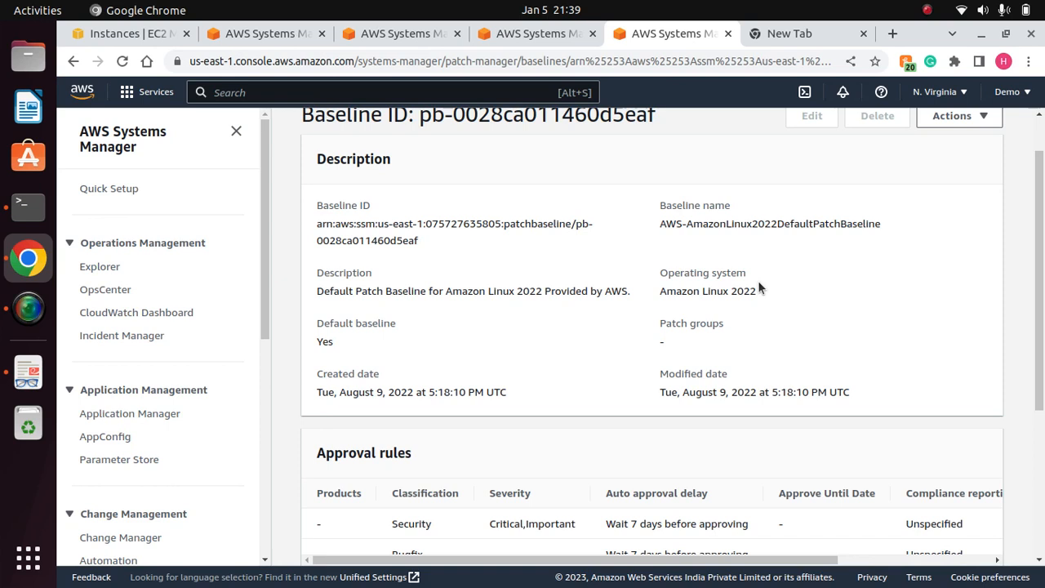
{"action": "left_click_drag", "start_coordinate": [1041, 336], "coordinate": [1041, 386]}
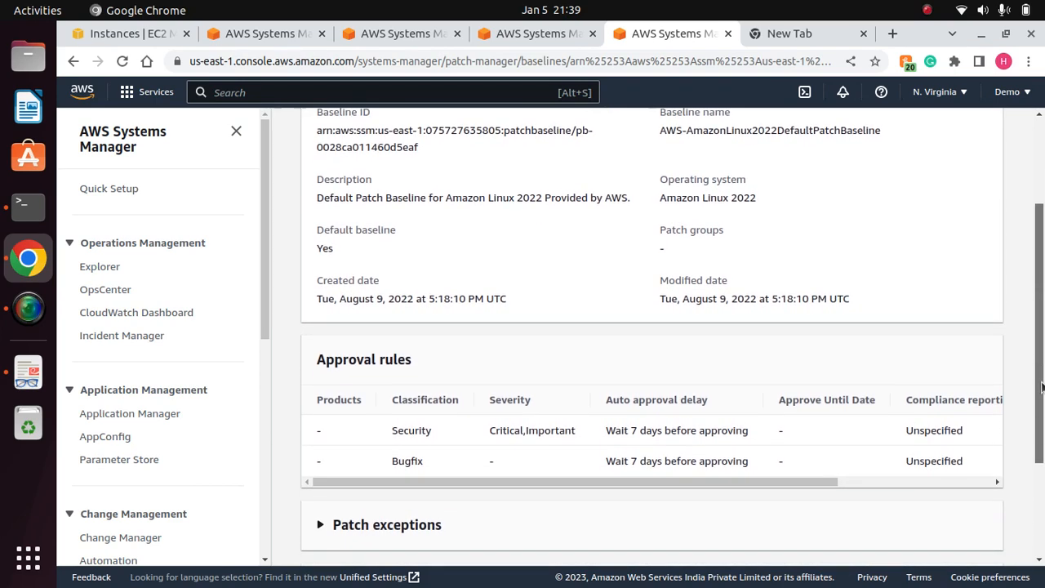
{"action": "left_click_drag", "start_coordinate": [1041, 386], "coordinate": [1041, 454]}
{"action": "double_click", "coordinate": [428, 320]}
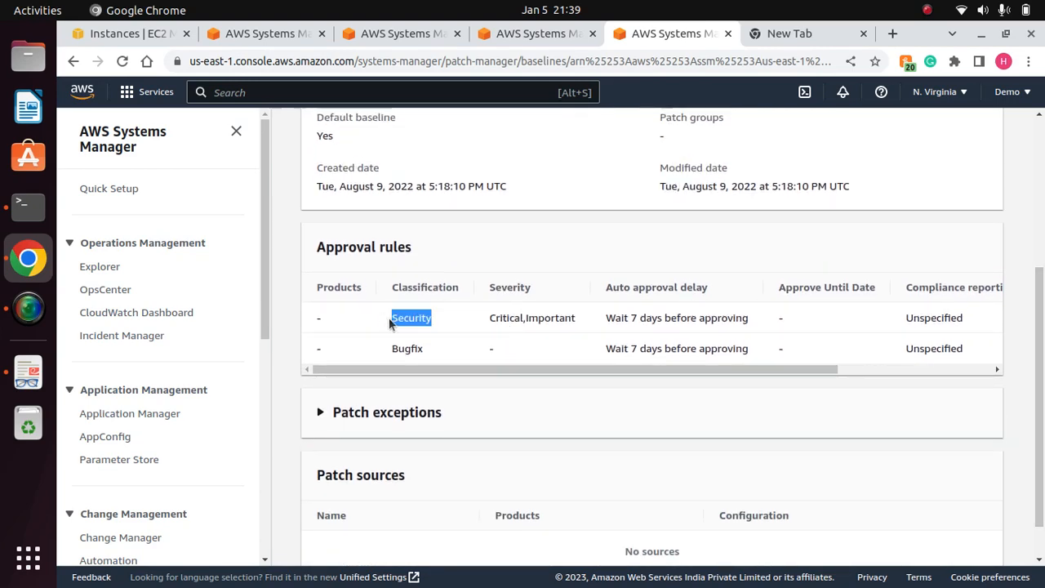
{"action": "double_click", "coordinate": [432, 353]}
{"action": "left_click_drag", "start_coordinate": [528, 372], "coordinate": [480, 370]}
{"action": "left_click_drag", "start_coordinate": [577, 320], "coordinate": [489, 320]}
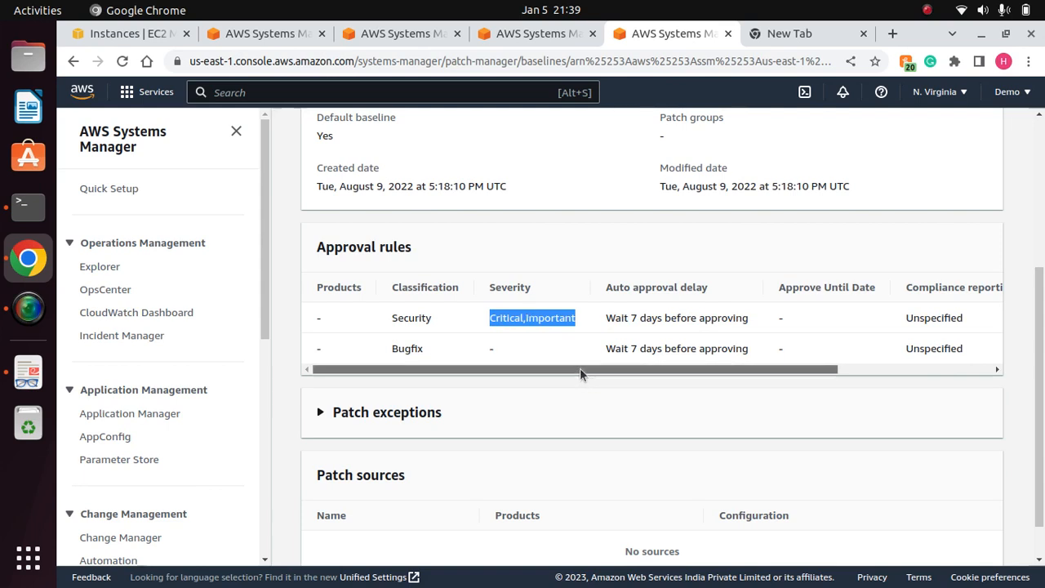
{"action": "left_click_drag", "start_coordinate": [580, 368], "coordinate": [675, 368]}
{"action": "left_click_drag", "start_coordinate": [478, 319], "coordinate": [618, 316]}
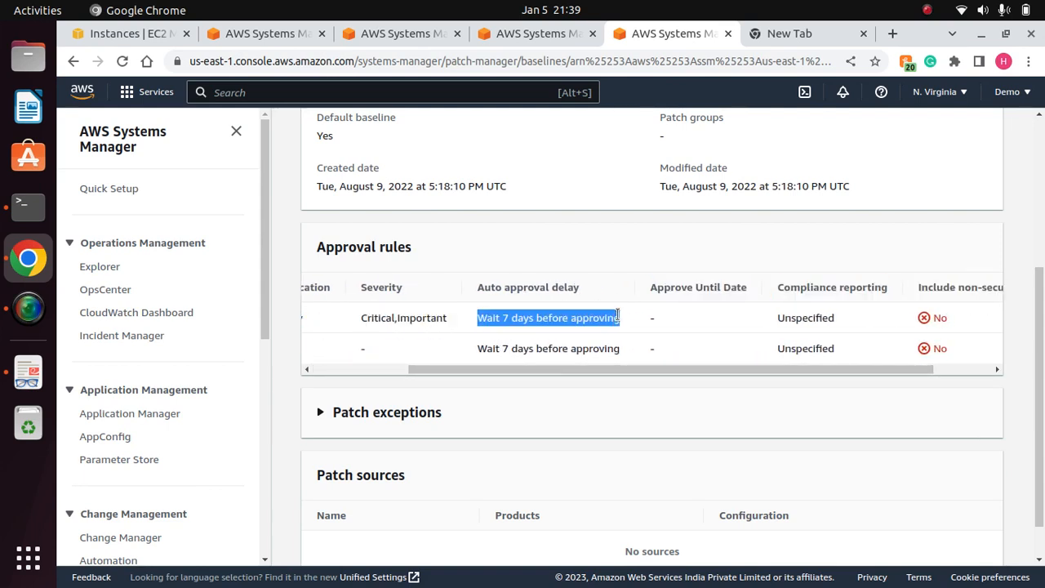
{"action": "left_click", "coordinate": [637, 318]}
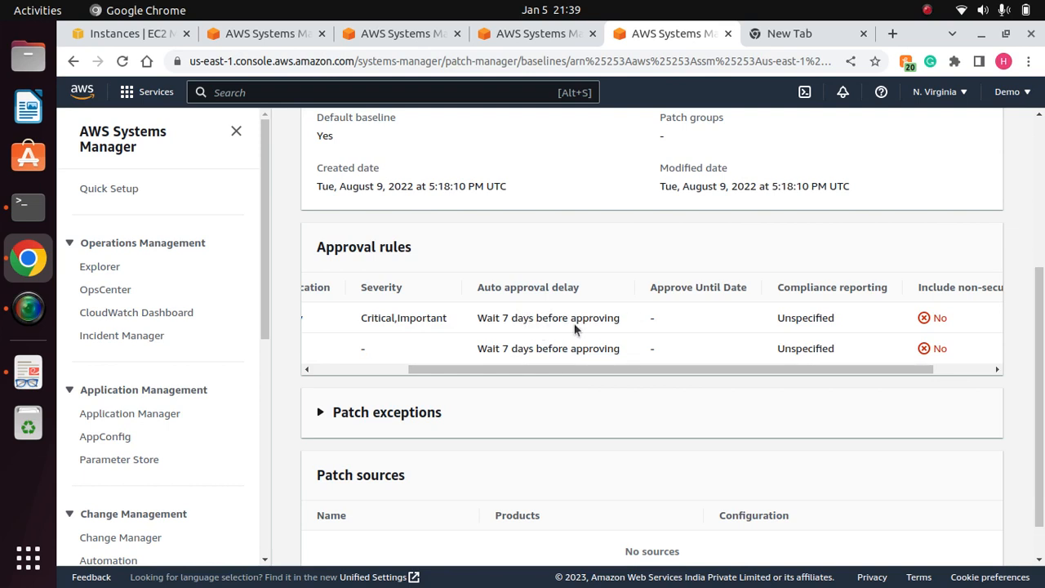
{"action": "left_click_drag", "start_coordinate": [618, 317], "coordinate": [495, 318]}
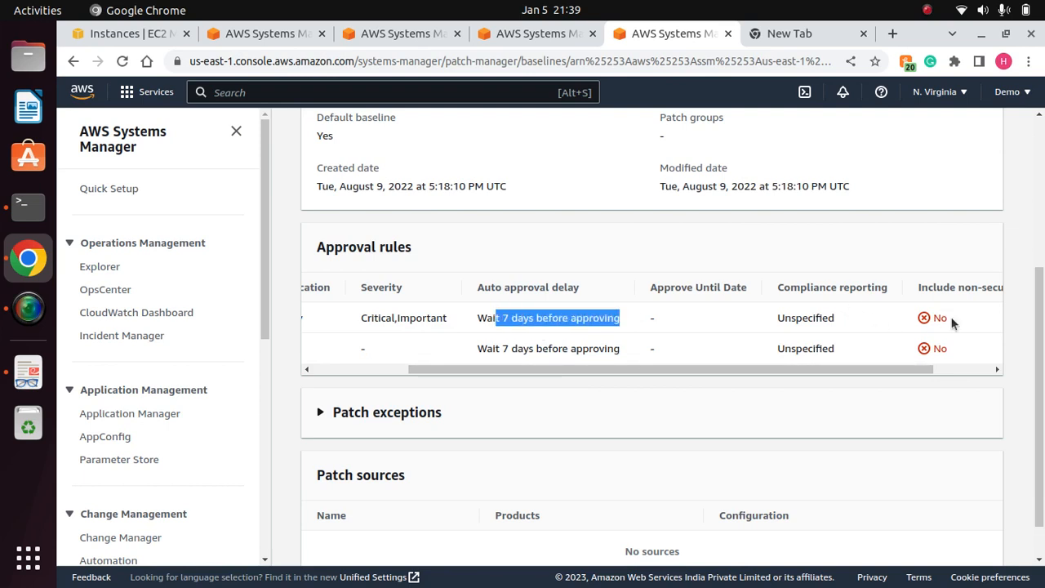
{"action": "left_click_drag", "start_coordinate": [760, 372], "coordinate": [562, 389]}
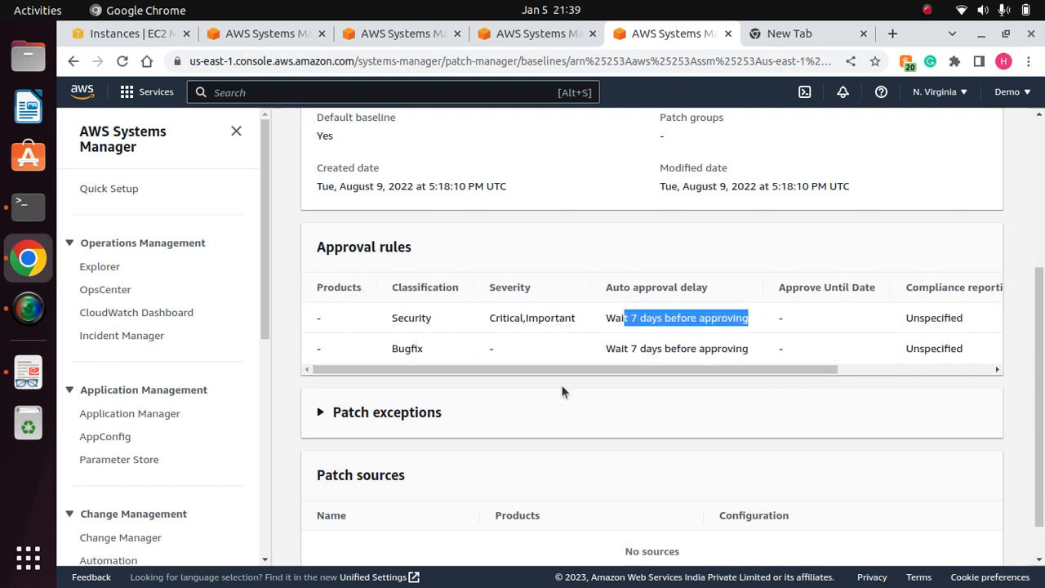
Expand the baseline's patch exceptions and review them together with its patch sources.
{"action": "left_click_drag", "start_coordinate": [1042, 320], "coordinate": [1043, 349]}
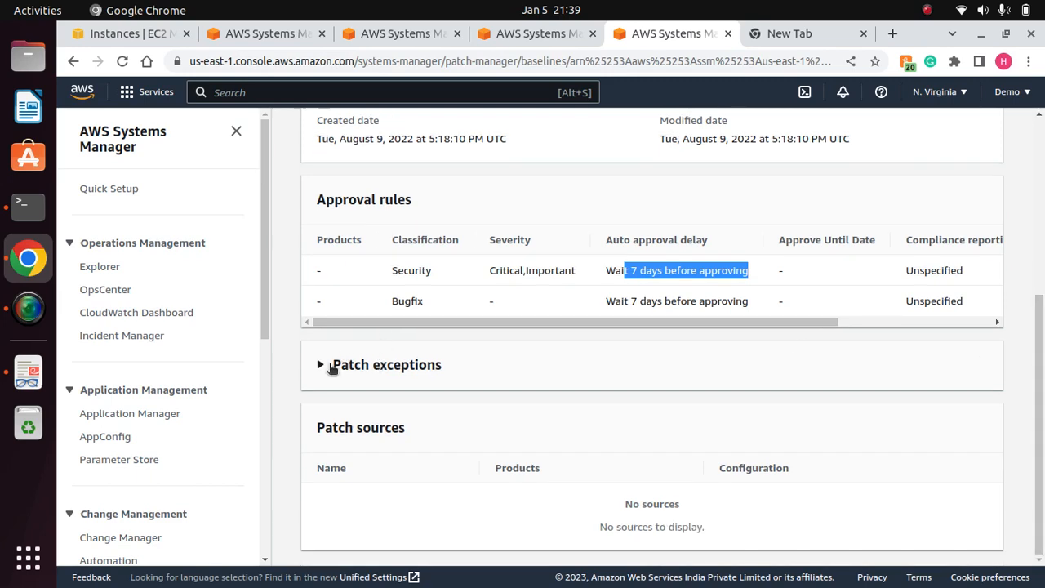
{"action": "left_click", "coordinate": [328, 365]}
{"action": "left_click_drag", "start_coordinate": [1043, 390], "coordinate": [1043, 464]}
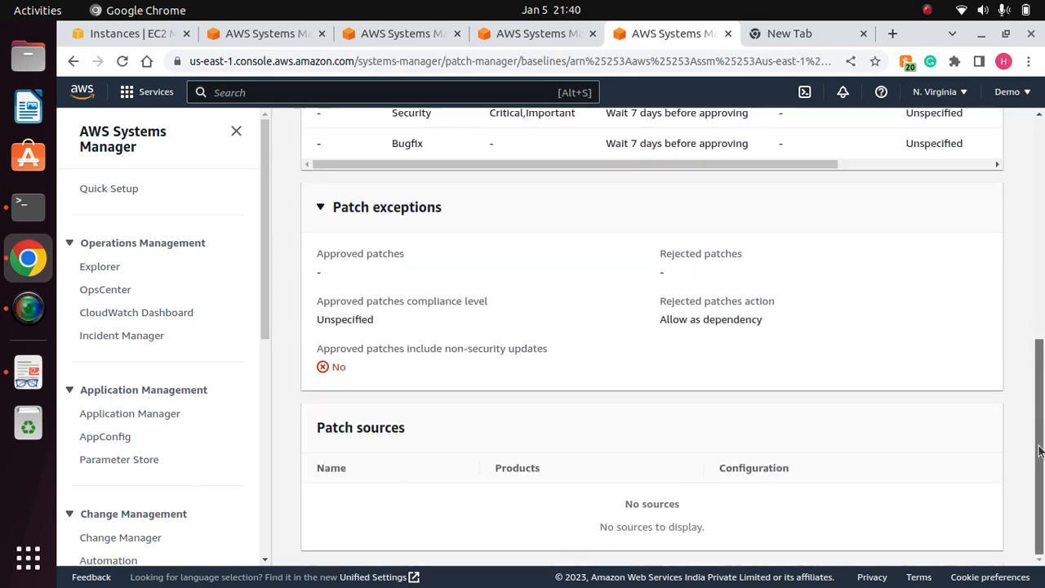
{"action": "left_click_drag", "start_coordinate": [775, 338], "coordinate": [594, 333]}
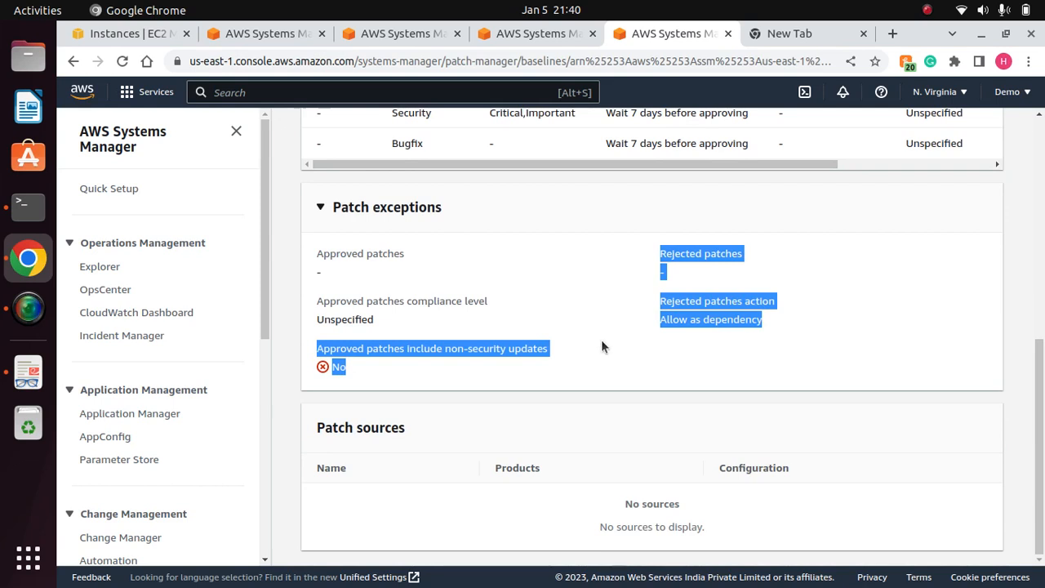
{"action": "left_click", "coordinate": [584, 295]}
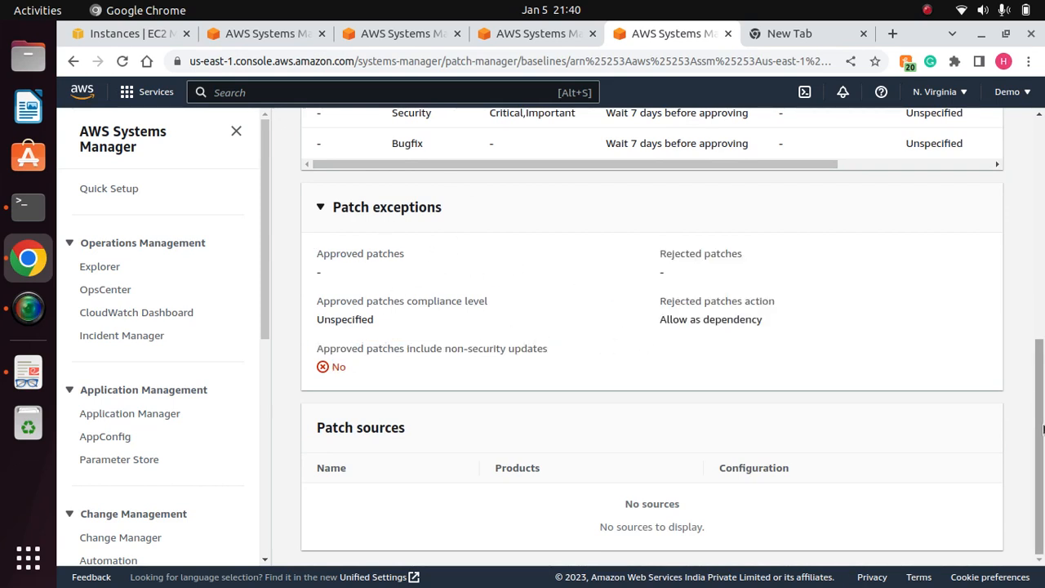
{"action": "left_click_drag", "start_coordinate": [1042, 430], "coordinate": [1043, 504]}
{"action": "left_click_drag", "start_coordinate": [1042, 453], "coordinate": [1042, 233]}
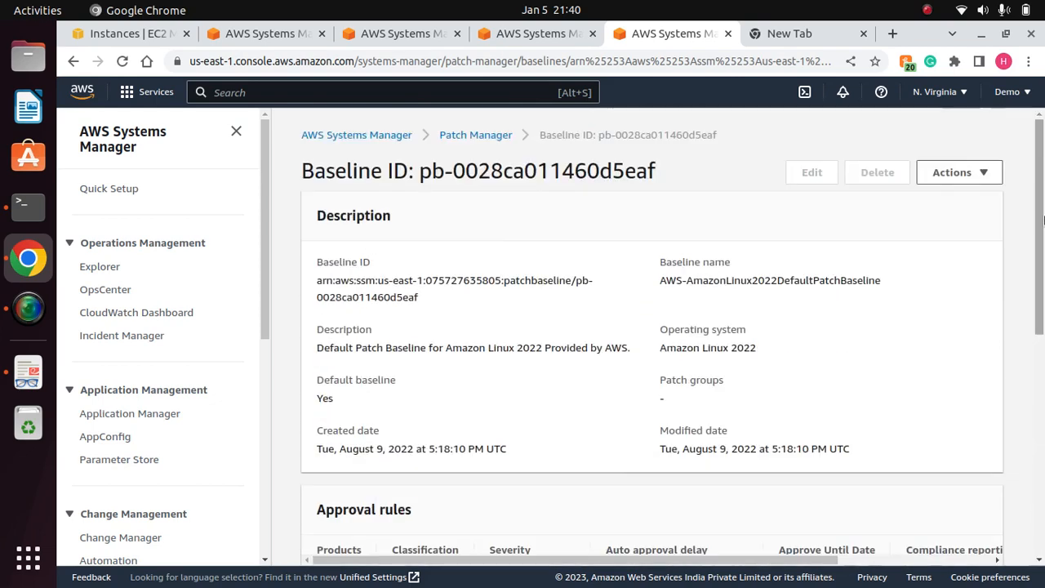
Check the actions available for this baseline and return to Patch Manager's list of patch baselines.
{"action": "left_click", "coordinate": [984, 174]}
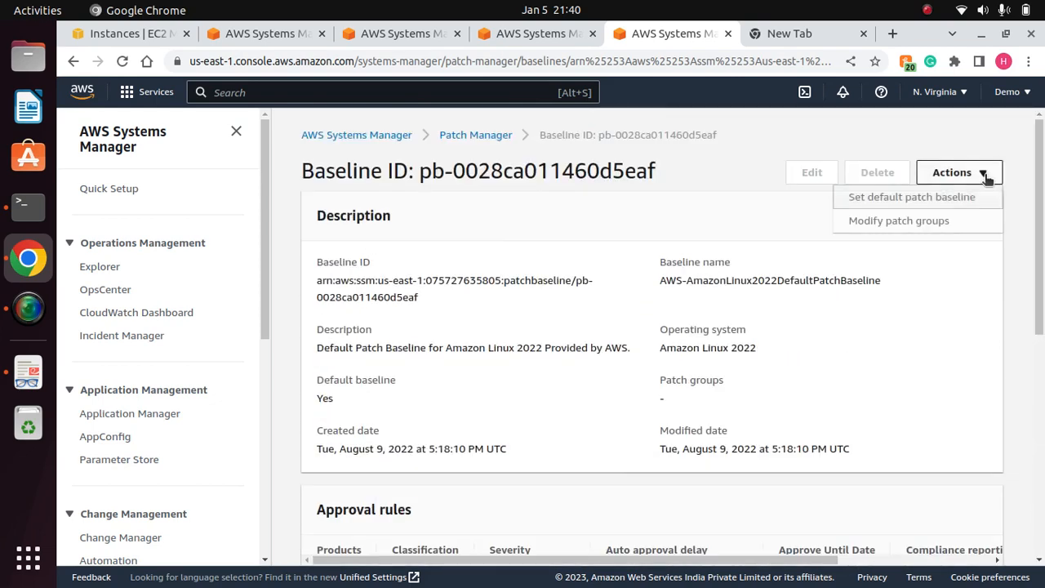
{"action": "left_click", "coordinate": [946, 278]}
{"action": "left_click", "coordinate": [465, 137]}
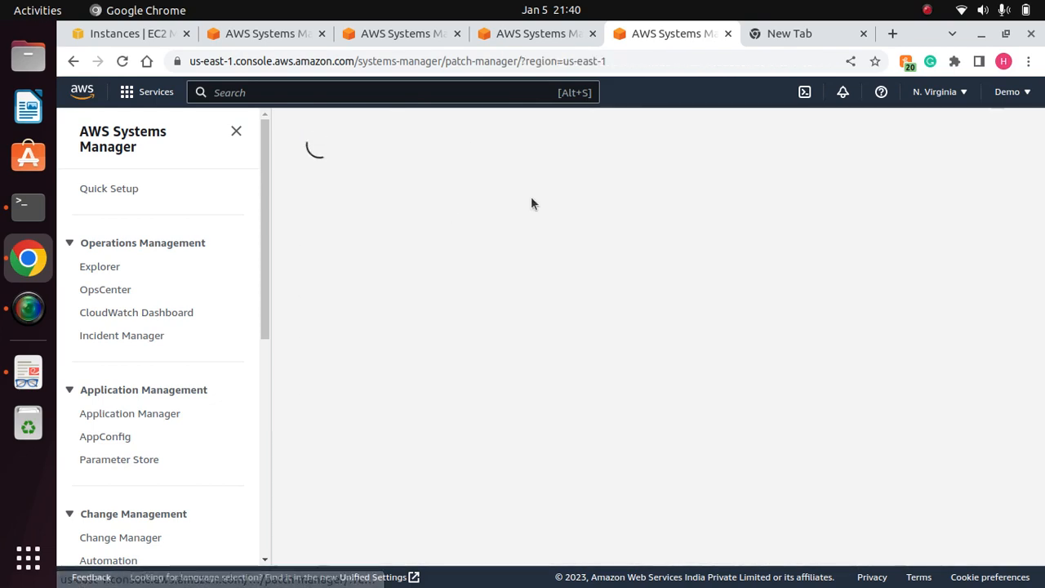
{"action": "left_click", "coordinate": [616, 354]}
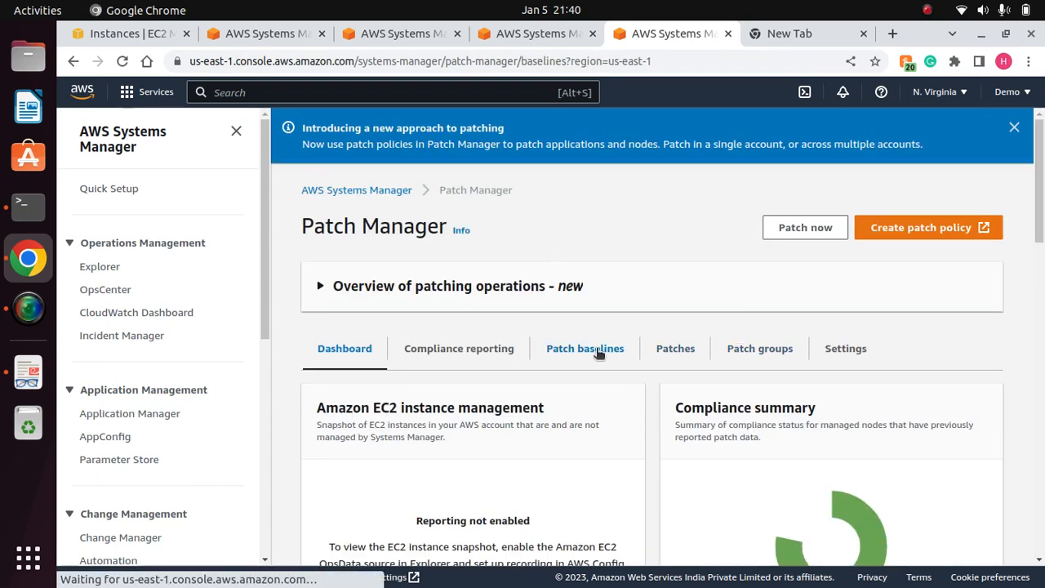
Start creating a custom patch baseline and name it customlinux2patchbaseline.
{"action": "left_click_drag", "start_coordinate": [1040, 233], "coordinate": [1040, 294]}
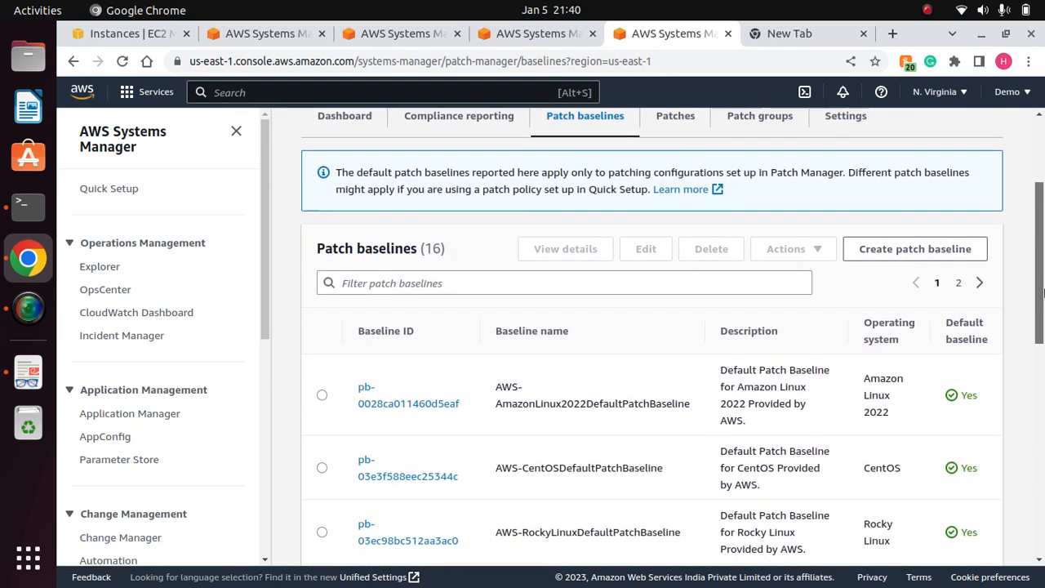
{"action": "left_click", "coordinate": [938, 247]}
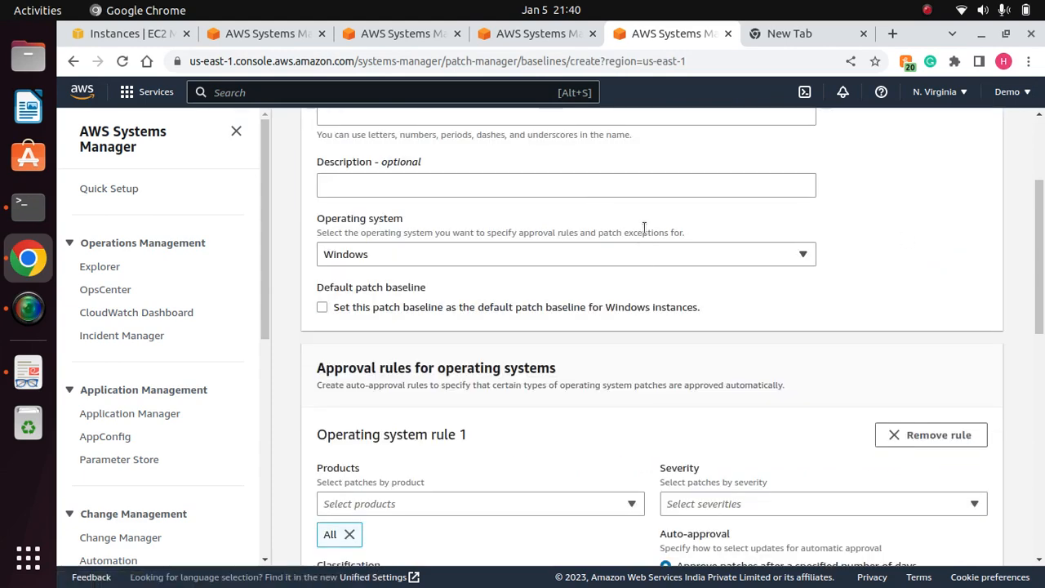
{"action": "left_click_drag", "start_coordinate": [1042, 319], "coordinate": [1040, 189]}
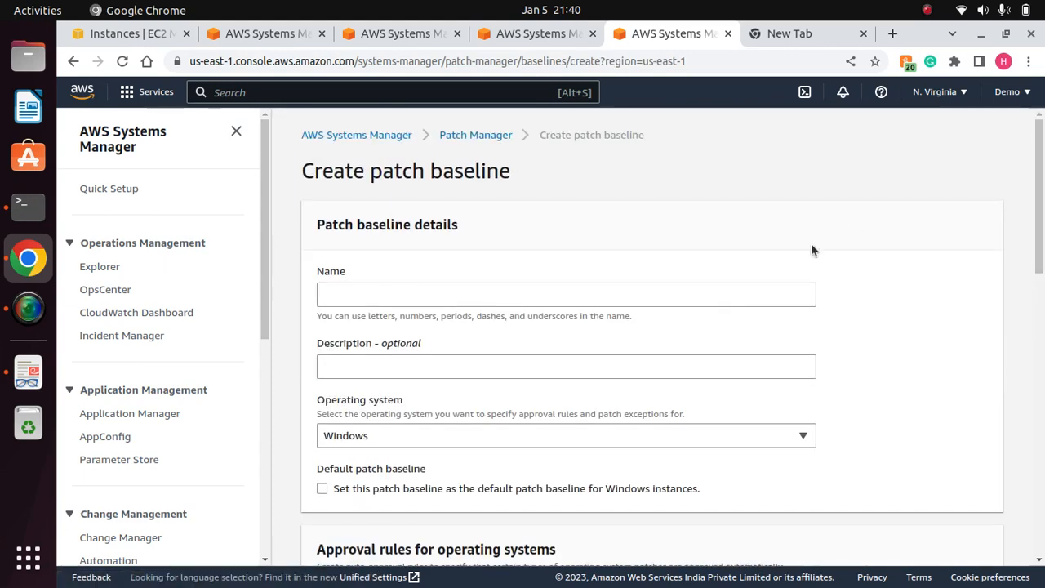
{"action": "left_click", "coordinate": [381, 294]}
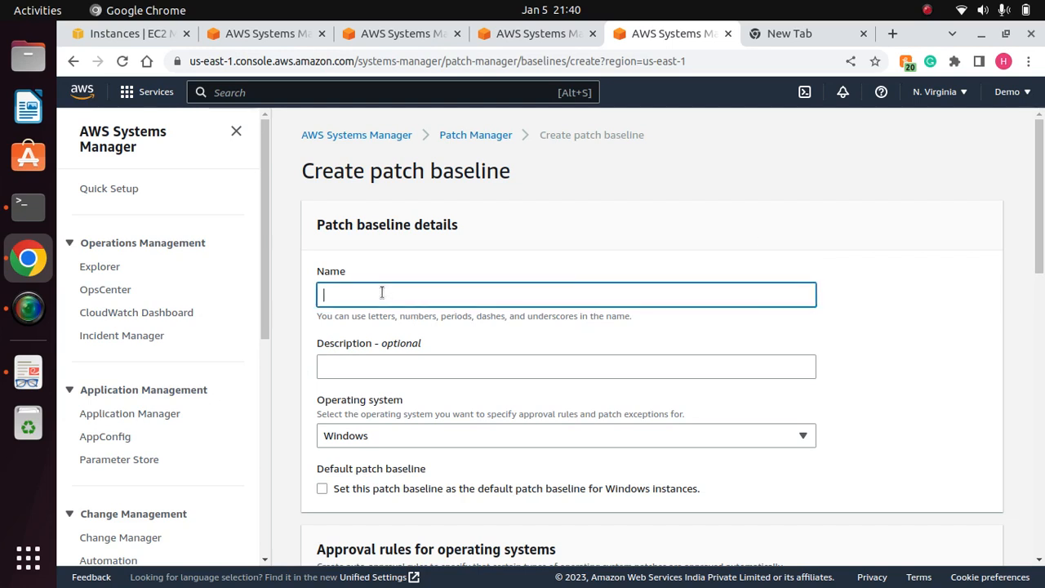
{"action": "type", "text": "customlinux2patchbaseline"}
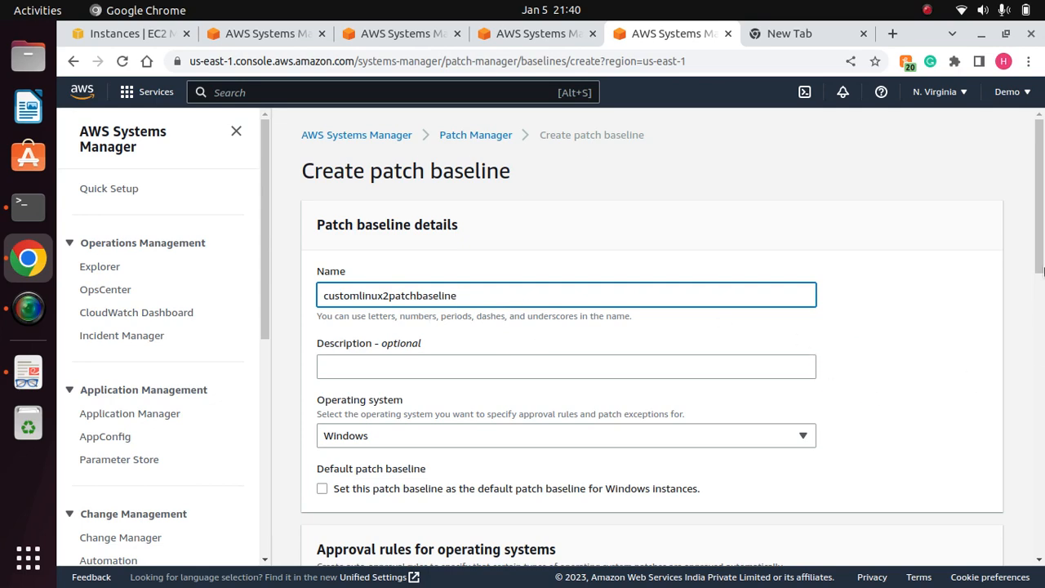
Enter "Demo patching" as the baseline's description and choose Amazon Linux 2 as its operating system.
{"action": "scroll", "coordinate": [1043, 272], "scroll_direction": "down", "scroll_amount": 1}
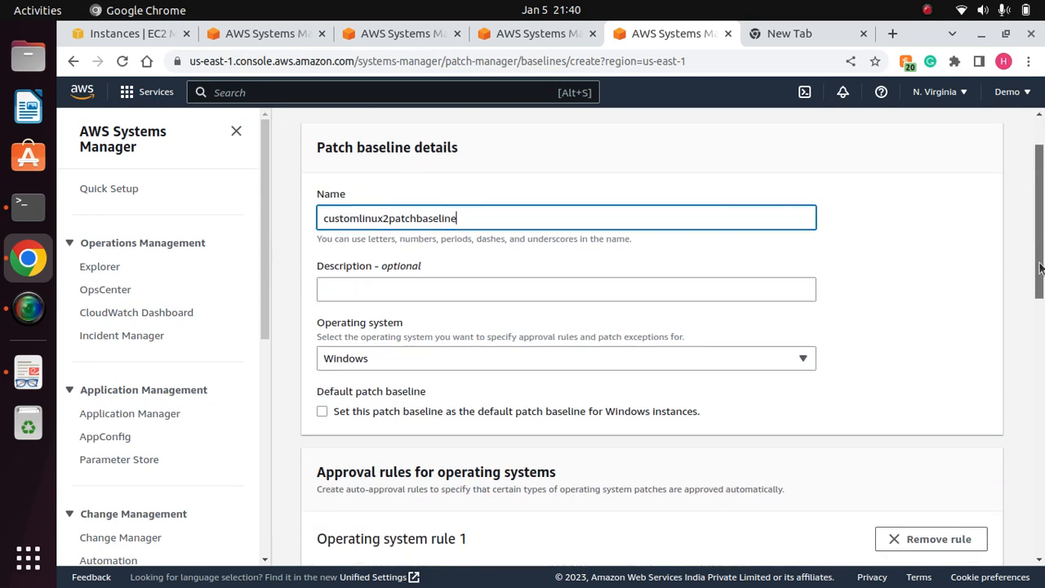
{"action": "left_click", "coordinate": [373, 293]}
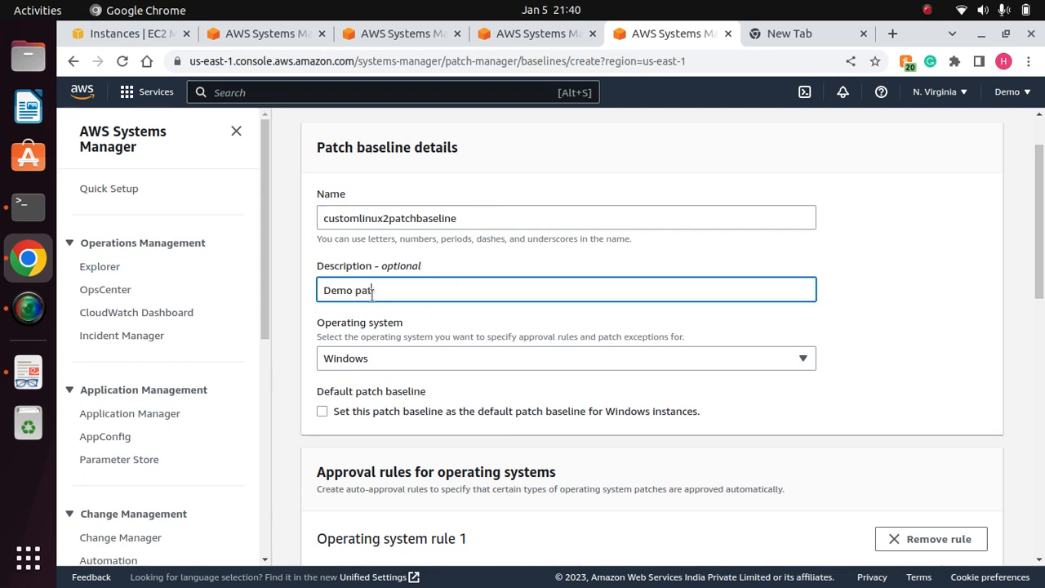
{"action": "left_click", "coordinate": [849, 310]}
{"action": "scroll", "coordinate": [1040, 277], "scroll_direction": "down", "scroll_amount": 1}
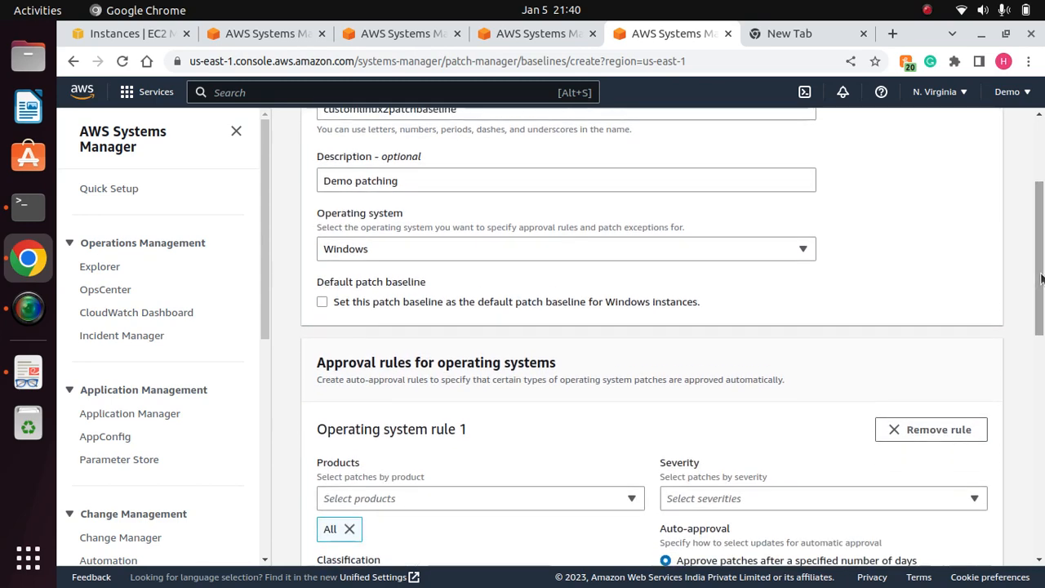
{"action": "left_click", "coordinate": [791, 261]}
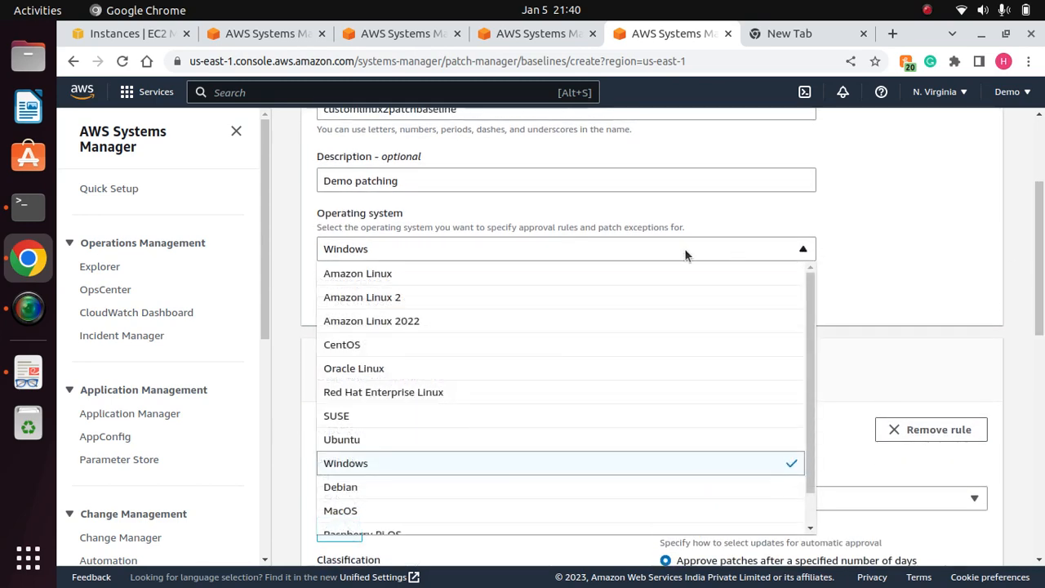
{"action": "left_click", "coordinate": [365, 298]}
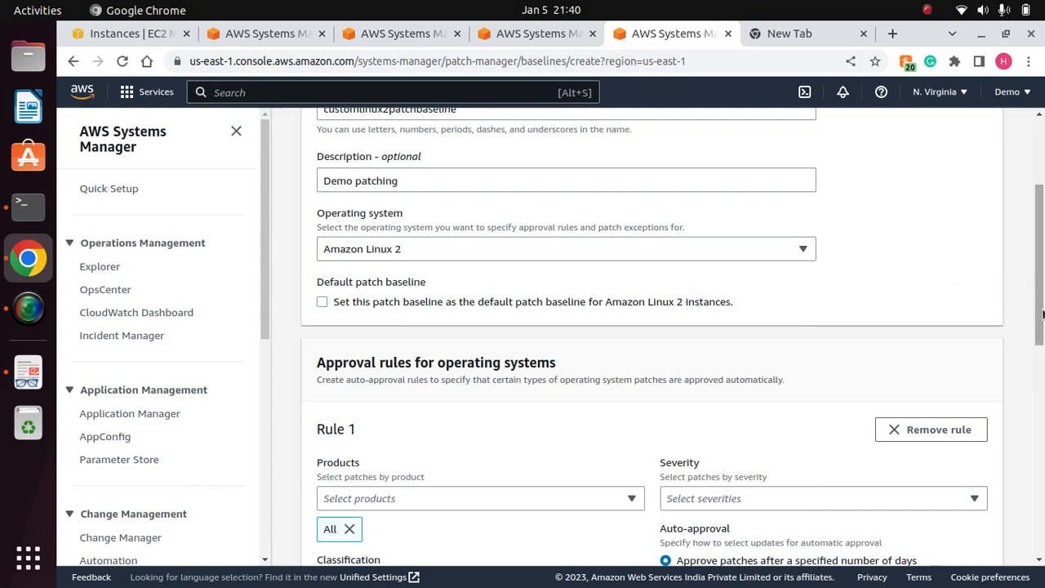
Set this patch baseline as the default for Amazon Linux 2 instances and review the baseline details.
{"action": "scroll", "coordinate": [1041, 315], "scroll_direction": "down", "scroll_amount": 1}
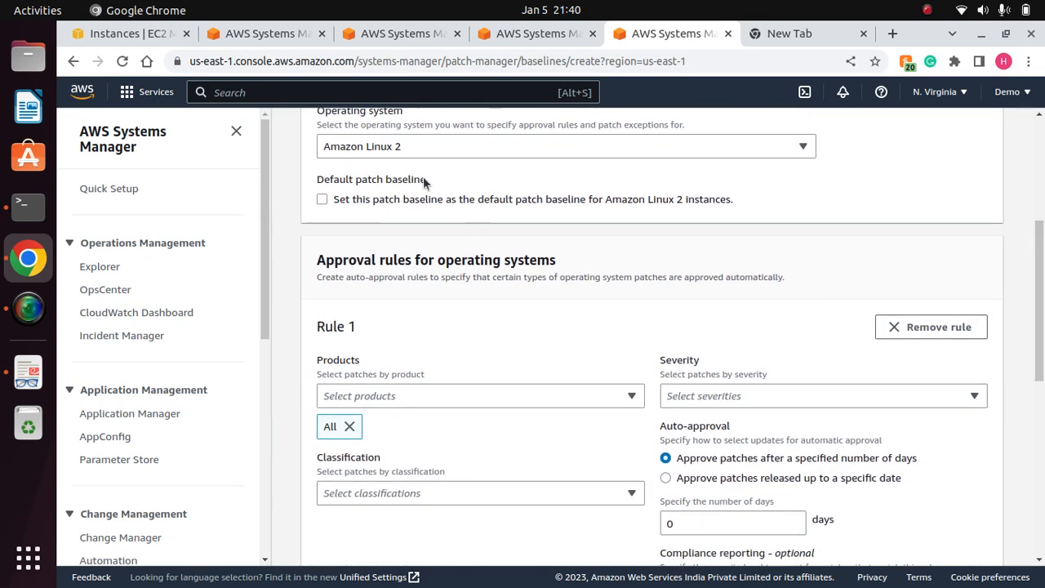
{"action": "left_click_drag", "start_coordinate": [423, 180], "coordinate": [316, 178]}
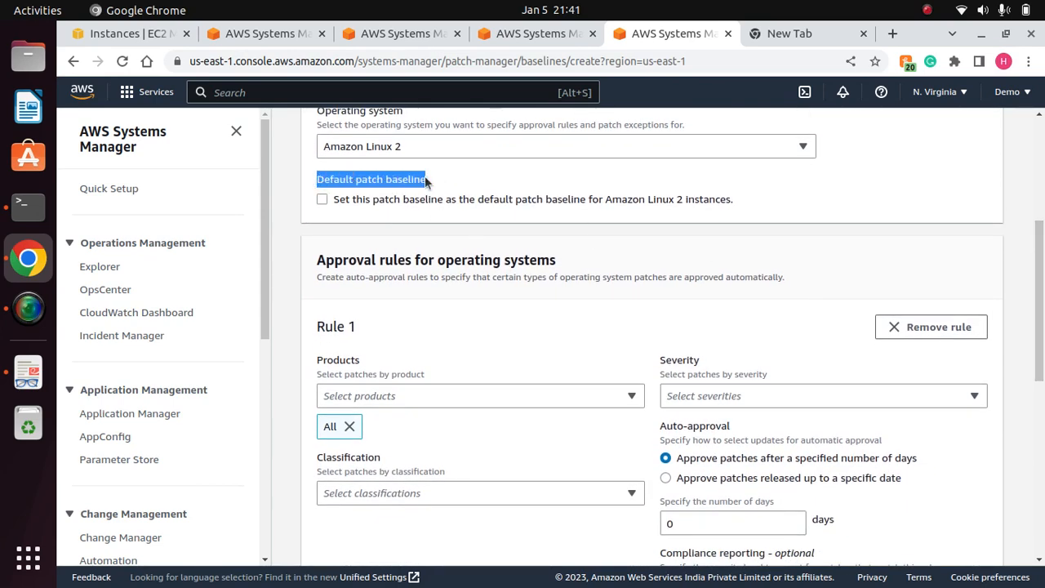
{"action": "left_click", "coordinate": [425, 182]}
{"action": "left_click", "coordinate": [323, 199]}
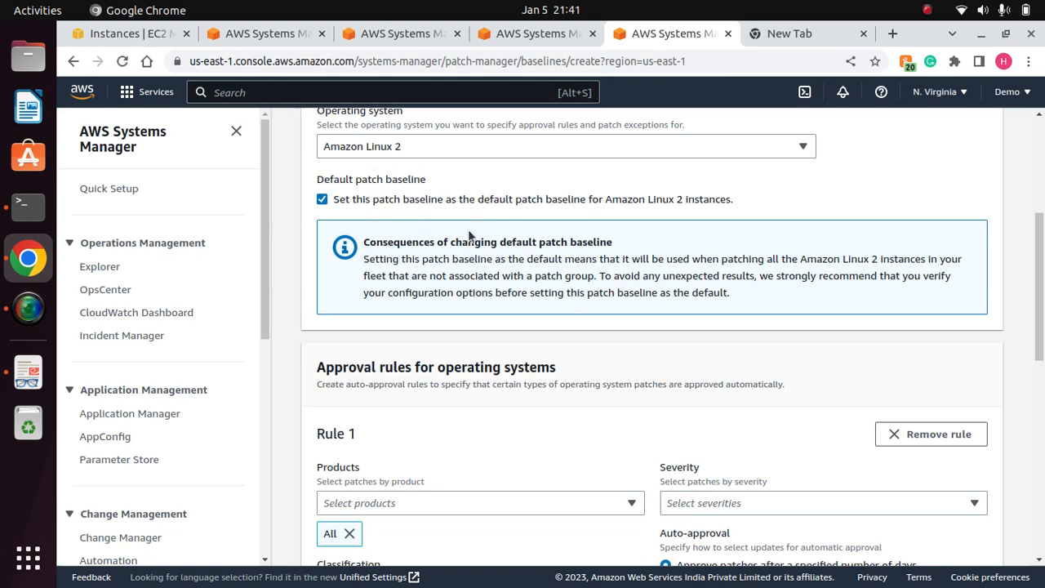
{"action": "scroll", "coordinate": [469, 236], "scroll_direction": "up", "scroll_amount": 5}
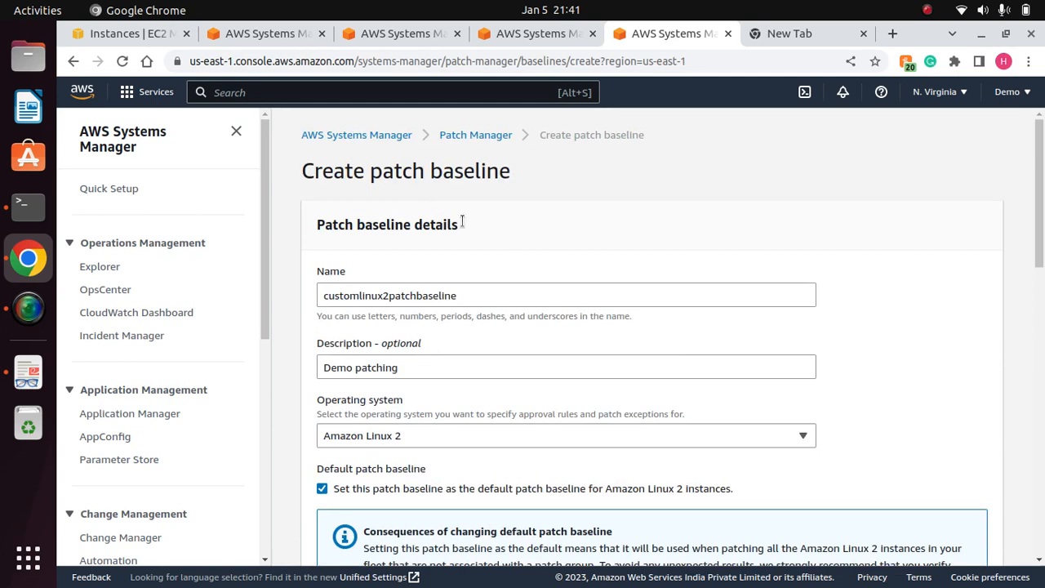
Try AmazonLinux2 as the product selection for approval rule 1, and restore the selection to All.
{"action": "left_click_drag", "start_coordinate": [1040, 218], "coordinate": [1042, 373]}
{"action": "left_click", "coordinate": [491, 321]}
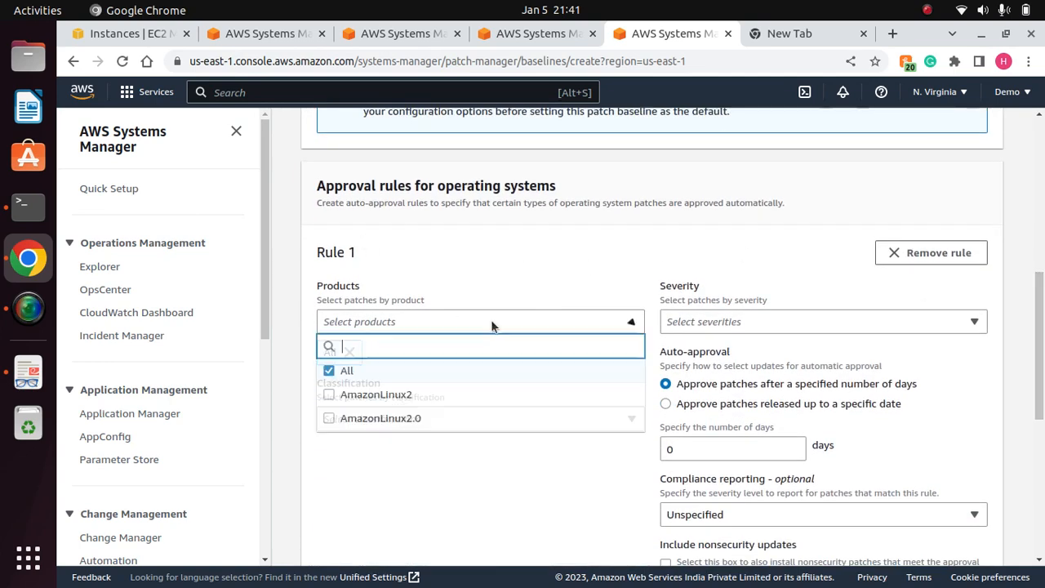
{"action": "left_click", "coordinate": [341, 371]}
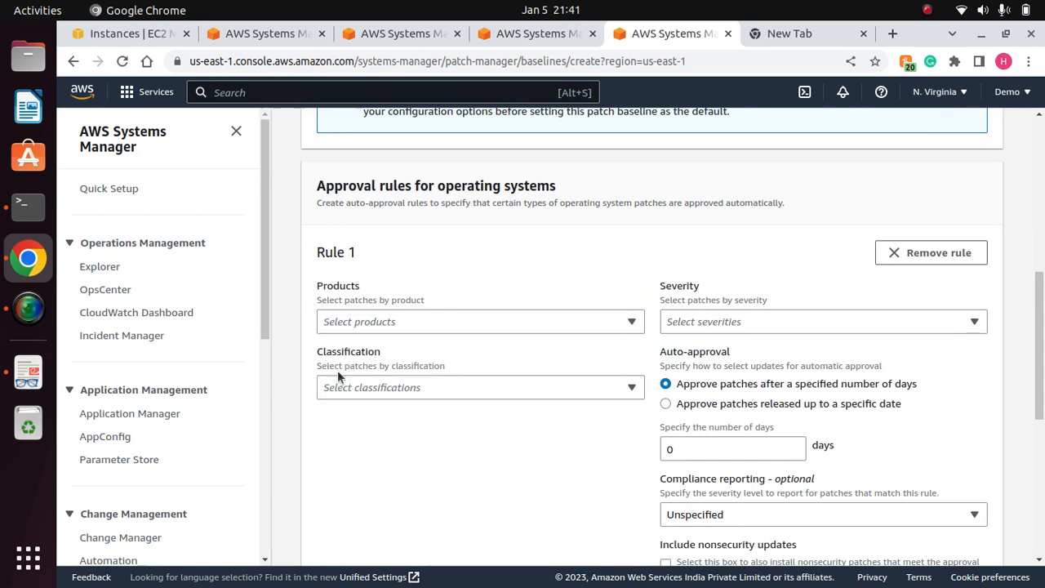
{"action": "left_click", "coordinate": [557, 327]}
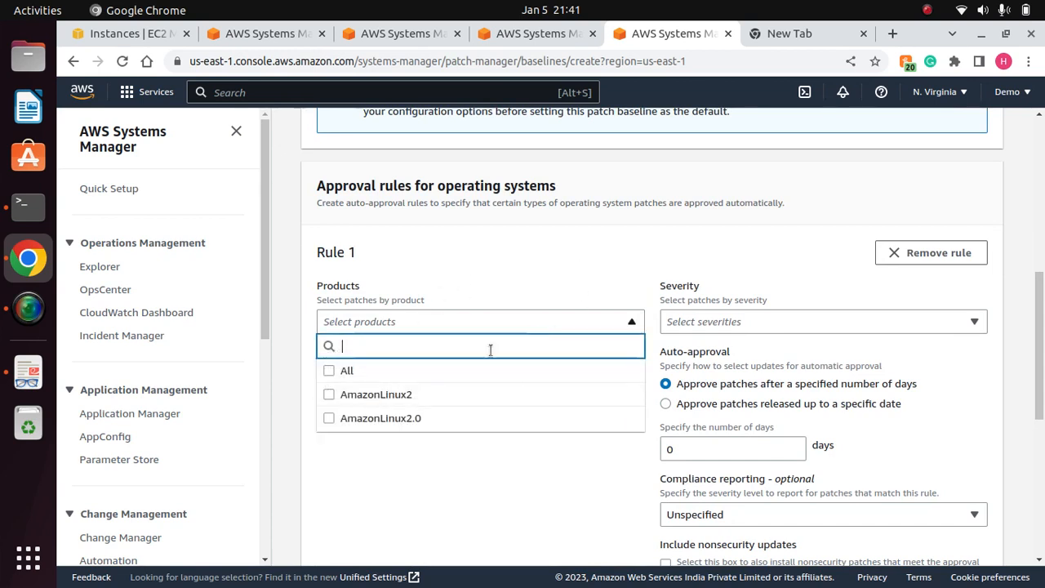
{"action": "left_click", "coordinate": [331, 395]}
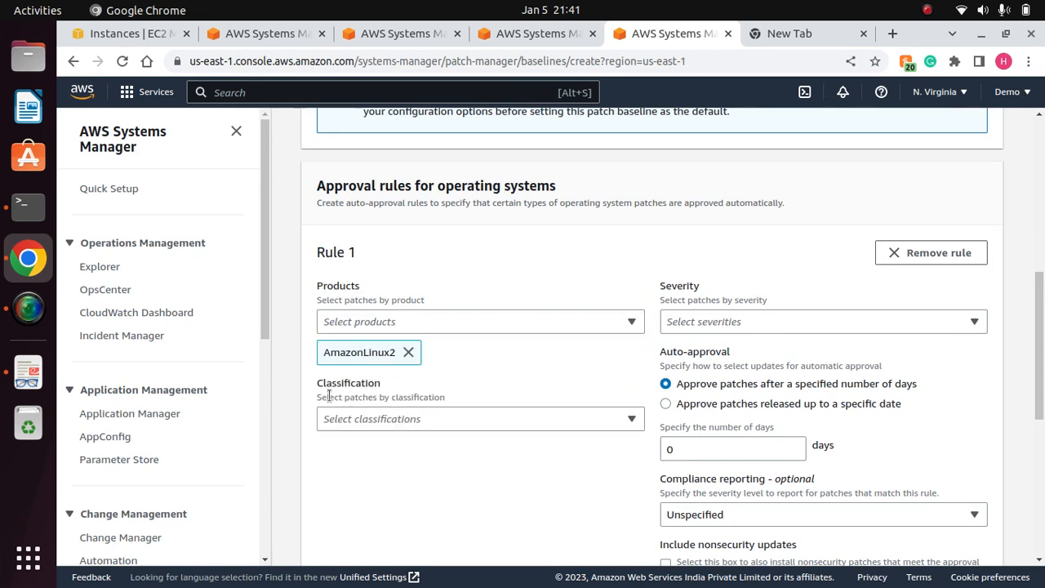
{"action": "left_click", "coordinate": [468, 323]}
{"action": "left_click", "coordinate": [337, 370]}
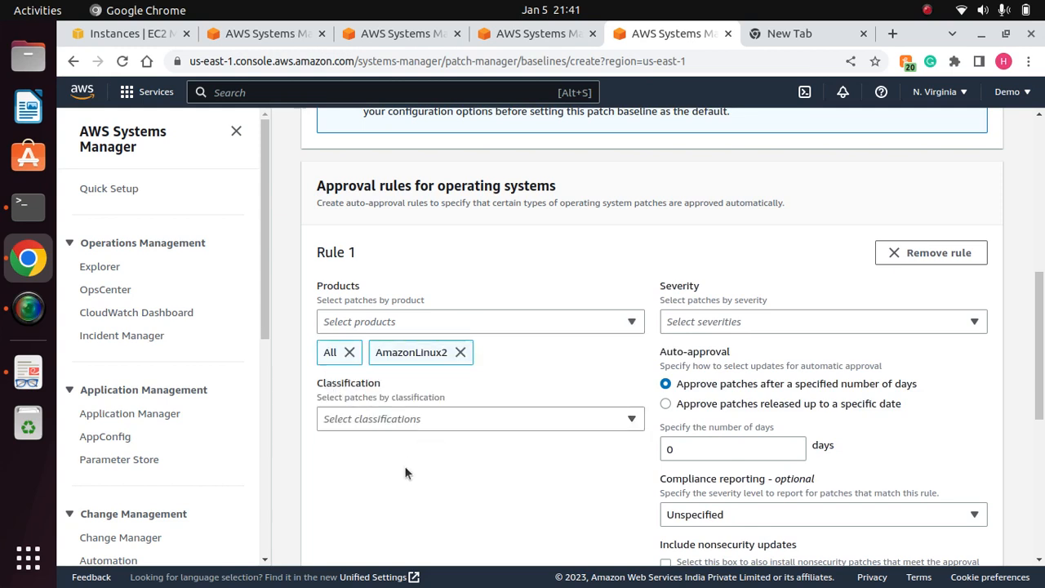
{"action": "left_click", "coordinate": [460, 352]}
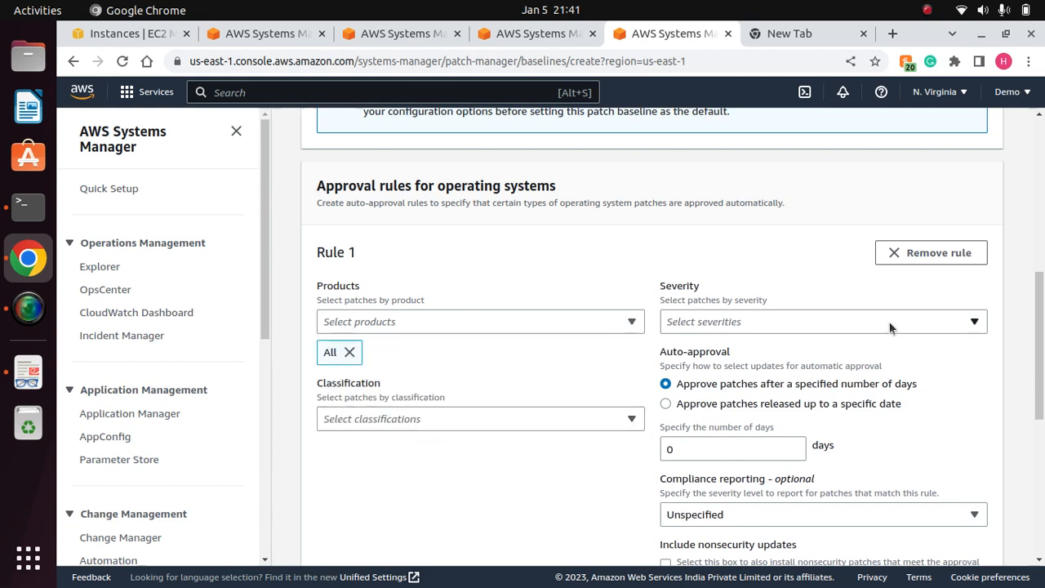
Try Medium as the severity for approval rule 1, and replace it with All.
{"action": "left_click", "coordinate": [914, 327]}
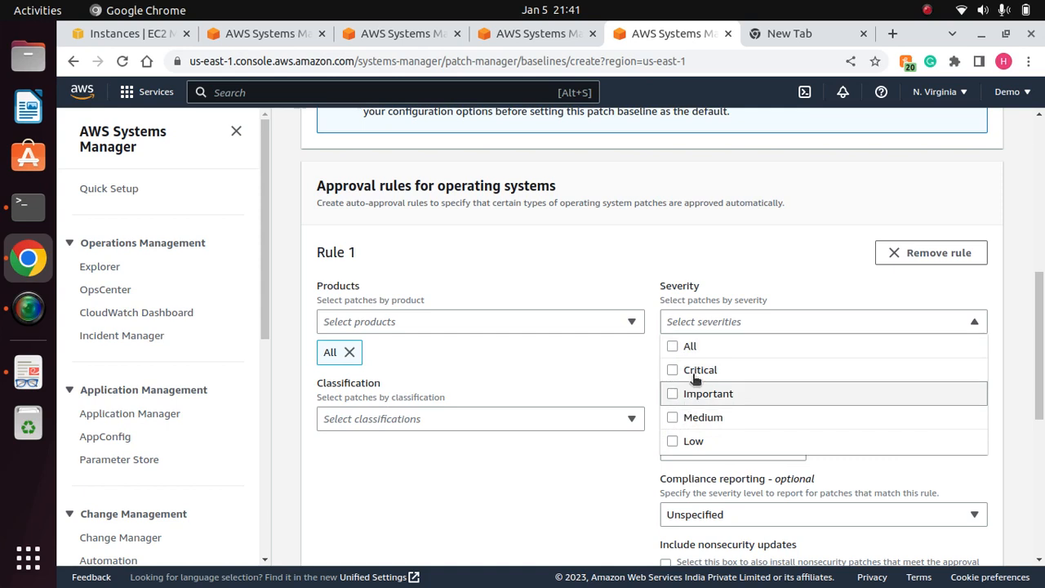
{"action": "left_click", "coordinate": [678, 417]}
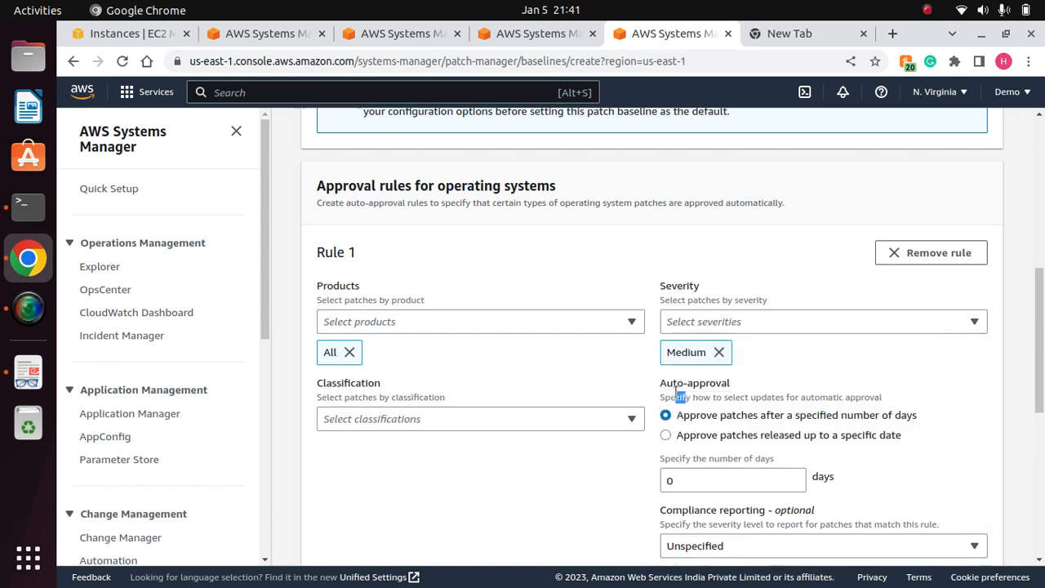
{"action": "left_click", "coordinate": [719, 352]}
{"action": "left_click", "coordinate": [801, 328]}
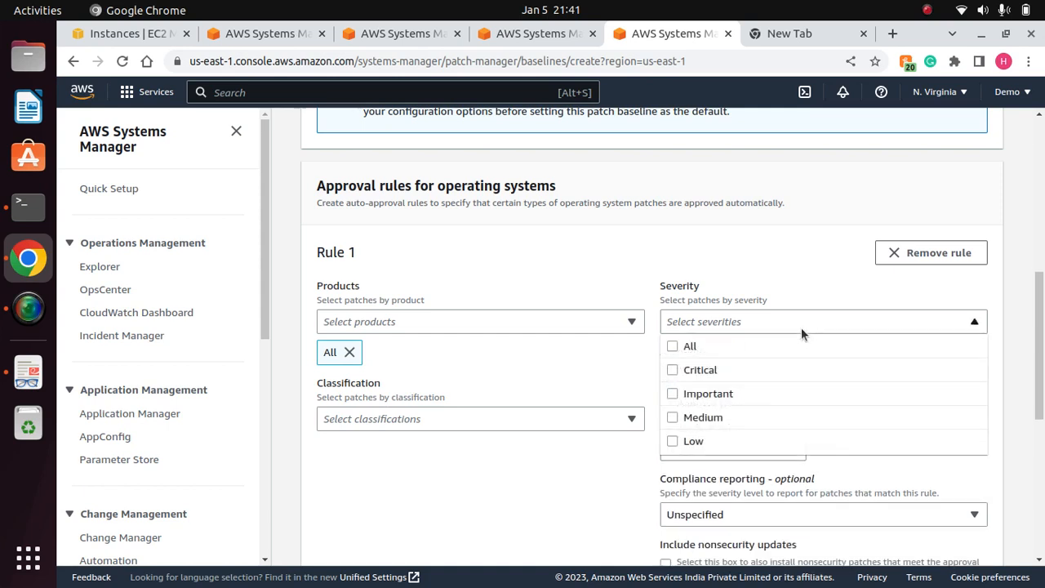
{"action": "left_click", "coordinate": [676, 348]}
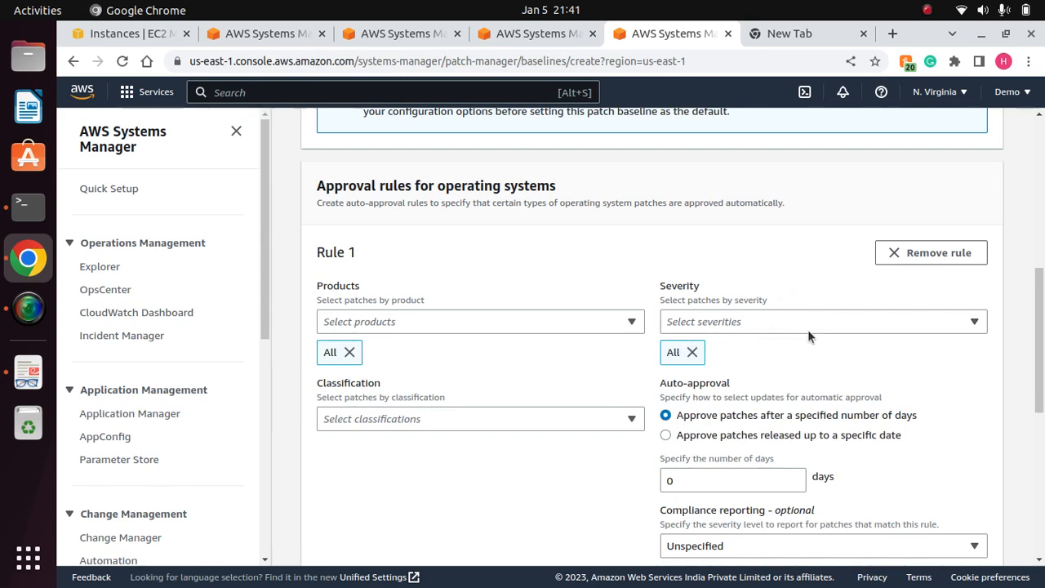
Set the patch classification of approval rule 1 to All.
{"action": "left_click_drag", "start_coordinate": [1041, 311], "coordinate": [1037, 368]}
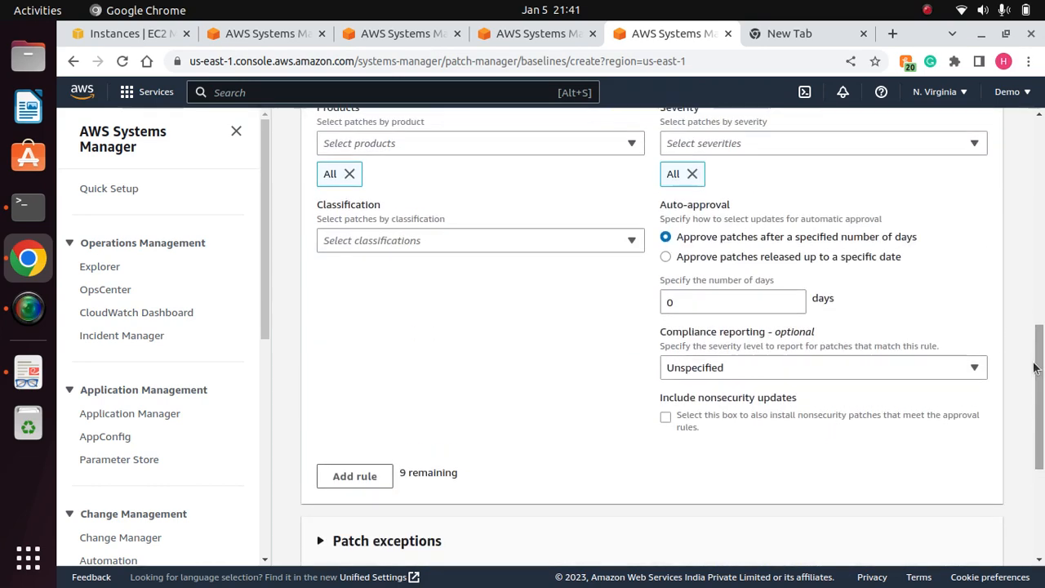
{"action": "left_click", "coordinate": [443, 244]}
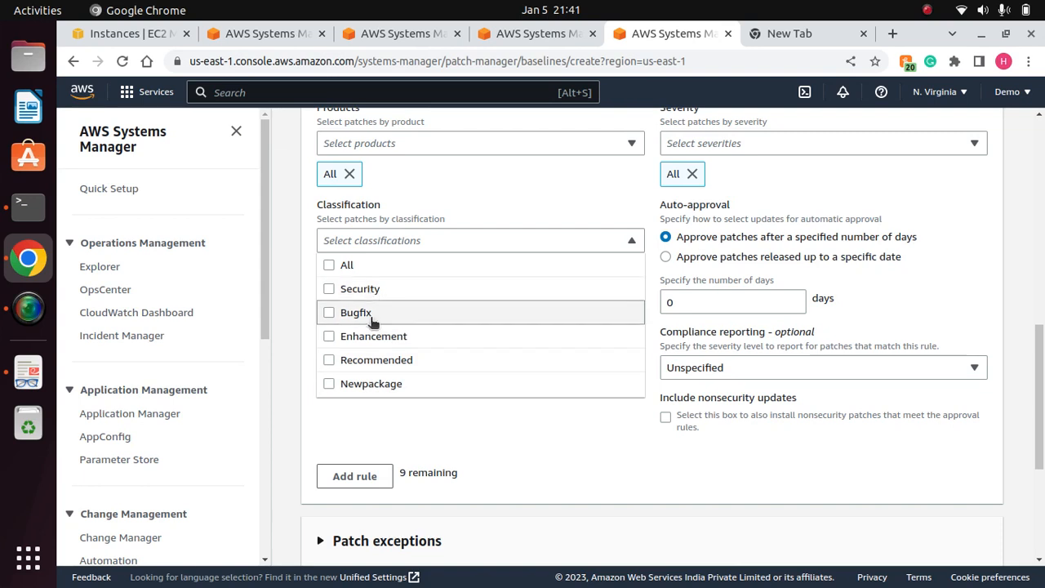
{"action": "left_click", "coordinate": [345, 265]}
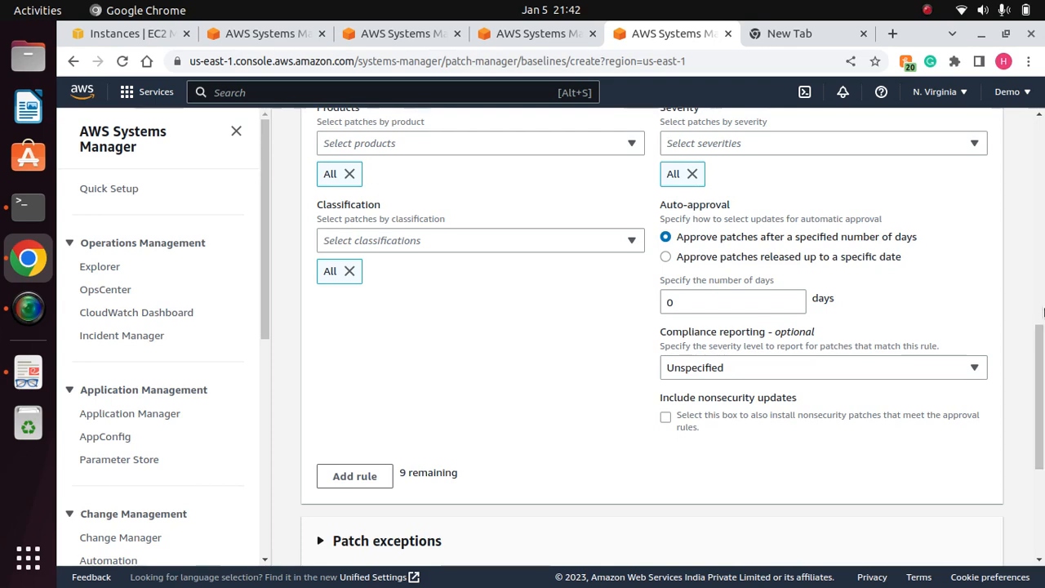
Review the remaining baseline settings and expand the patch exceptions to examine the approved and rejected patches fields.
{"action": "scroll", "coordinate": [1040, 327], "scroll_direction": "down", "scroll_amount": 3}
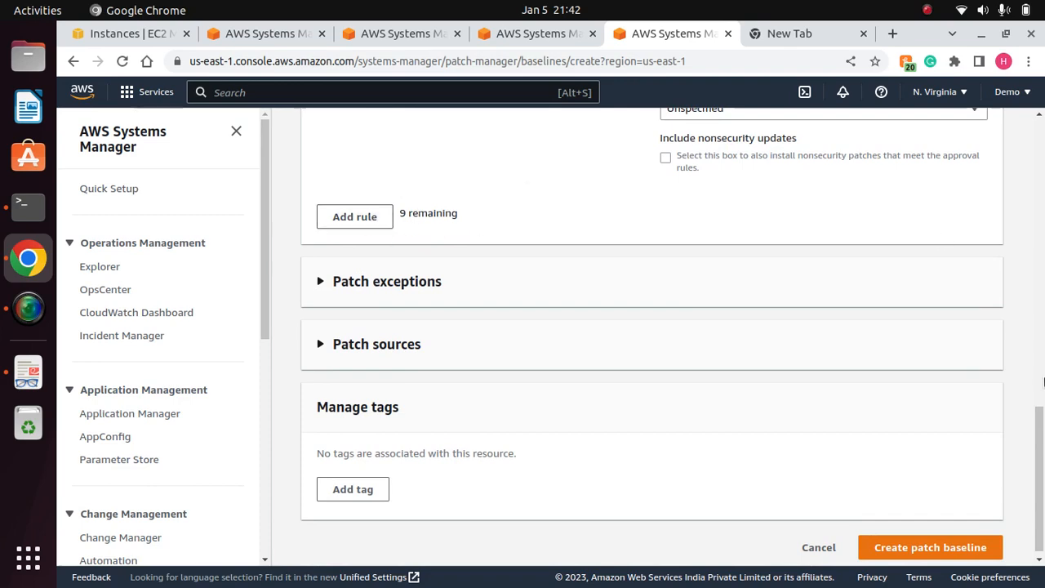
{"action": "scroll", "coordinate": [1042, 470], "scroll_direction": "up", "scroll_amount": 5}
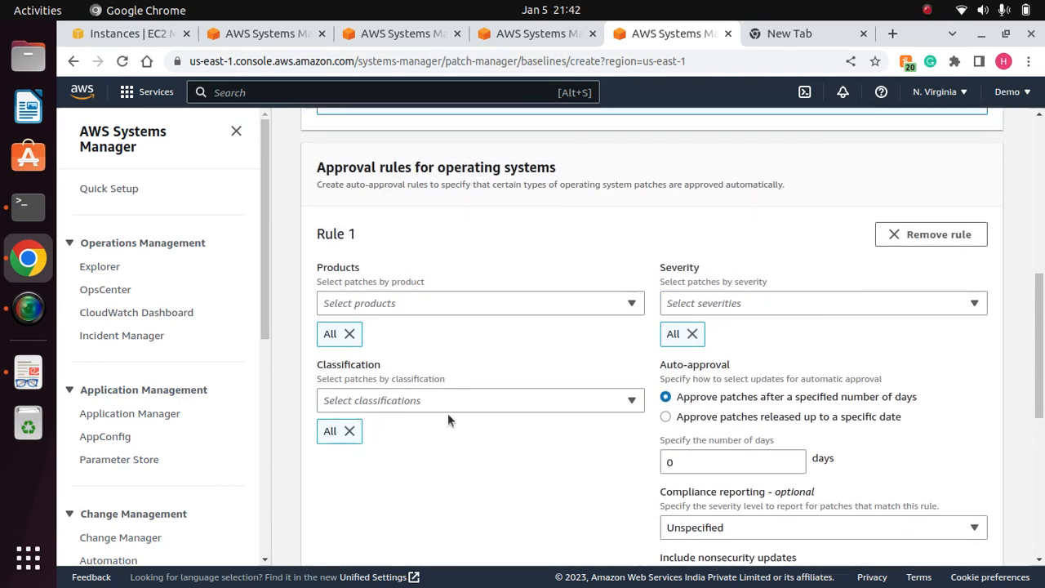
{"action": "scroll", "coordinate": [1042, 223], "scroll_direction": "down", "scroll_amount": 5}
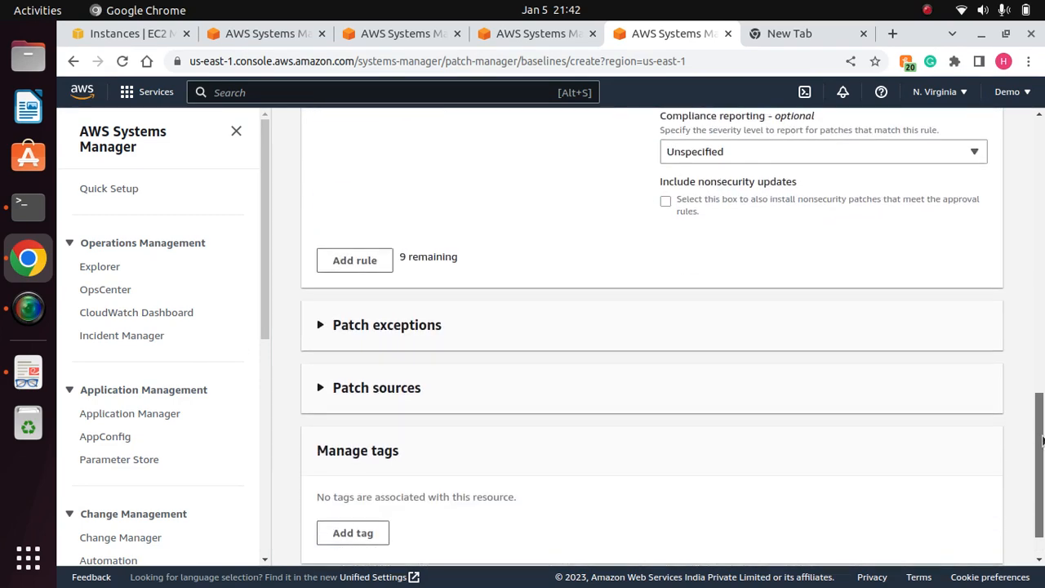
{"action": "left_click", "coordinate": [324, 277]}
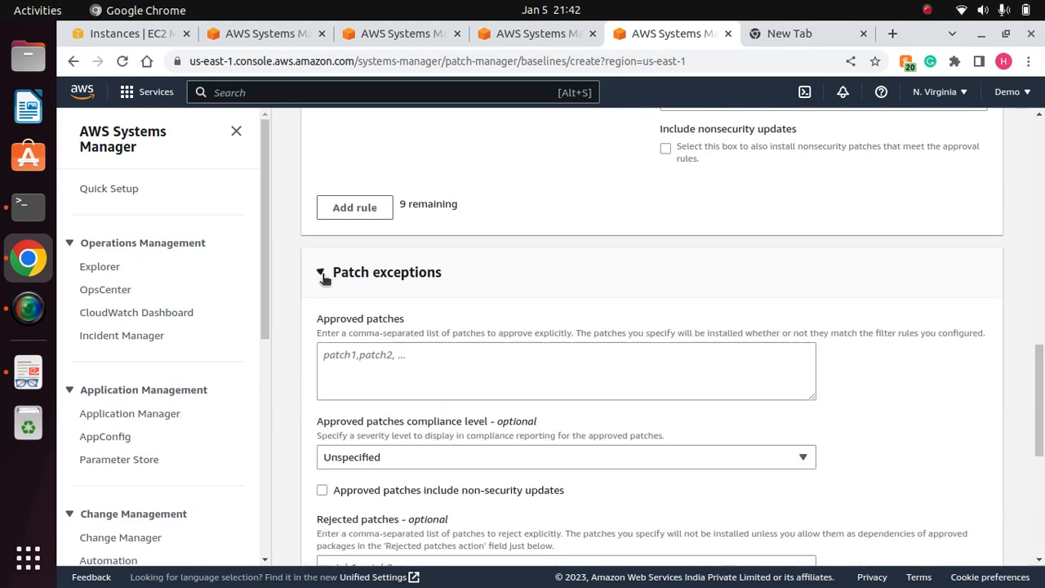
{"action": "scroll", "coordinate": [1042, 356], "scroll_direction": "down", "scroll_amount": 2}
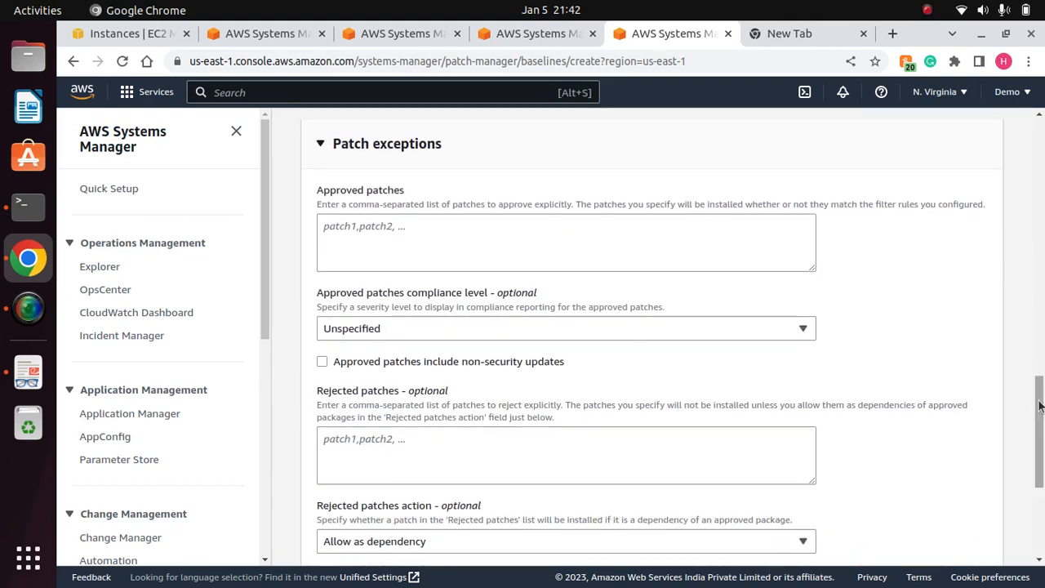
{"action": "left_click_drag", "start_coordinate": [411, 189], "coordinate": [317, 191]}
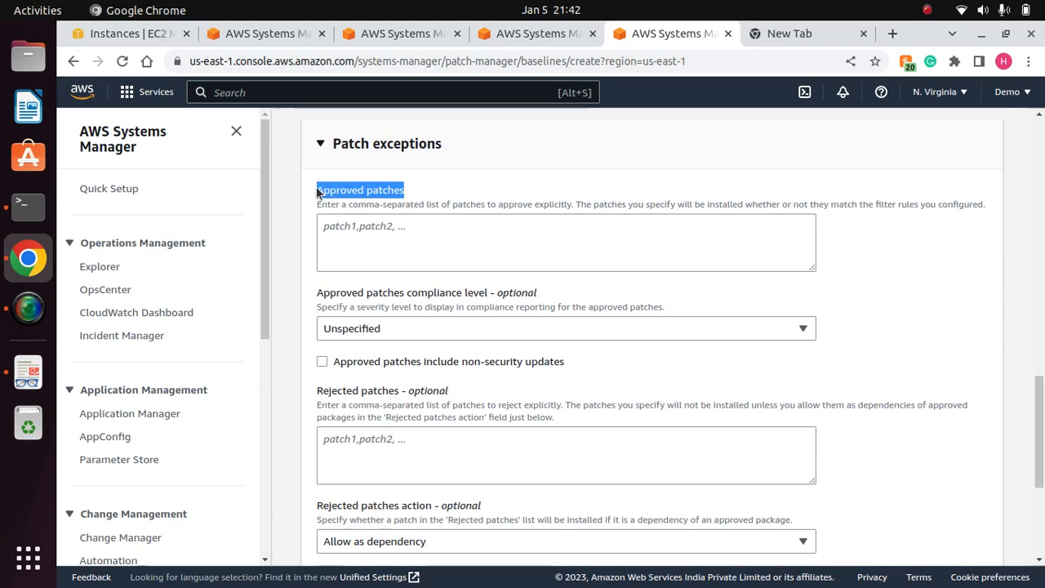
{"action": "left_click_drag", "start_coordinate": [403, 391], "coordinate": [299, 387]}
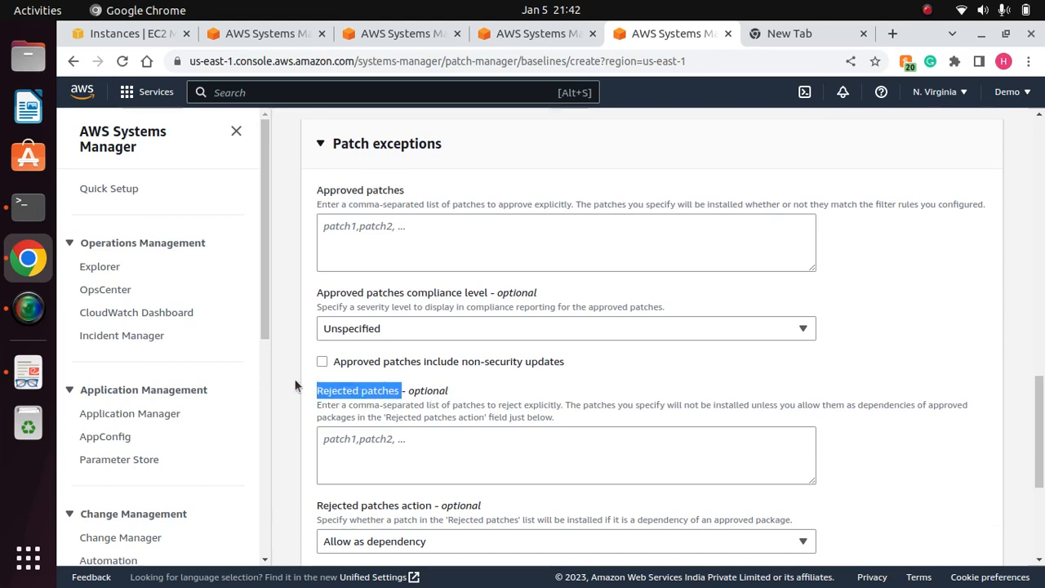
{"action": "left_click", "coordinate": [538, 386]}
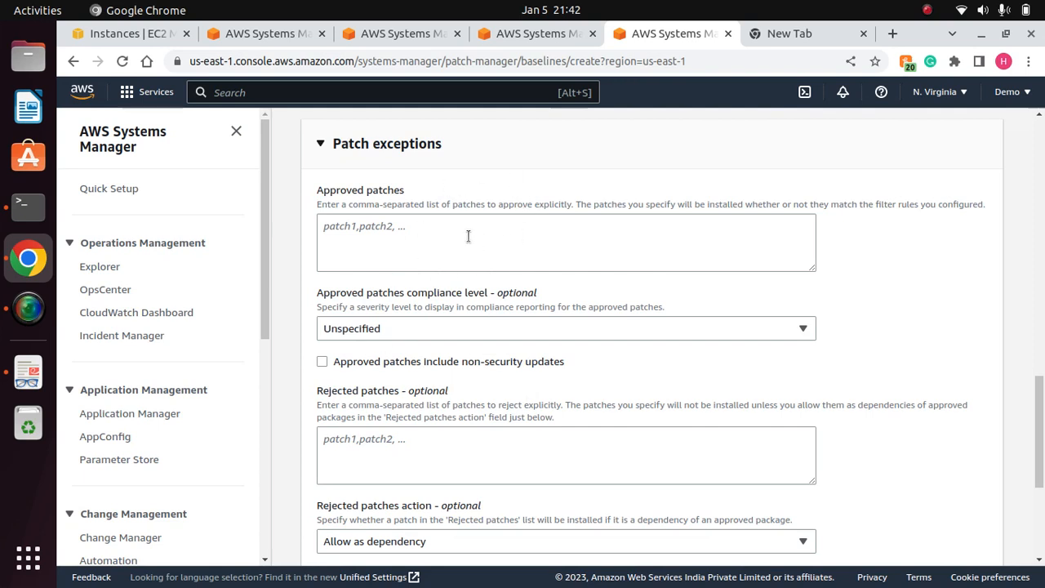
Examine the fields for explicitly approved and rejected patches in the patch exceptions without entering any patches.
{"action": "left_click", "coordinate": [413, 228]}
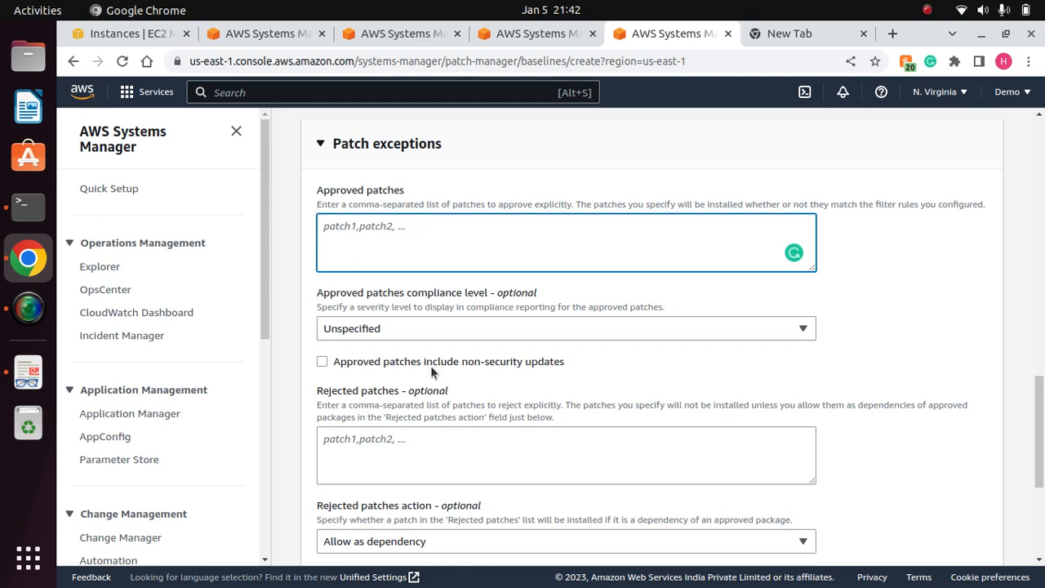
{"action": "left_click_drag", "start_coordinate": [401, 395], "coordinate": [323, 398]}
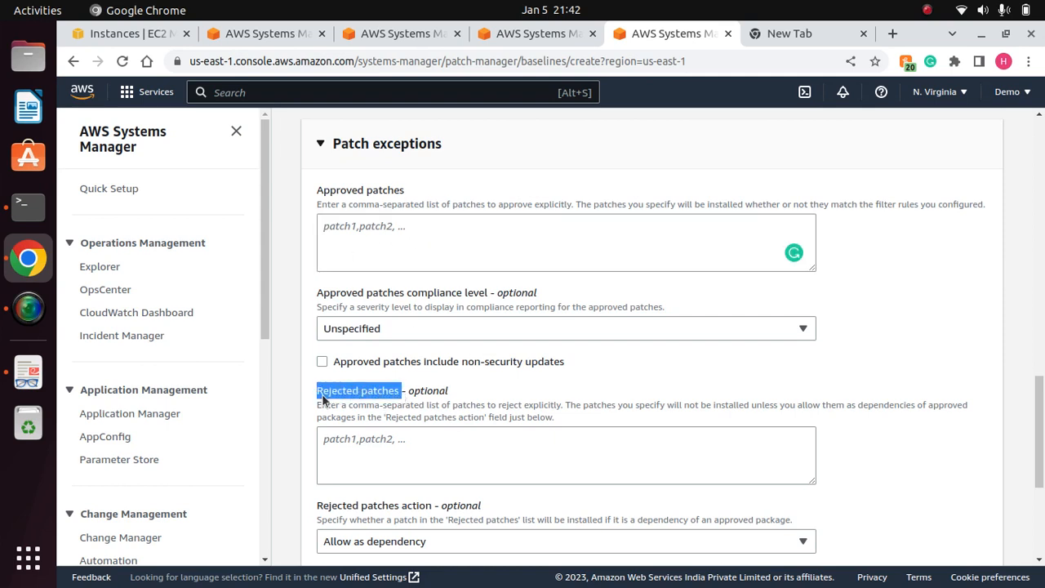
{"action": "left_click", "coordinate": [409, 456]}
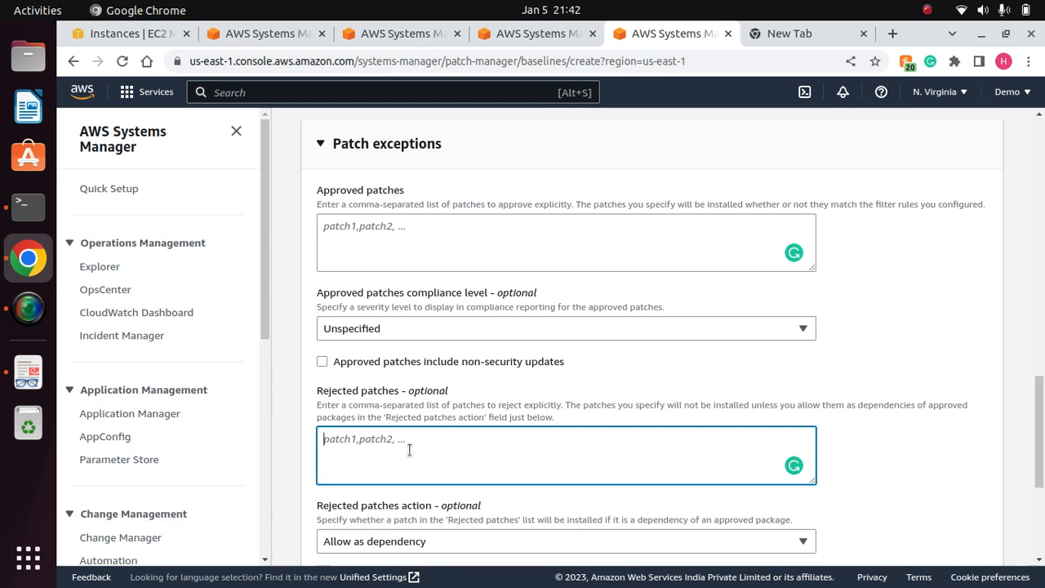
{"action": "left_click", "coordinate": [881, 326]}
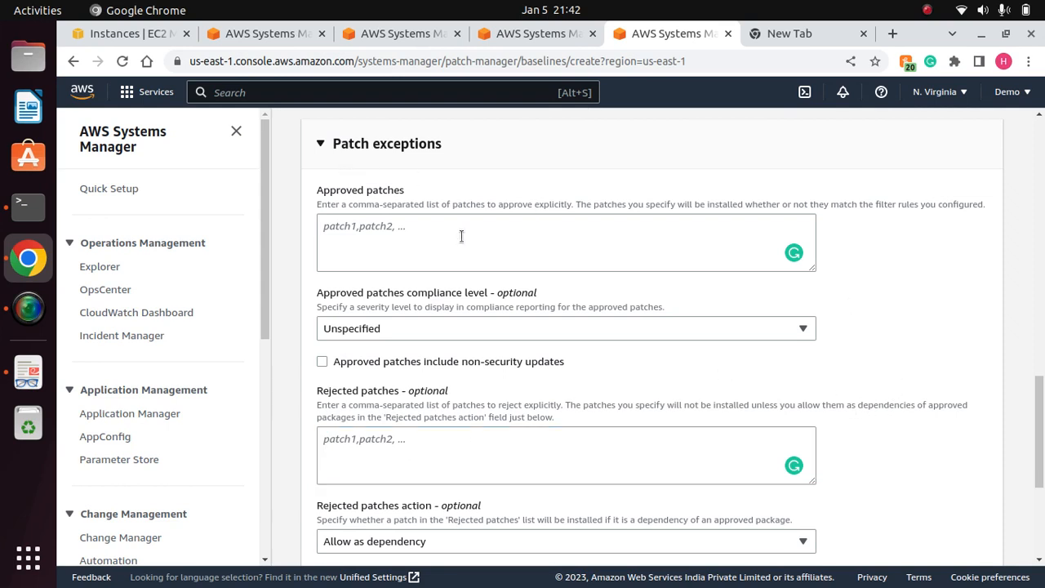
Reload the signed-out EC2 Instances page to restore the console session.
{"action": "left_click", "coordinate": [141, 41]}
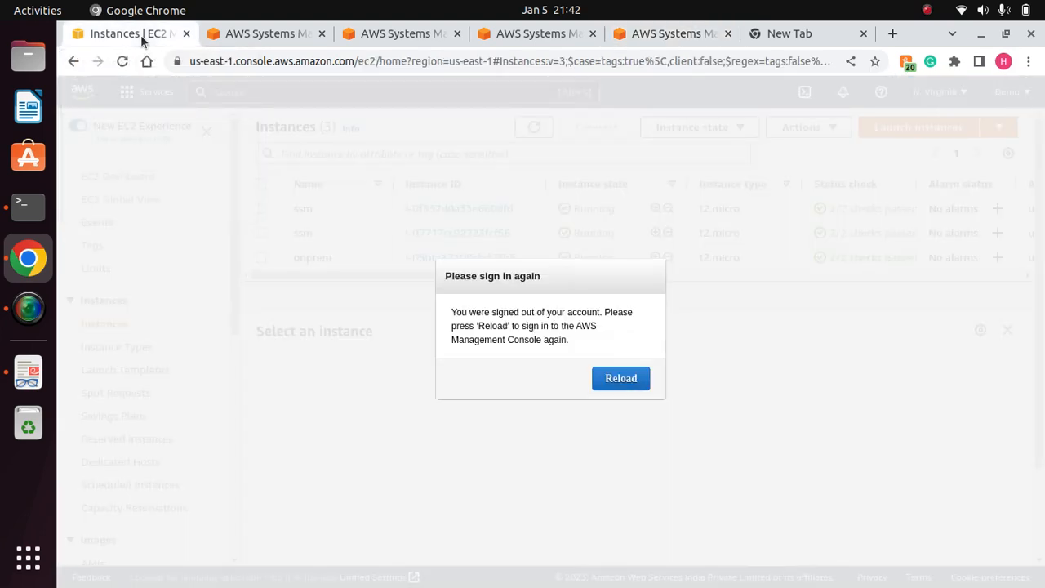
{"action": "left_click", "coordinate": [622, 378]}
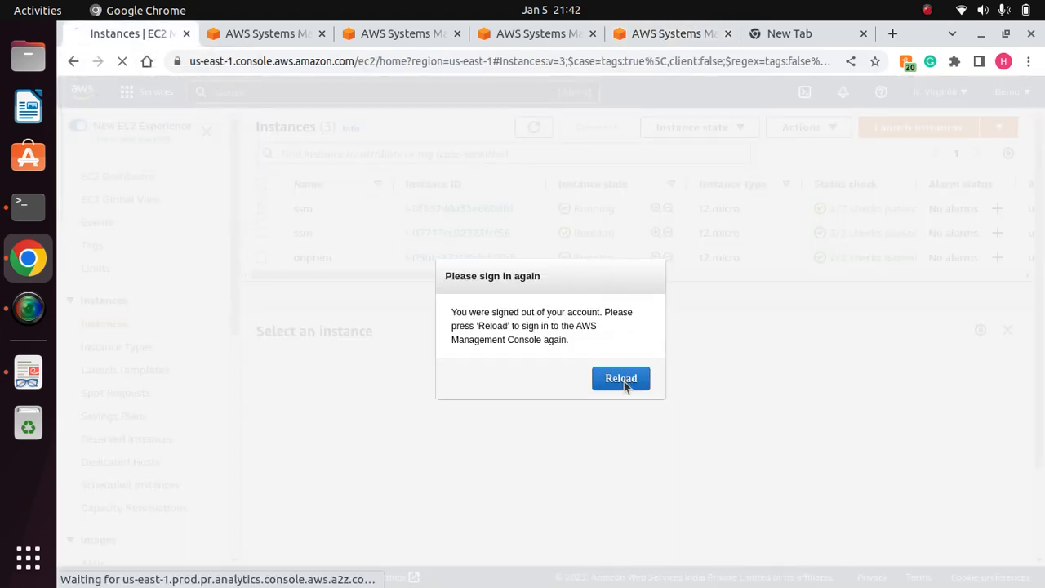
Return to the Patch Manager dashboard page and open the AWS Systems Manager home page from it.
{"action": "left_click", "coordinate": [245, 40]}
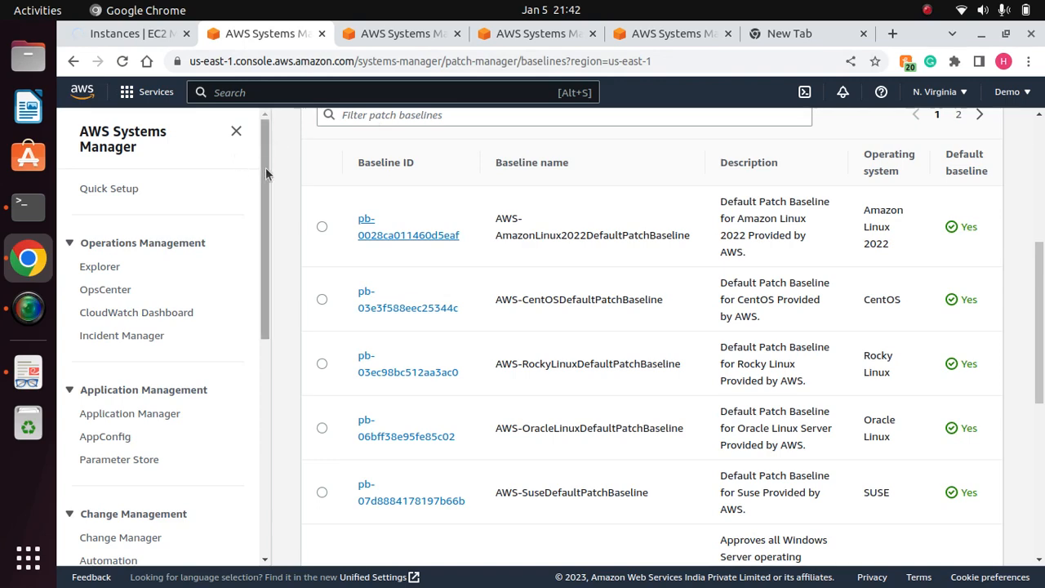
{"action": "left_click_drag", "start_coordinate": [261, 190], "coordinate": [338, 89]}
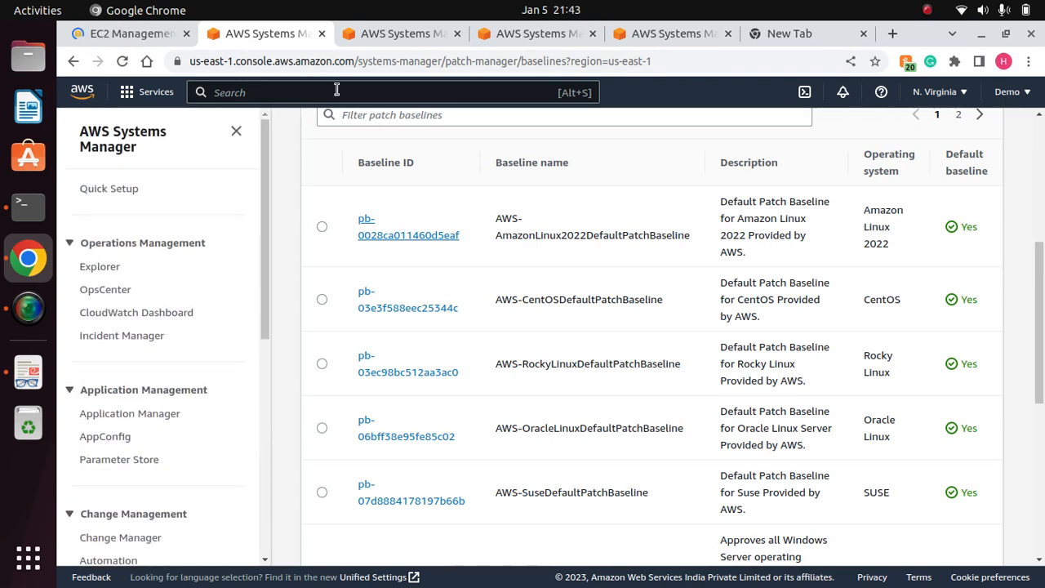
{"action": "left_click", "coordinate": [406, 33]}
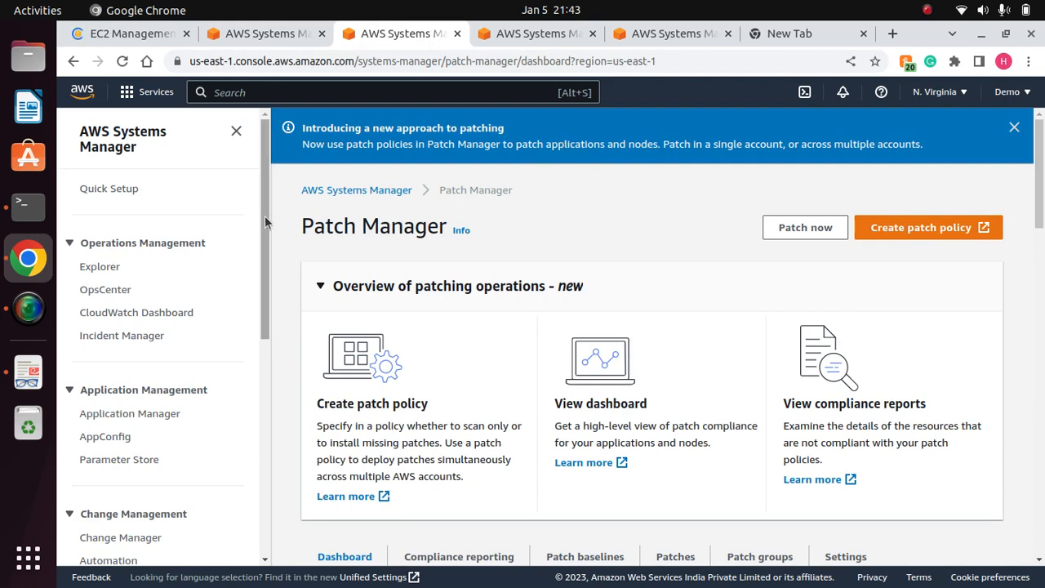
{"action": "left_click_drag", "start_coordinate": [268, 221], "coordinate": [260, 169]}
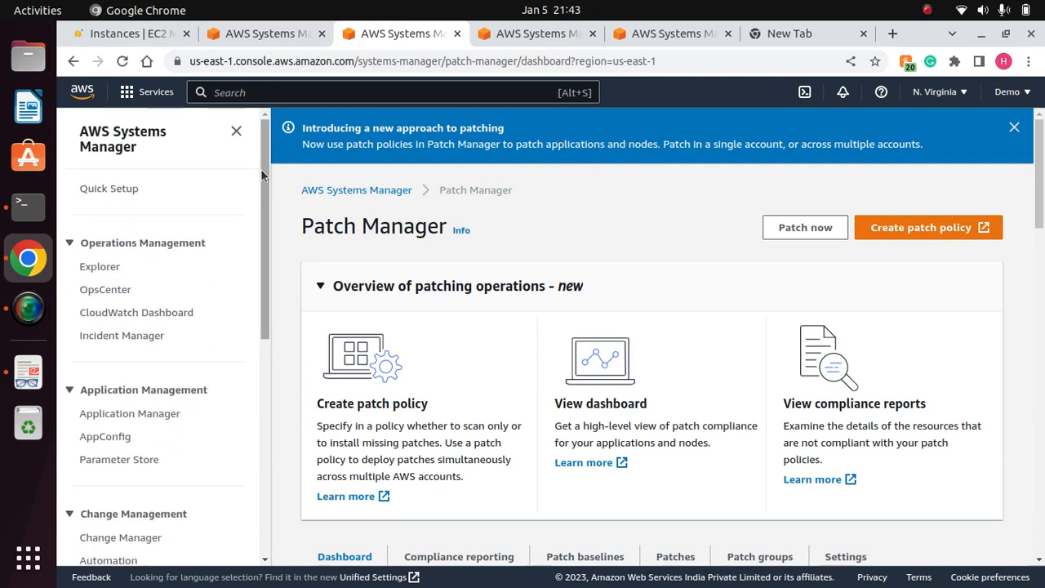
{"action": "left_click", "coordinate": [93, 144]}
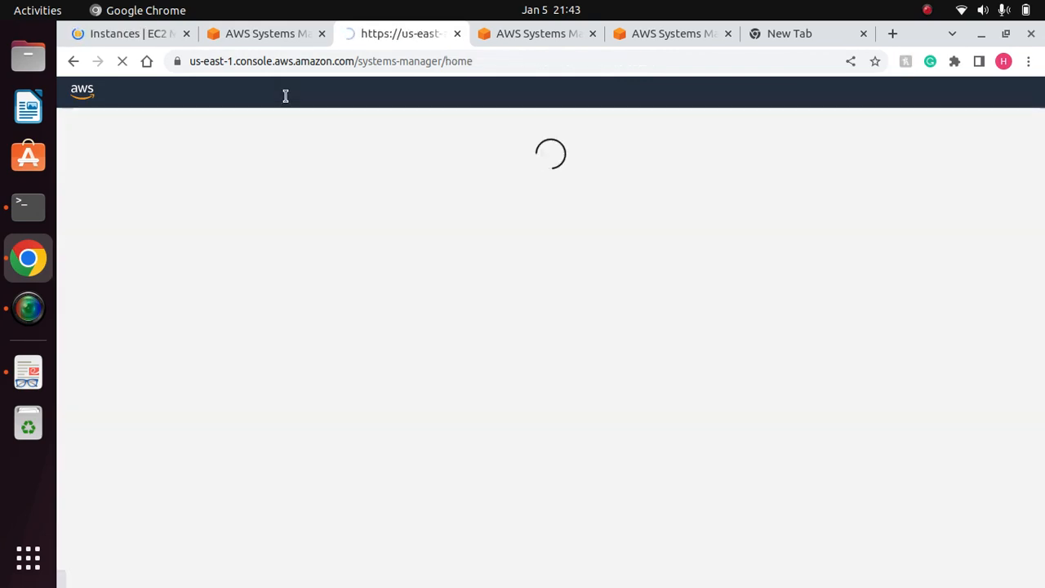
{"action": "left_click", "coordinate": [271, 40]}
{"action": "left_click", "coordinate": [387, 36]}
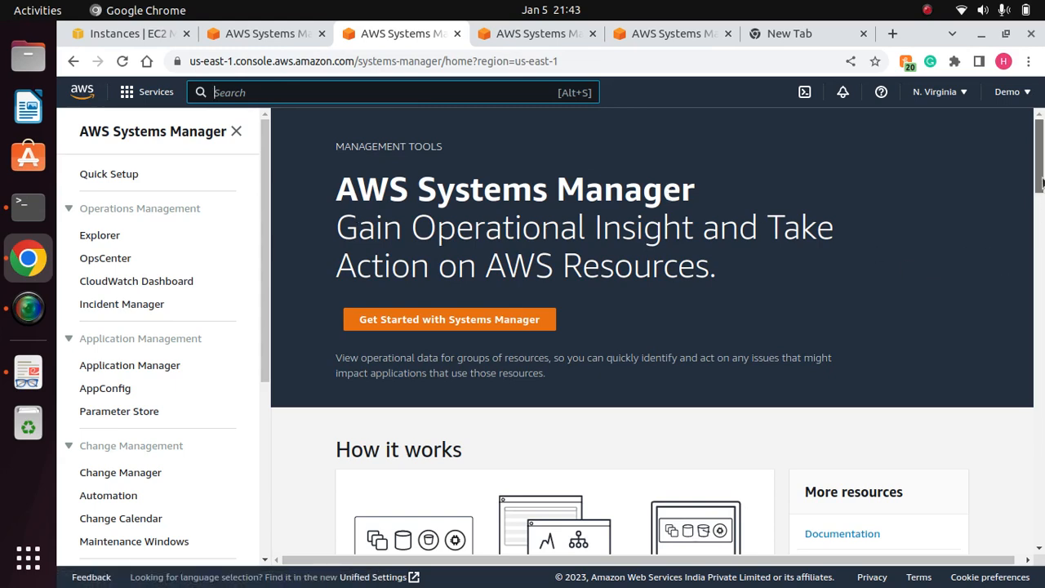
{"action": "scroll", "coordinate": [1042, 190], "scroll_direction": "down", "scroll_amount": 2}
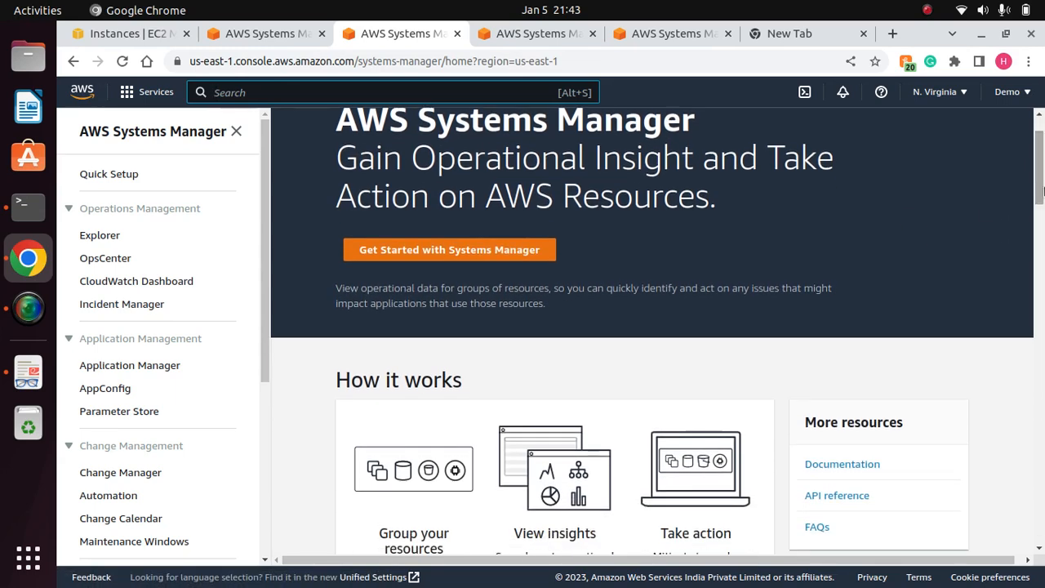
{"action": "left_click", "coordinate": [472, 255]}
{"action": "left_click", "coordinate": [466, 250]}
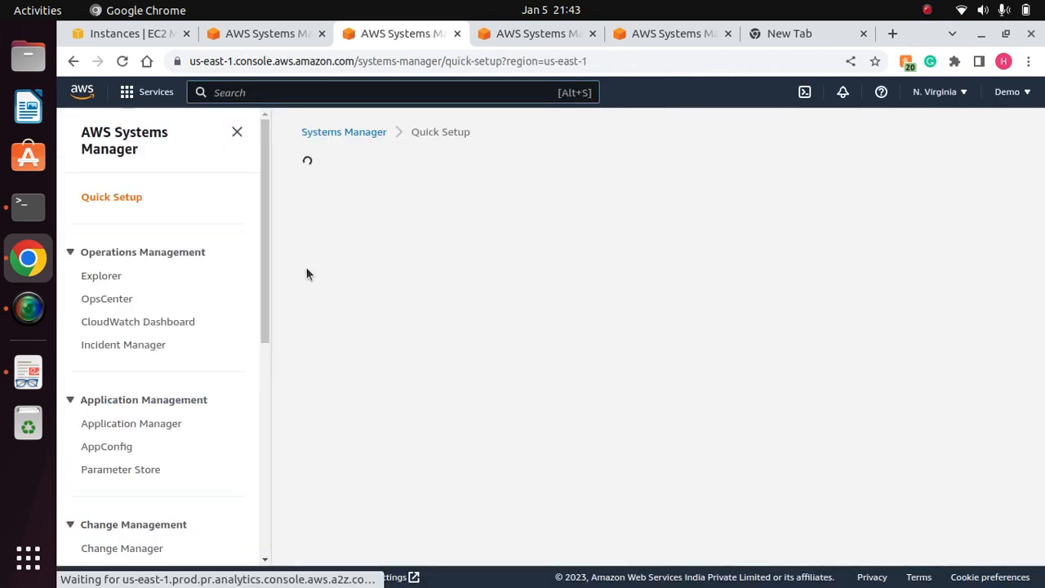
{"action": "left_click_drag", "start_coordinate": [264, 219], "coordinate": [299, 462]}
{"action": "left_click_drag", "start_coordinate": [286, 361], "coordinate": [282, 187]}
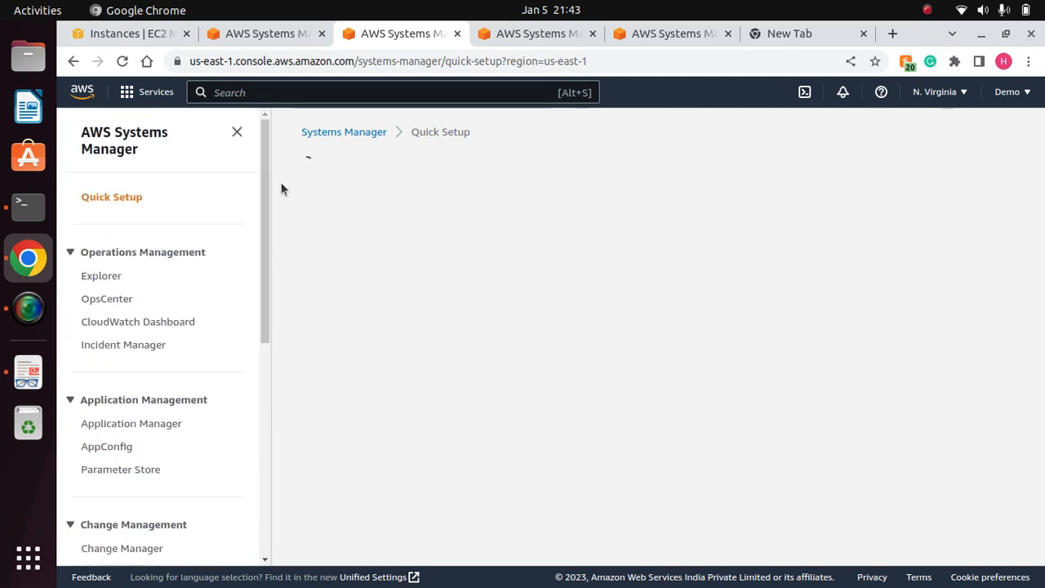
{"action": "left_click", "coordinate": [122, 140]}
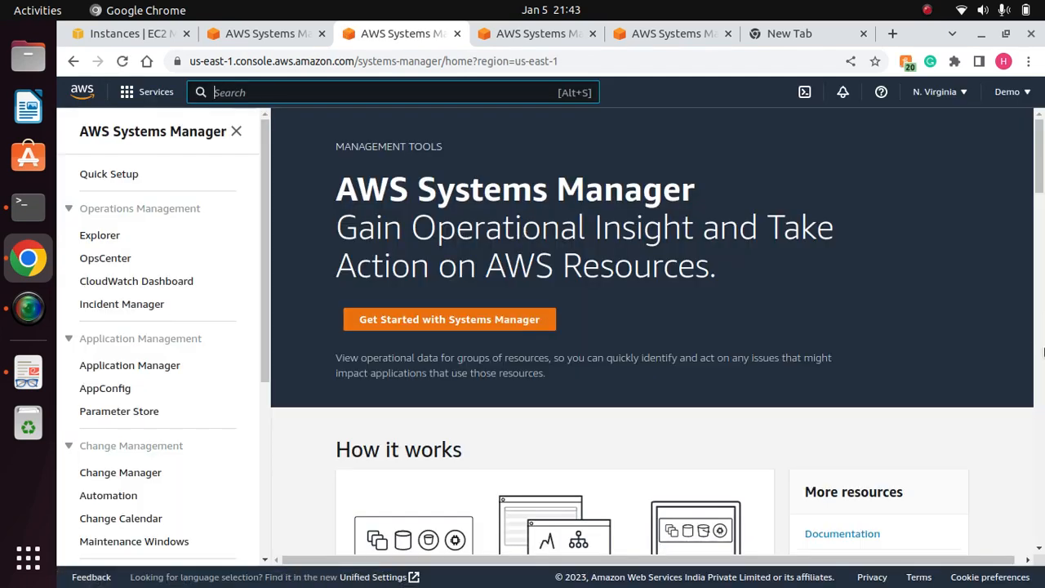
Open the Systems Manager documentation and expand Node Management and its Patch Manager section in the user guide contents.
{"action": "scroll", "coordinate": [1039, 225], "scroll_direction": "down", "scroll_amount": 5}
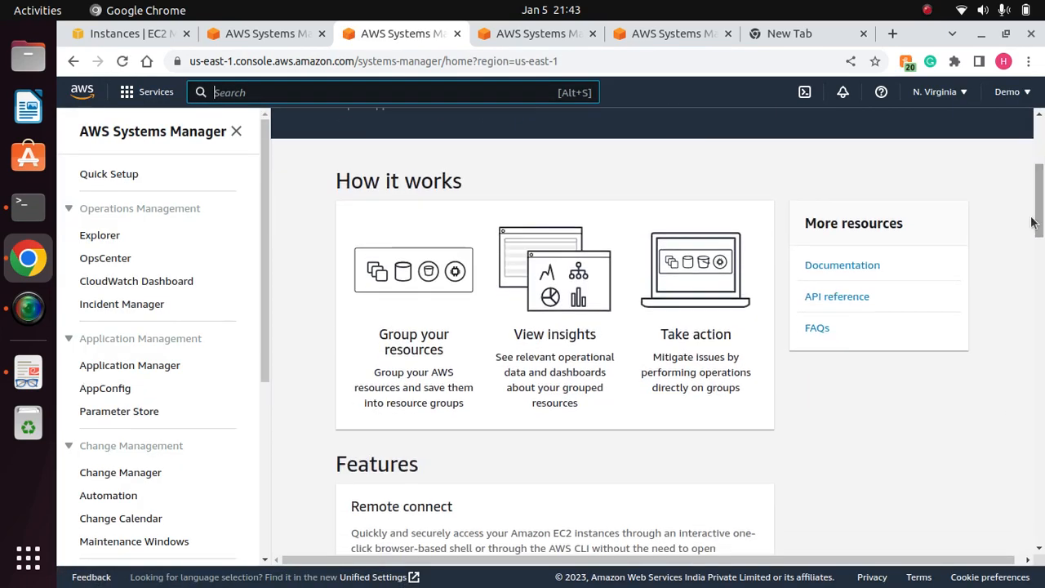
{"action": "left_click", "coordinate": [827, 266]}
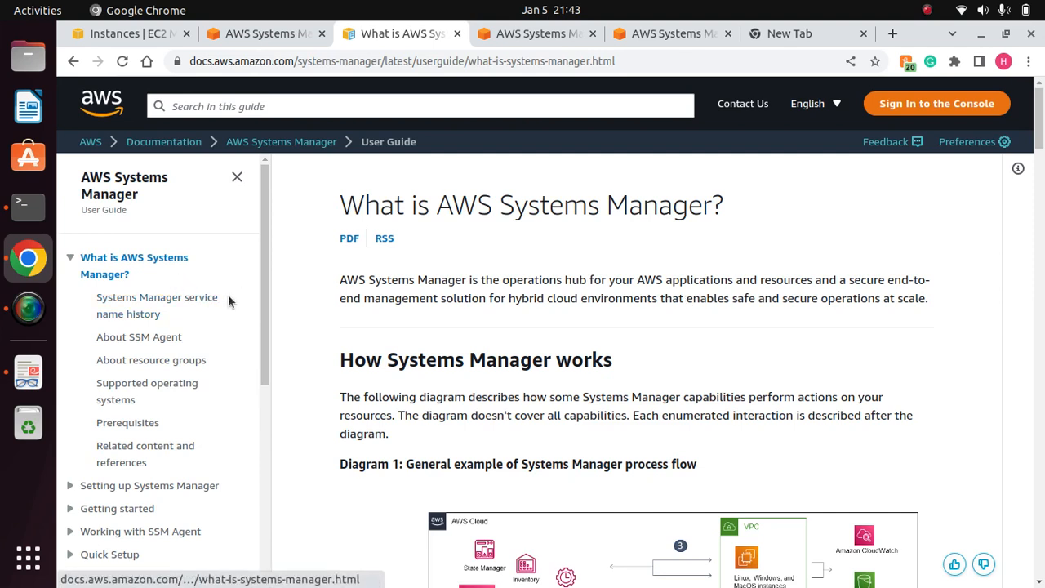
{"action": "left_click_drag", "start_coordinate": [259, 246], "coordinate": [262, 419]}
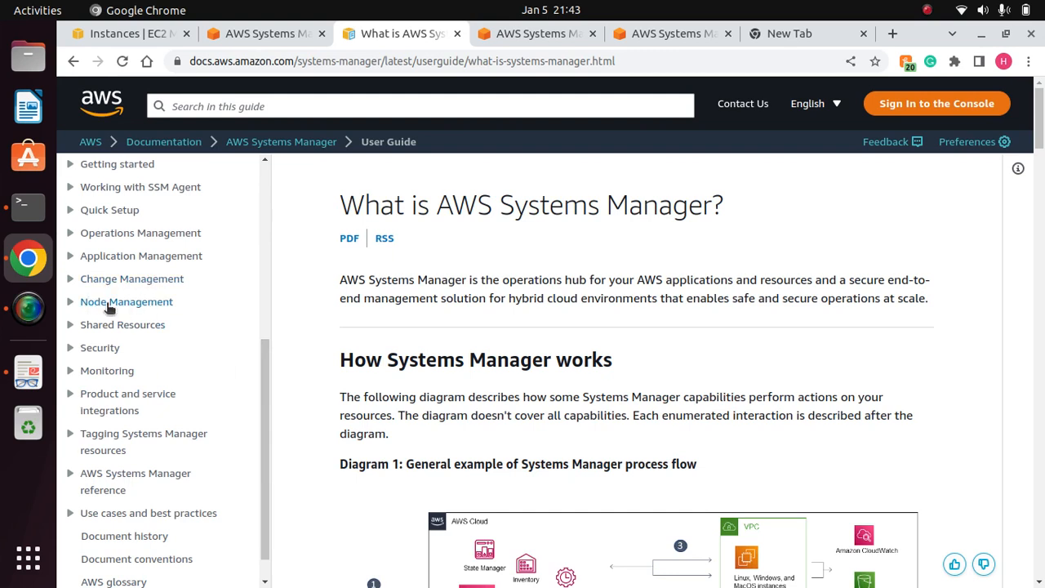
{"action": "left_click", "coordinate": [72, 305]}
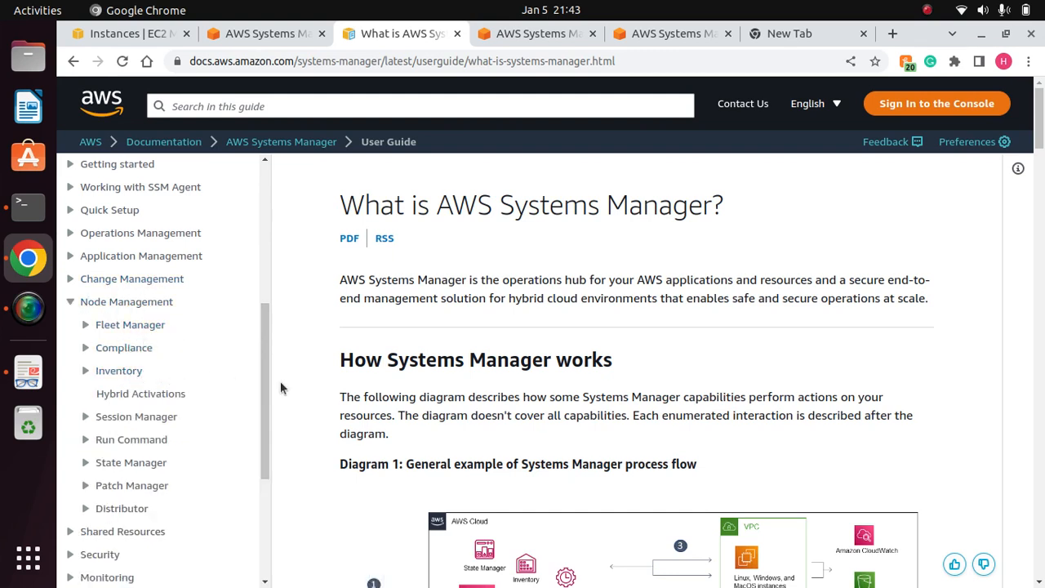
{"action": "left_click_drag", "start_coordinate": [267, 367], "coordinate": [267, 435]}
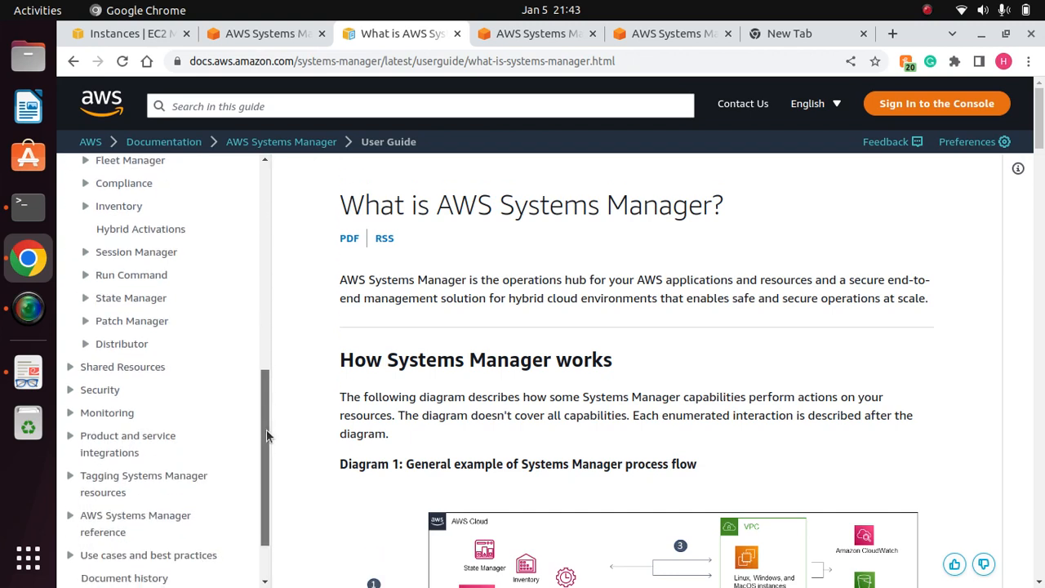
{"action": "left_click", "coordinate": [86, 322]}
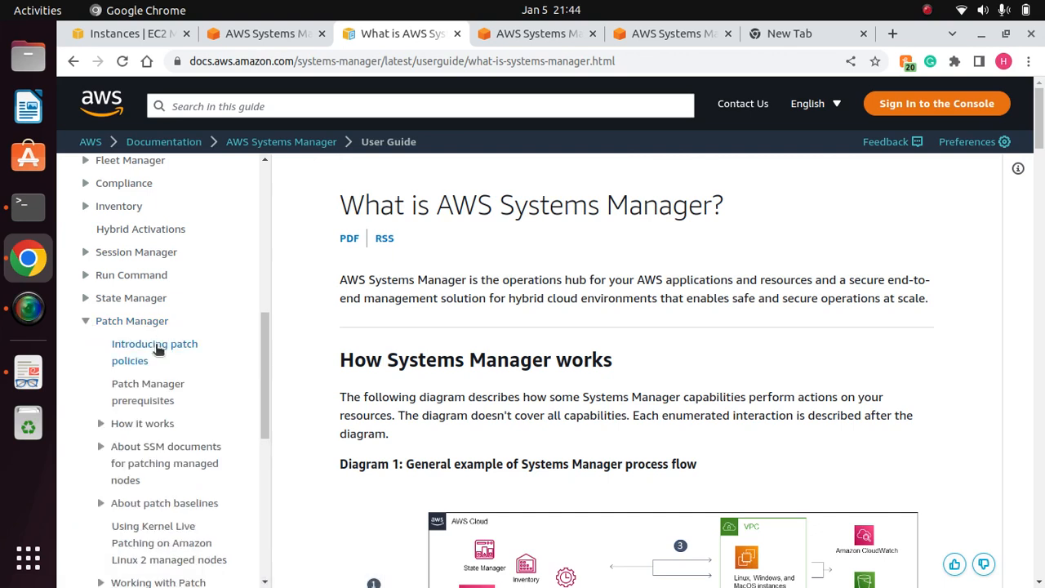
Expand How it works and About SSM documents for patching managed nodes, and look through the Patch Manager topics.
{"action": "left_click_drag", "start_coordinate": [263, 354], "coordinate": [265, 387]}
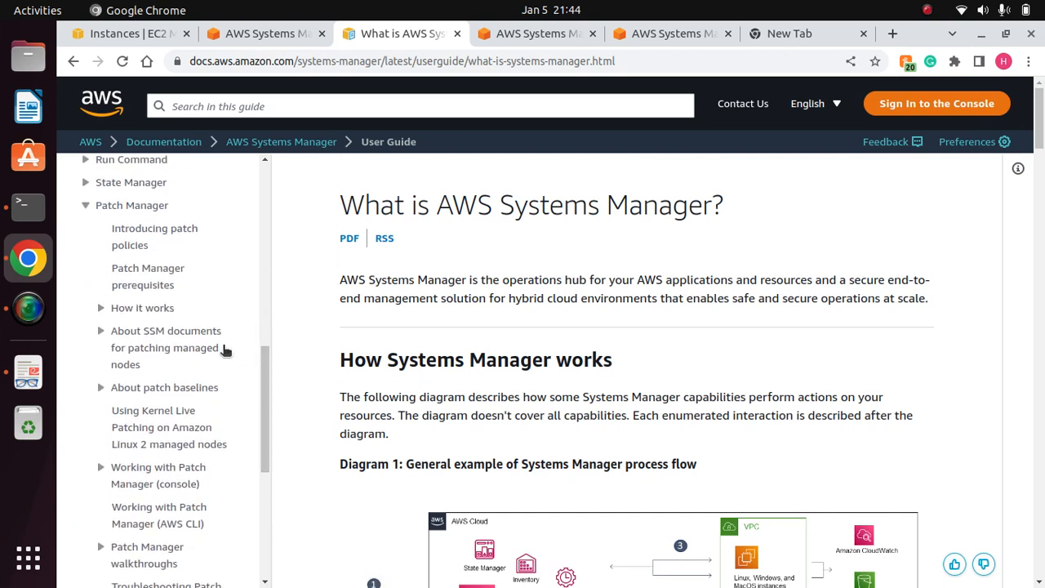
{"action": "left_click", "coordinate": [101, 311]}
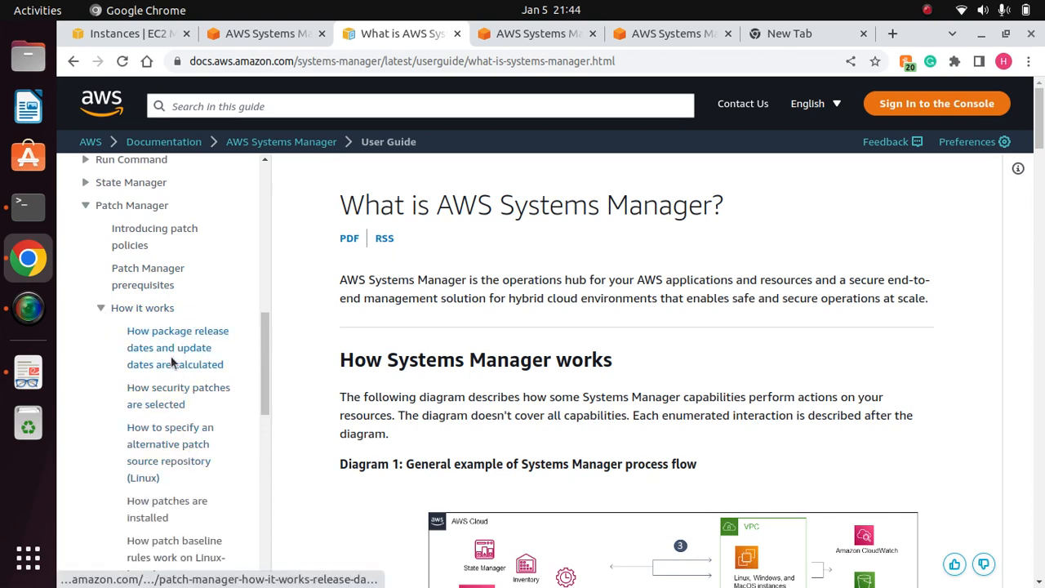
{"action": "left_click_drag", "start_coordinate": [265, 354], "coordinate": [269, 401]}
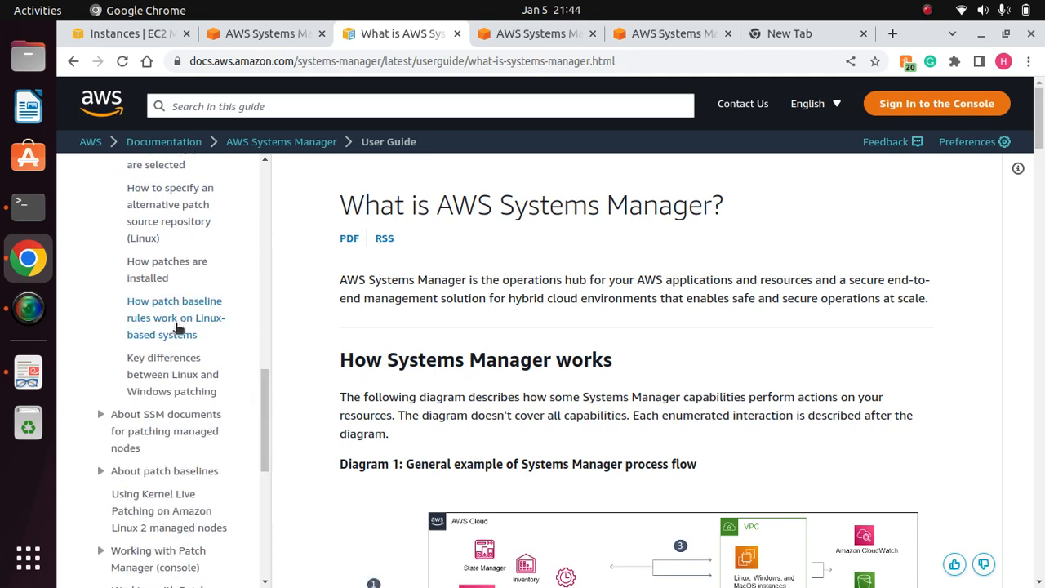
{"action": "left_click", "coordinate": [101, 414]}
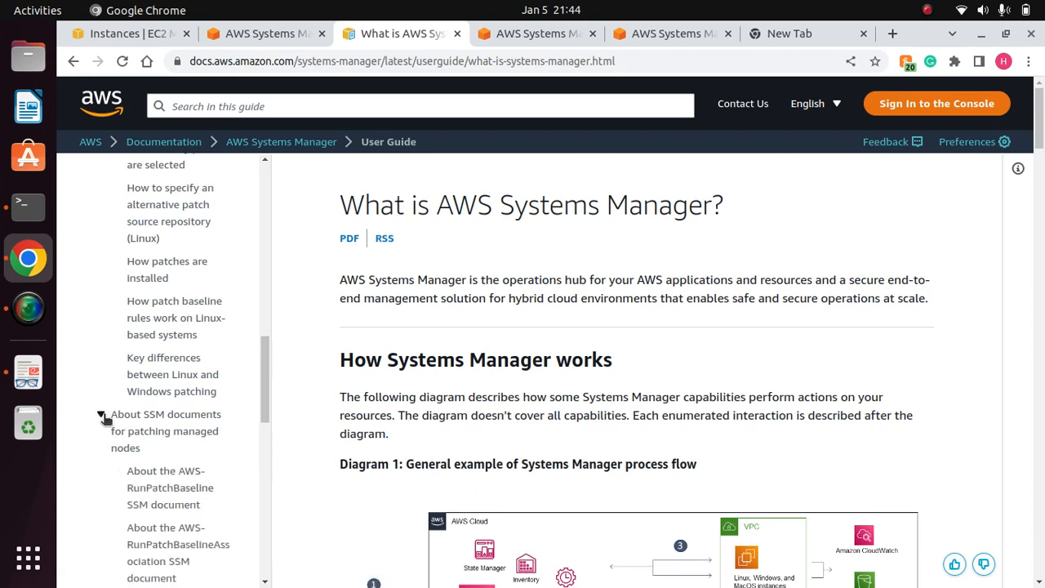
{"action": "left_click_drag", "start_coordinate": [262, 383], "coordinate": [266, 414]}
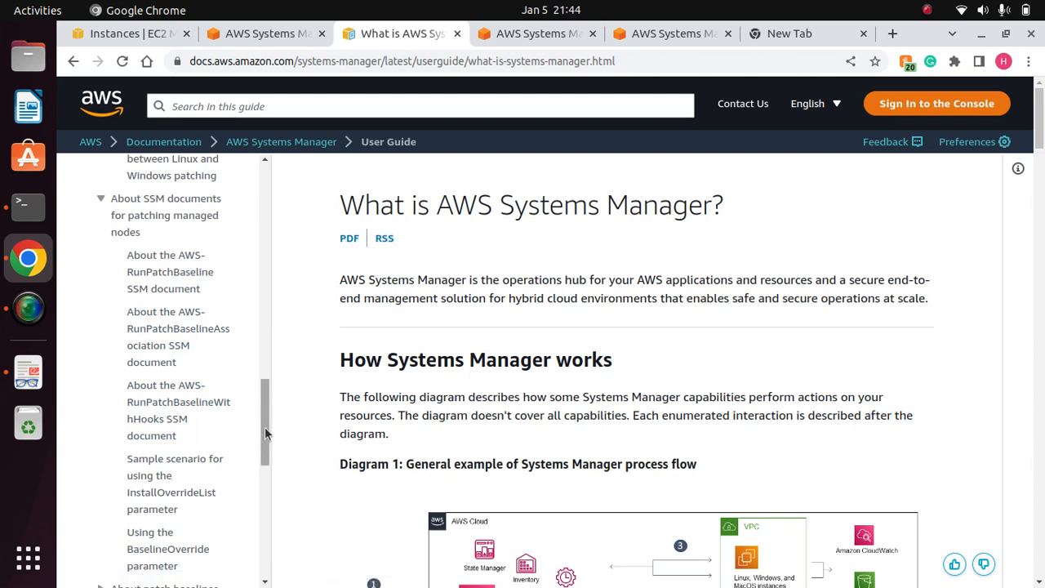
{"action": "left_click_drag", "start_coordinate": [264, 414], "coordinate": [267, 444]}
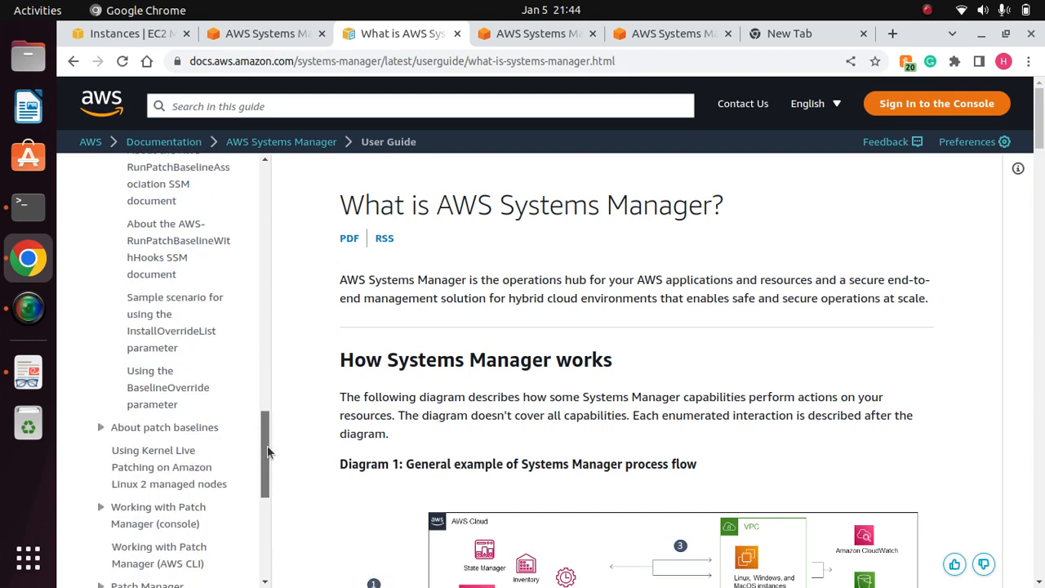
{"action": "left_click_drag", "start_coordinate": [267, 445], "coordinate": [268, 472]}
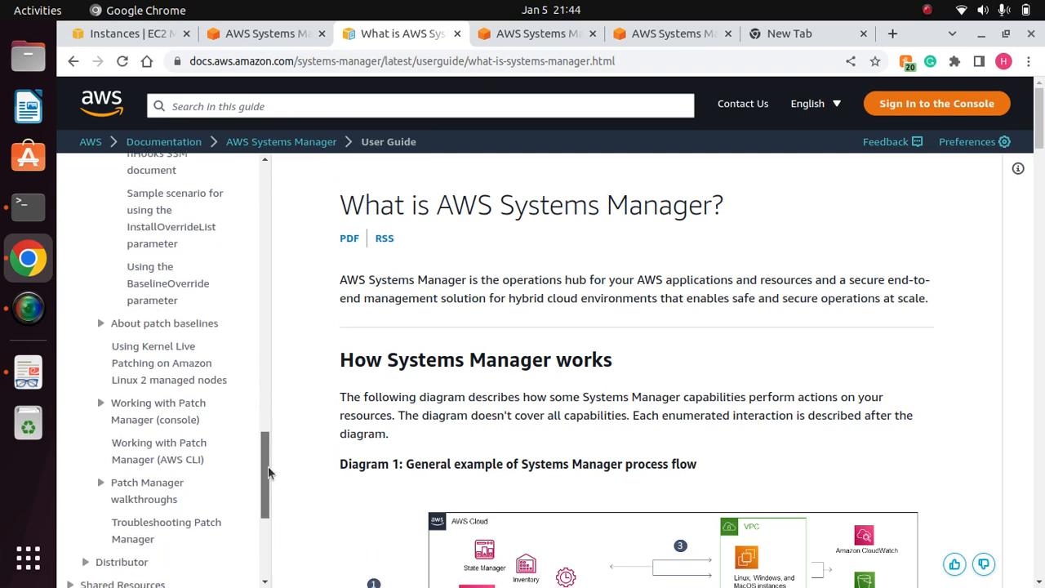
{"action": "left_click_drag", "start_coordinate": [267, 472], "coordinate": [249, 161]}
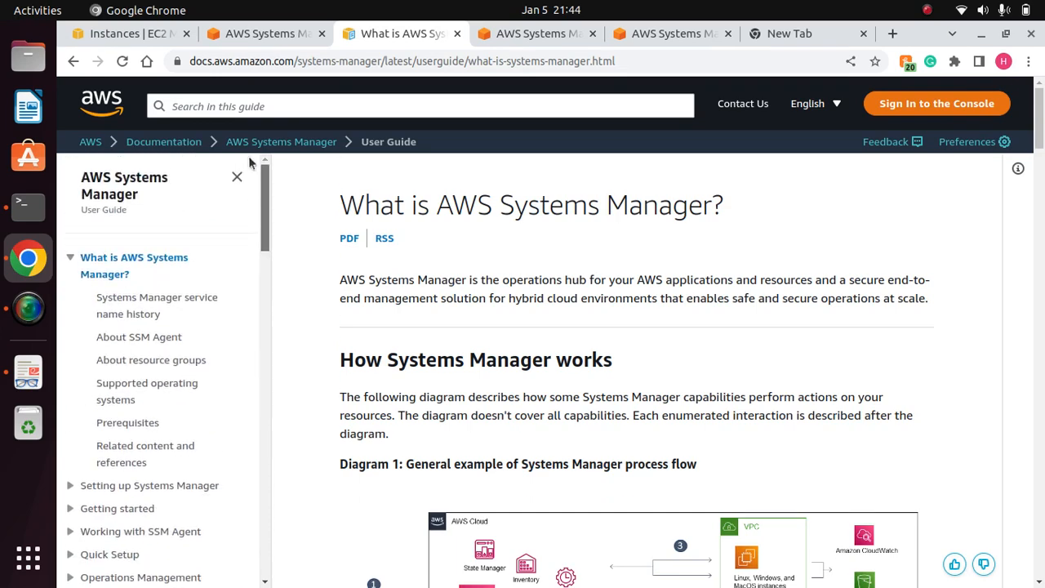
Open the topic about the AWS-RunPatchBaseline SSM document and read through its InstallOverrideList URL formats and sample patch lists.
{"action": "left_click_drag", "start_coordinate": [258, 199], "coordinate": [266, 387]}
{"action": "left_click", "coordinate": [171, 450]}
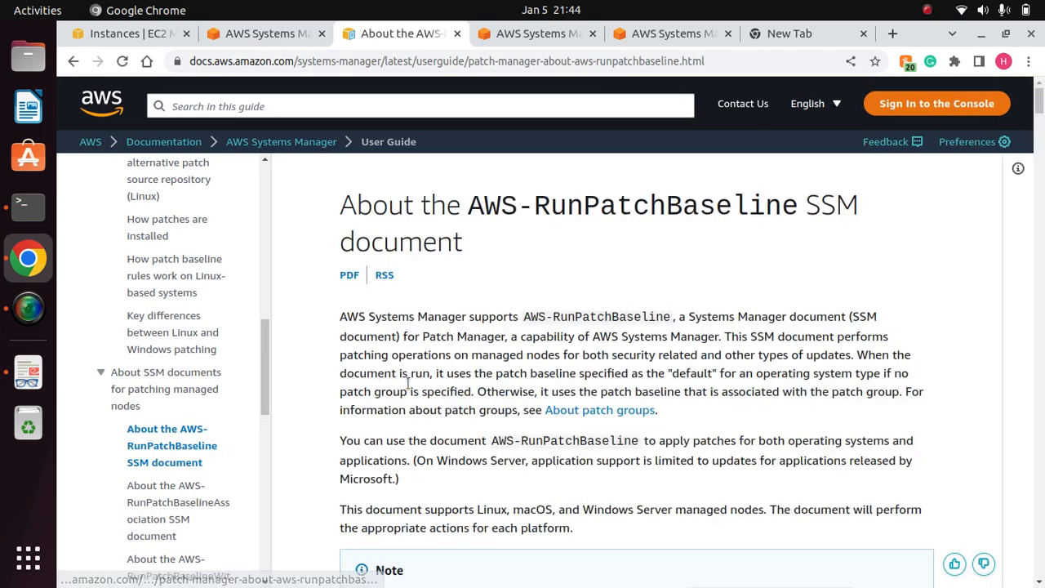
{"action": "left_click_drag", "start_coordinate": [1040, 102], "coordinate": [1040, 275]}
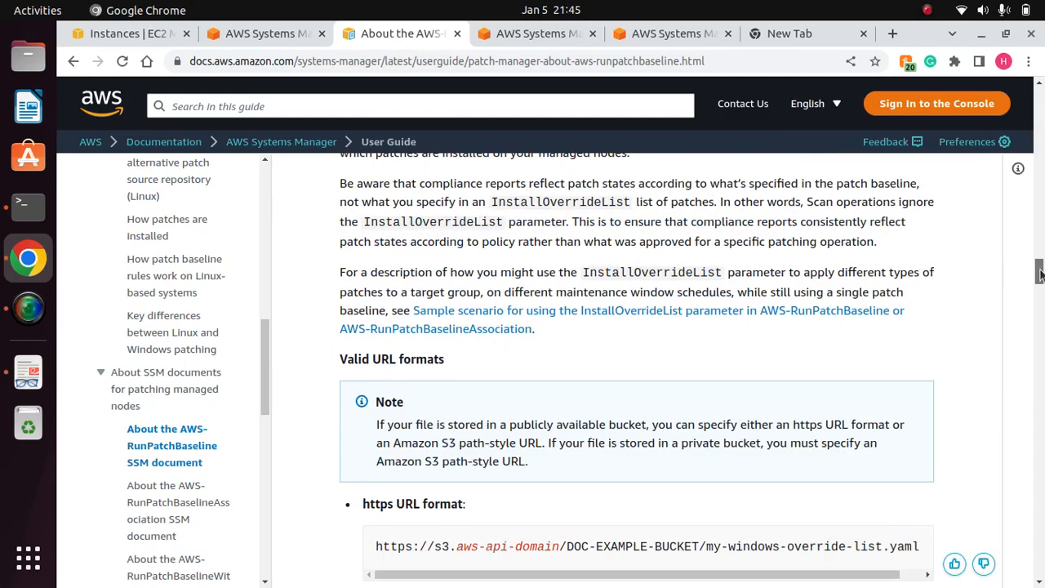
{"action": "left_click_drag", "start_coordinate": [1040, 276], "coordinate": [1040, 448]}
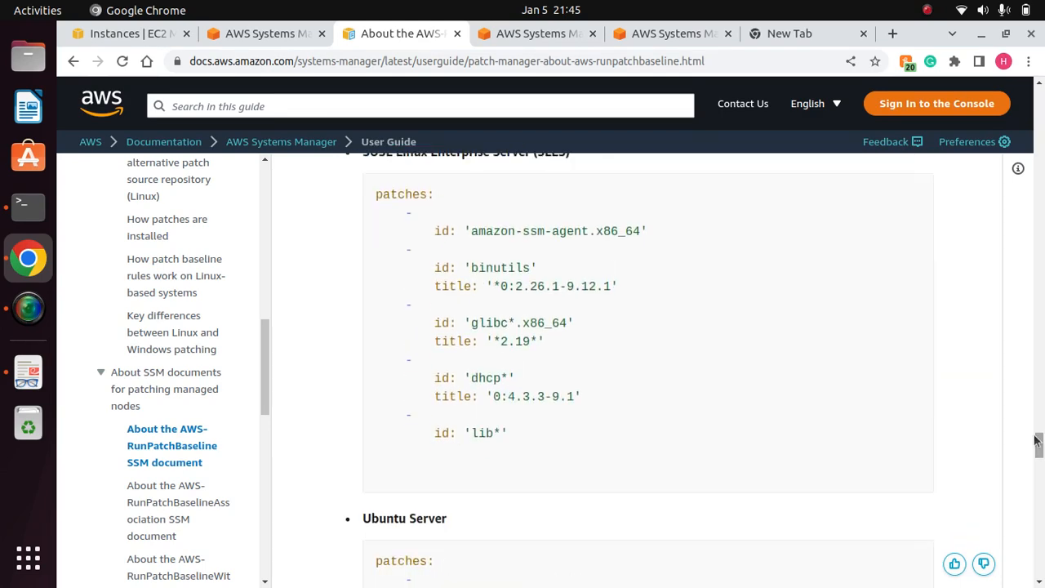
Open the topic on how patch baseline rules work on Linux-based systems under Patch Manager's How it works section.
{"action": "left_click_drag", "start_coordinate": [261, 360], "coordinate": [264, 301]}
{"action": "scroll", "coordinate": [265, 303], "scroll_direction": "down", "scroll_amount": 2}
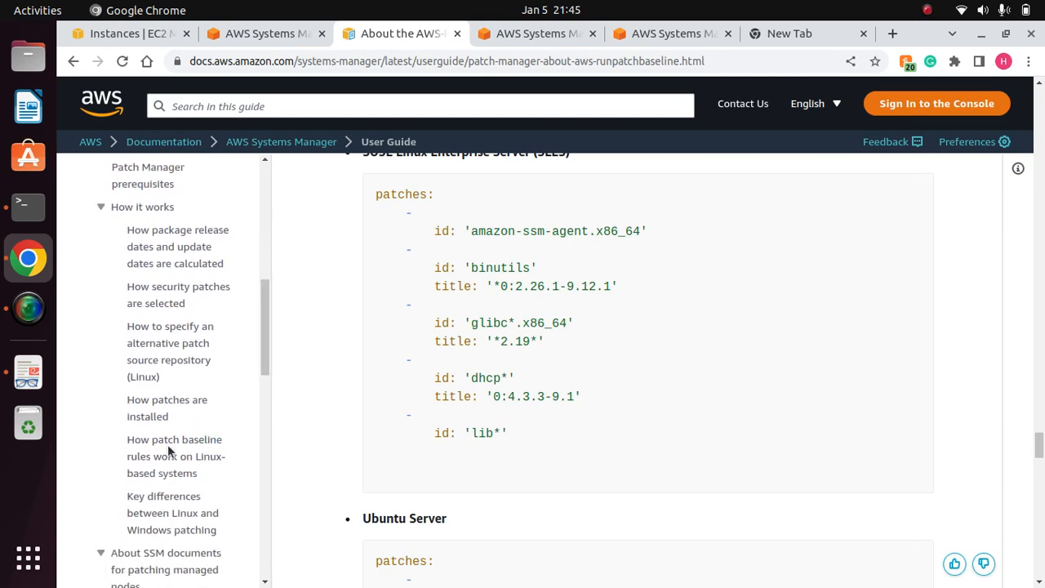
{"action": "left_click", "coordinate": [175, 464]}
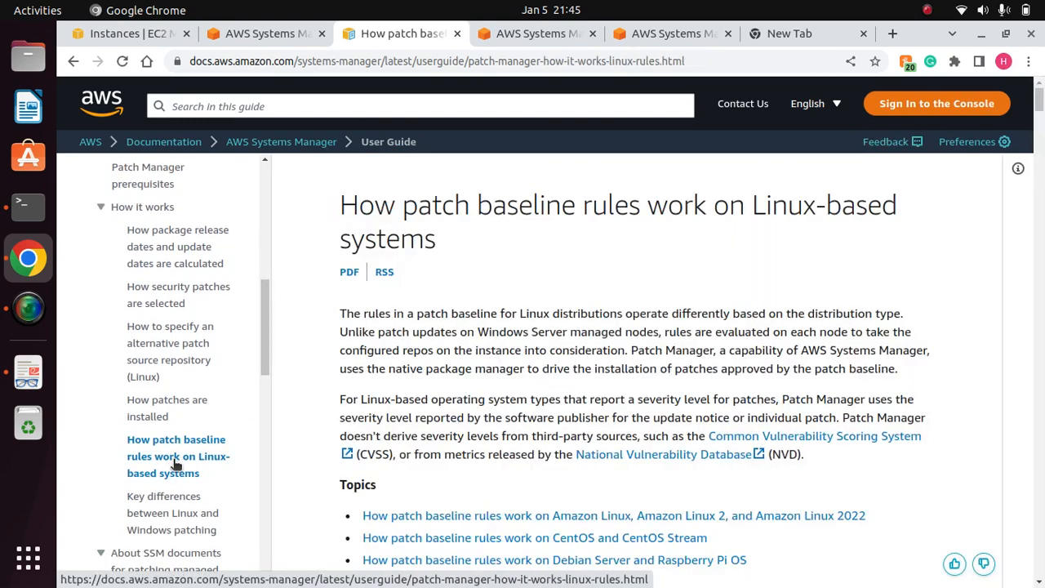
Read the patch selection process and update notice attributes for Amazon Linux and for CentOS in the Linux patch baseline rules topic.
{"action": "scroll", "coordinate": [605, 347], "scroll_direction": "down", "scroll_amount": 3}
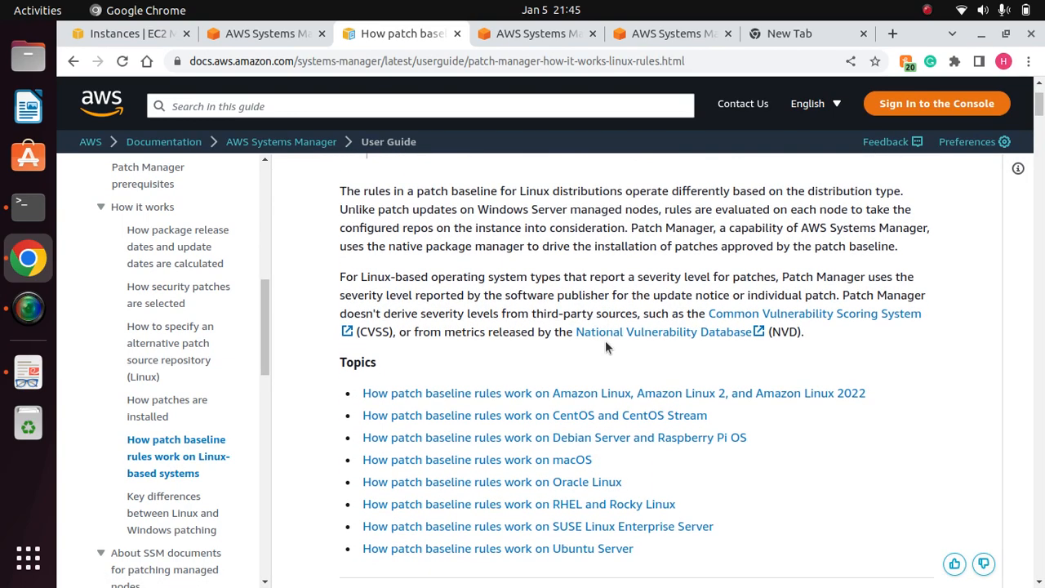
{"action": "scroll", "coordinate": [605, 346], "scroll_direction": "down", "scroll_amount": 10}
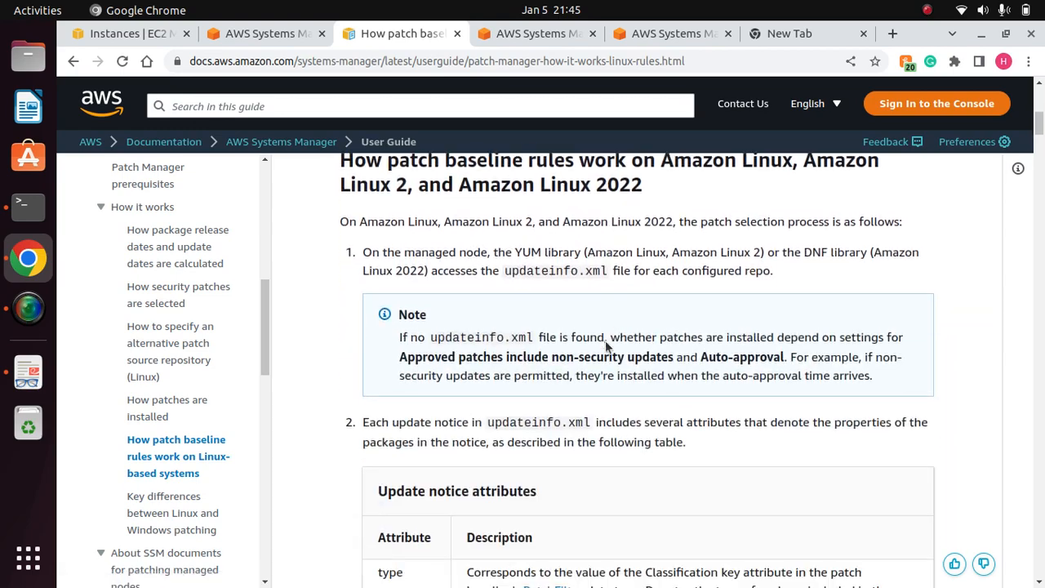
{"action": "scroll", "coordinate": [606, 347], "scroll_direction": "down", "scroll_amount": 2}
{"action": "scroll", "coordinate": [605, 342], "scroll_direction": "up", "scroll_amount": 5}
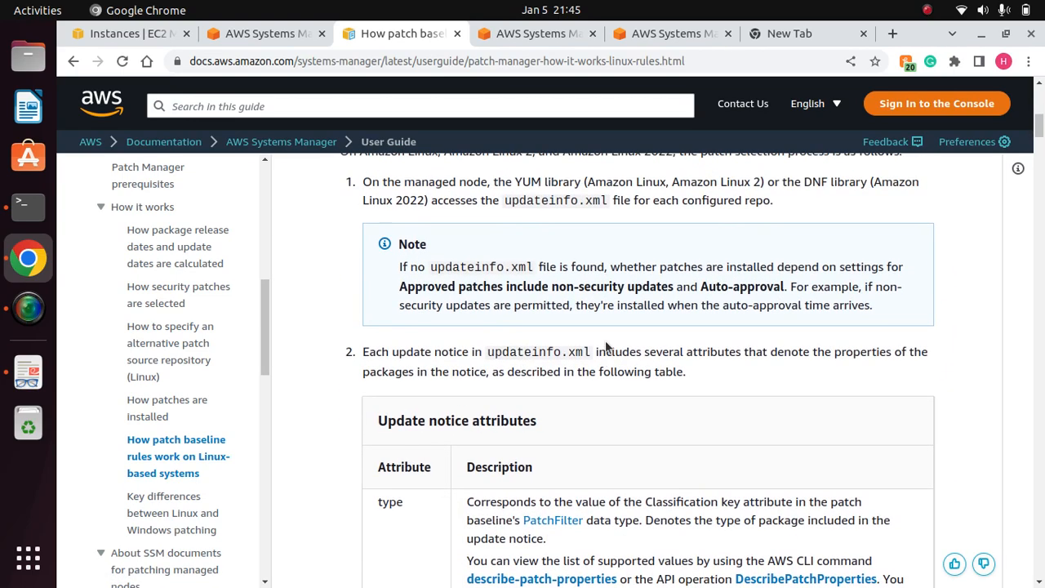
{"action": "scroll", "coordinate": [605, 343], "scroll_direction": "up", "scroll_amount": 2}
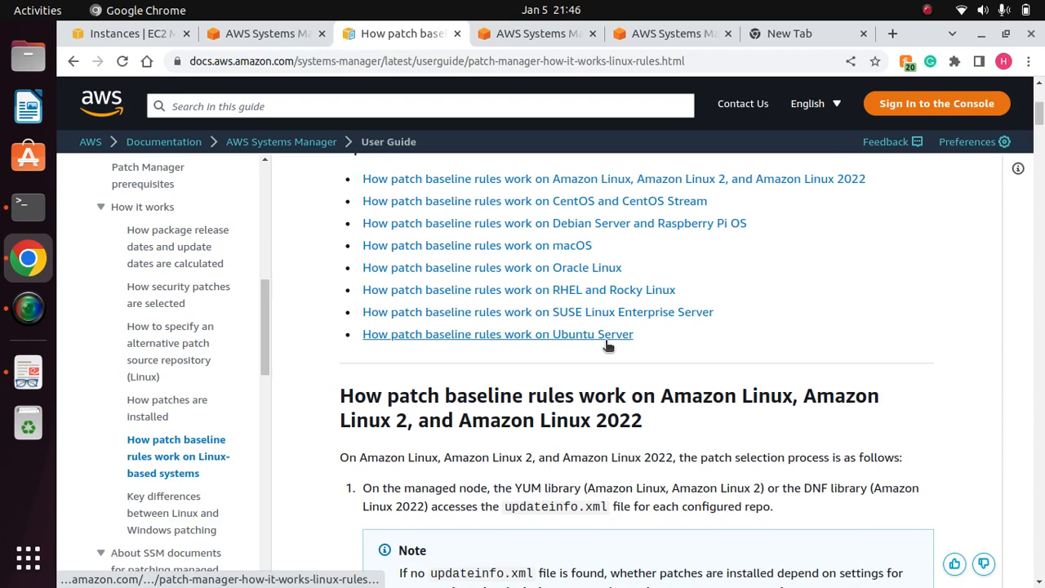
{"action": "scroll", "coordinate": [606, 346], "scroll_direction": "down", "scroll_amount": 5}
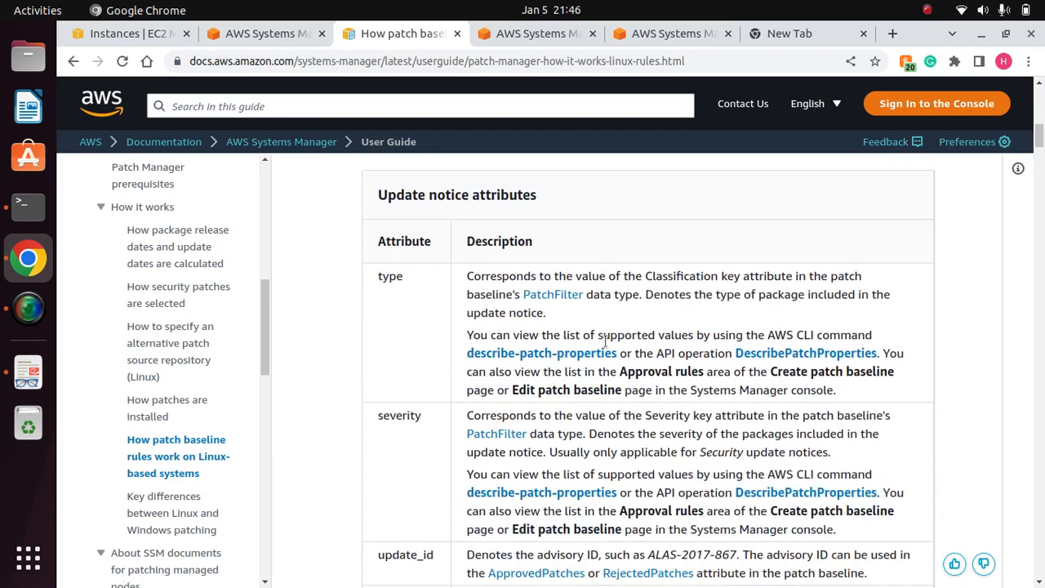
{"action": "scroll", "coordinate": [605, 342], "scroll_direction": "down", "scroll_amount": 8}
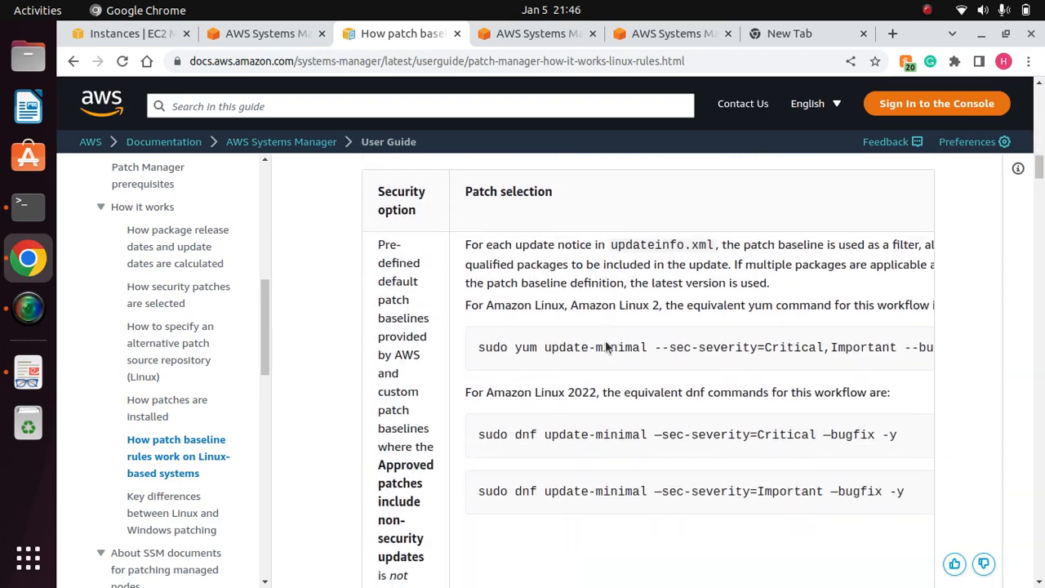
{"action": "scroll", "coordinate": [605, 347], "scroll_direction": "down", "scroll_amount": 10}
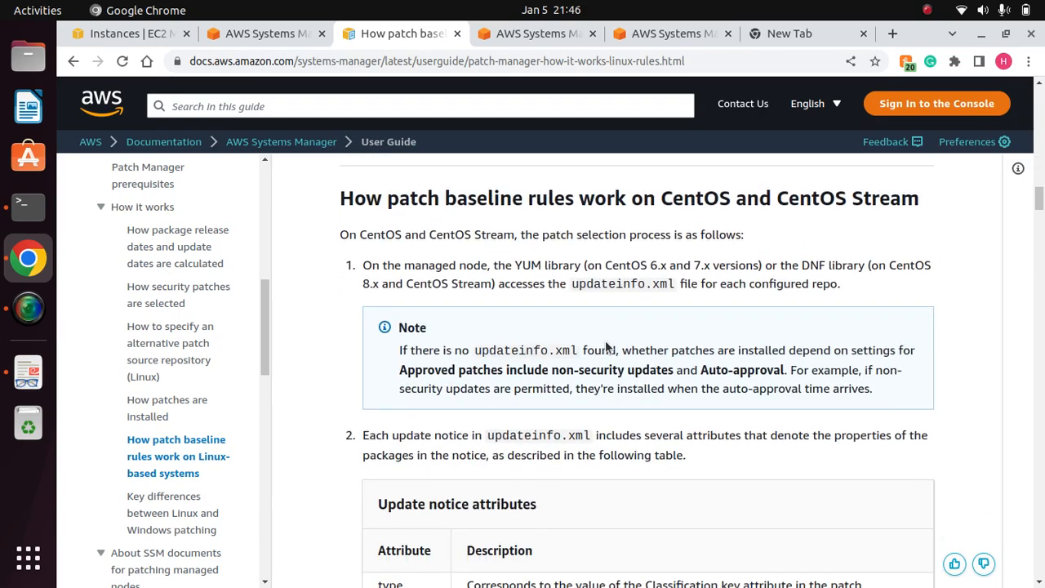
{"action": "scroll", "coordinate": [606, 347], "scroll_direction": "down", "scroll_amount": 8}
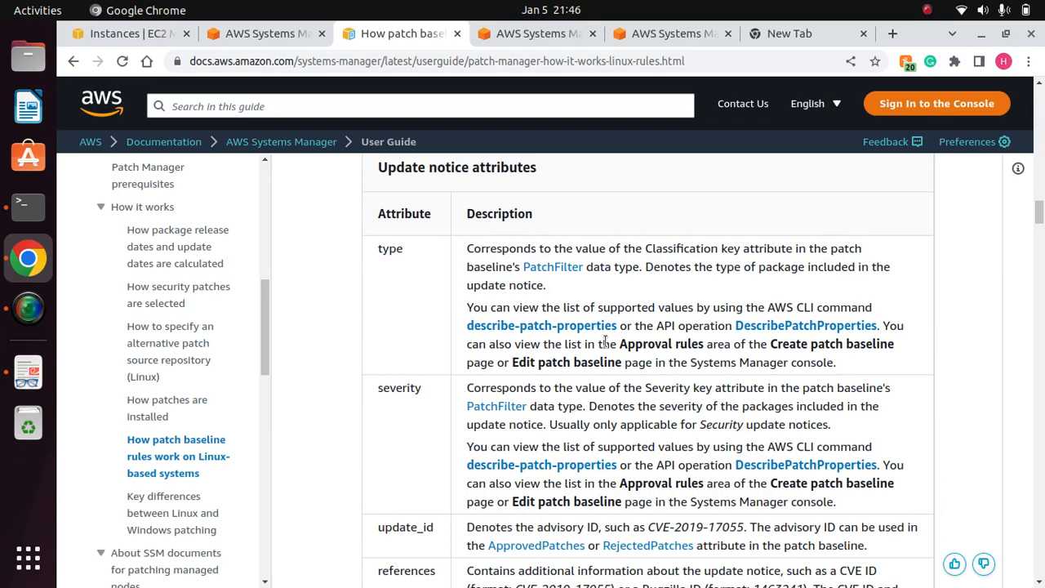
{"action": "scroll", "coordinate": [605, 343], "scroll_direction": "down", "scroll_amount": 5}
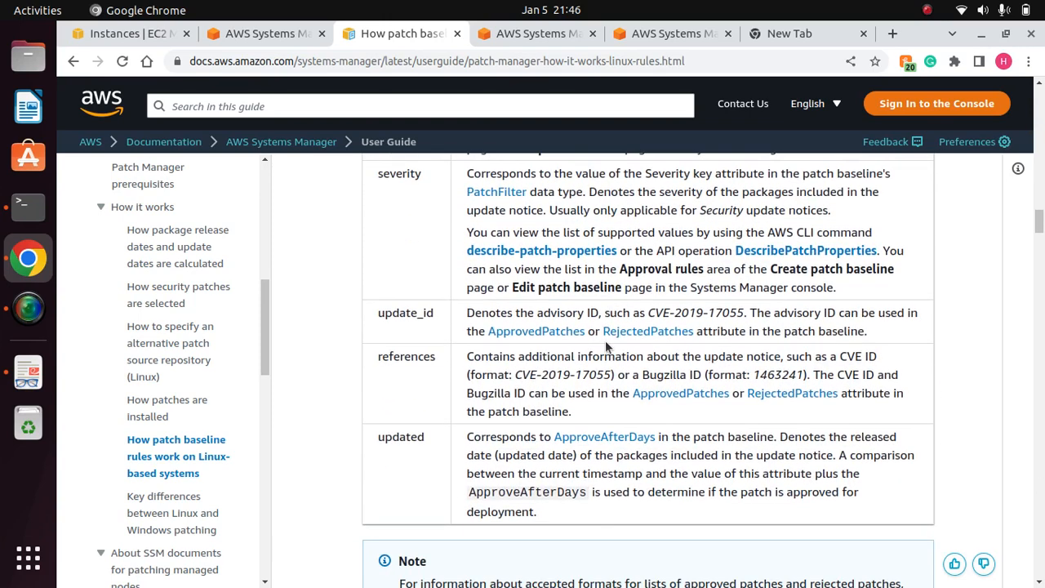
Follow the update_id row's ApprovedPatches link to the API reference and open its topic about package name formats for approved and rejected patch lists.
{"action": "left_click", "coordinate": [545, 334]}
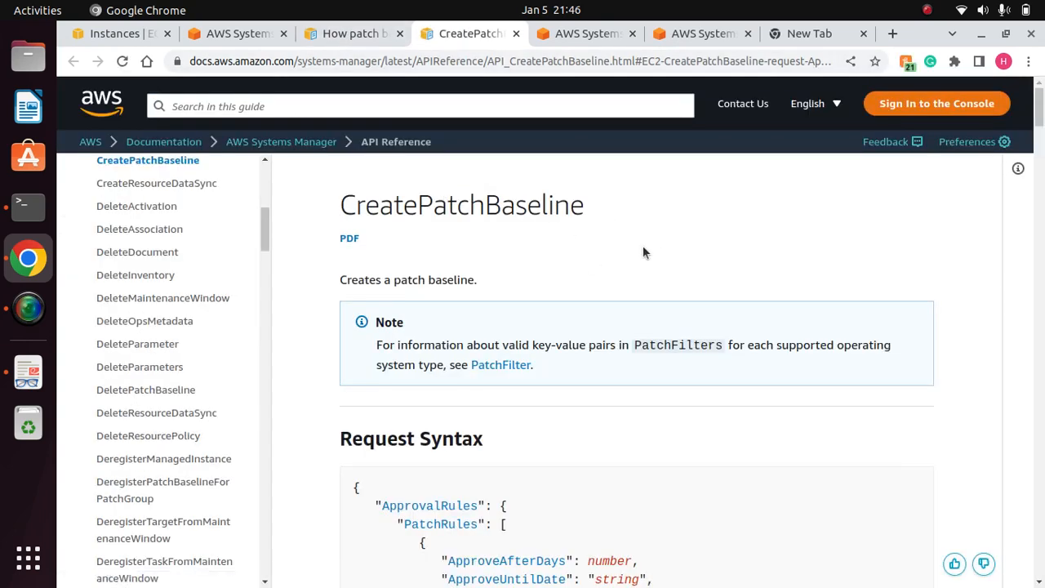
{"action": "scroll", "coordinate": [643, 252], "scroll_direction": "down", "scroll_amount": 8}
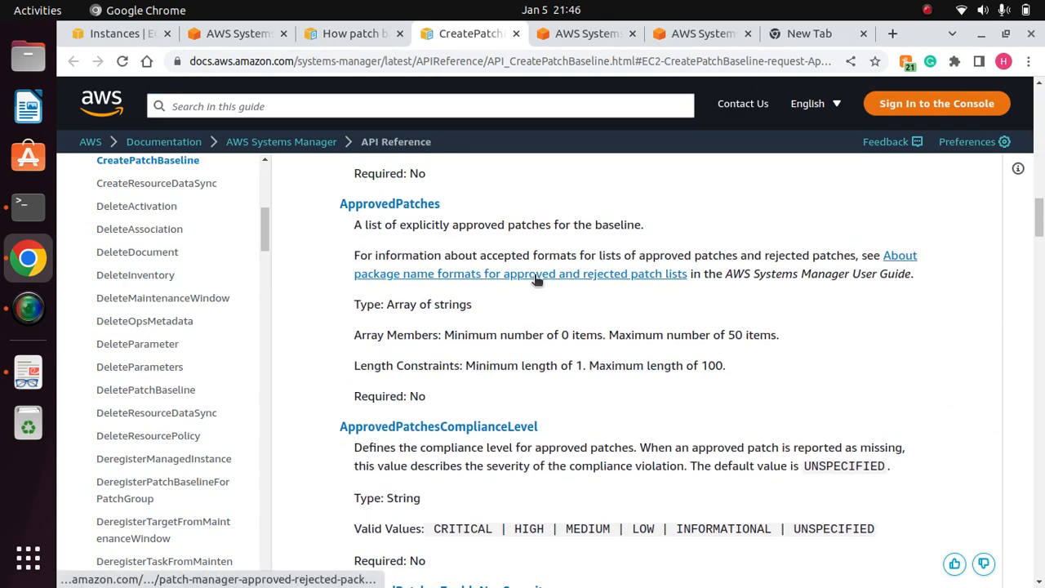
{"action": "left_click", "coordinate": [540, 276]}
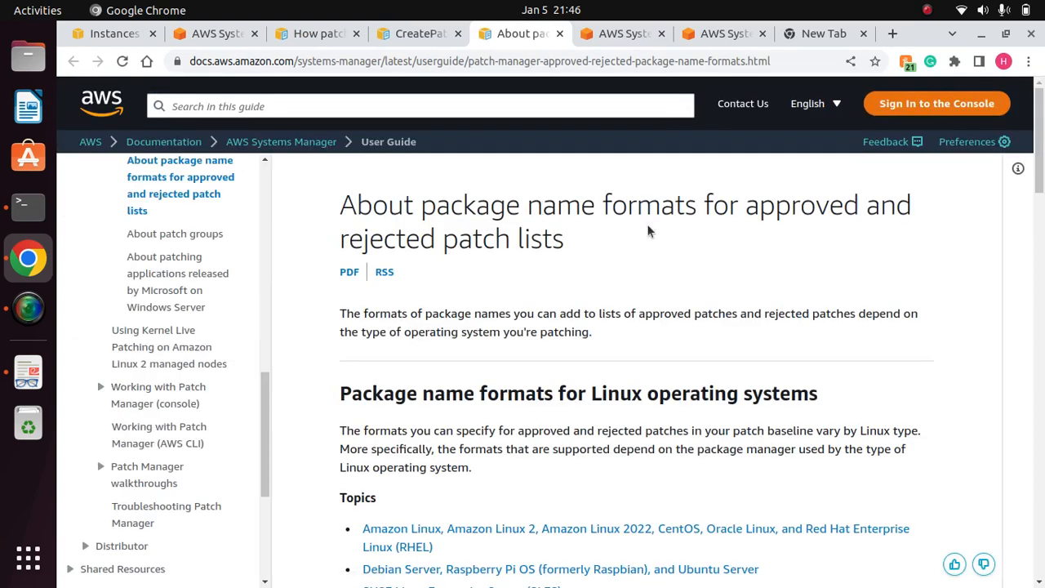
Look through the package name formats for Amazon Linux, CentOS, Oracle Linux and RHEL, and the topic's place in the guide contents.
{"action": "scroll", "coordinate": [647, 231], "scroll_direction": "down", "scroll_amount": 10}
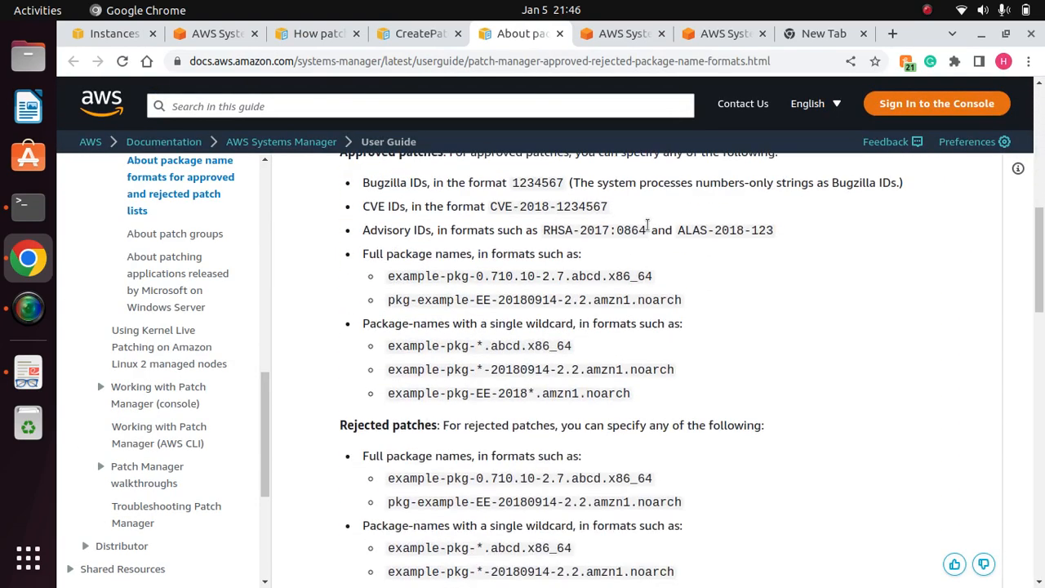
{"action": "scroll", "coordinate": [647, 231], "scroll_direction": "down", "scroll_amount": 2}
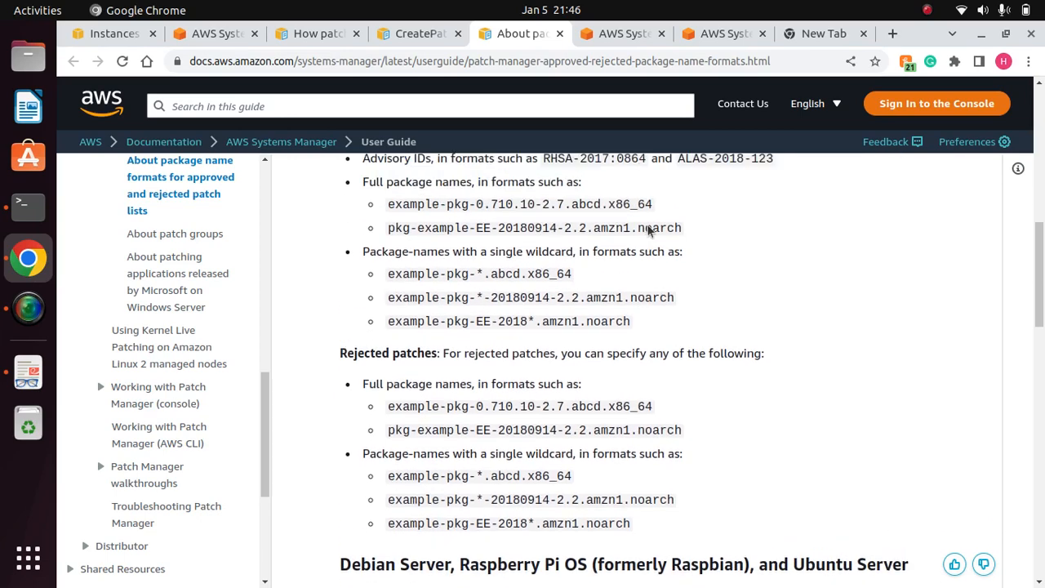
{"action": "scroll", "coordinate": [648, 231], "scroll_direction": "up", "scroll_amount": 8}
{"action": "scroll", "coordinate": [648, 231], "scroll_direction": "down", "scroll_amount": 2}
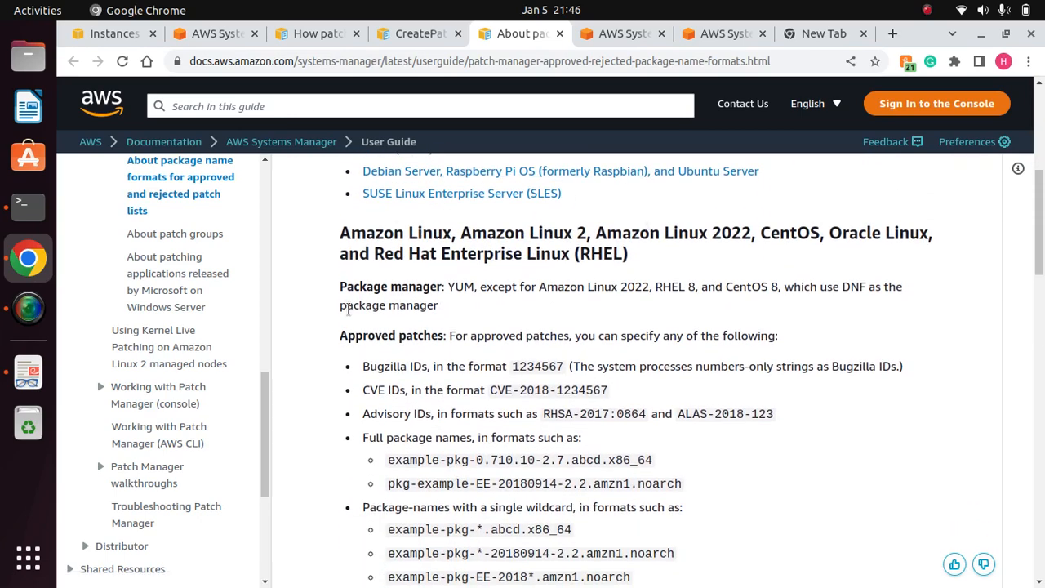
{"action": "left_click_drag", "start_coordinate": [264, 408], "coordinate": [279, 366]}
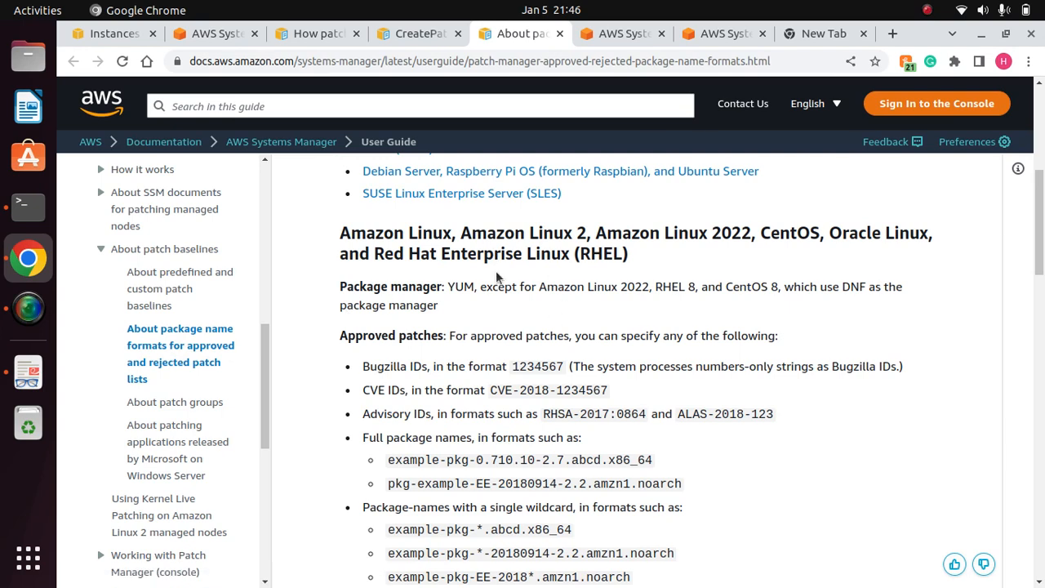
{"action": "scroll", "coordinate": [493, 300], "scroll_direction": "down", "scroll_amount": 3}
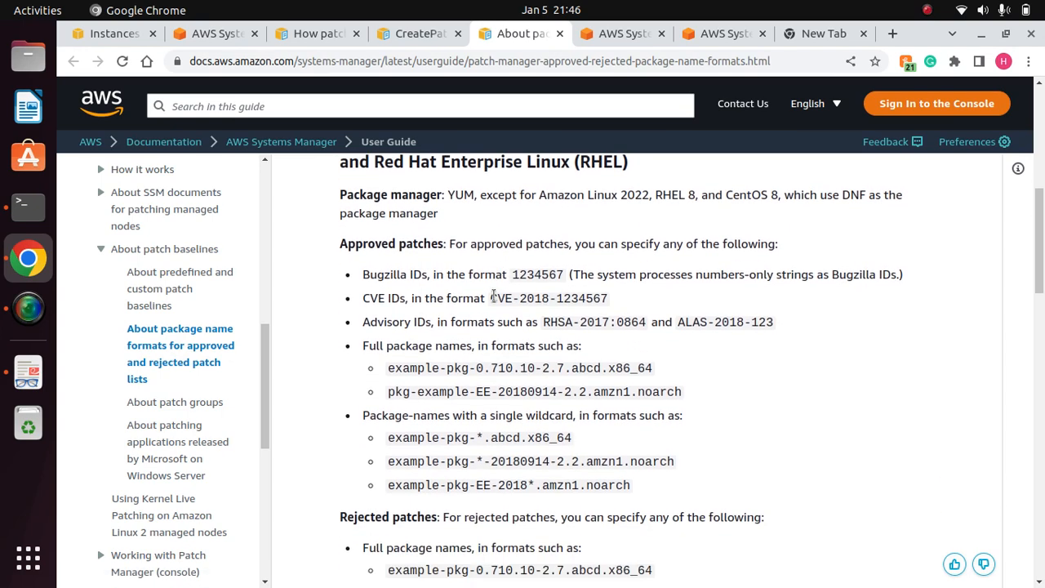
Examine the Approved patches formats, highlighting the whole list, the example-pkg-0.710.10-2.7.abcd.x86_64 package name and the CVE ID format.
{"action": "left_click_drag", "start_coordinate": [346, 217], "coordinate": [445, 216]}
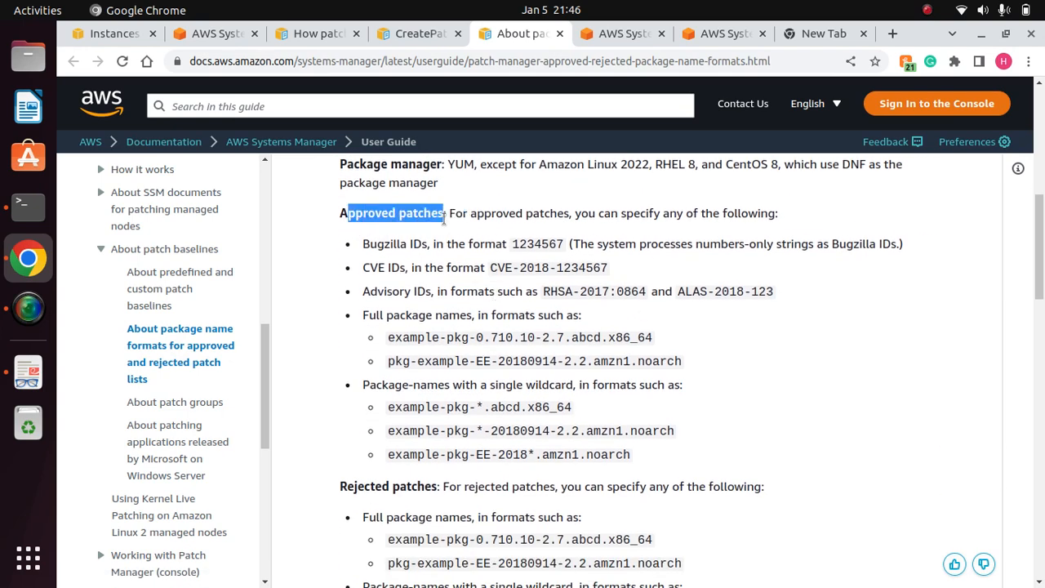
{"action": "left_click_drag", "start_coordinate": [361, 243], "coordinate": [670, 454]}
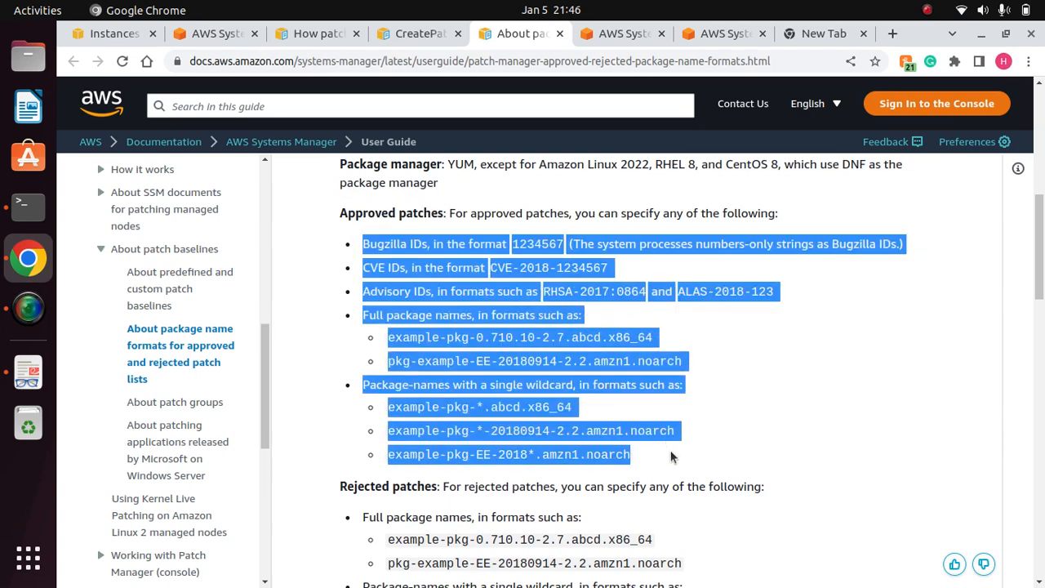
{"action": "left_click", "coordinate": [508, 291]}
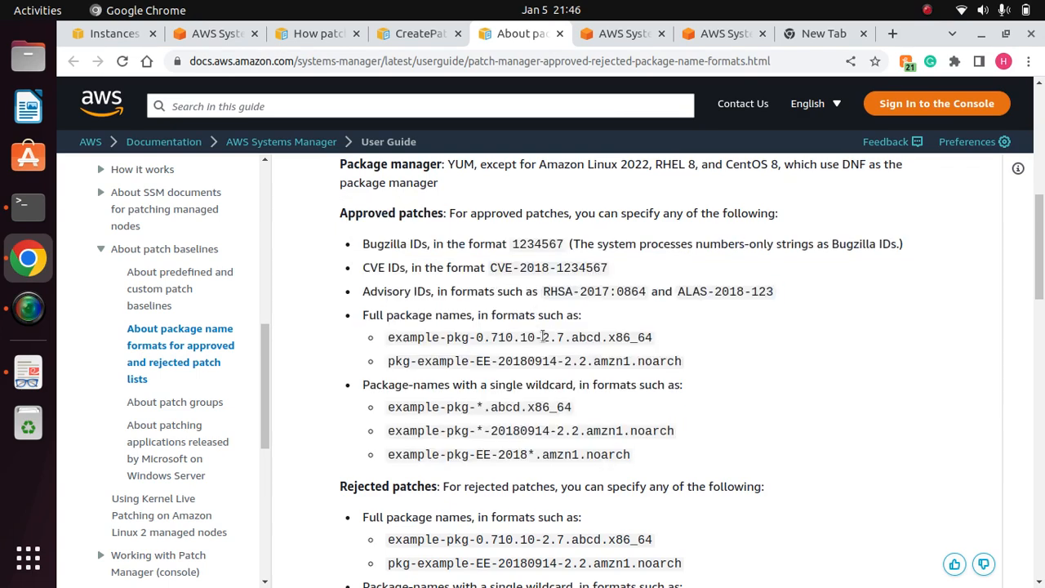
{"action": "left_click_drag", "start_coordinate": [658, 343], "coordinate": [392, 337]}
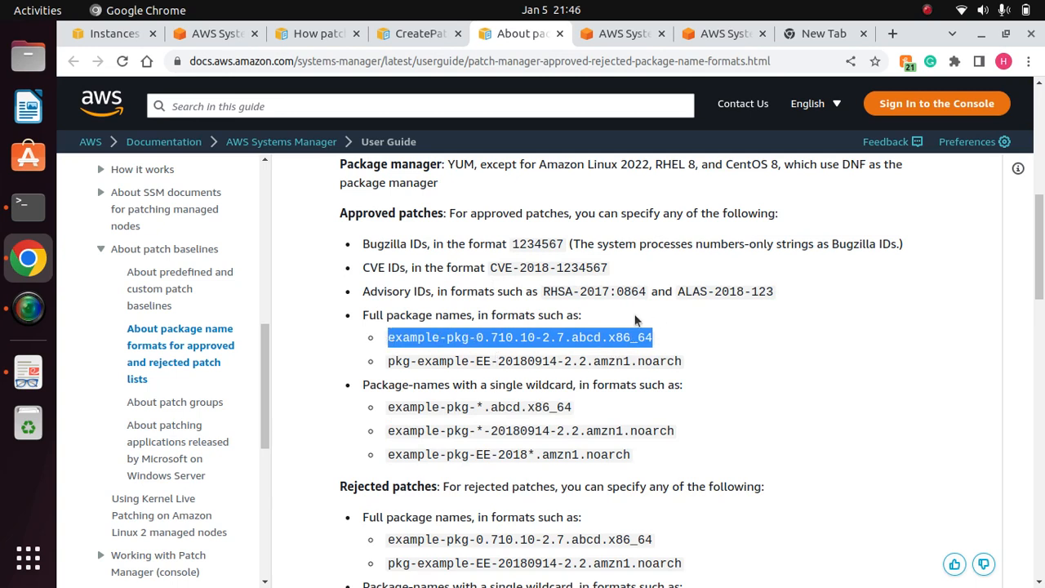
{"action": "left_click", "coordinate": [547, 292]}
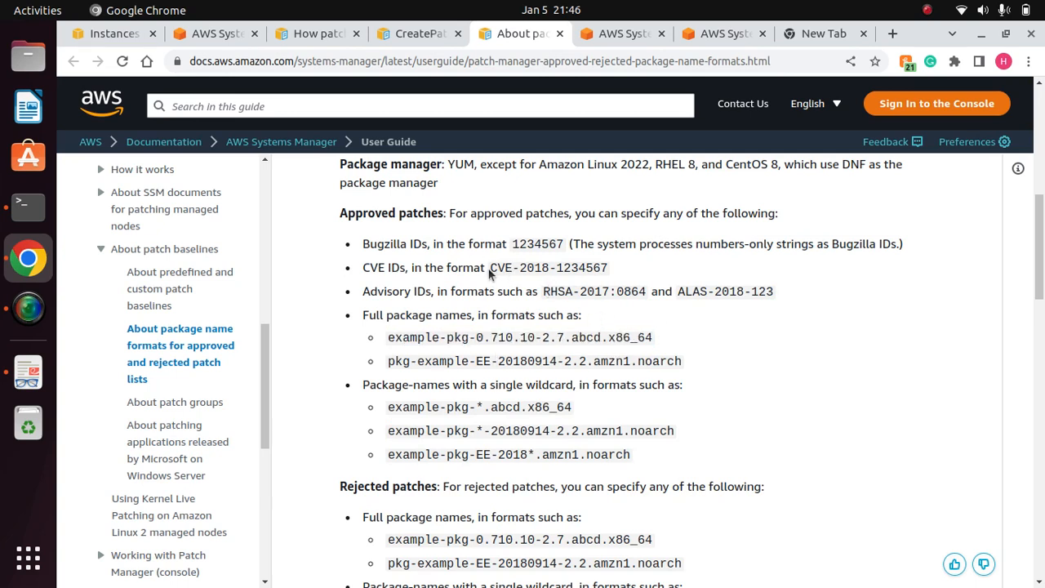
{"action": "left_click_drag", "start_coordinate": [490, 275], "coordinate": [611, 274]}
{"action": "left_click", "coordinate": [678, 375]}
{"action": "scroll", "coordinate": [678, 376], "scroll_direction": "down", "scroll_amount": 2}
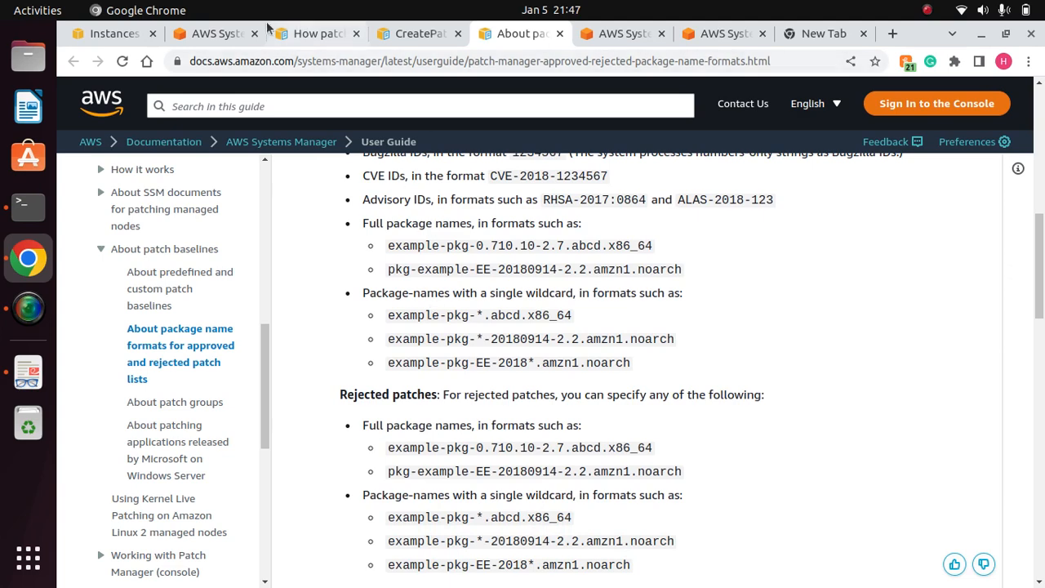
Check the open Patch Manager baselines and dashboard pages, and return to the Patch exceptions section of the patch baseline creation form.
{"action": "left_click", "coordinate": [214, 34]}
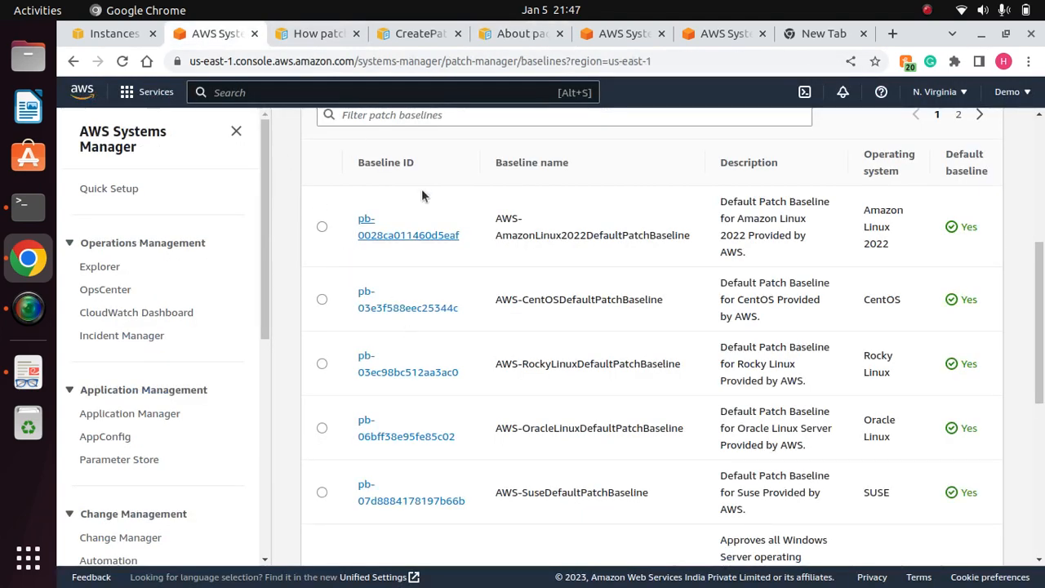
{"action": "left_click_drag", "start_coordinate": [1039, 274], "coordinate": [1041, 167]}
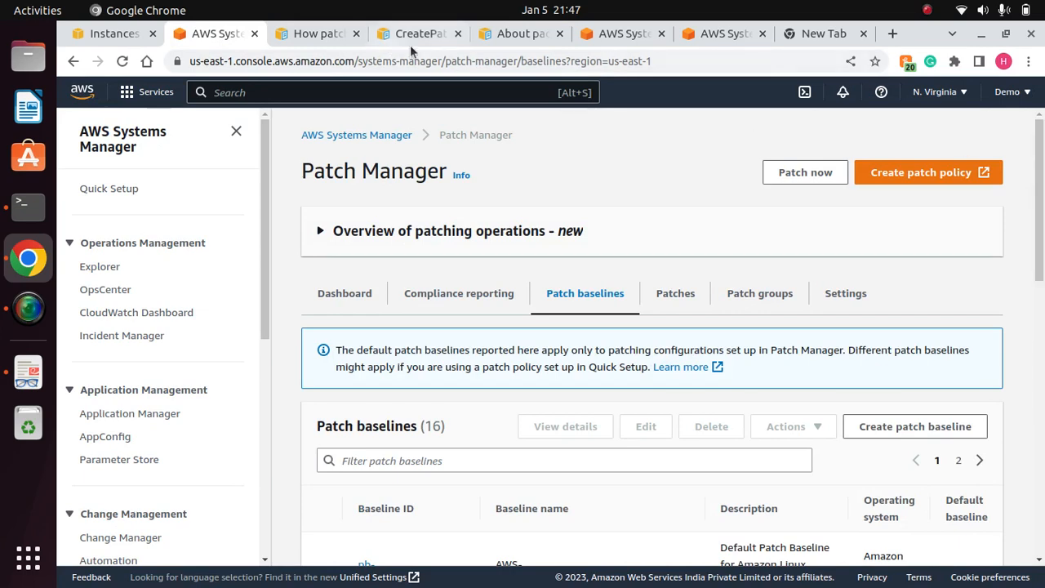
{"action": "left_click", "coordinate": [597, 45]}
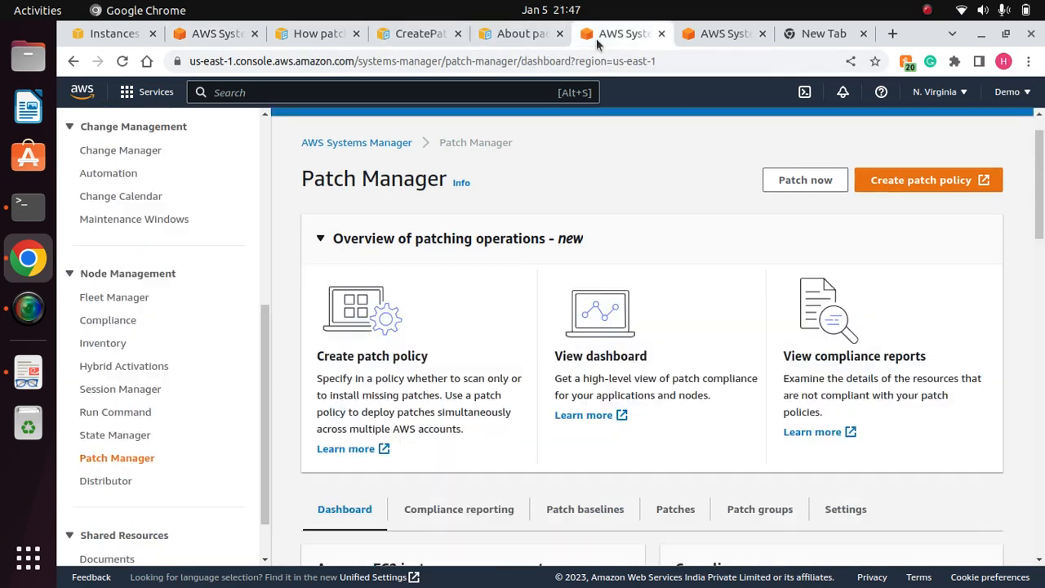
{"action": "left_click", "coordinate": [694, 33]}
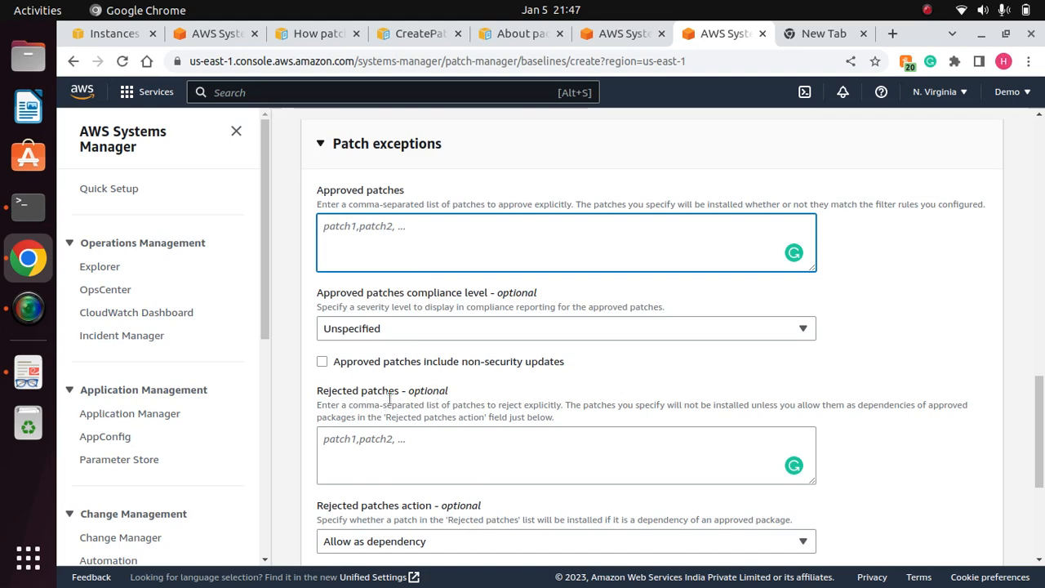
Leave the Rejected patches list empty and choose Allow as dependency as the rejected patches action.
{"action": "left_click", "coordinate": [418, 455]}
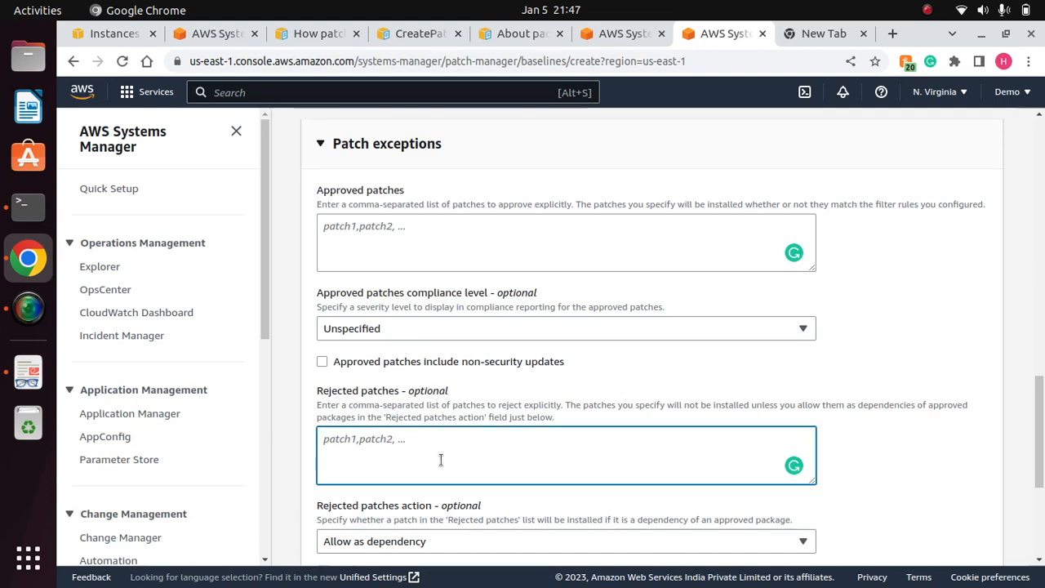
{"action": "scroll", "coordinate": [541, 182], "scroll_direction": "down", "scroll_amount": 6}
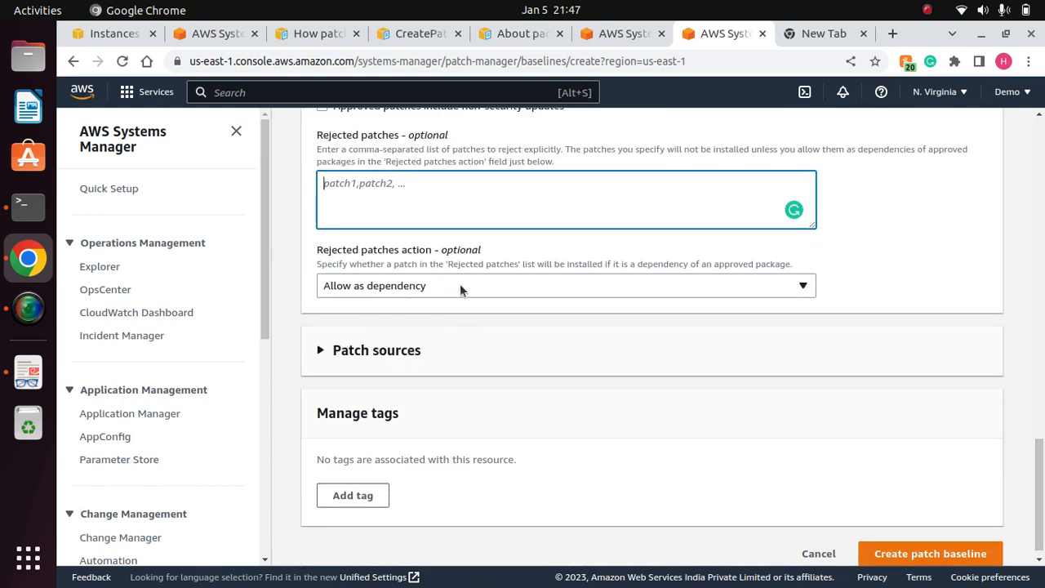
{"action": "left_click", "coordinate": [459, 283]}
{"action": "left_click", "coordinate": [438, 315]}
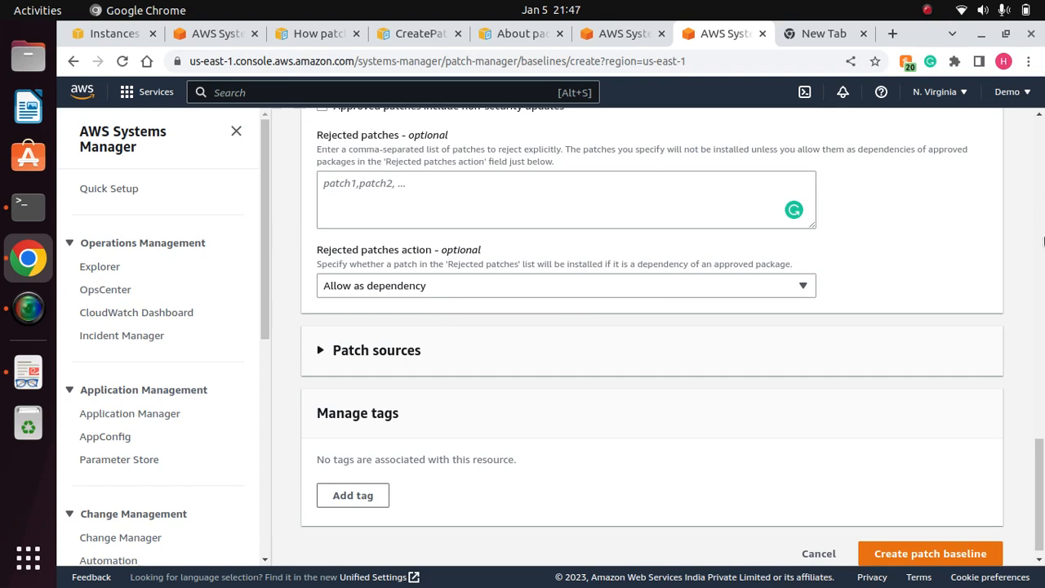
Add a blank source under Patch sources and open its product options.
{"action": "scroll", "coordinate": [512, 378], "scroll_direction": "down", "scroll_amount": 1}
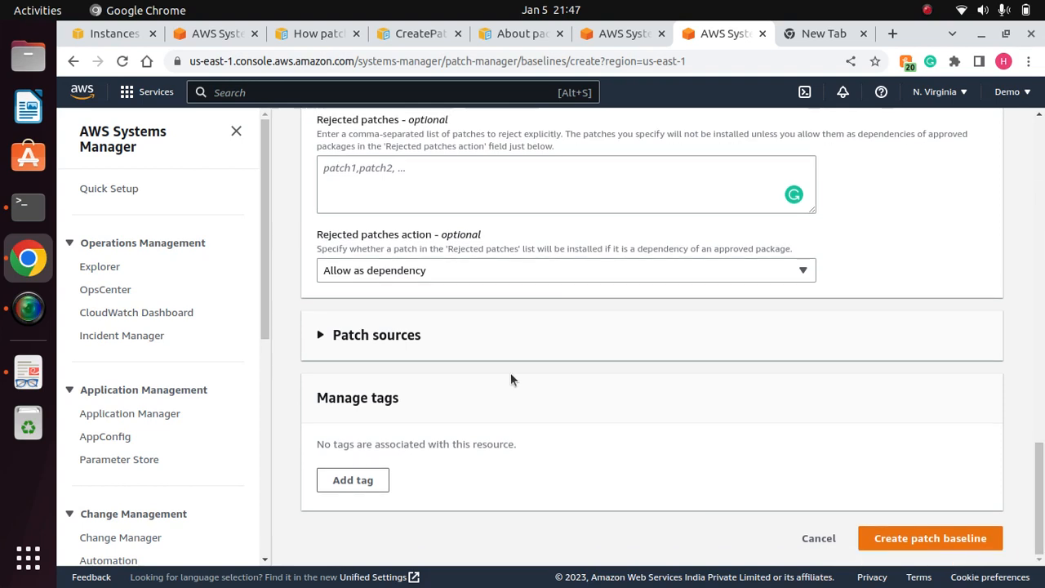
{"action": "left_click", "coordinate": [381, 346]}
{"action": "scroll", "coordinate": [620, 359], "scroll_direction": "down", "scroll_amount": 2}
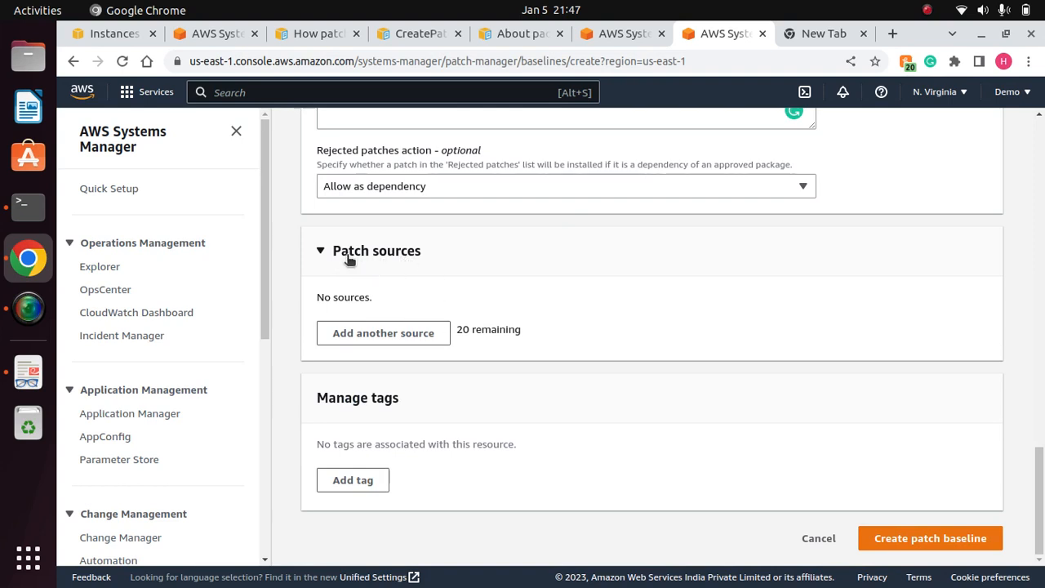
{"action": "left_click", "coordinate": [414, 335]}
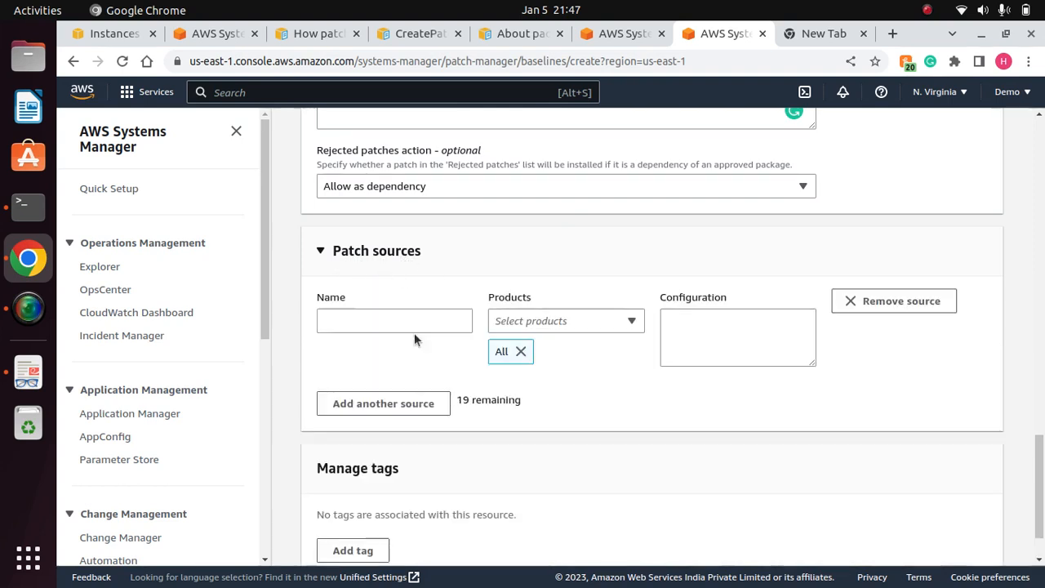
{"action": "left_click", "coordinate": [358, 325]}
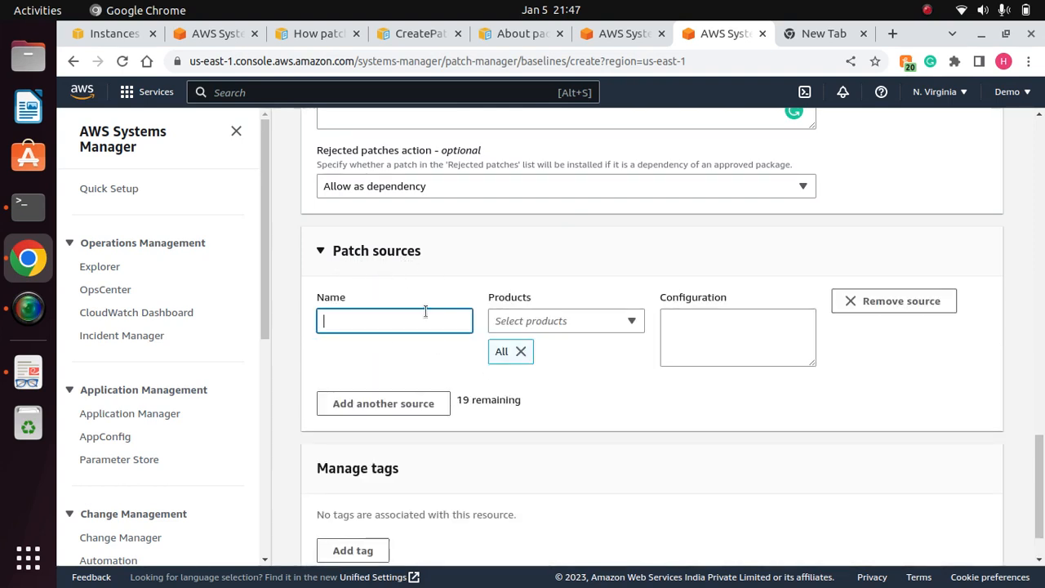
{"action": "left_click", "coordinate": [607, 321]}
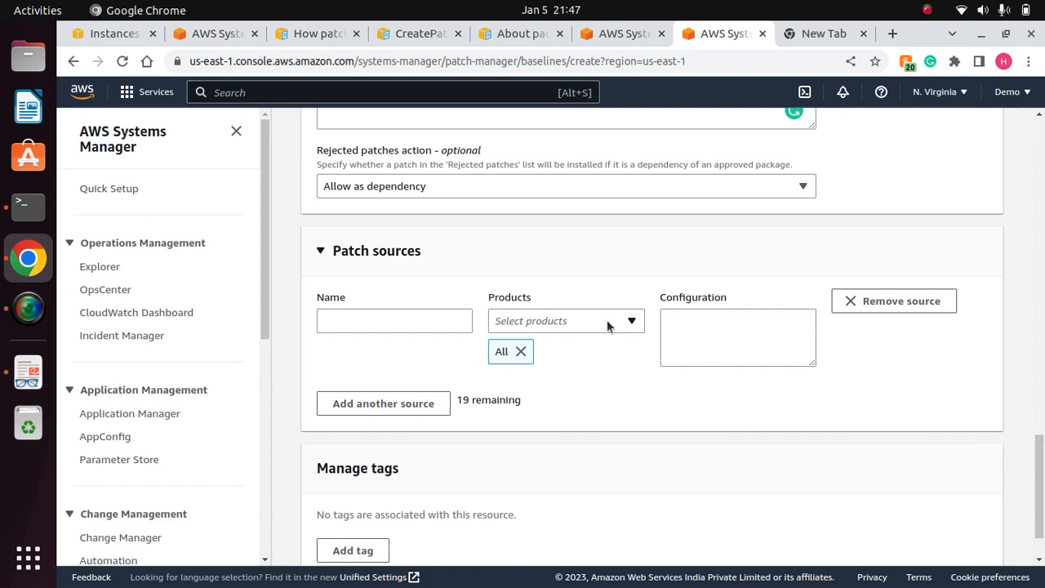
{"action": "left_click", "coordinate": [608, 323]}
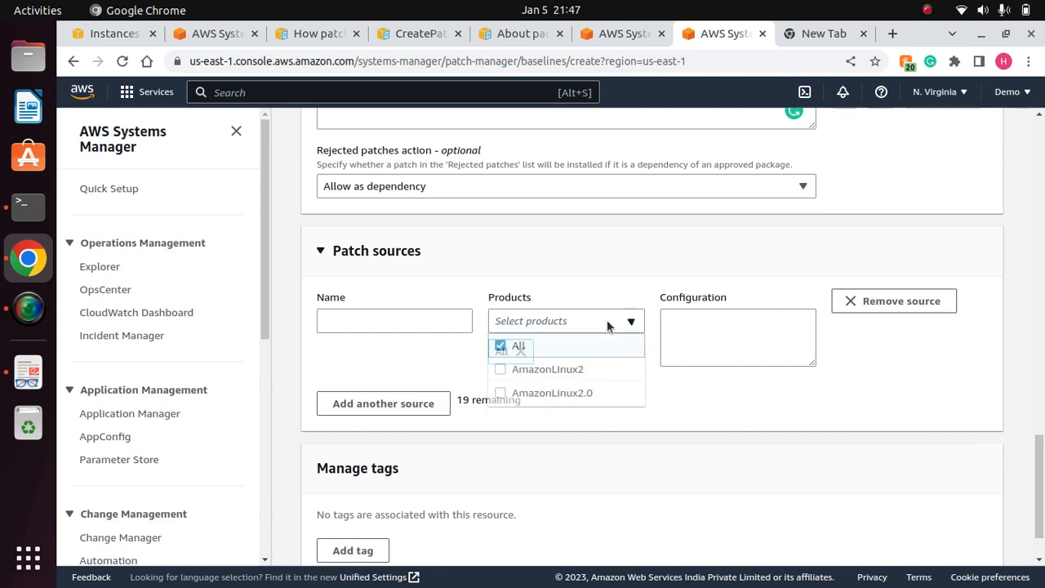
Clear the All product from the new patch source and collapse the Patch sources section.
{"action": "left_click", "coordinate": [570, 270]}
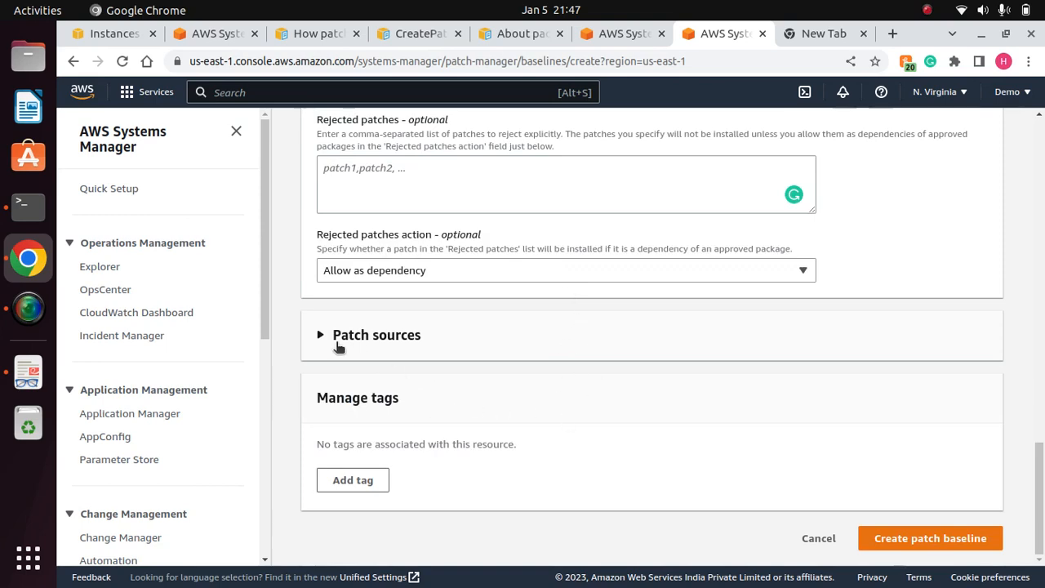
{"action": "left_click", "coordinate": [339, 343]}
{"action": "left_click", "coordinate": [521, 351]}
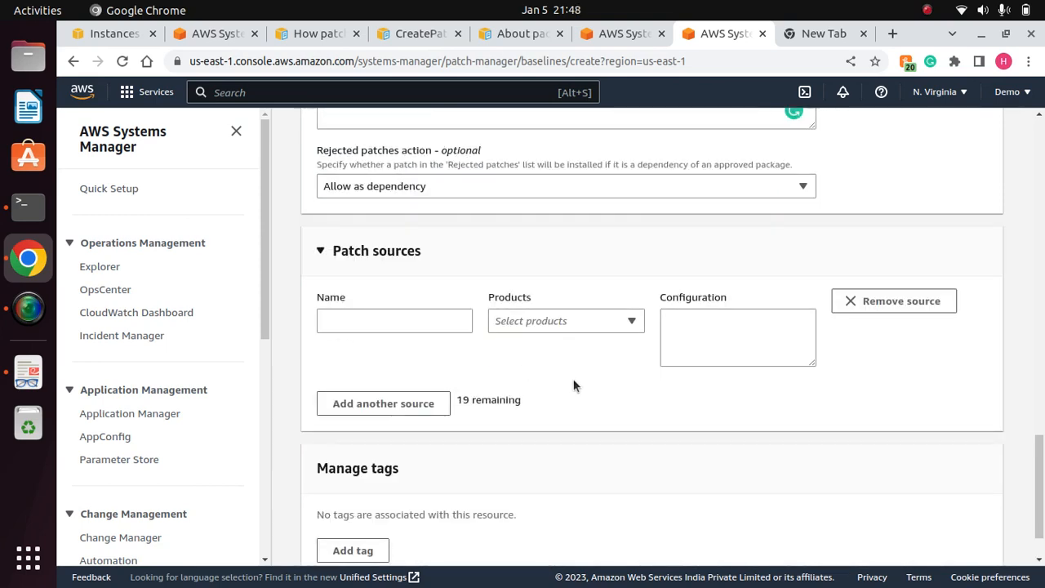
{"action": "left_click", "coordinate": [340, 250]}
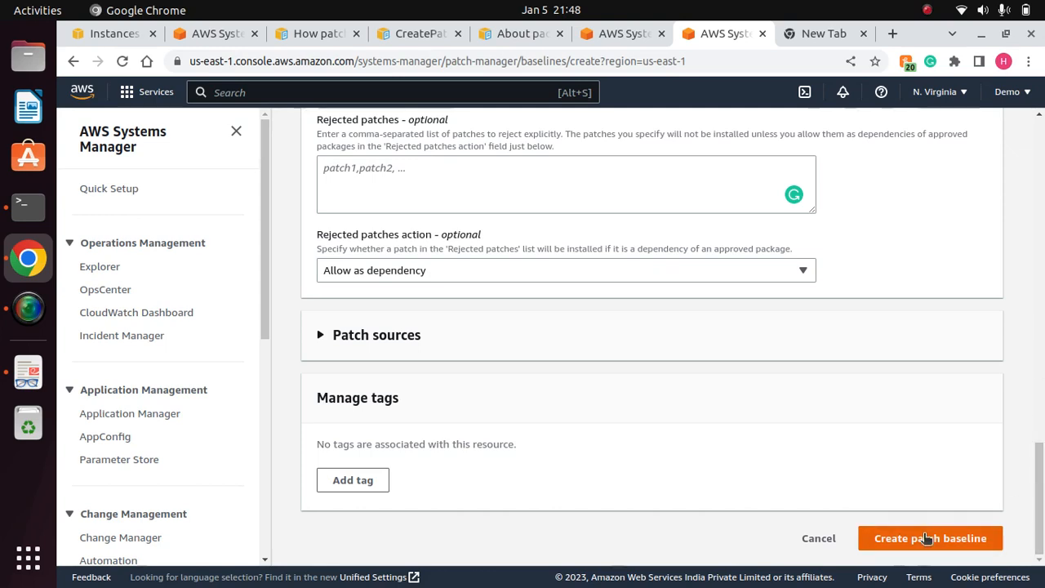
Collapse the Patch exceptions section and return to the end of the baseline form.
{"action": "left_click_drag", "start_coordinate": [1042, 446], "coordinate": [1042, 396]}
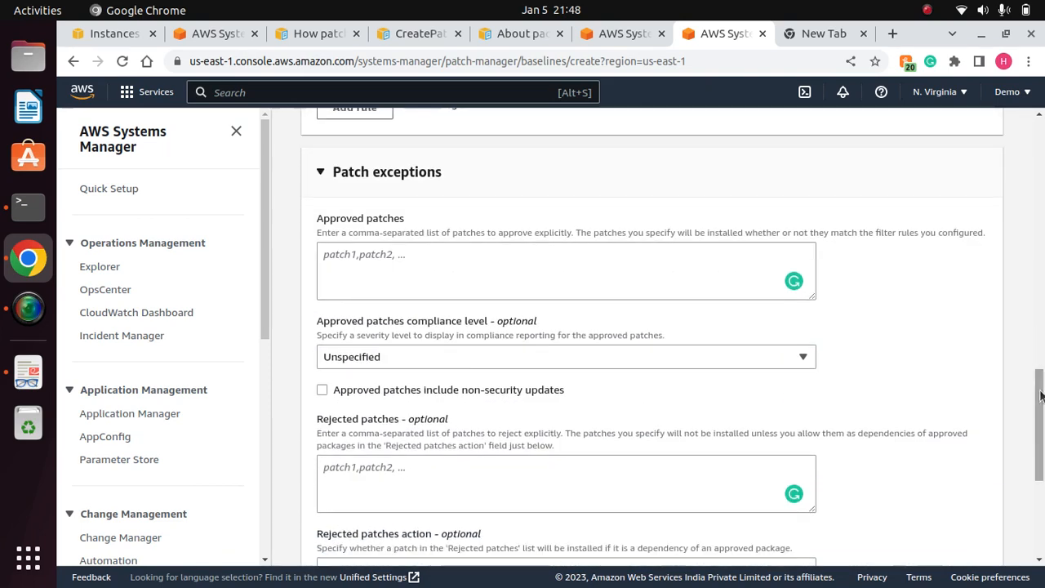
{"action": "left_click", "coordinate": [323, 175]}
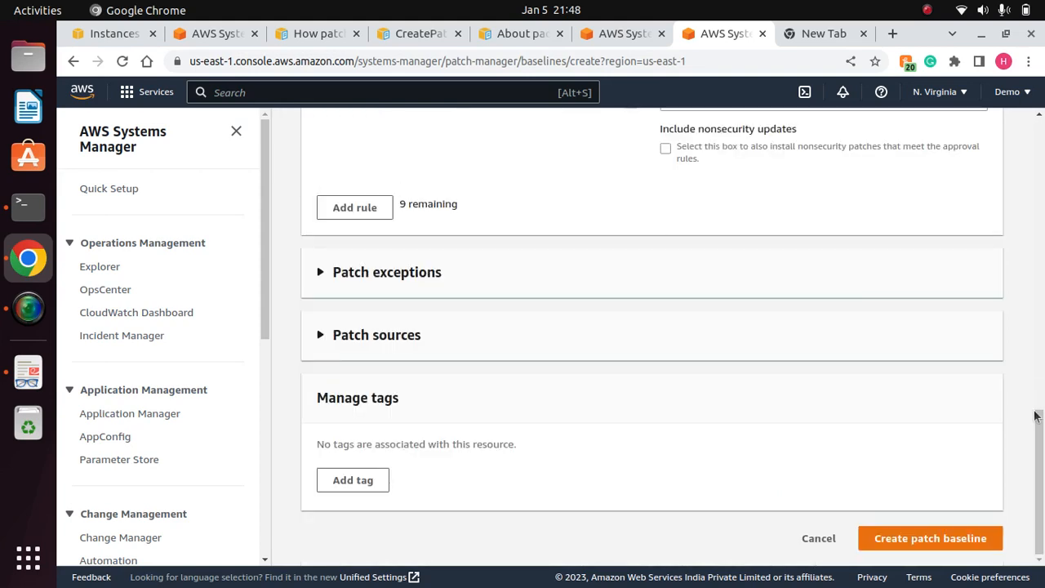
{"action": "left_click_drag", "start_coordinate": [1041, 498], "coordinate": [1021, 543]}
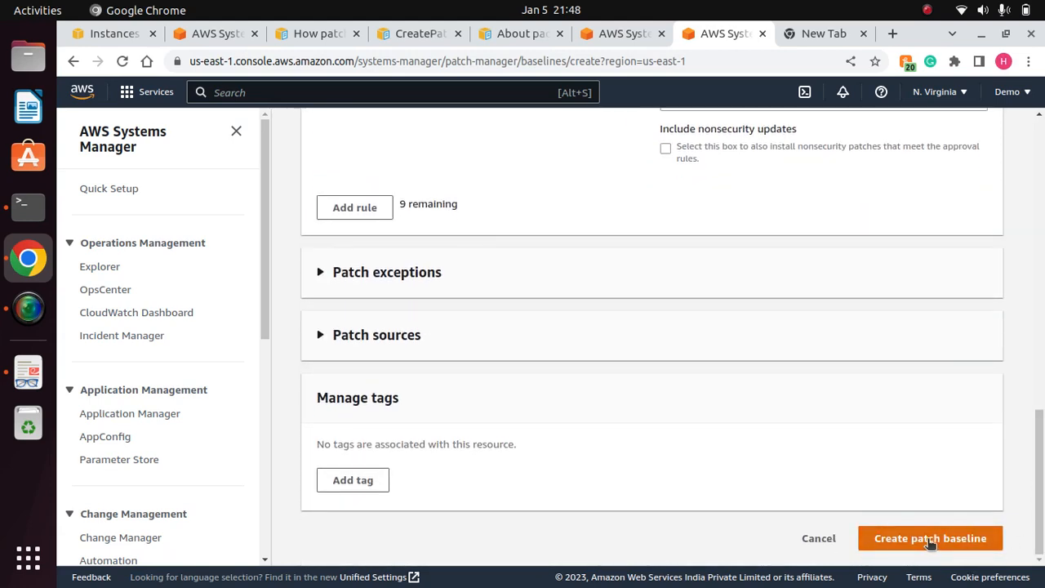
{"action": "left_click", "coordinate": [927, 10]}
{"action": "left_click", "coordinate": [906, 45]}
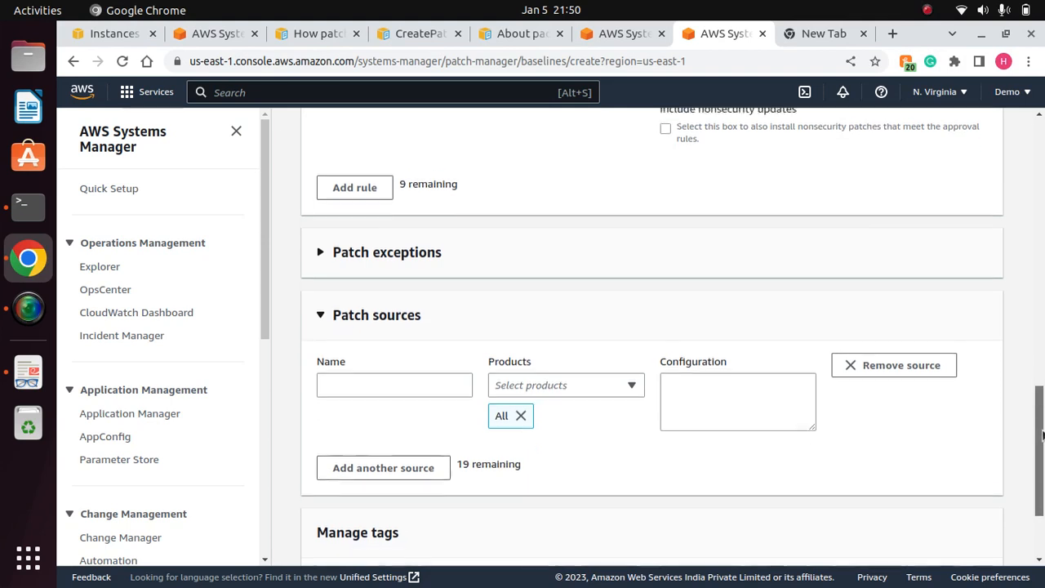
Remove the blank patch source and create the patch baseline, dismissing the resulting notification.
{"action": "left_click_drag", "start_coordinate": [1042, 423], "coordinate": [1043, 434]}
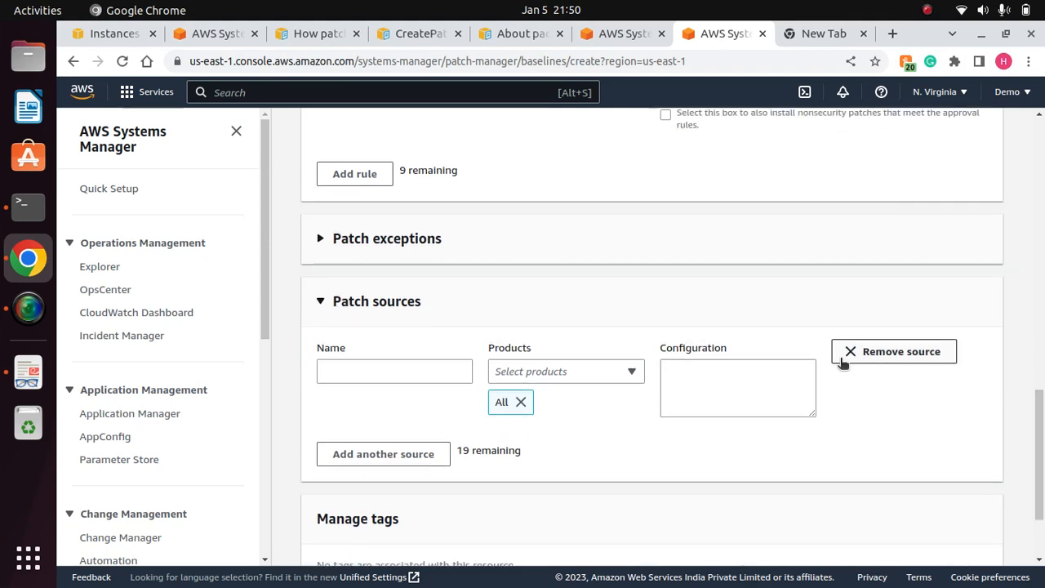
{"action": "left_click", "coordinate": [887, 352]}
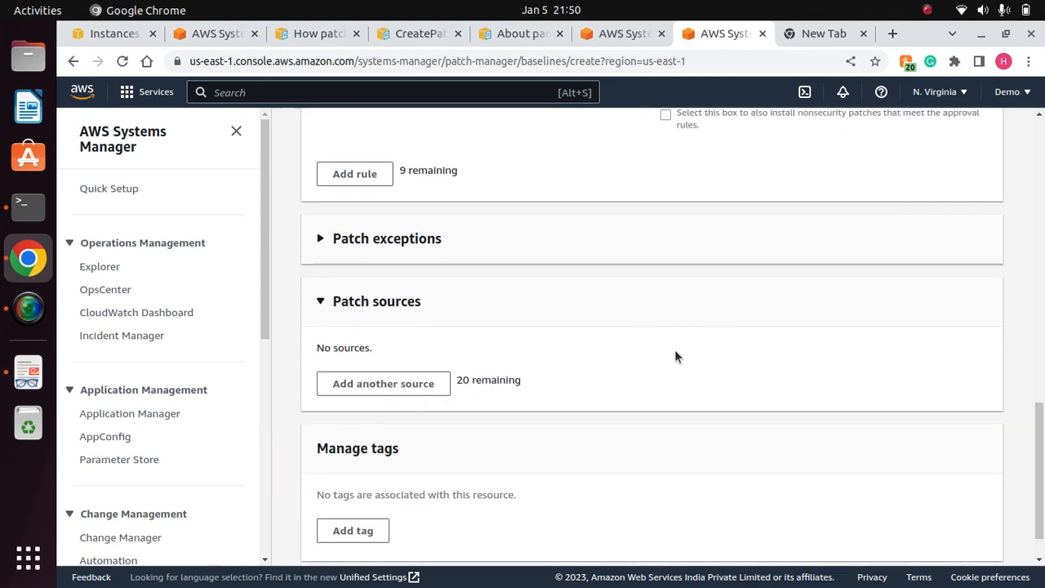
{"action": "left_click", "coordinate": [327, 303]}
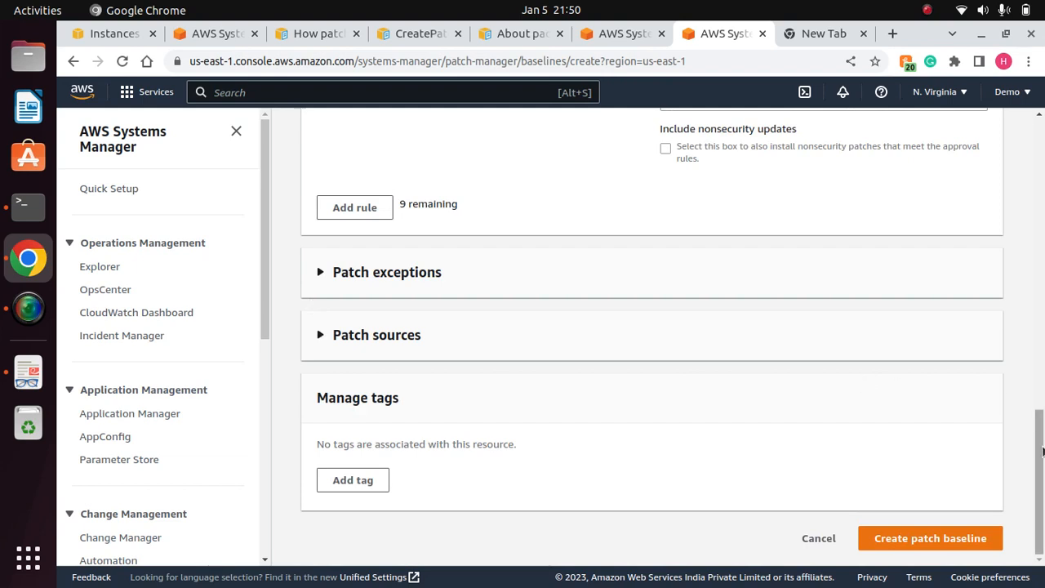
{"action": "left_click", "coordinate": [937, 542]}
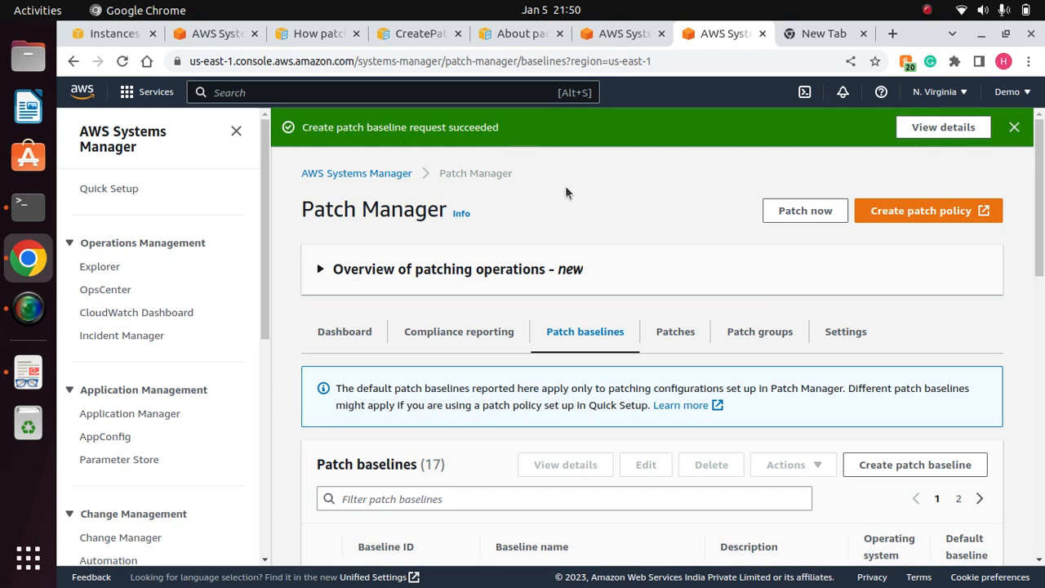
{"action": "left_click", "coordinate": [1015, 128]}
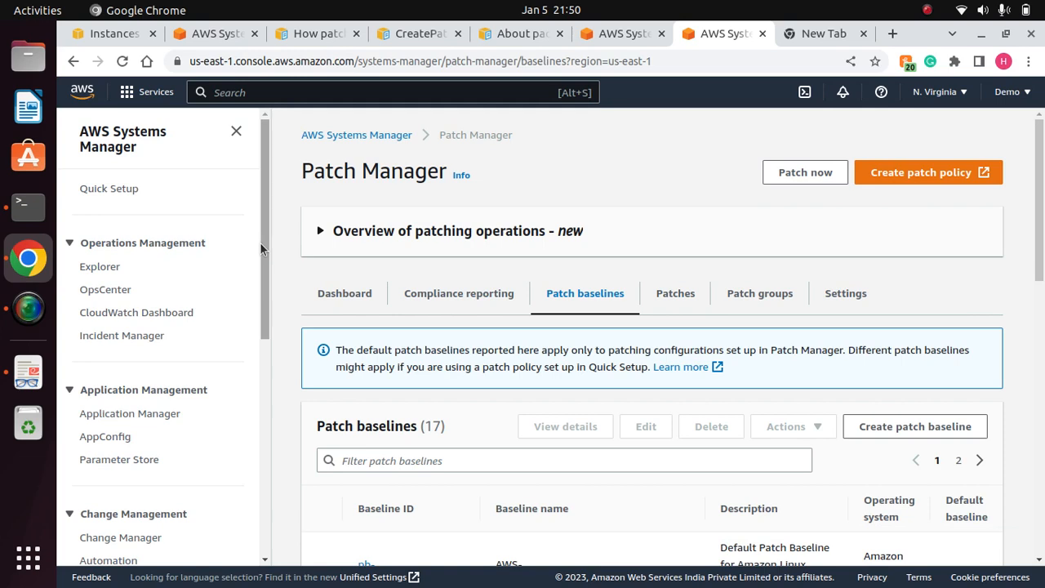
Examine the second page of the patch baselines list, highlighting the CustomAmazonLinux2baseline and customlinux2patchbaseline22 entries.
{"action": "left_click_drag", "start_coordinate": [261, 244], "coordinate": [270, 311]}
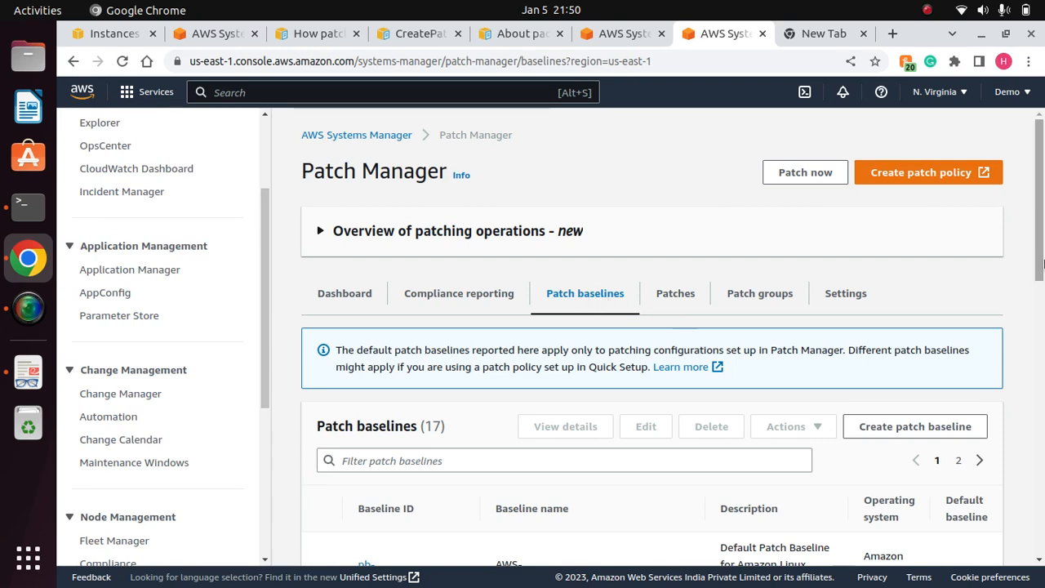
{"action": "left_click_drag", "start_coordinate": [1042, 262], "coordinate": [1041, 337]}
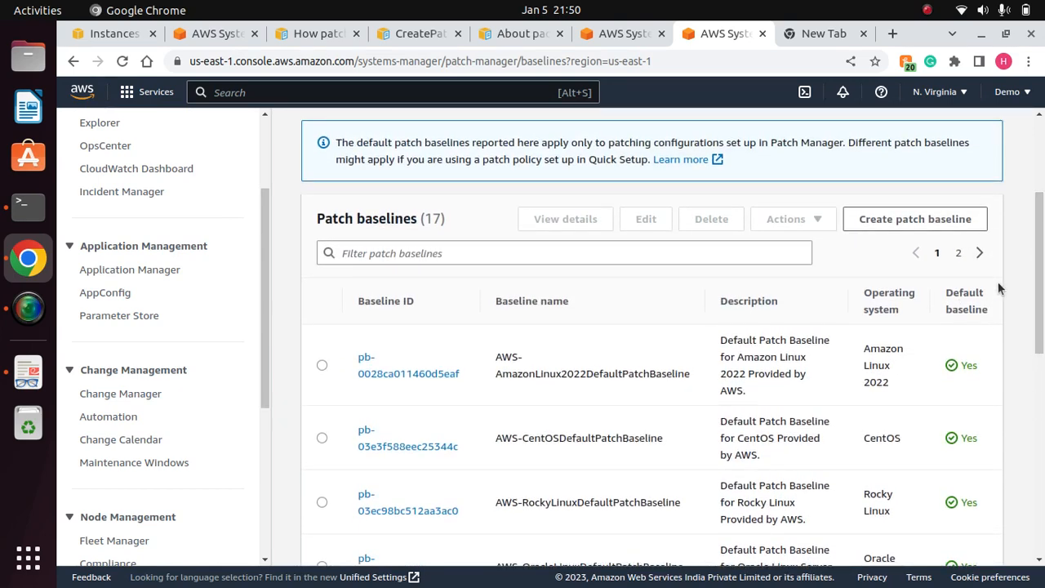
{"action": "left_click", "coordinate": [960, 255]}
{"action": "left_click_drag", "start_coordinate": [1041, 281], "coordinate": [1040, 506]}
{"action": "left_click_drag", "start_coordinate": [642, 515], "coordinate": [511, 511]}
{"action": "left_click", "coordinate": [638, 468]}
{"action": "left_click_drag", "start_coordinate": [773, 473], "coordinate": [339, 459]}
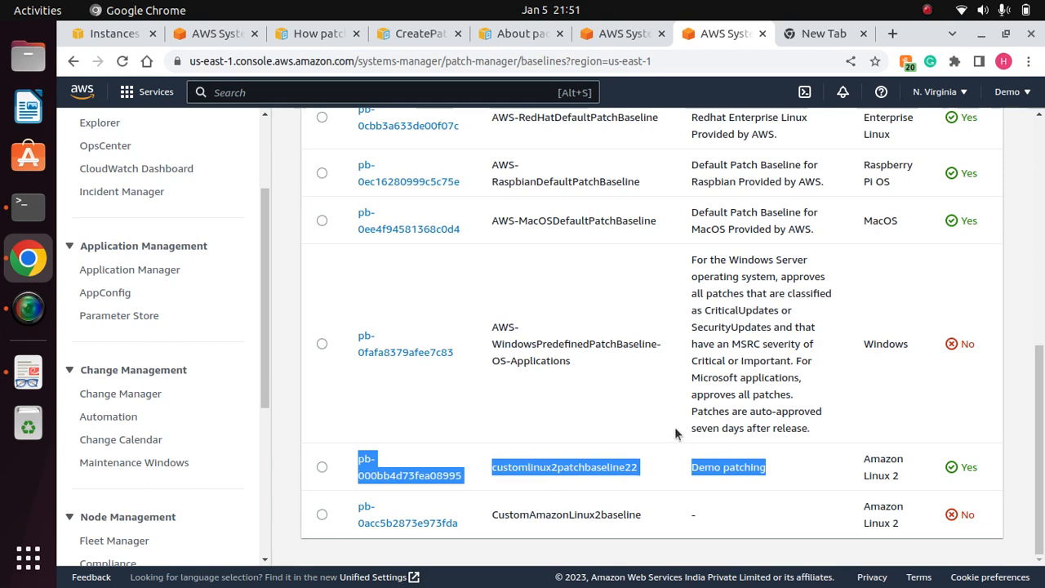
{"action": "left_click_drag", "start_coordinate": [910, 476], "coordinate": [485, 471]}
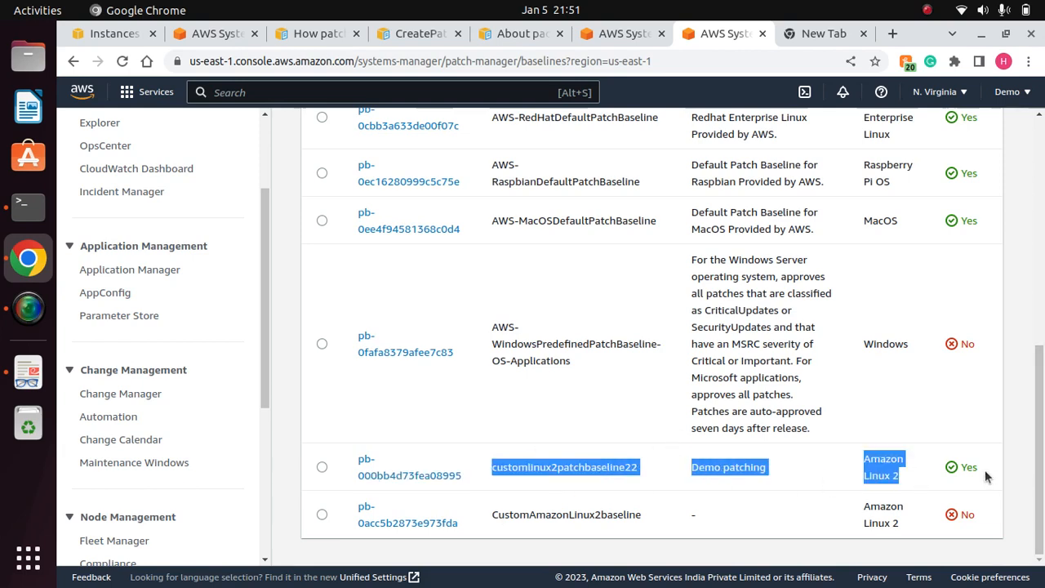
{"action": "left_click", "coordinate": [985, 476]}
Open the Patch now form, close its help text and set the patching operation to Scan and install.
{"action": "left_click_drag", "start_coordinate": [1040, 484], "coordinate": [1041, 321]}
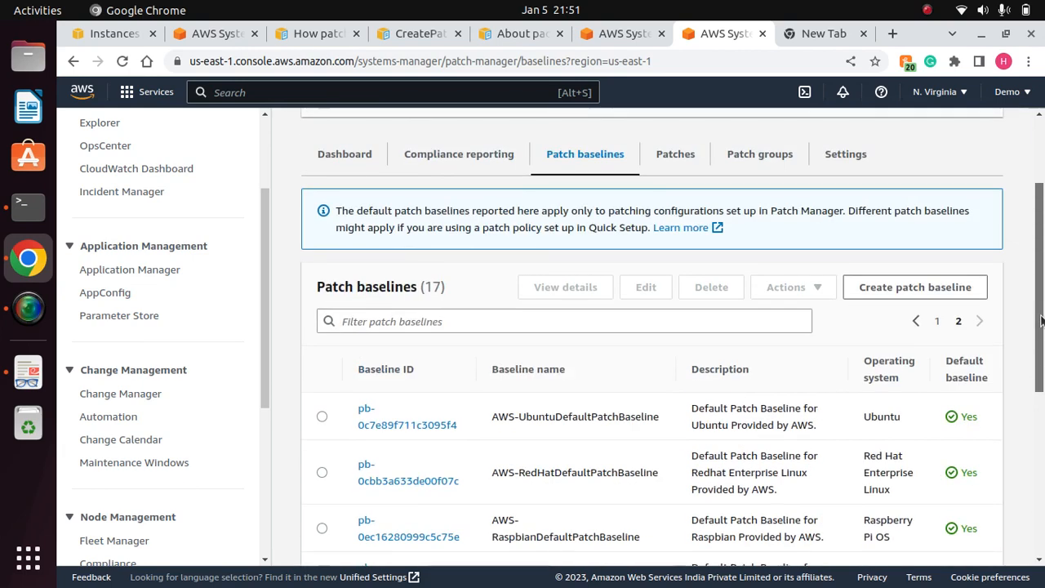
{"action": "scroll", "coordinate": [1040, 321], "scroll_direction": "up", "scroll_amount": 3}
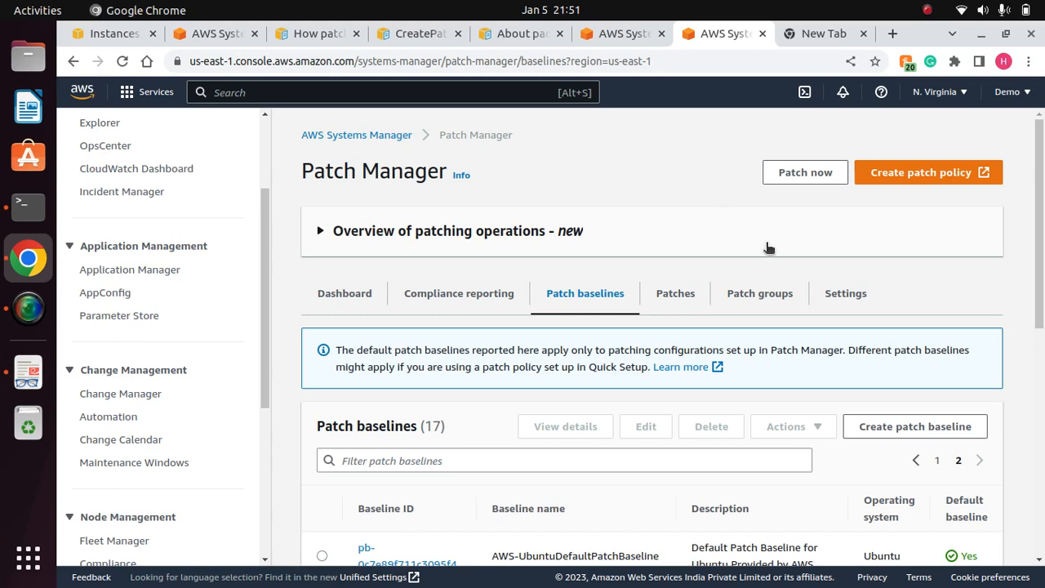
{"action": "left_click", "coordinate": [808, 173]}
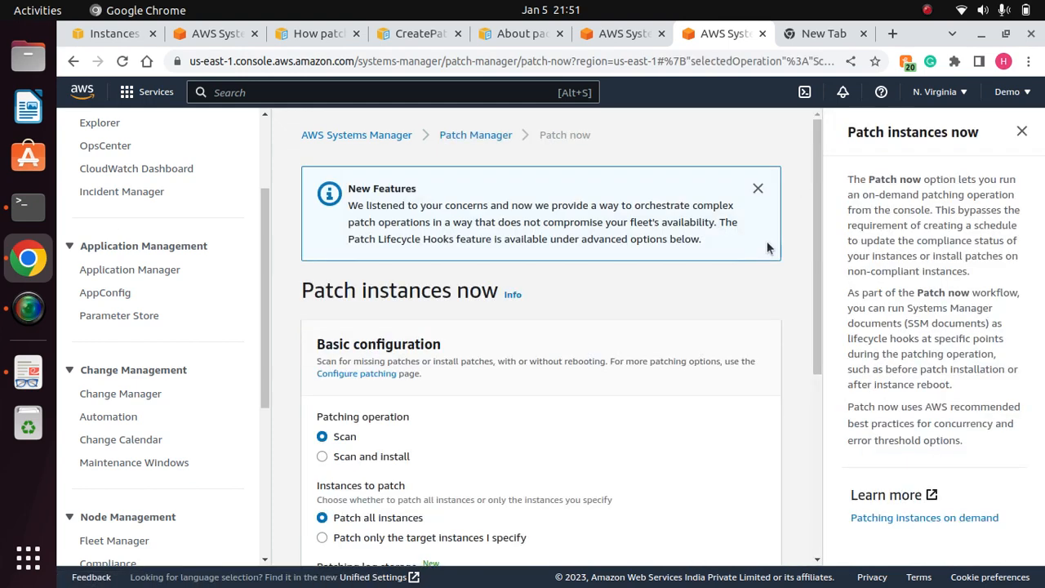
{"action": "left_click", "coordinate": [1021, 131]}
{"action": "scroll", "coordinate": [1004, 233], "scroll_direction": "down", "scroll_amount": 3}
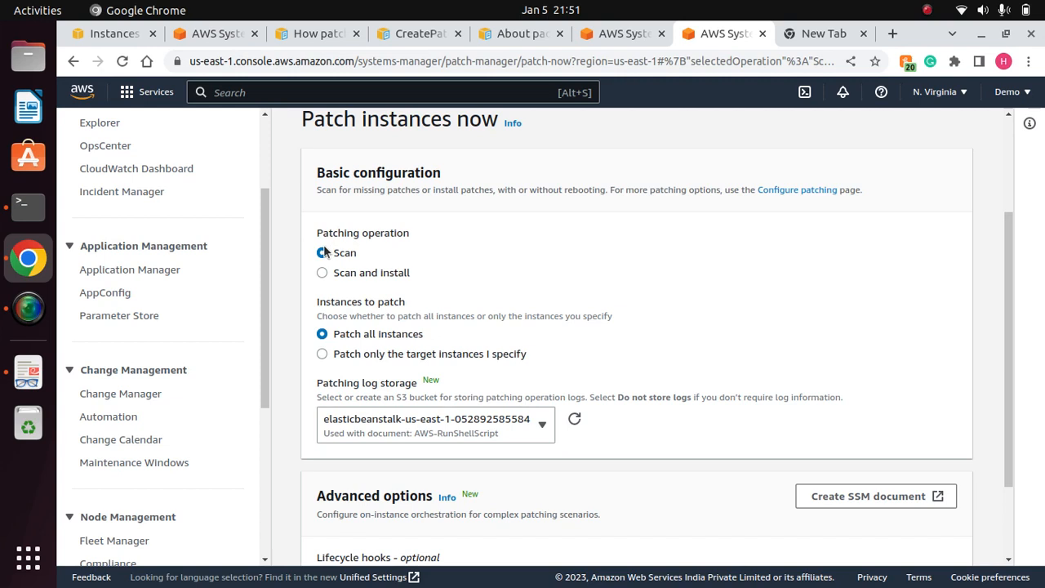
{"action": "left_click", "coordinate": [323, 275]}
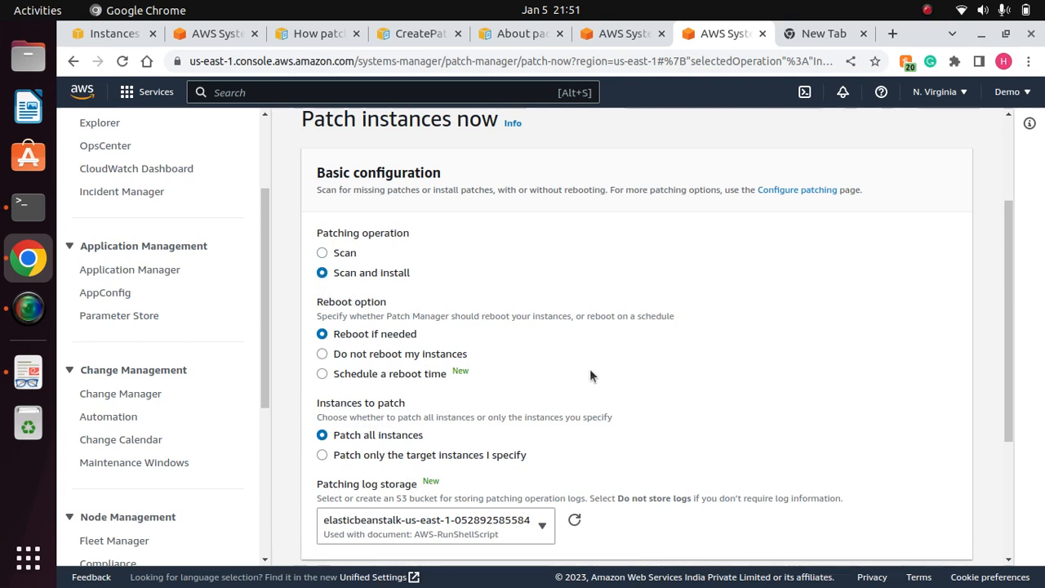
Set Instances to patch to only the specified target instances and open the tag key for entry.
{"action": "scroll", "coordinate": [590, 376], "scroll_direction": "down", "scroll_amount": 3}
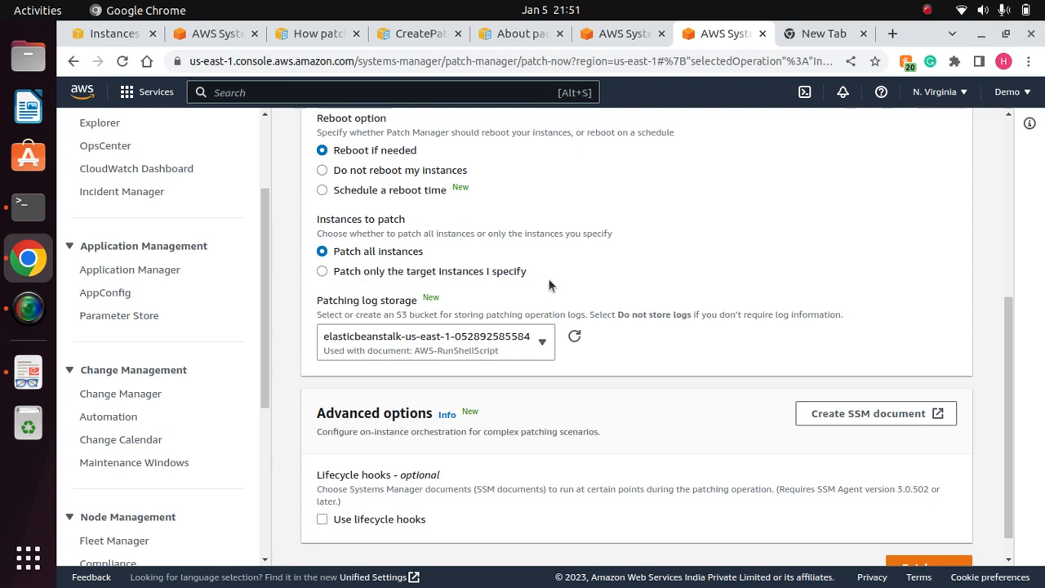
{"action": "left_click", "coordinate": [321, 270]}
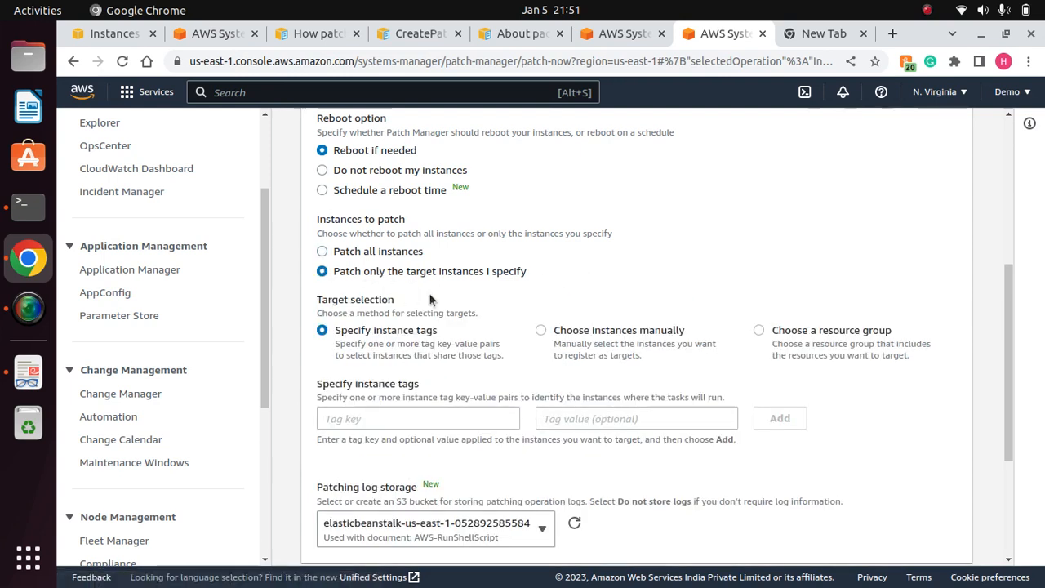
{"action": "left_click", "coordinate": [374, 417]}
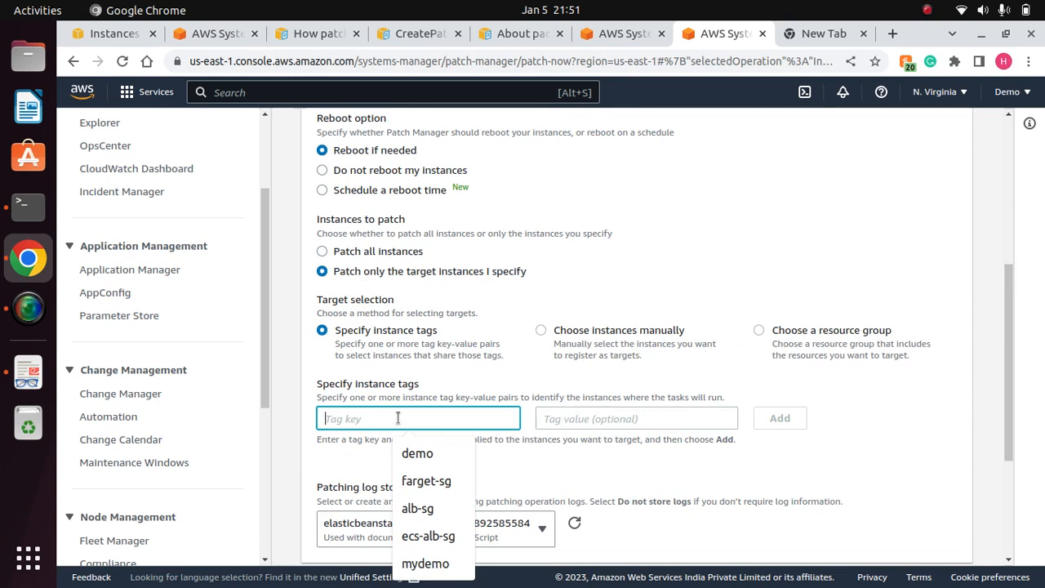
Switch target selection to choosing instances manually, select all listed instances and clear the selection.
{"action": "left_click", "coordinate": [542, 330]}
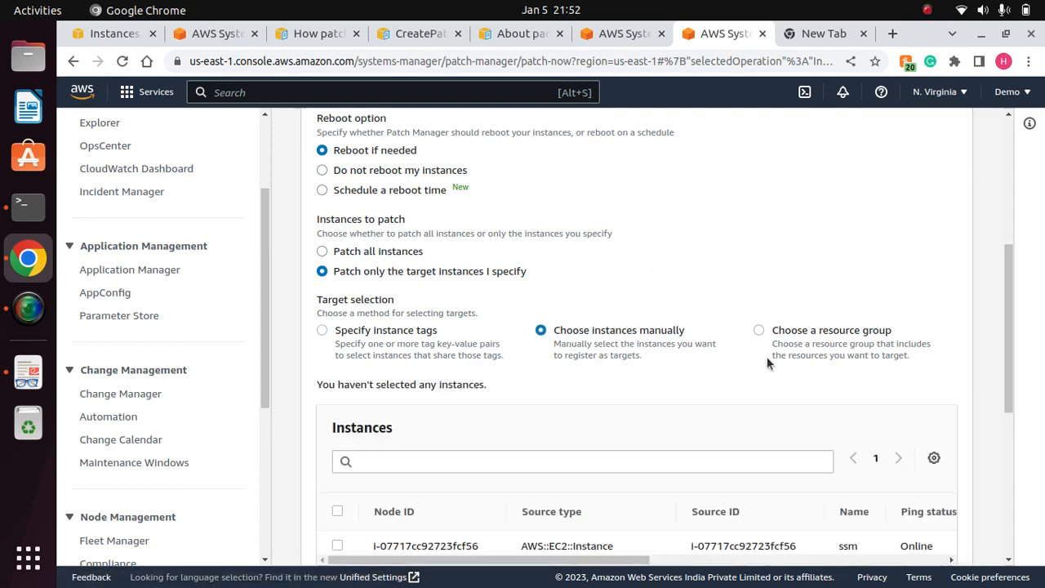
{"action": "scroll", "coordinate": [571, 310], "scroll_direction": "down", "scroll_amount": 3}
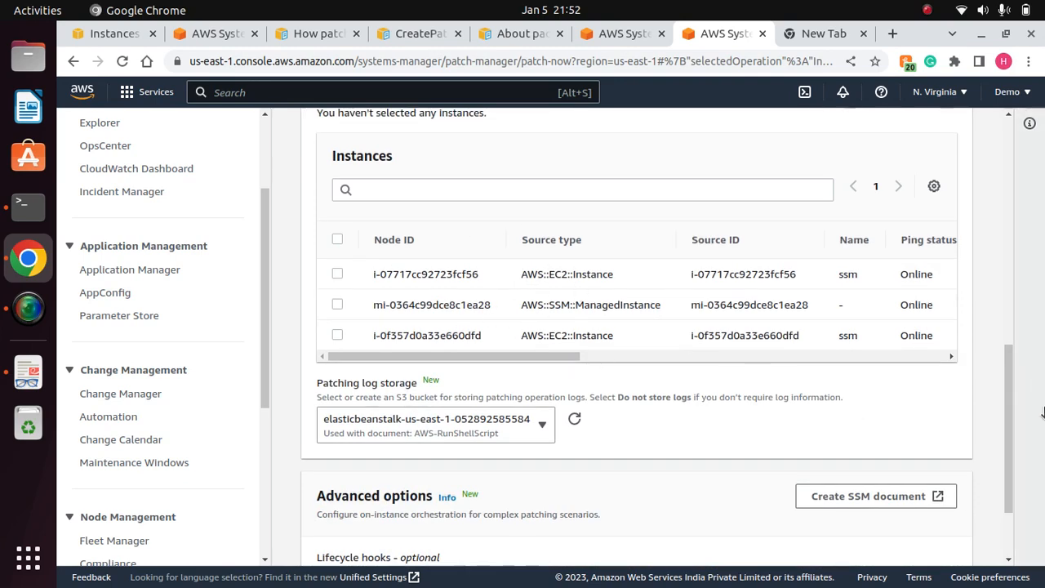
{"action": "scroll", "coordinate": [1006, 400], "scroll_direction": "up", "scroll_amount": 2}
{"action": "left_click_drag", "start_coordinate": [1005, 398], "coordinate": [1005, 396]}
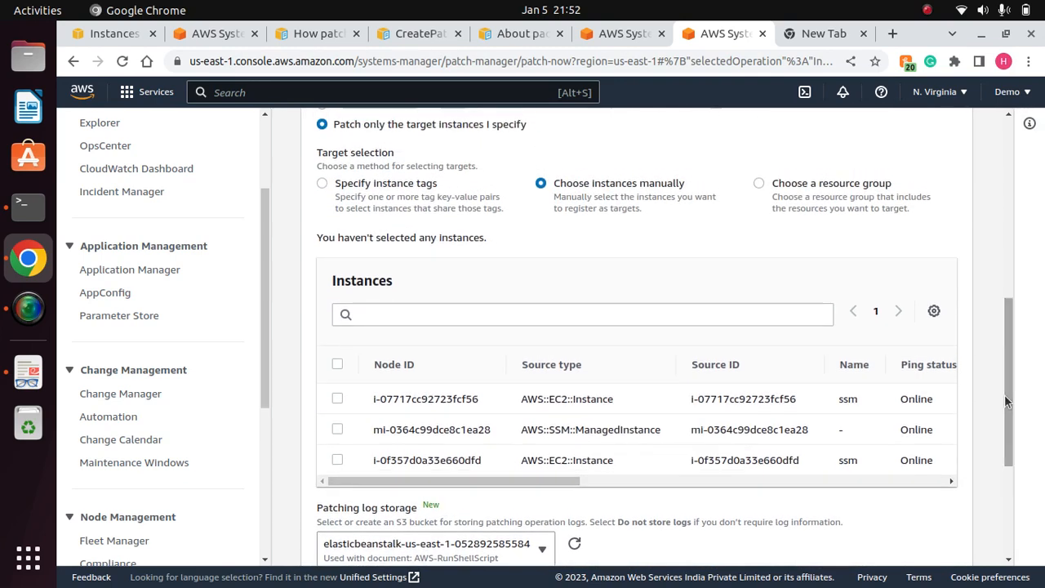
{"action": "left_click", "coordinate": [337, 365]}
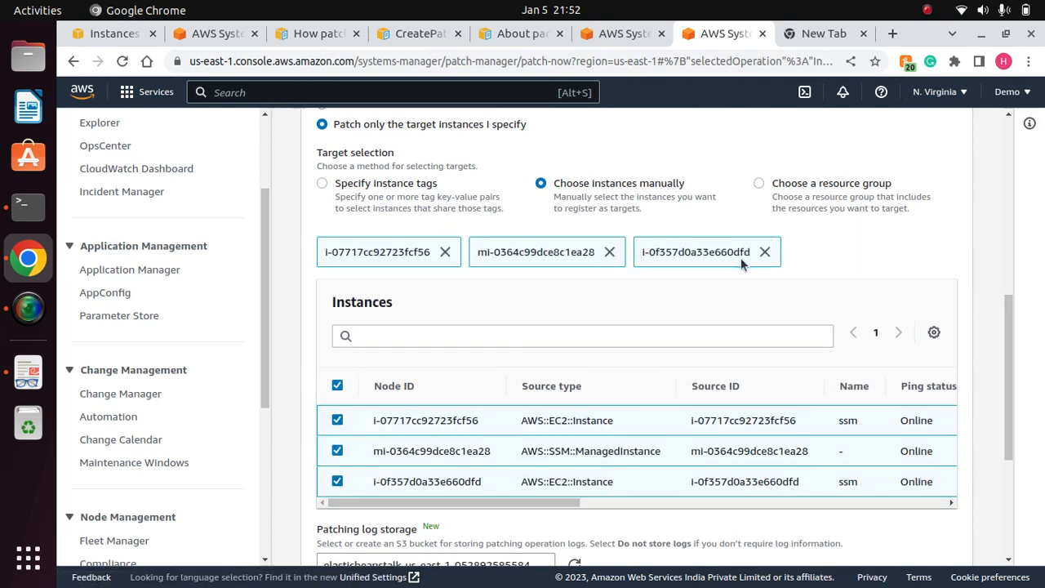
{"action": "left_click", "coordinate": [337, 385]}
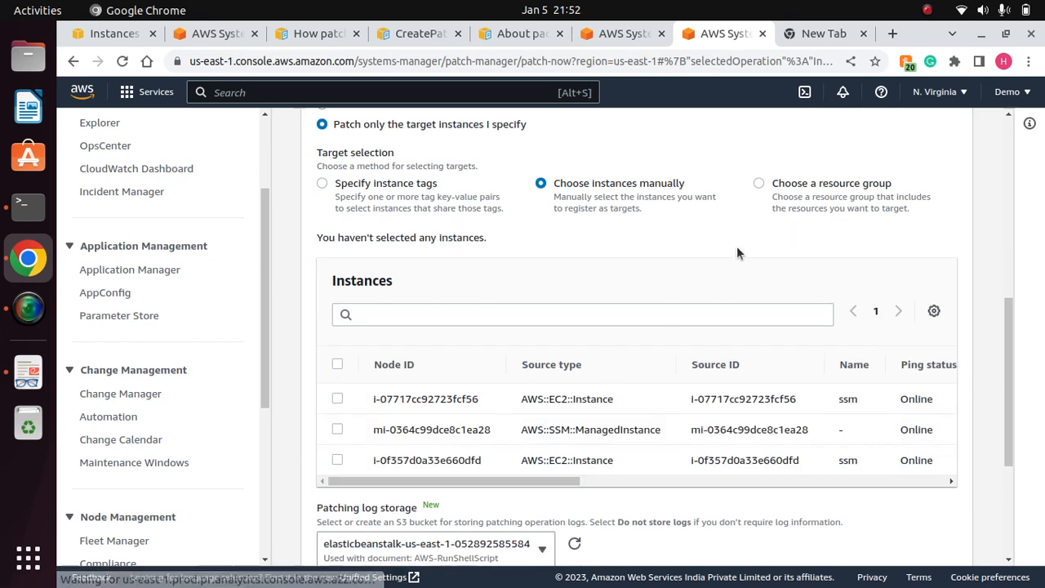
Set the target selection method to Choose a resource group.
{"action": "left_click", "coordinate": [761, 185]}
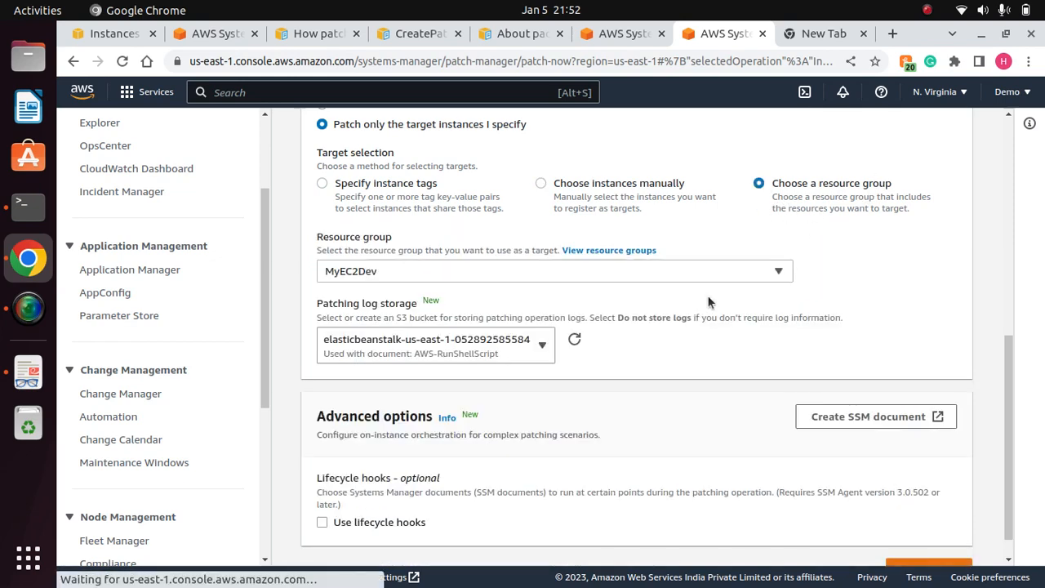
Review the Patch instances now form, checking the resource group choices, target selection, reboot option, patching operation and lifecycle hooks.
{"action": "left_click", "coordinate": [626, 268]}
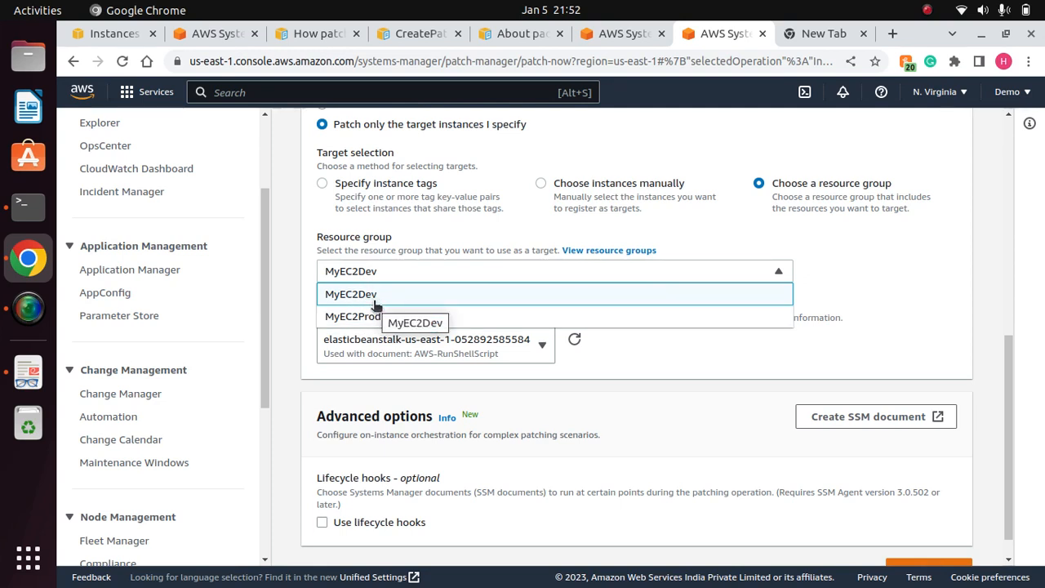
{"action": "left_click", "coordinate": [880, 301]}
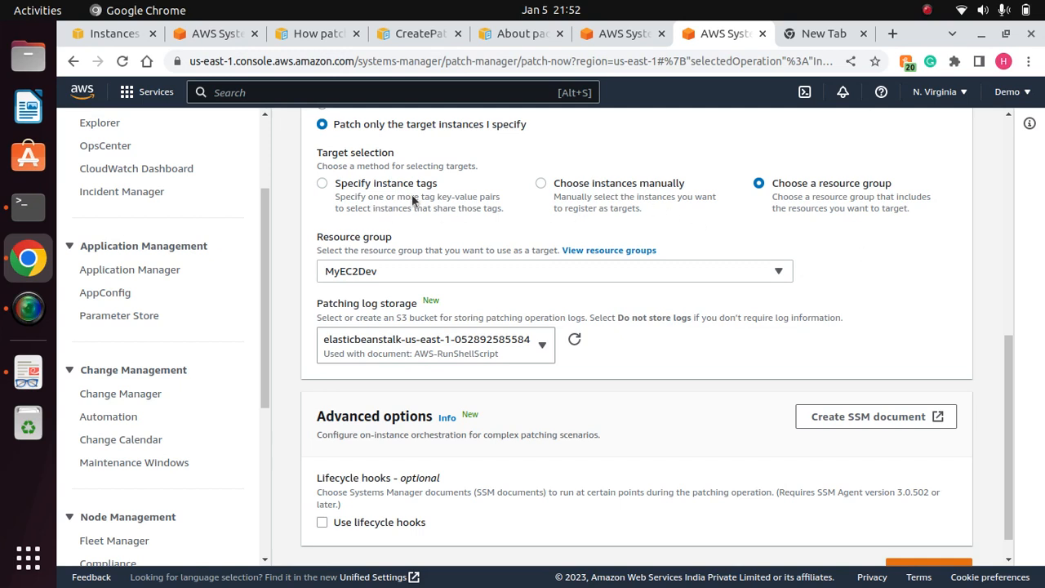
{"action": "left_click_drag", "start_coordinate": [1011, 400], "coordinate": [1006, 469]}
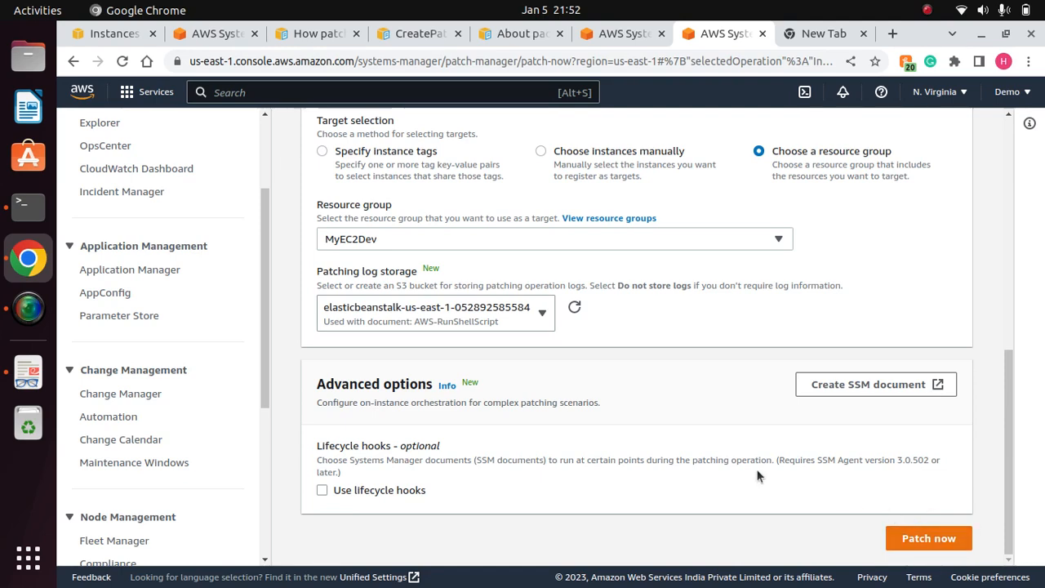
{"action": "left_click_drag", "start_coordinate": [1013, 451], "coordinate": [1011, 239]}
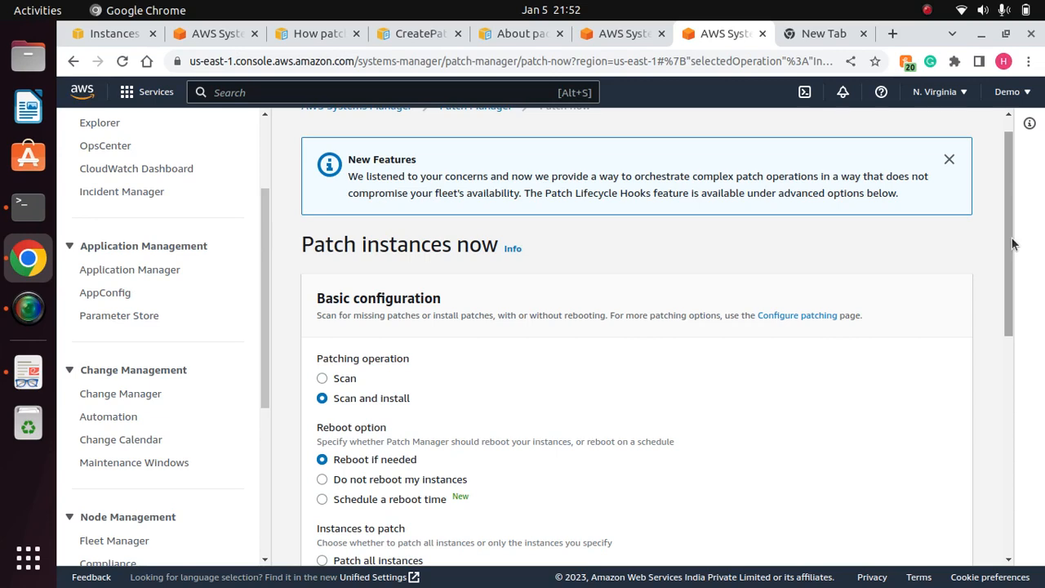
{"action": "left_click_drag", "start_coordinate": [1012, 243], "coordinate": [1013, 215]}
{"action": "left_click", "coordinate": [989, 307]}
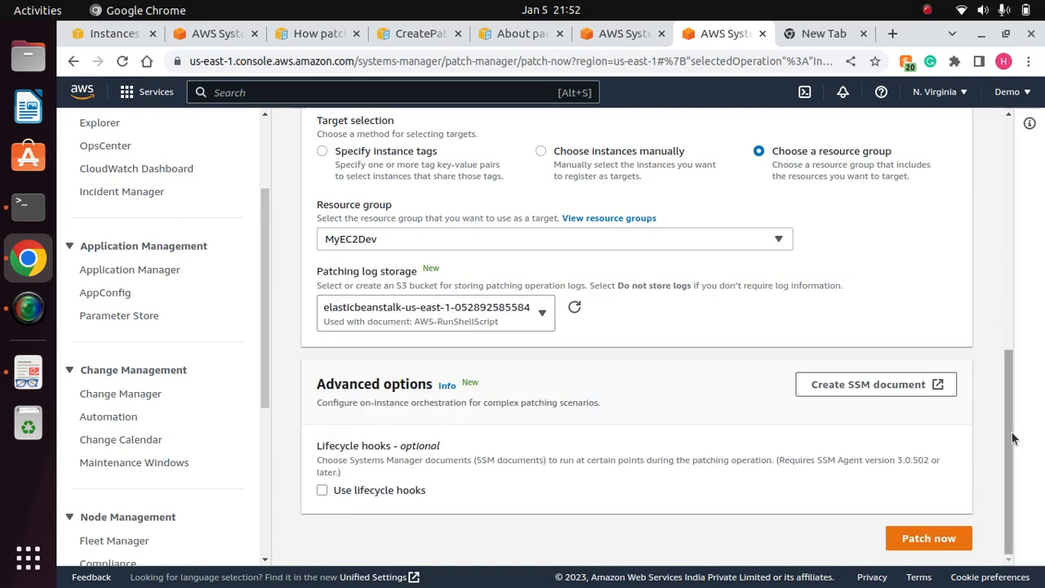
{"action": "left_click_drag", "start_coordinate": [1013, 439], "coordinate": [989, 518]}
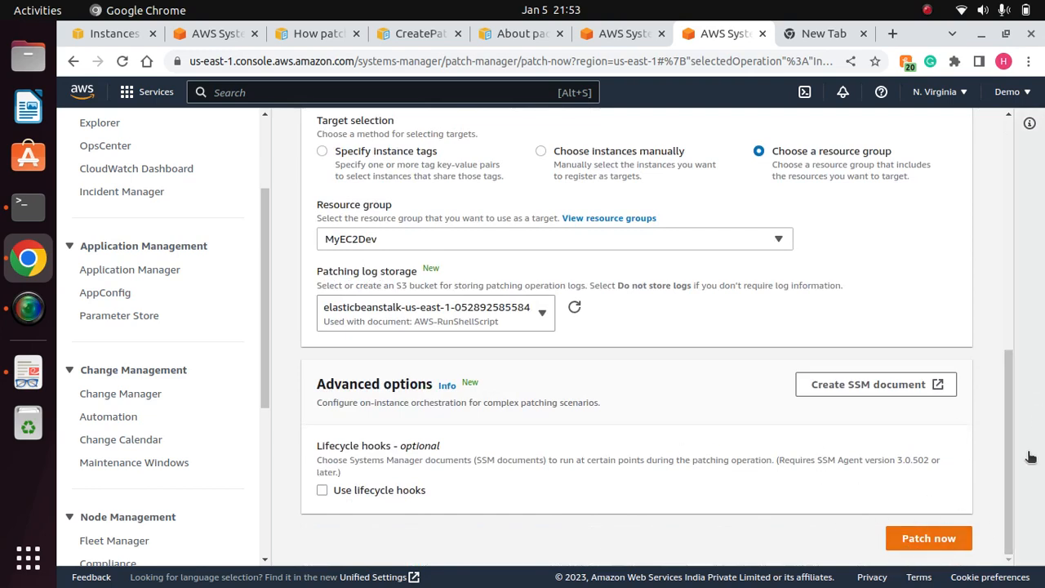
{"action": "left_click_drag", "start_coordinate": [1005, 490], "coordinate": [1008, 261]}
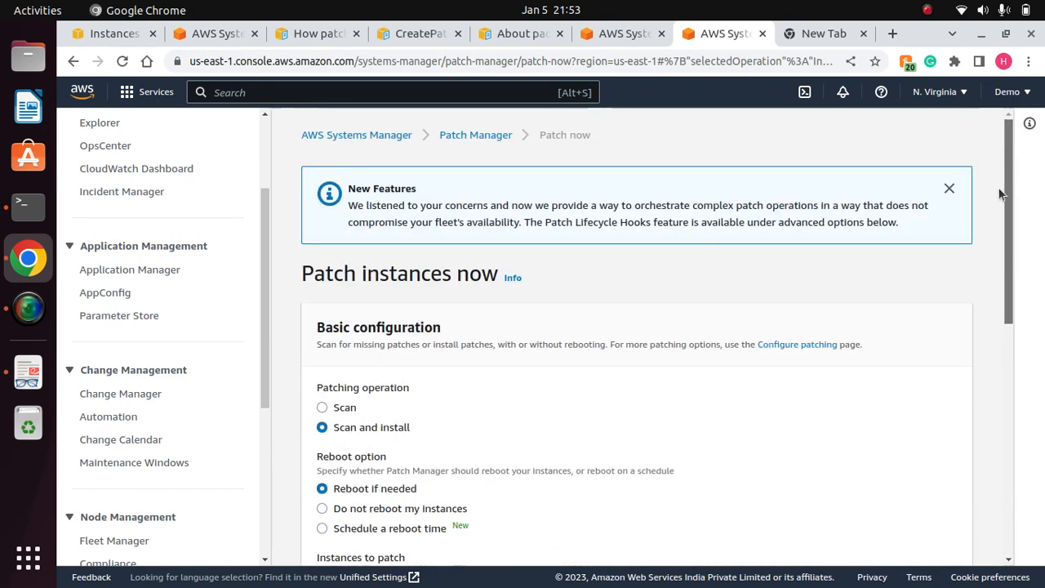
Go to Maintenance Windows in Systems Manager and start creating a new maintenance window.
{"action": "left_click", "coordinate": [352, 140]}
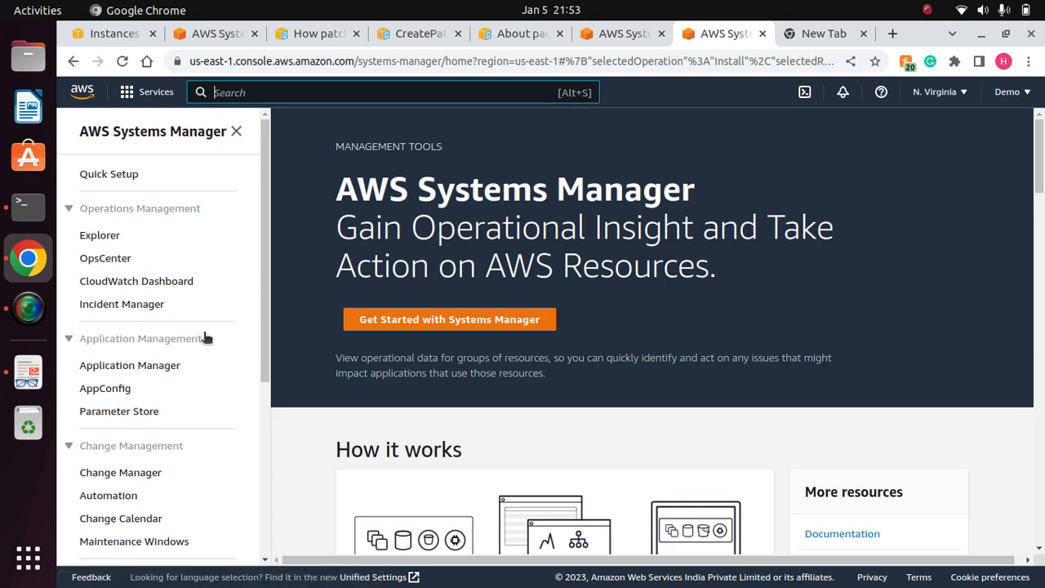
{"action": "left_click_drag", "start_coordinate": [265, 220], "coordinate": [255, 467]}
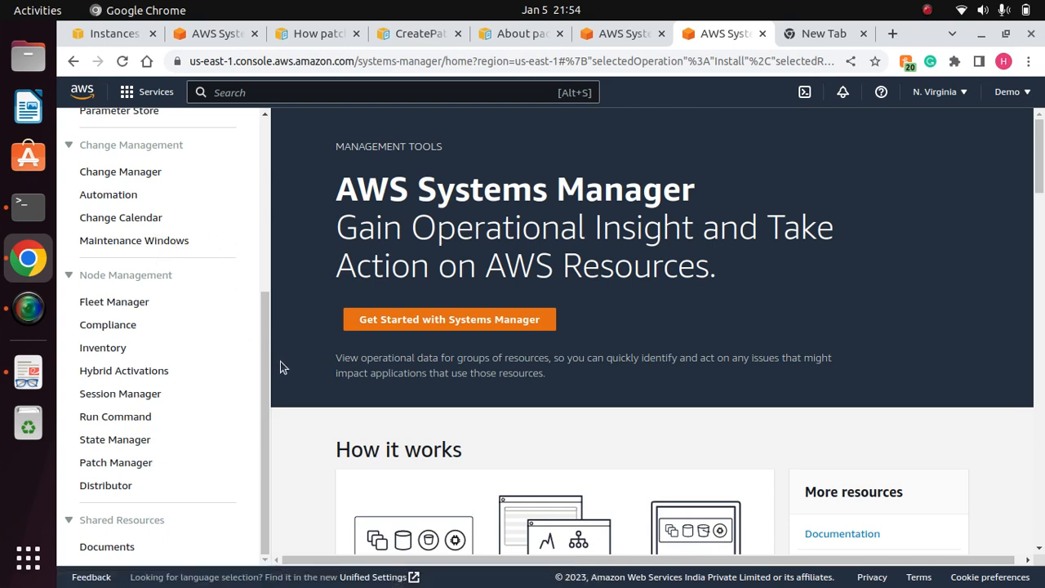
{"action": "scroll", "coordinate": [259, 378], "scroll_direction": "up", "scroll_amount": 1}
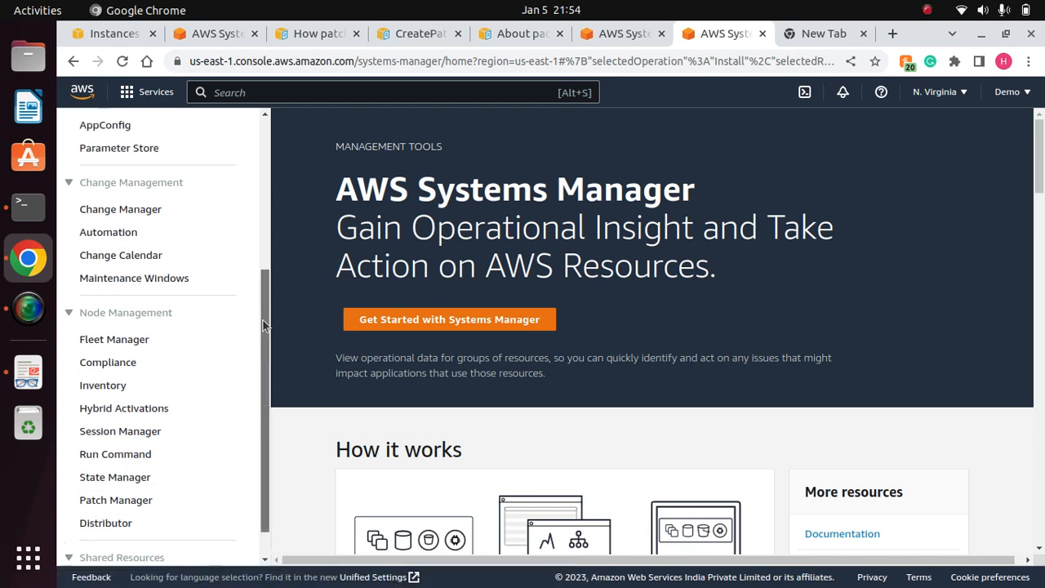
{"action": "left_click", "coordinate": [96, 285]}
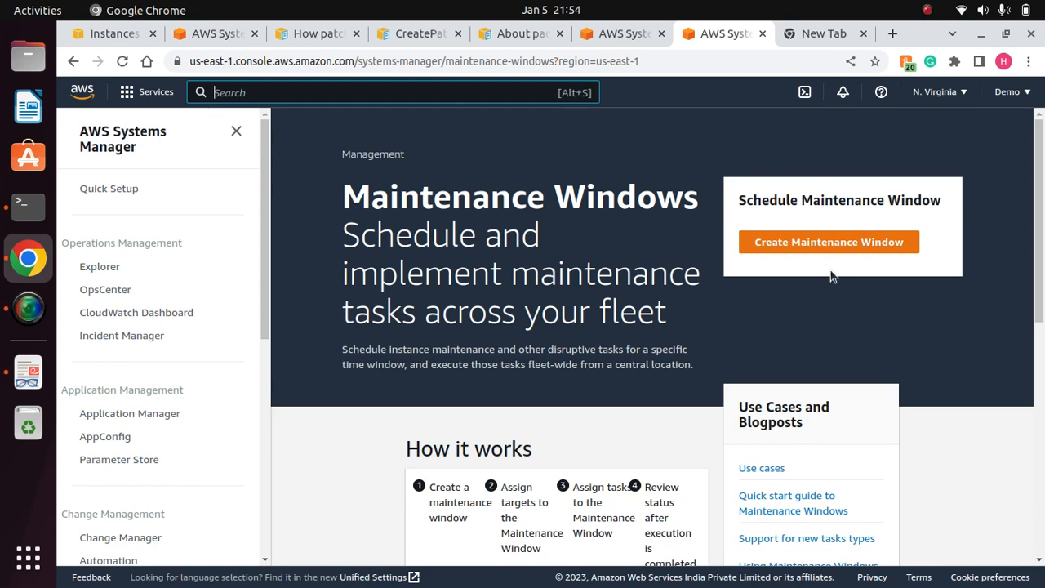
{"action": "left_click", "coordinate": [812, 247]}
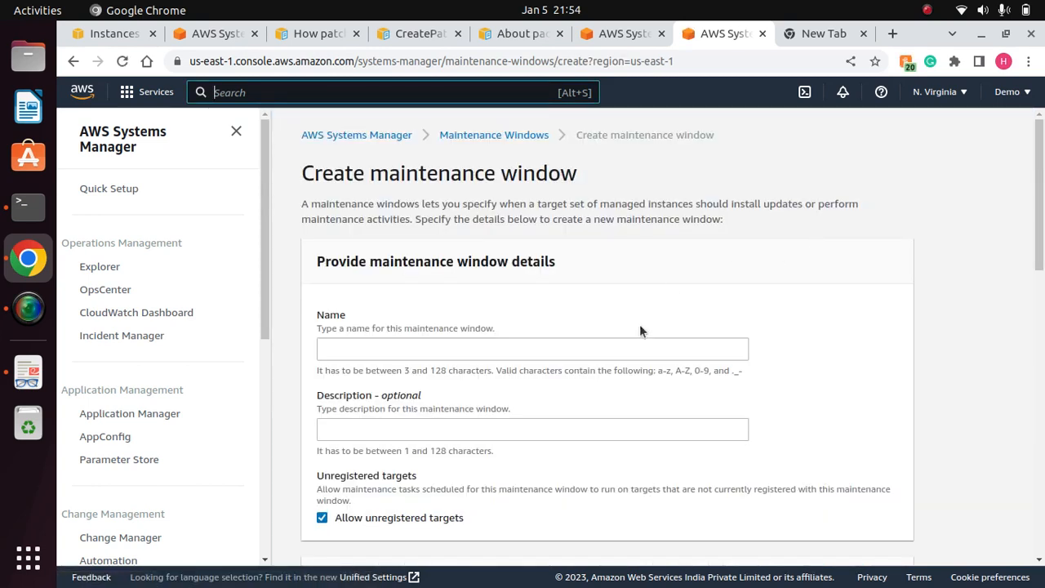
Name the new maintenance window MyMaintenanceWindow, leaving the description empty.
{"action": "left_click", "coordinate": [561, 350]}
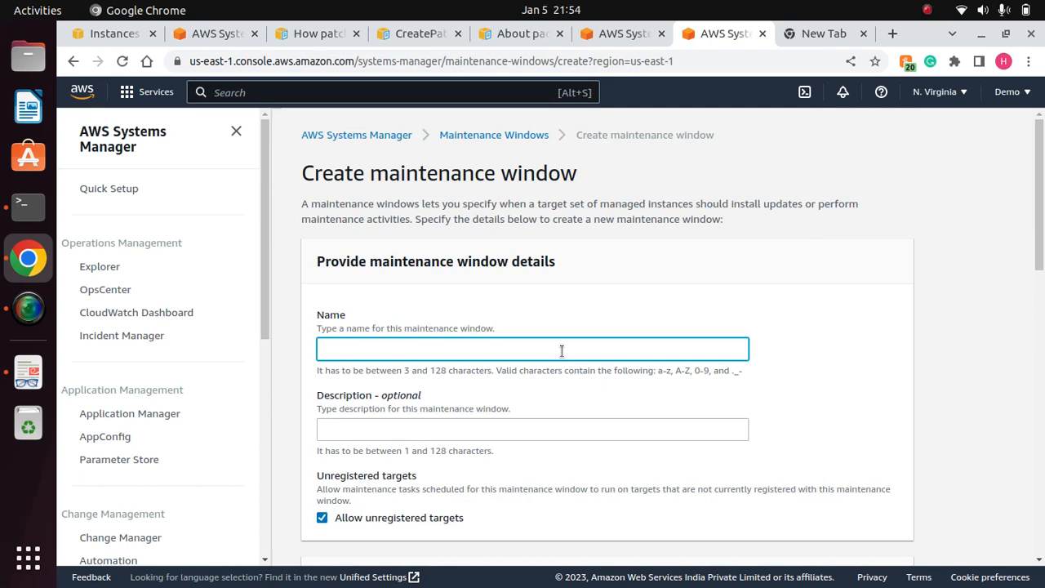
{"action": "type", "text": "MyMaintenanceWindow"}
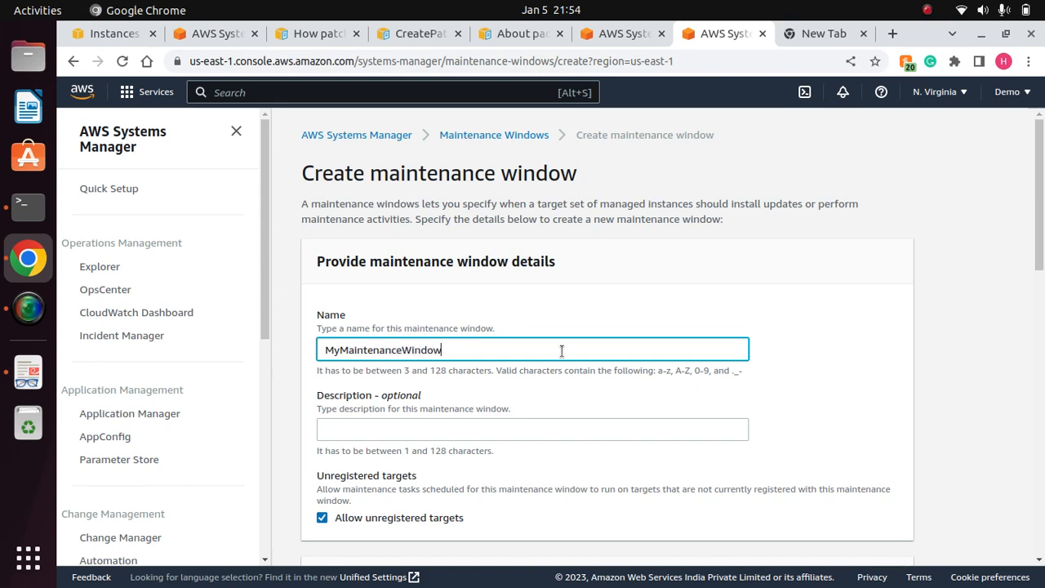
{"action": "left_click", "coordinate": [845, 336]}
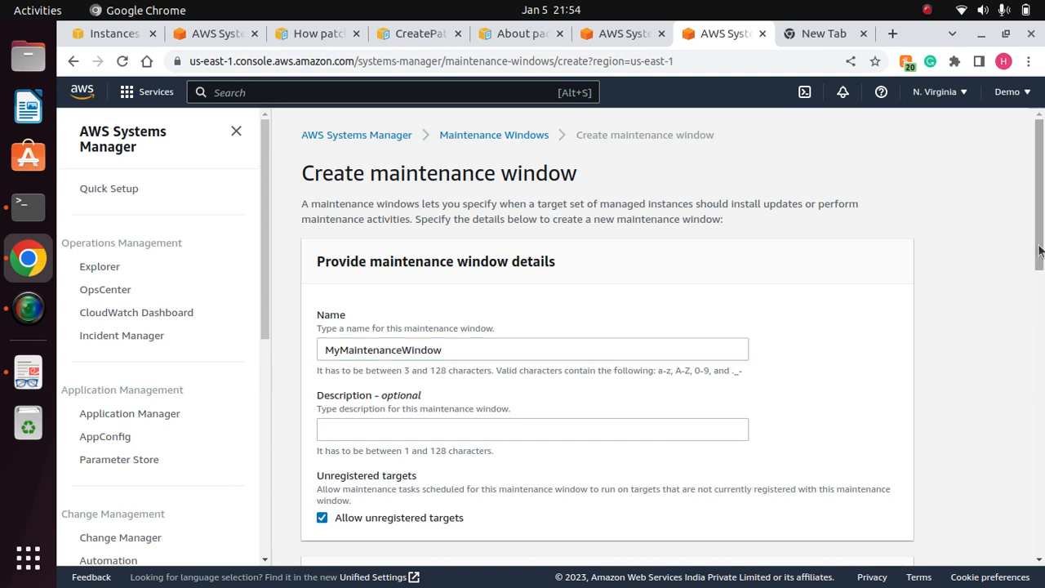
{"action": "left_click_drag", "start_coordinate": [1040, 248], "coordinate": [1038, 313]}
{"action": "left_click", "coordinate": [424, 245]}
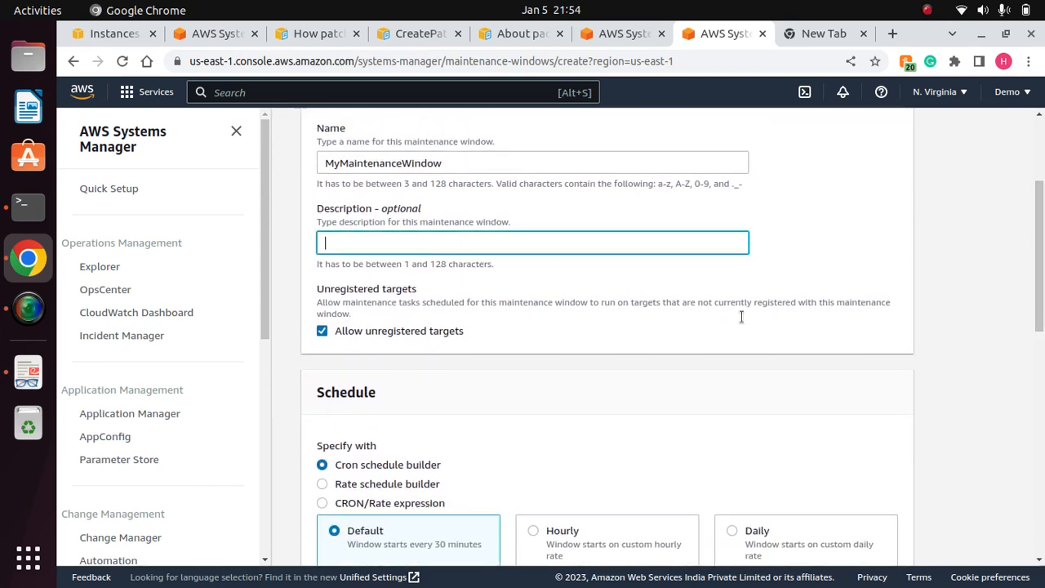
Set the maintenance window duration to 3 hours and stop initiating tasks 1 hour before the window closes.
{"action": "scroll", "coordinate": [571, 277], "scroll_direction": "down", "scroll_amount": 2}
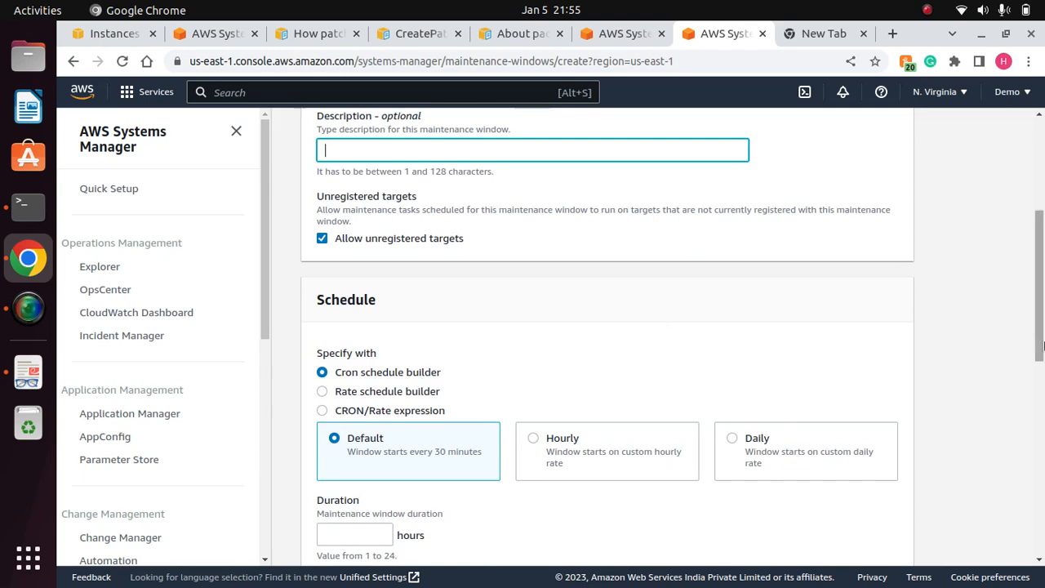
{"action": "left_click_drag", "start_coordinate": [1039, 329], "coordinate": [1040, 363]}
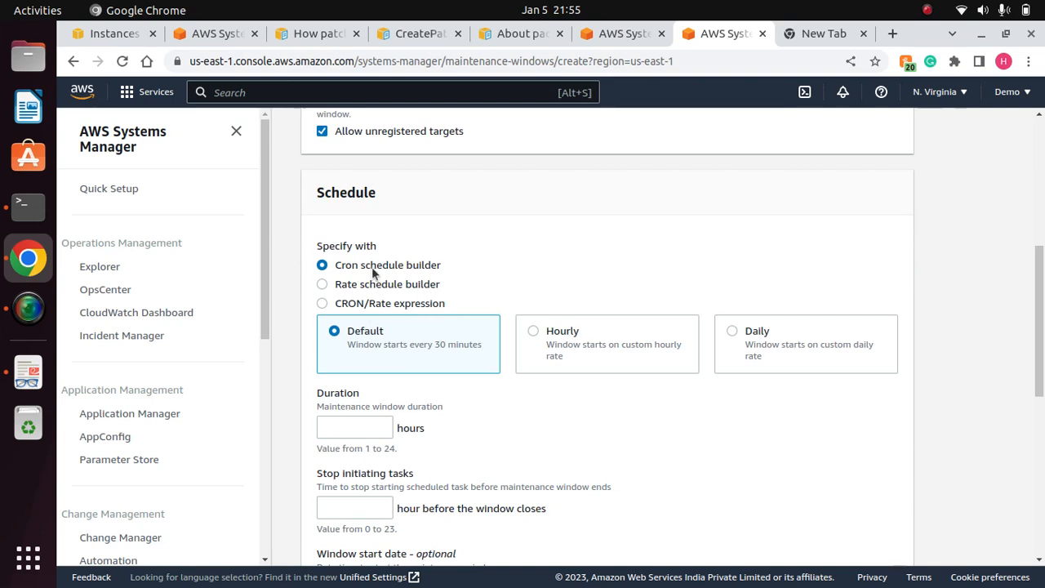
{"action": "left_click", "coordinate": [343, 430]}
{"action": "scroll", "coordinate": [1043, 325], "scroll_direction": "down", "scroll_amount": 2}
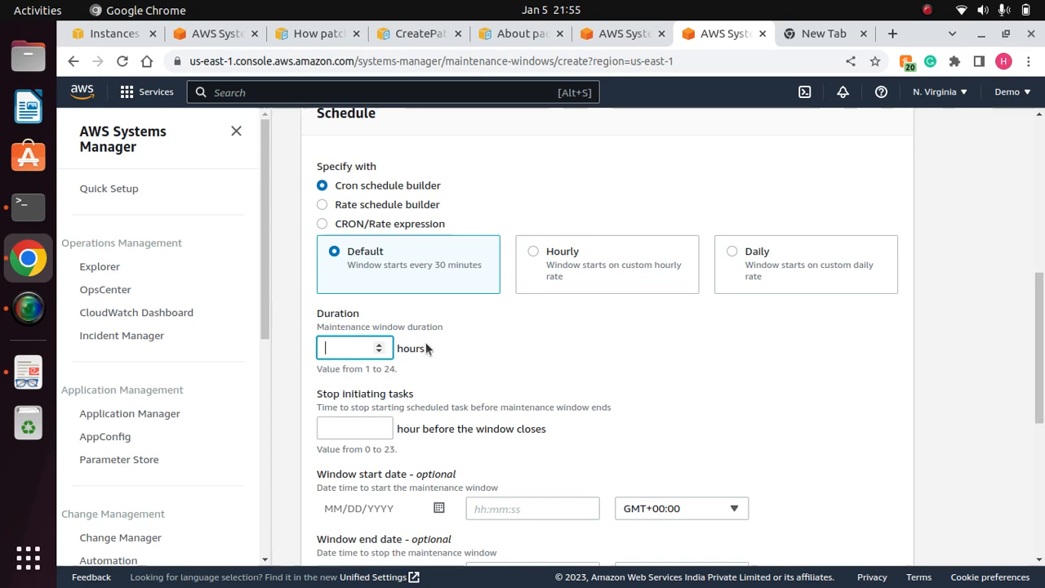
{"action": "type", "text": "3"}
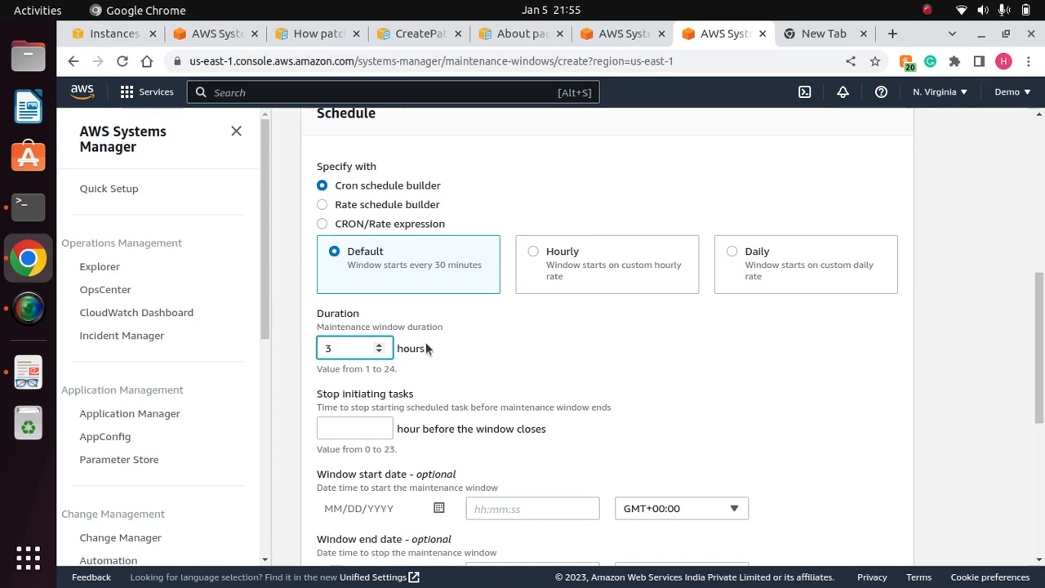
{"action": "left_click", "coordinate": [560, 346]}
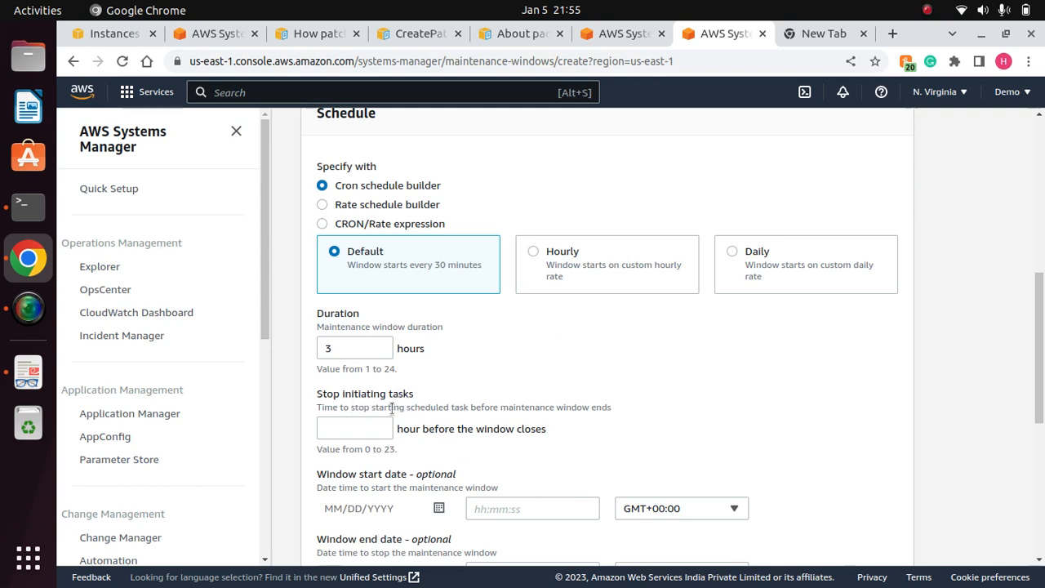
{"action": "left_click", "coordinate": [358, 427]}
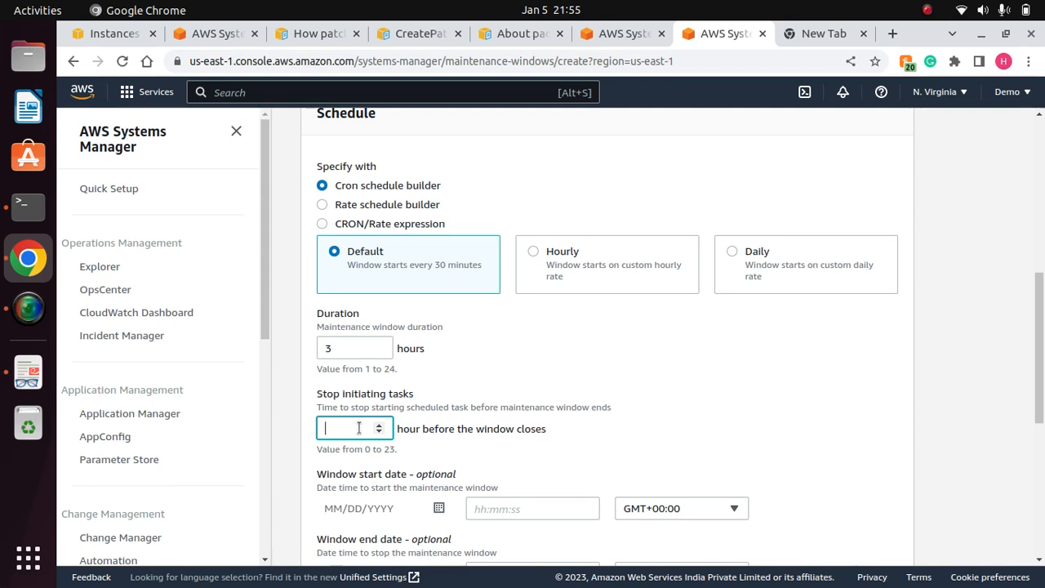
{"action": "left_click", "coordinate": [625, 372]}
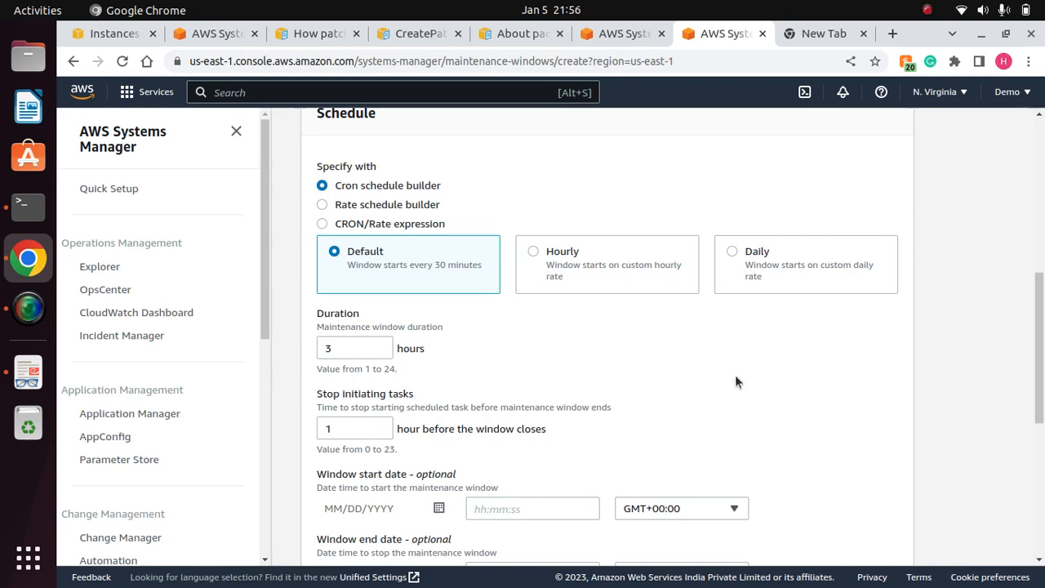
Examine the optional window start and end dates, their GMT offsets, the schedule timezone choices and the tag section.
{"action": "scroll", "coordinate": [735, 380], "scroll_direction": "down", "scroll_amount": 3}
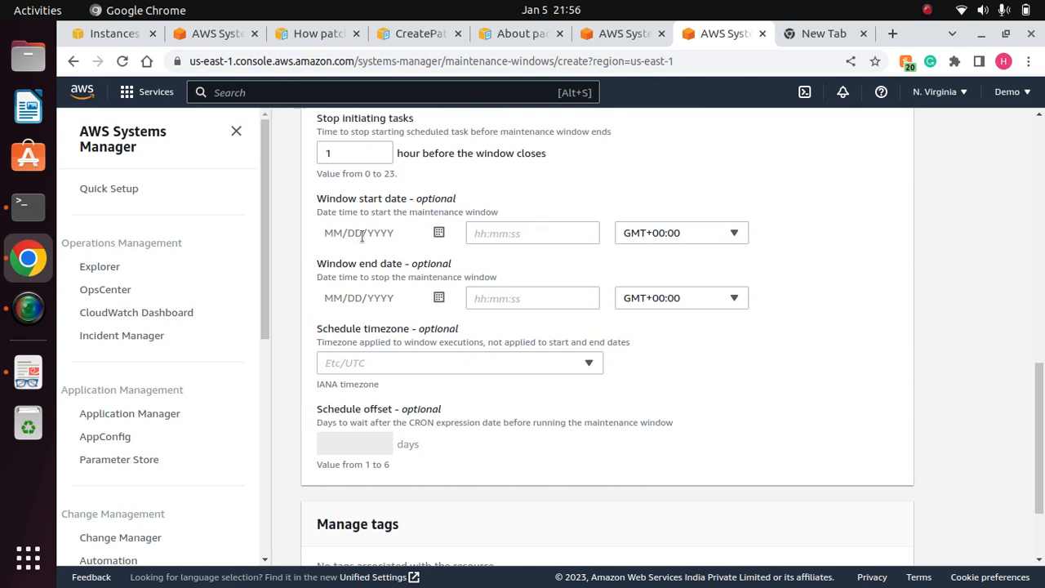
{"action": "left_click", "coordinate": [711, 234]}
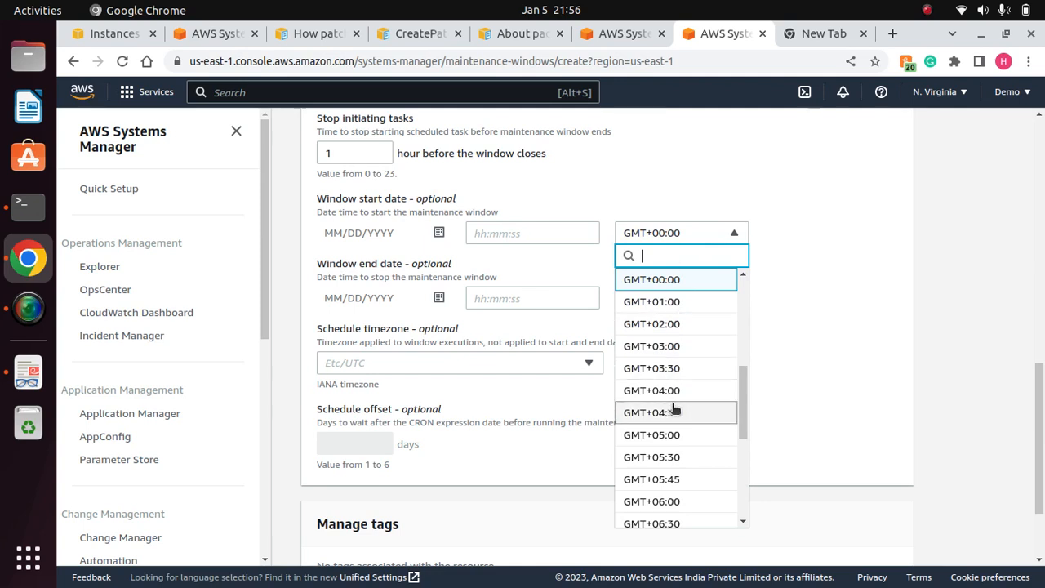
{"action": "left_click", "coordinate": [865, 274]}
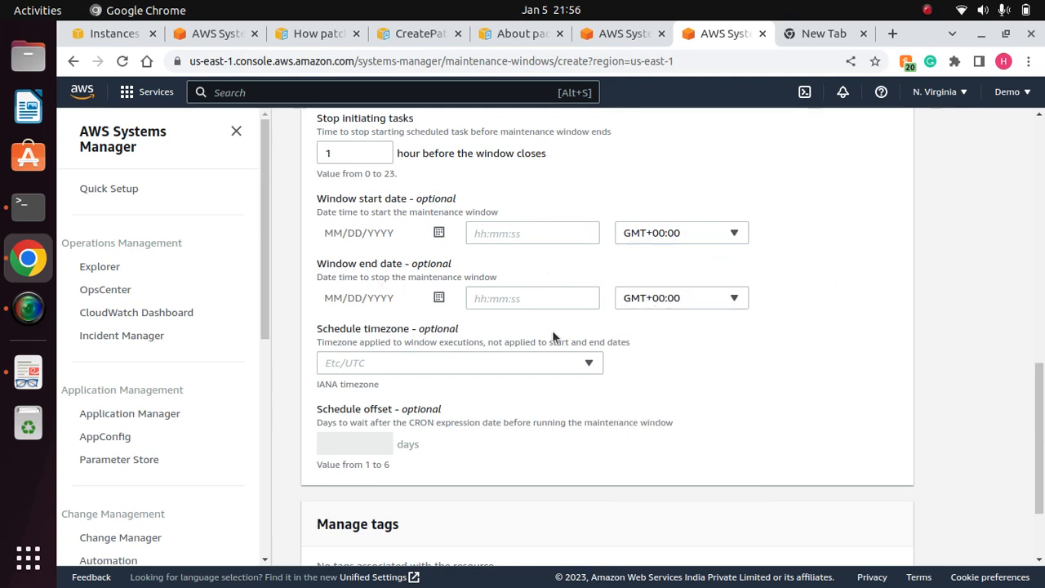
{"action": "left_click", "coordinate": [511, 369]}
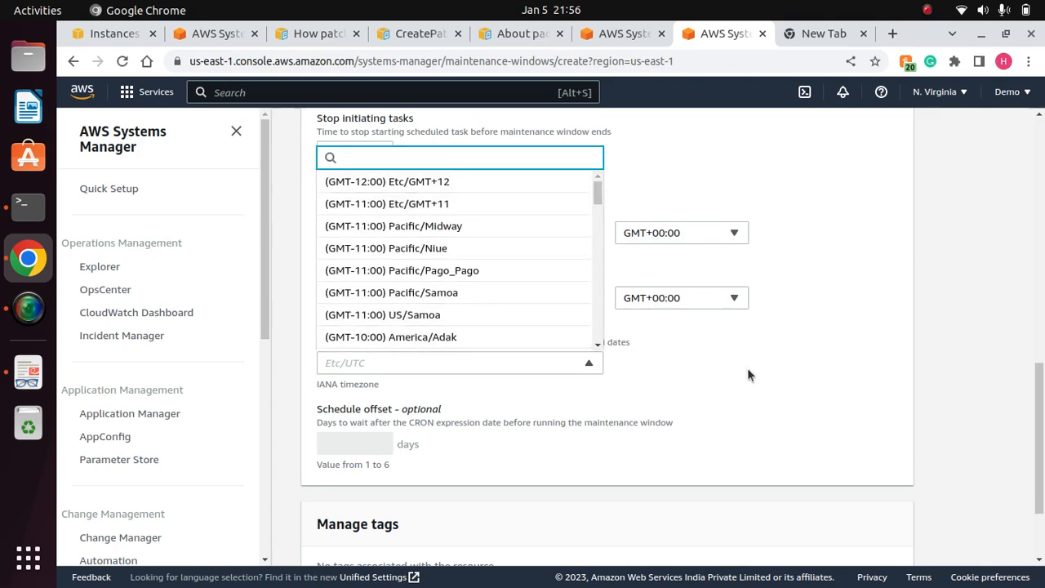
{"action": "left_click", "coordinate": [748, 376]}
{"action": "left_click", "coordinate": [588, 363]}
{"action": "left_click", "coordinate": [774, 386]}
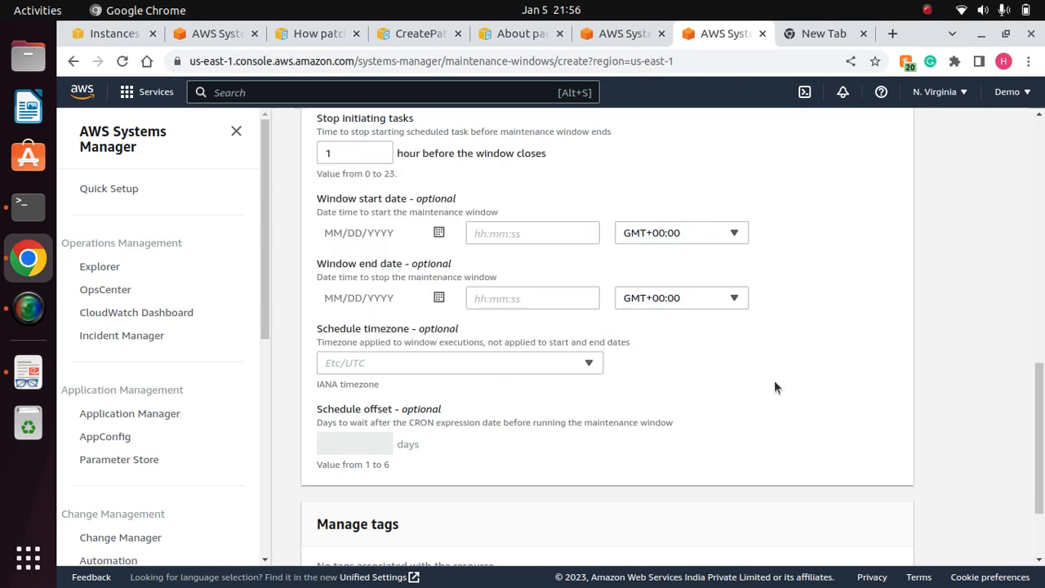
{"action": "scroll", "coordinate": [1040, 457], "scroll_direction": "down", "scroll_amount": 3}
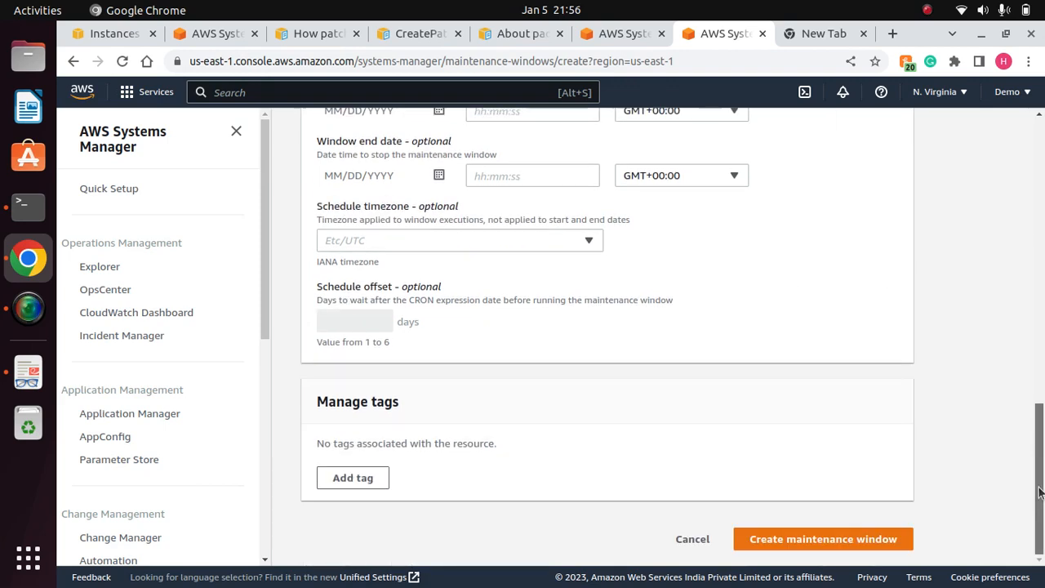
Look through the hourly and daily cron schedules and the rate schedule builder, and switch the schedule type to CRON/Rate expression.
{"action": "scroll", "coordinate": [1040, 490], "scroll_direction": "up", "scroll_amount": 6}
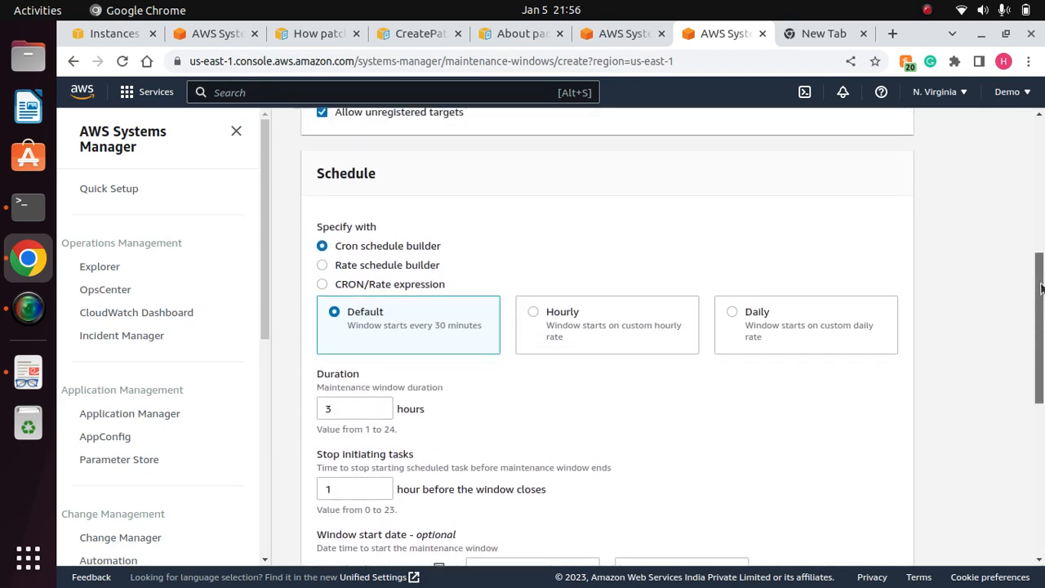
{"action": "left_click", "coordinate": [531, 324]}
{"action": "left_click", "coordinate": [416, 377]}
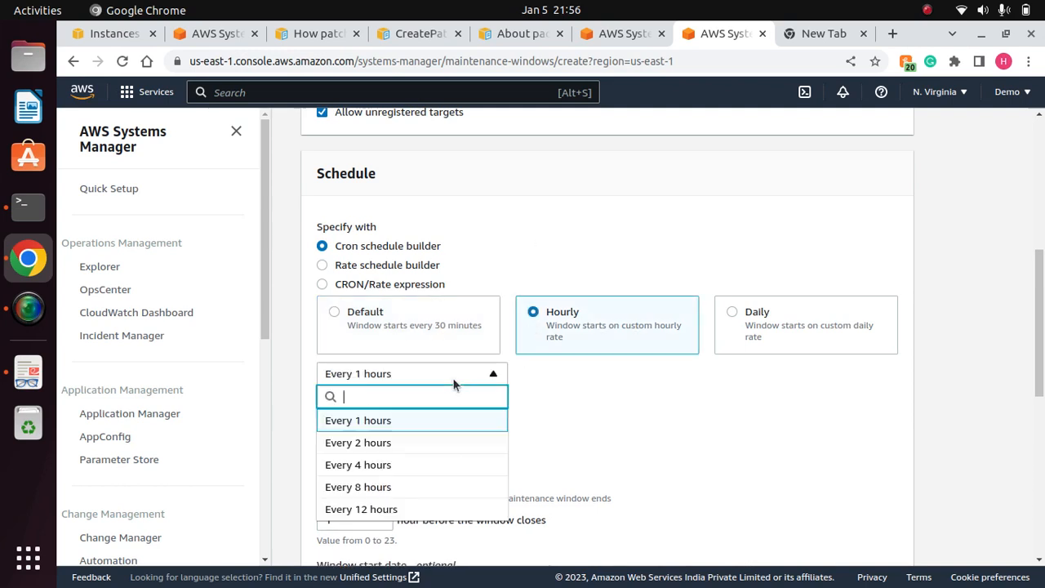
{"action": "left_click", "coordinate": [613, 390]}
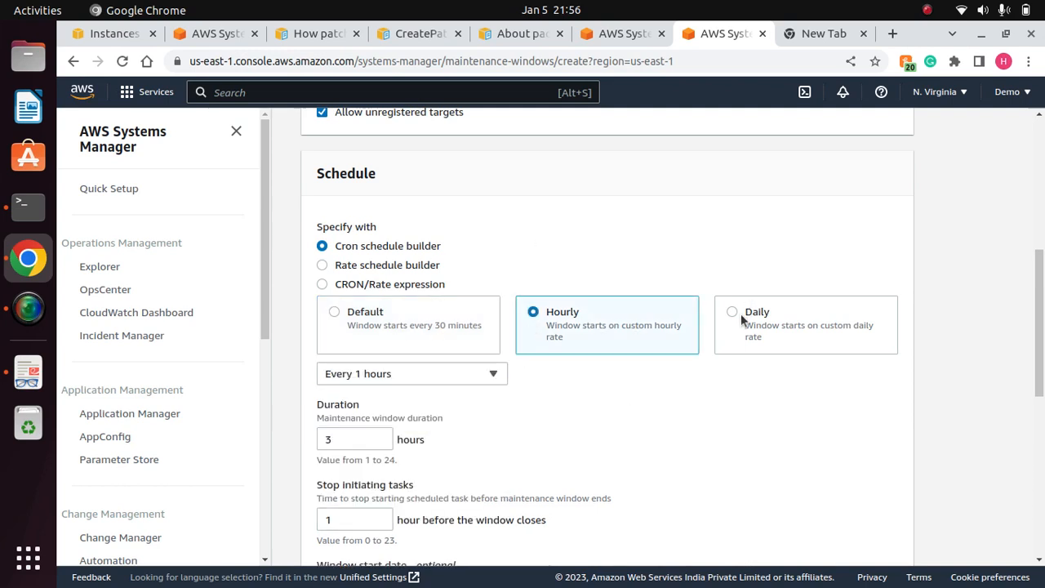
{"action": "left_click", "coordinate": [741, 315]}
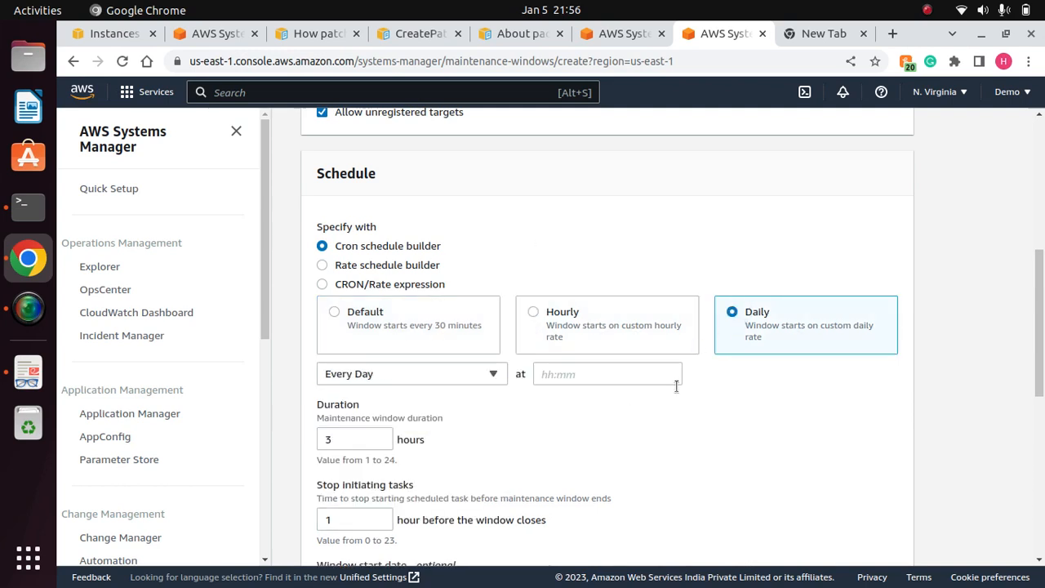
{"action": "left_click", "coordinate": [323, 266]}
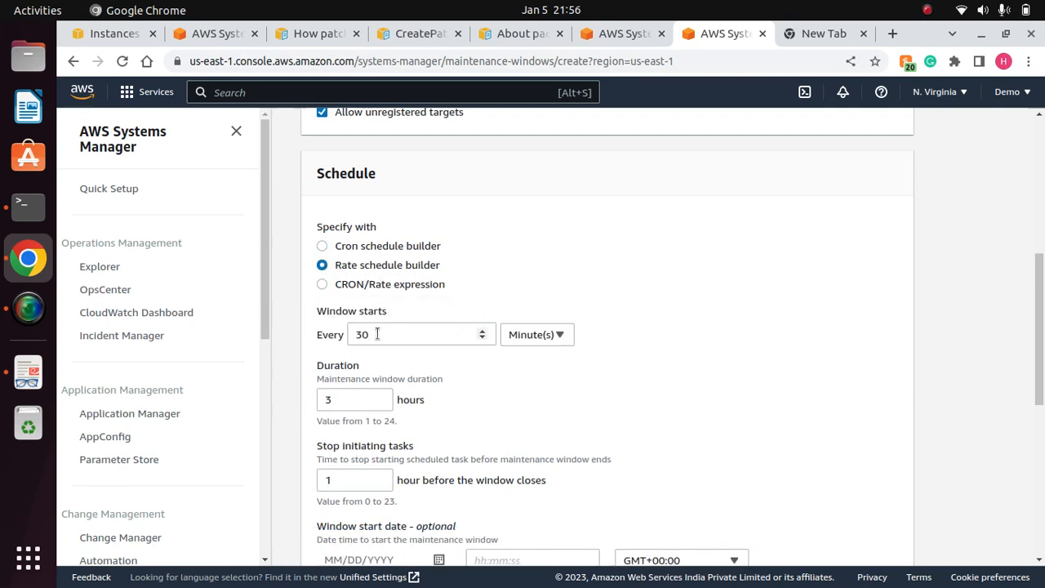
{"action": "left_click", "coordinate": [324, 284]}
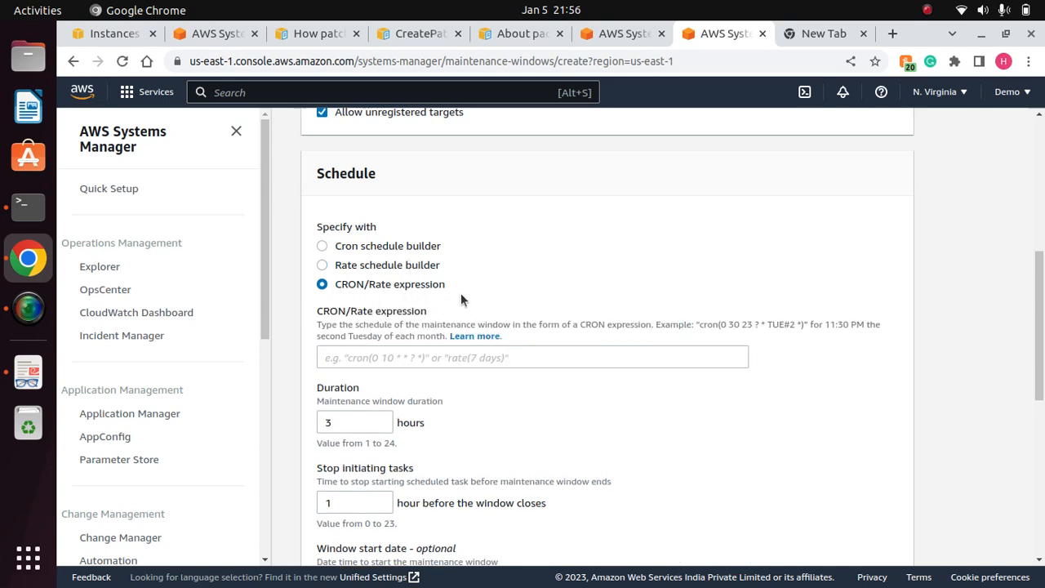
Schedule the maintenance window with the rate schedule builder every 30 minutes and set its duration to 1 hour.
{"action": "left_click", "coordinate": [325, 266]}
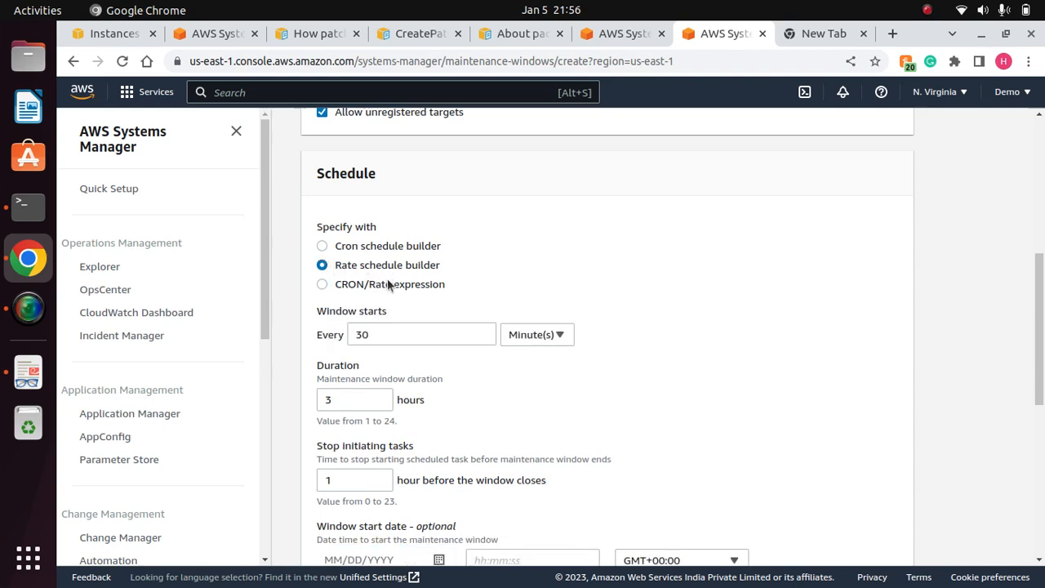
{"action": "left_click", "coordinate": [387, 334]}
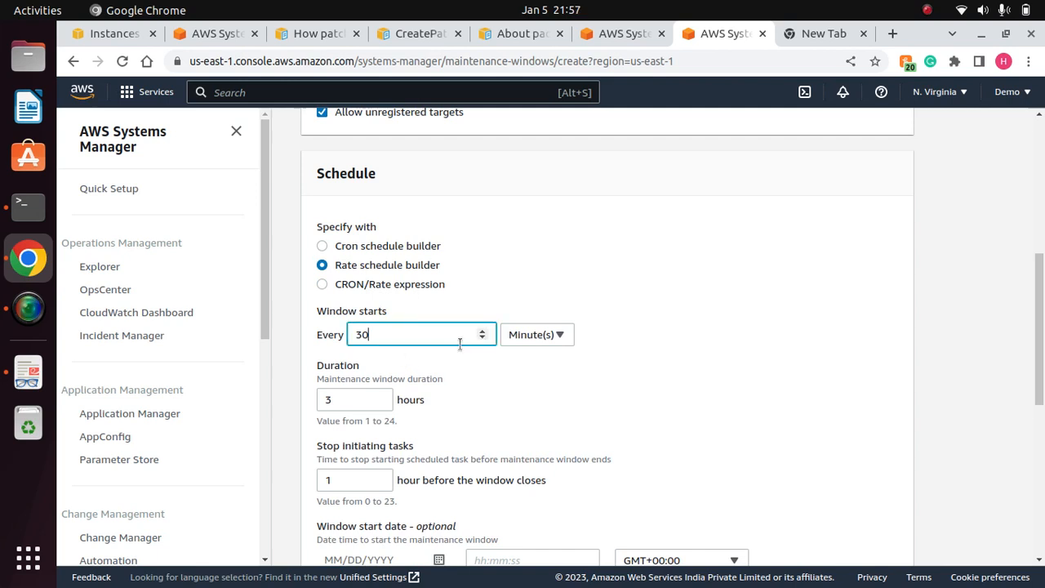
{"action": "left_click", "coordinate": [691, 410]}
{"action": "left_click", "coordinate": [348, 399]}
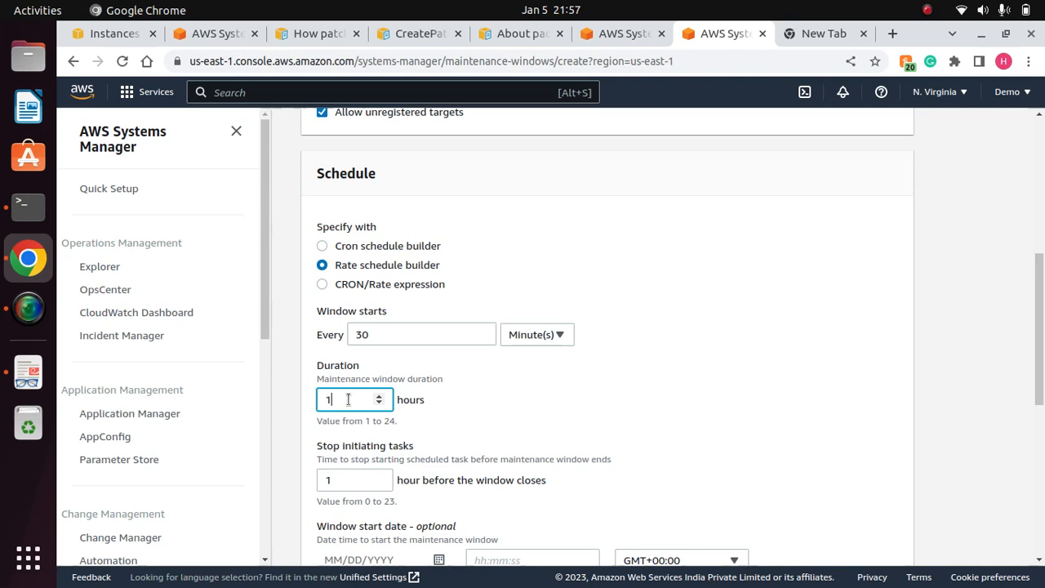
{"action": "left_click", "coordinate": [584, 393]}
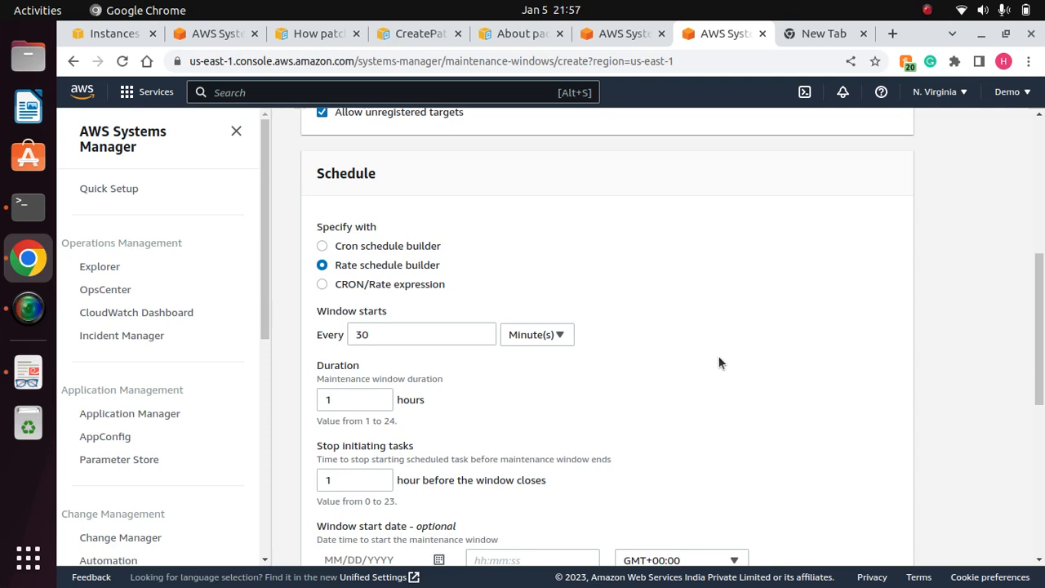
Set tasks to stop initiating 0 hours before the window closes, and create the maintenance window.
{"action": "left_click", "coordinate": [337, 483]}
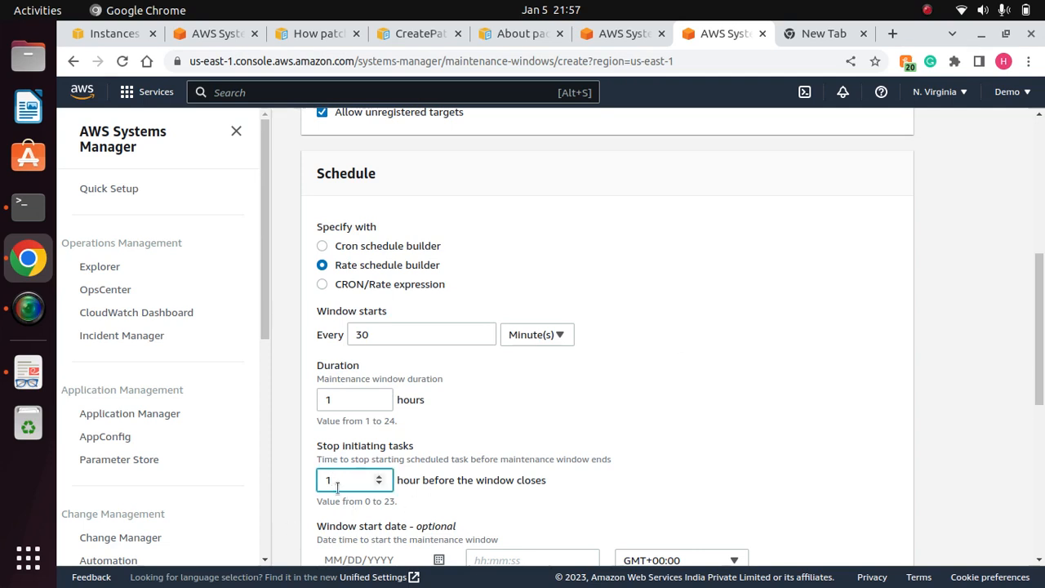
{"action": "type", "text": "0"}
{"action": "left_click", "coordinate": [800, 420]}
{"action": "left_click_drag", "start_coordinate": [1039, 383], "coordinate": [1042, 522]}
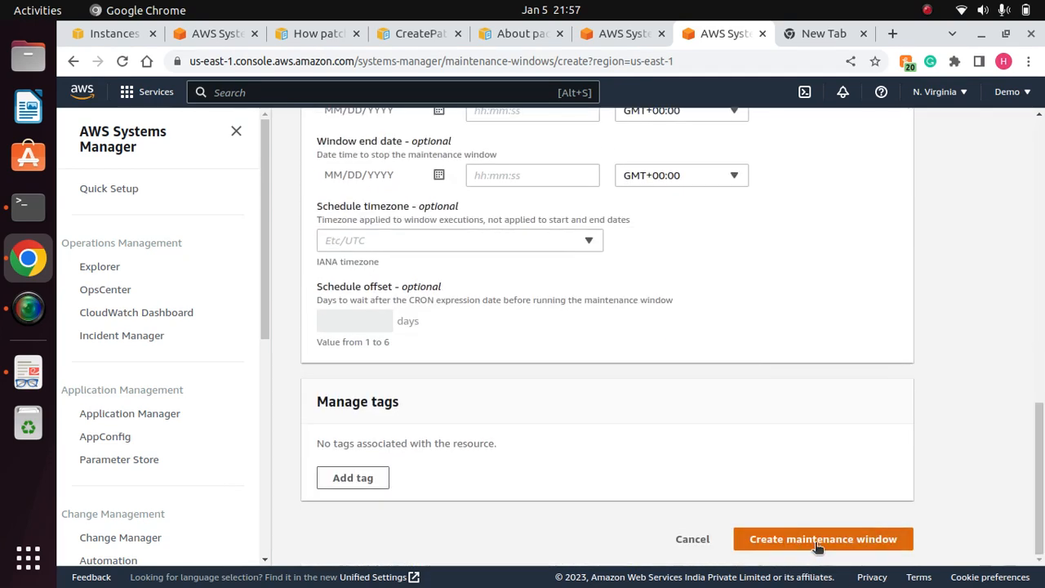
{"action": "left_click", "coordinate": [790, 542]}
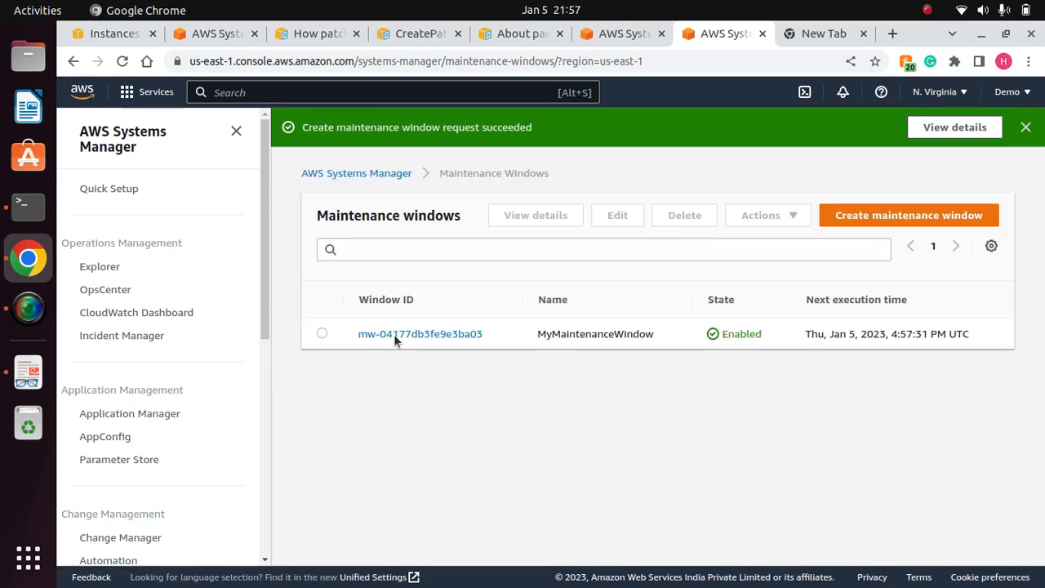
Select MyMaintenanceWindow and start registering targets for it.
{"action": "left_click", "coordinate": [324, 336]}
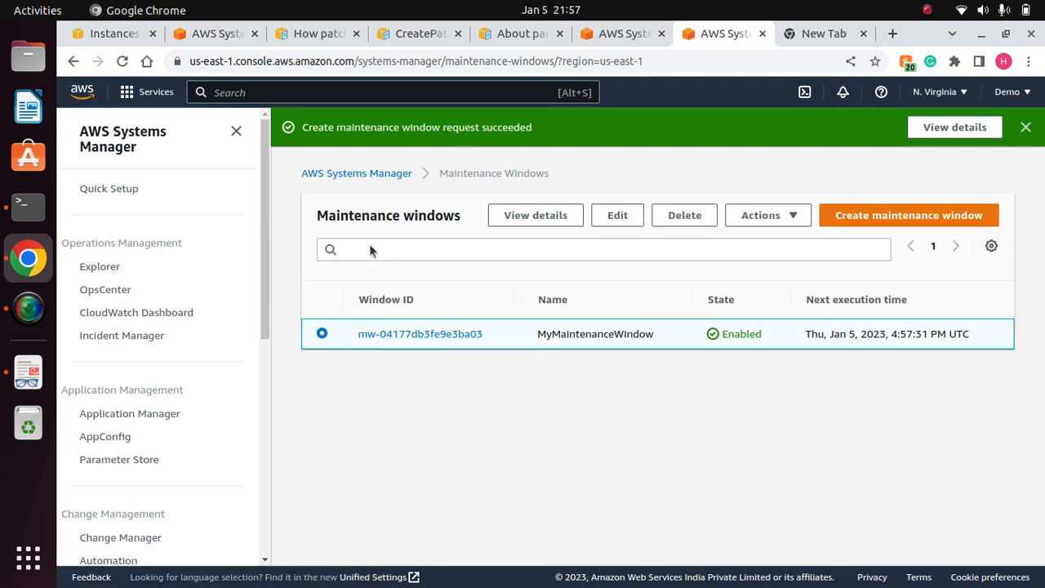
{"action": "left_click", "coordinate": [782, 217]}
{"action": "left_click", "coordinate": [771, 241]}
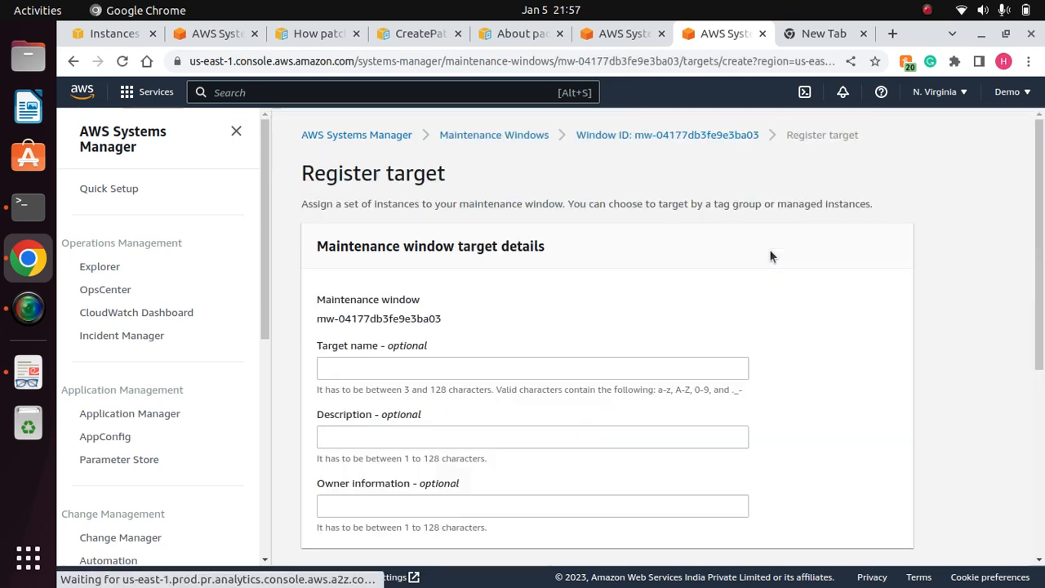
Look through the optional target name, description and owner information fields, leaving them empty.
{"action": "scroll", "coordinate": [1035, 318], "scroll_direction": "down", "scroll_amount": 1}
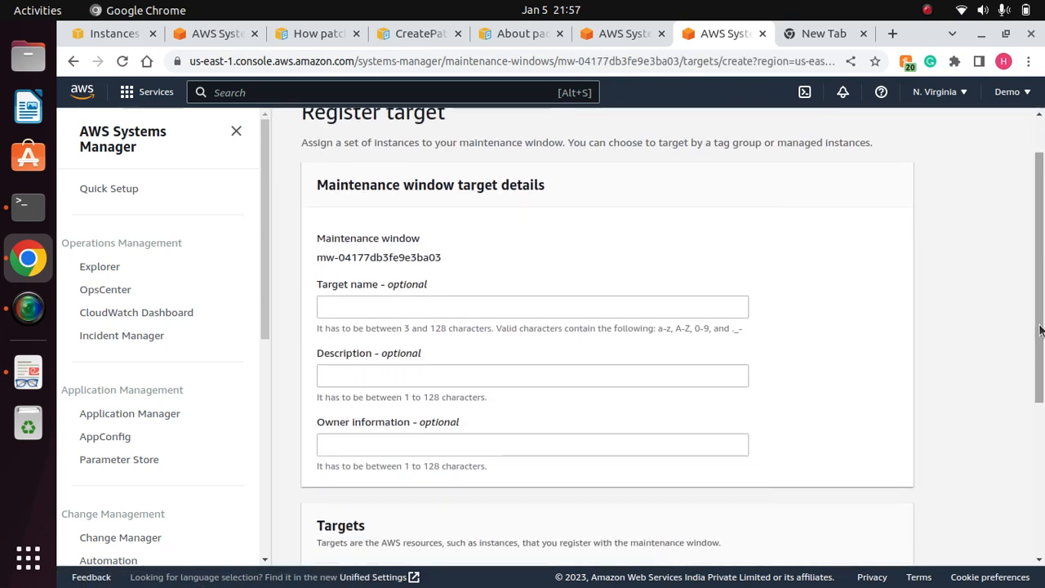
{"action": "left_click", "coordinate": [394, 308]}
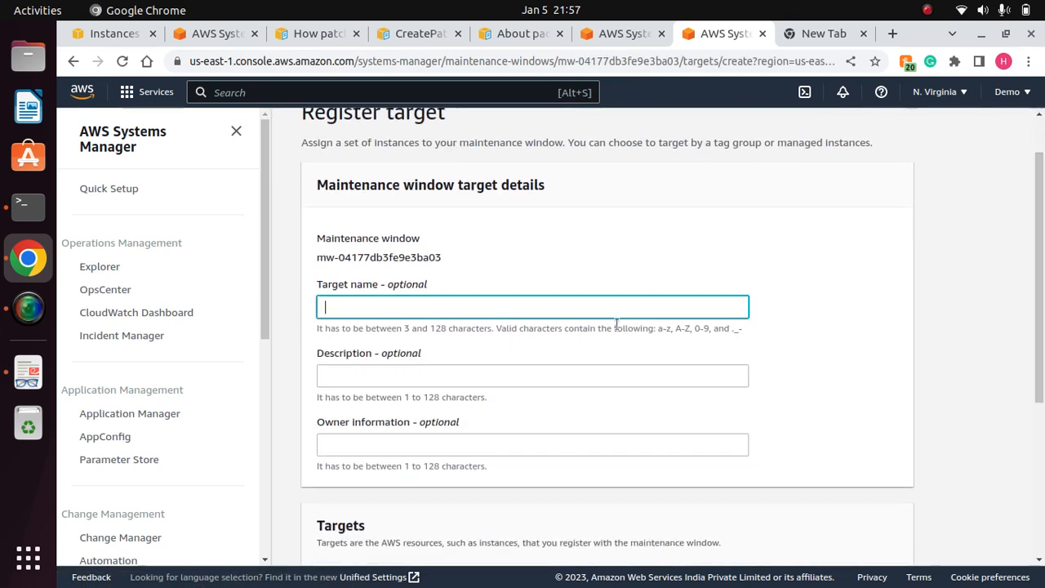
{"action": "left_click", "coordinate": [816, 277]}
{"action": "left_click_drag", "start_coordinate": [1041, 367], "coordinate": [1041, 442]}
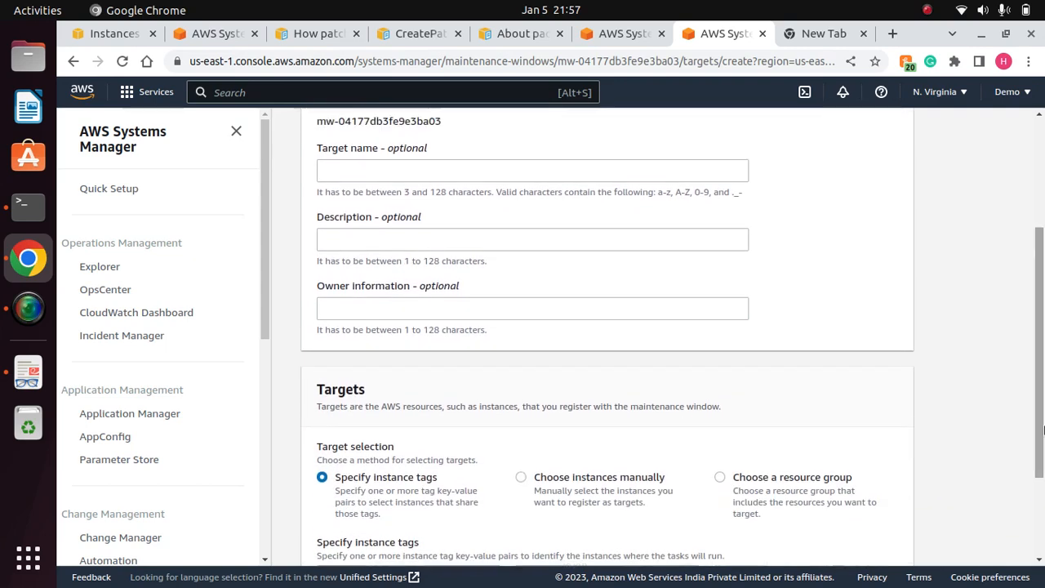
{"action": "left_click", "coordinate": [411, 237]}
{"action": "left_click", "coordinate": [813, 282]}
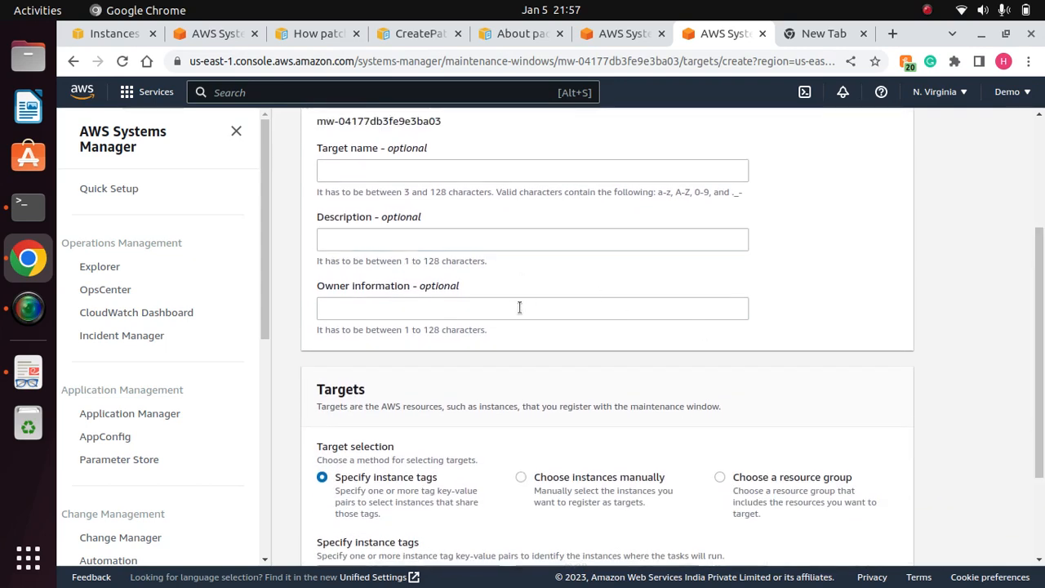
{"action": "left_click", "coordinate": [465, 309]}
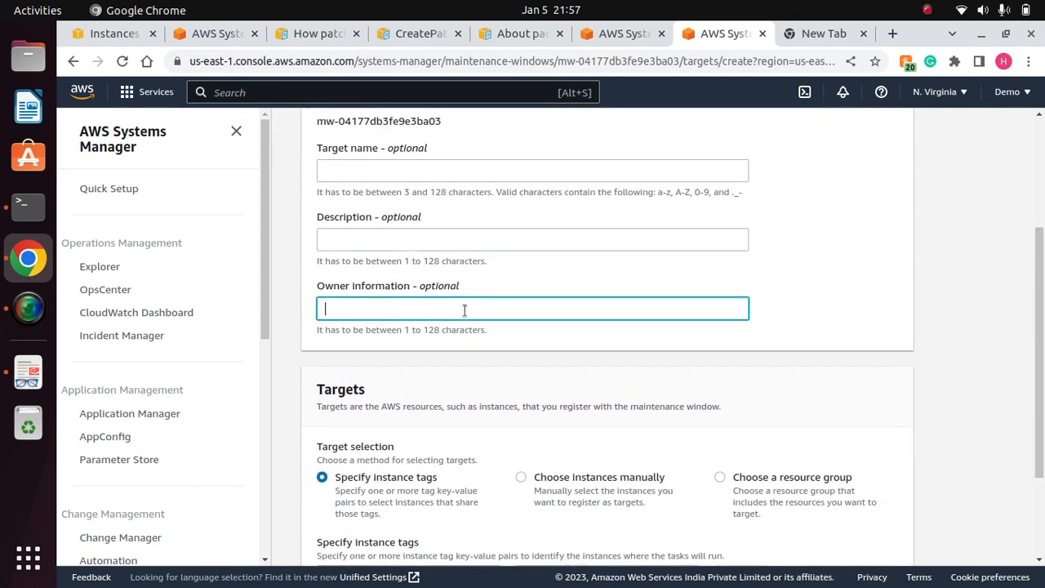
{"action": "left_click", "coordinate": [804, 306]}
{"action": "left_click_drag", "start_coordinate": [1042, 368], "coordinate": [1042, 445]}
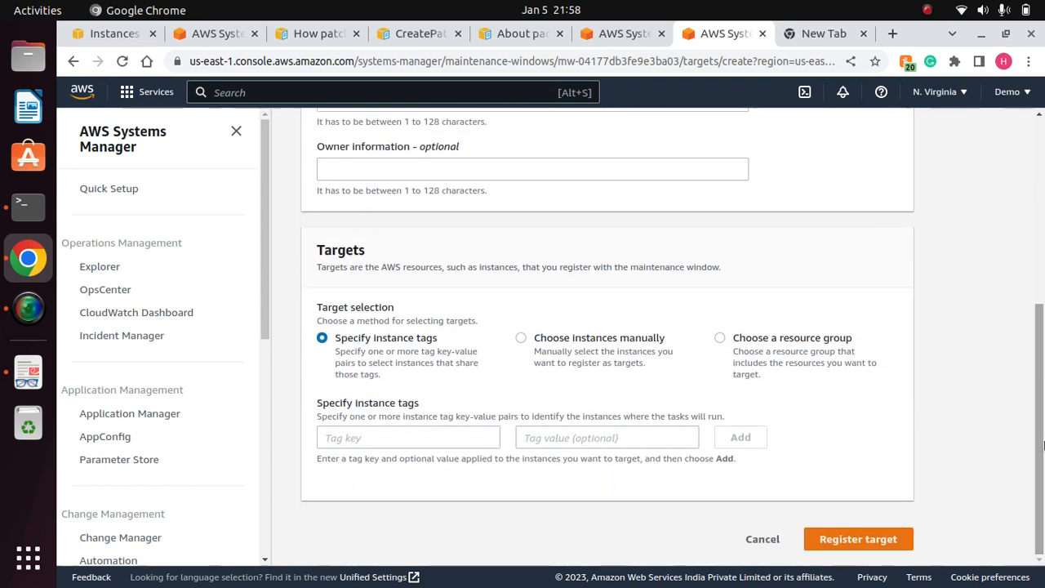
Examine the target selection methods: instance tags with key and value, manual instance choice, and resource group.
{"action": "left_click_drag", "start_coordinate": [335, 349], "coordinate": [445, 357]}
{"action": "left_click", "coordinate": [475, 364]}
{"action": "left_click", "coordinate": [365, 439]}
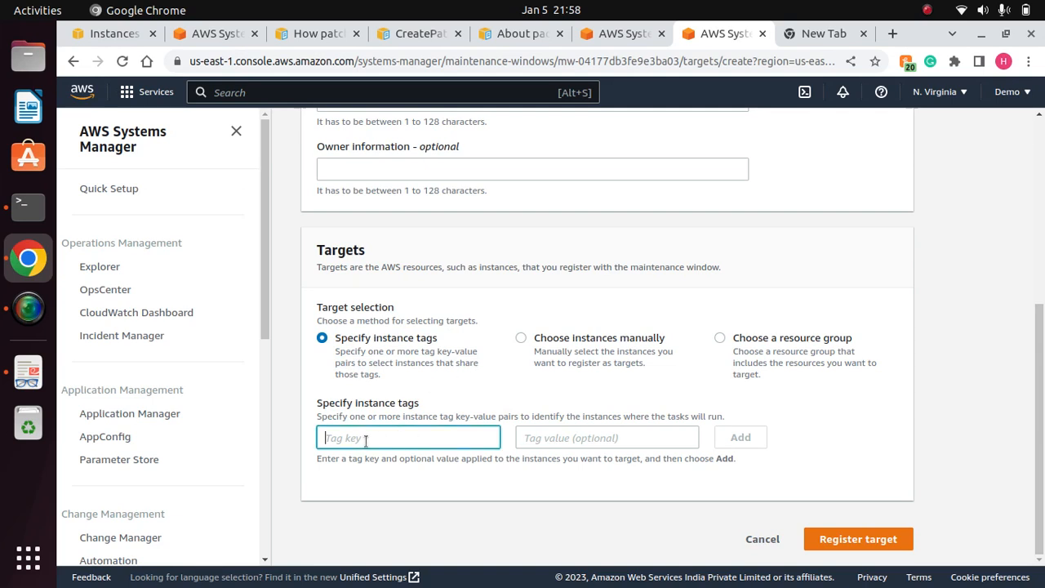
{"action": "left_click", "coordinate": [613, 441]}
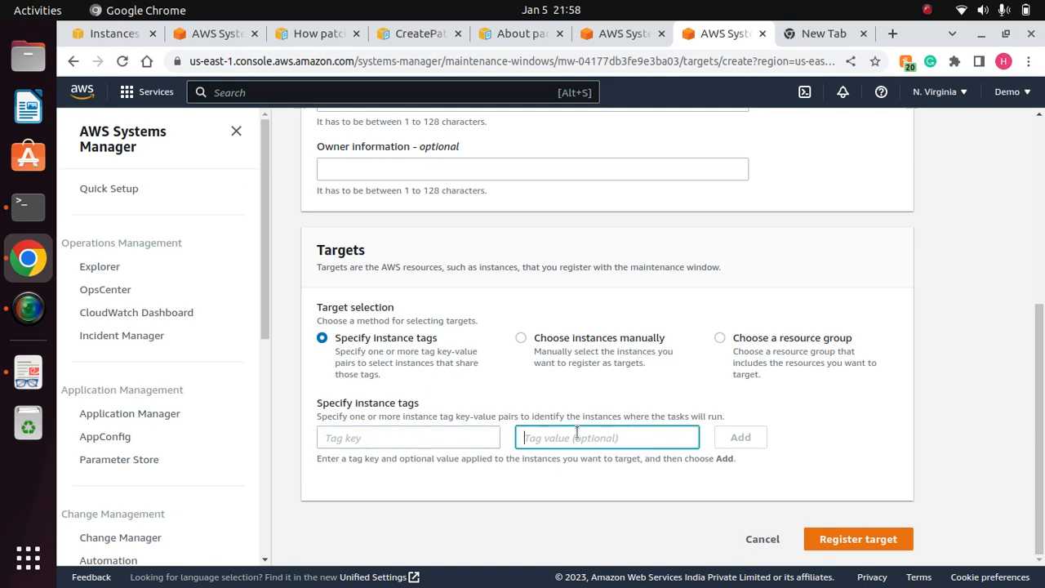
{"action": "left_click", "coordinate": [523, 337]}
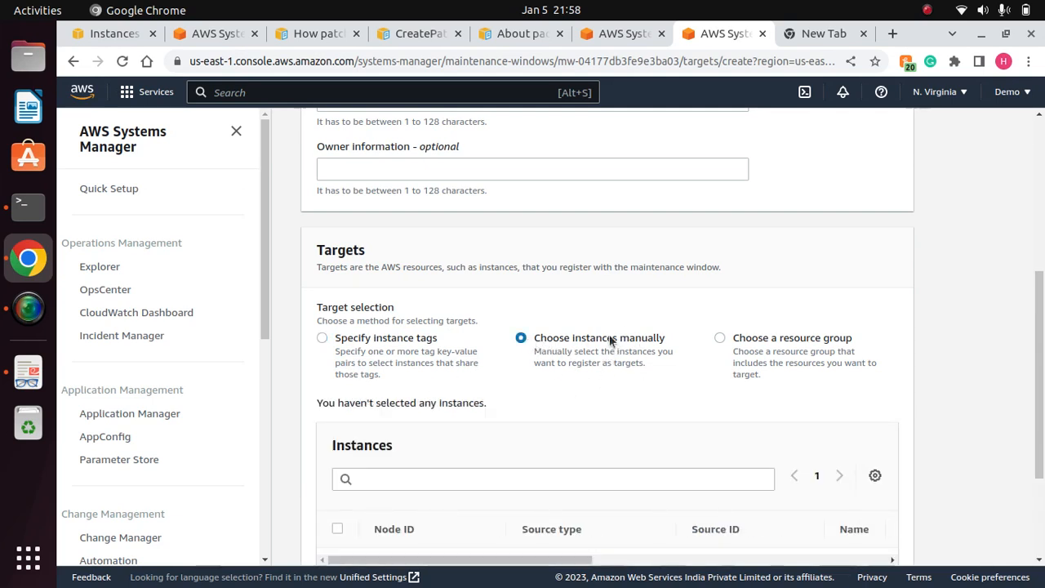
{"action": "scroll", "coordinate": [590, 415], "scroll_direction": "down", "scroll_amount": 4}
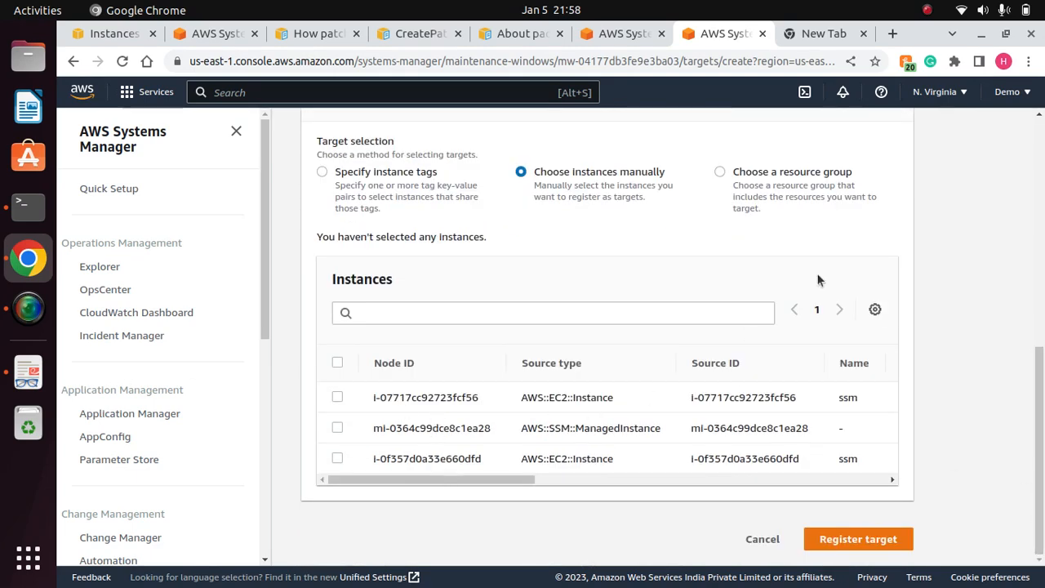
{"action": "left_click", "coordinate": [721, 171]}
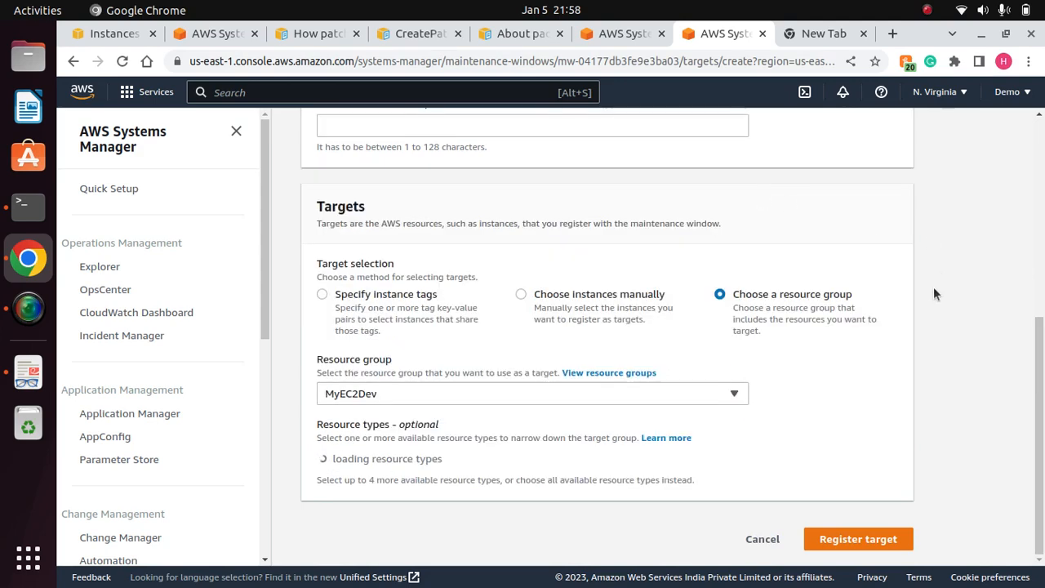
Choose instances manually, select i-07717cc92723fcf56, mi-0364c99dce8c1ea28 and i-0f357d0a33e660dfd, and register them as the window's target.
{"action": "left_click", "coordinate": [522, 264]}
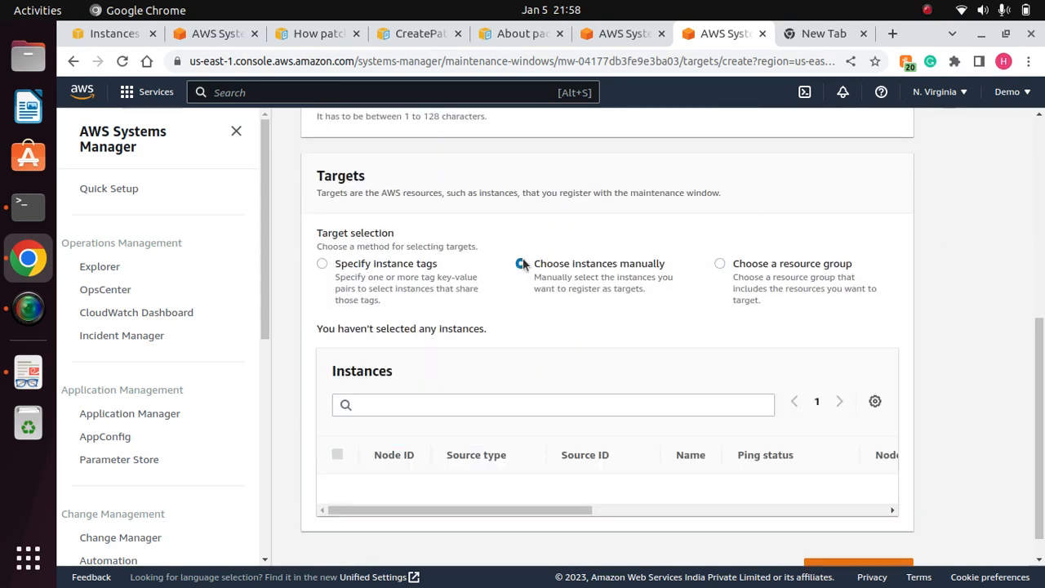
{"action": "scroll", "coordinate": [678, 370], "scroll_direction": "down", "scroll_amount": 2}
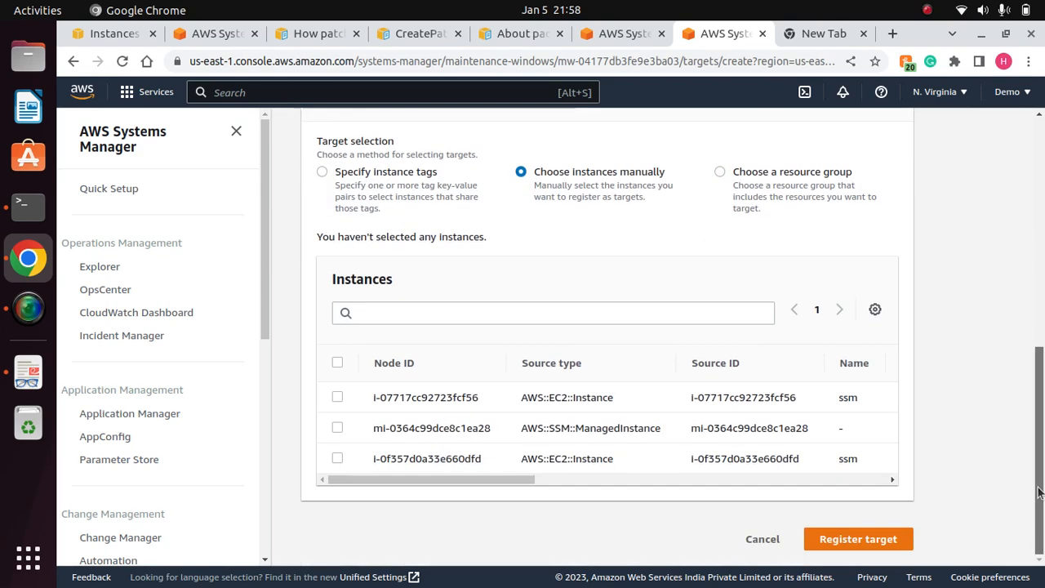
{"action": "left_click", "coordinate": [337, 399]}
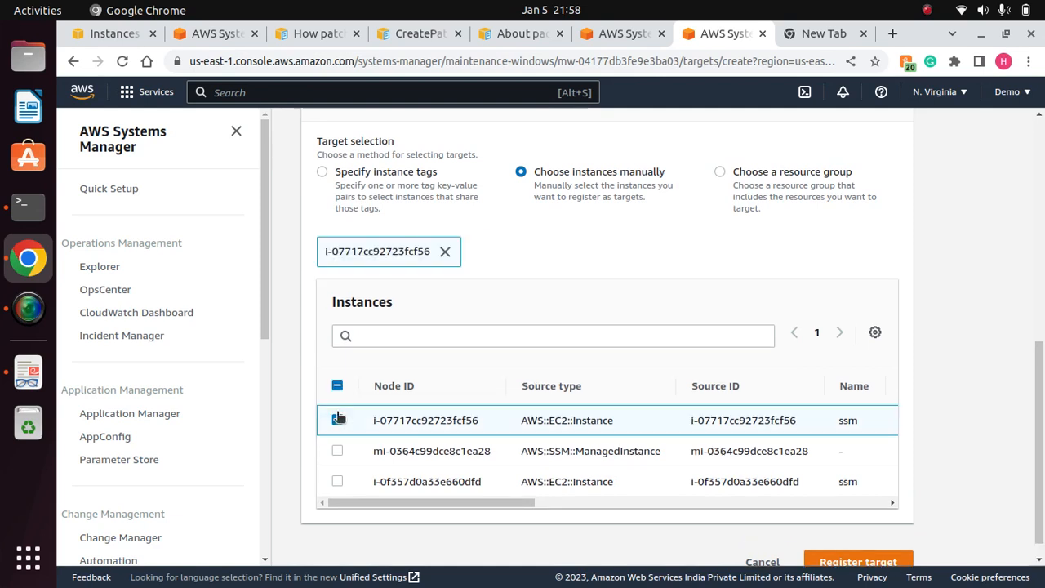
{"action": "left_click", "coordinate": [337, 451]}
{"action": "left_click", "coordinate": [337, 481]}
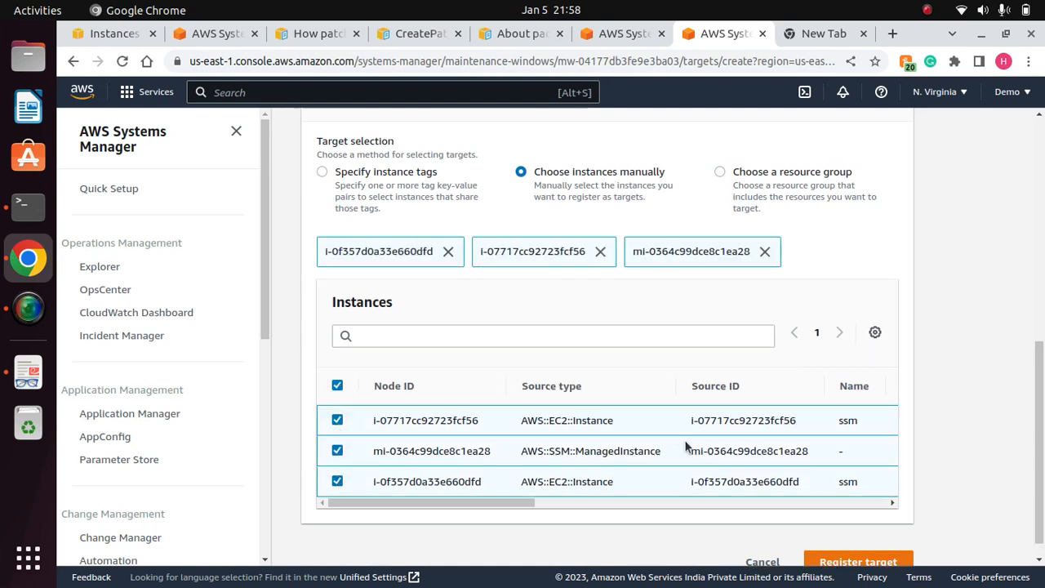
{"action": "left_click", "coordinate": [866, 562]}
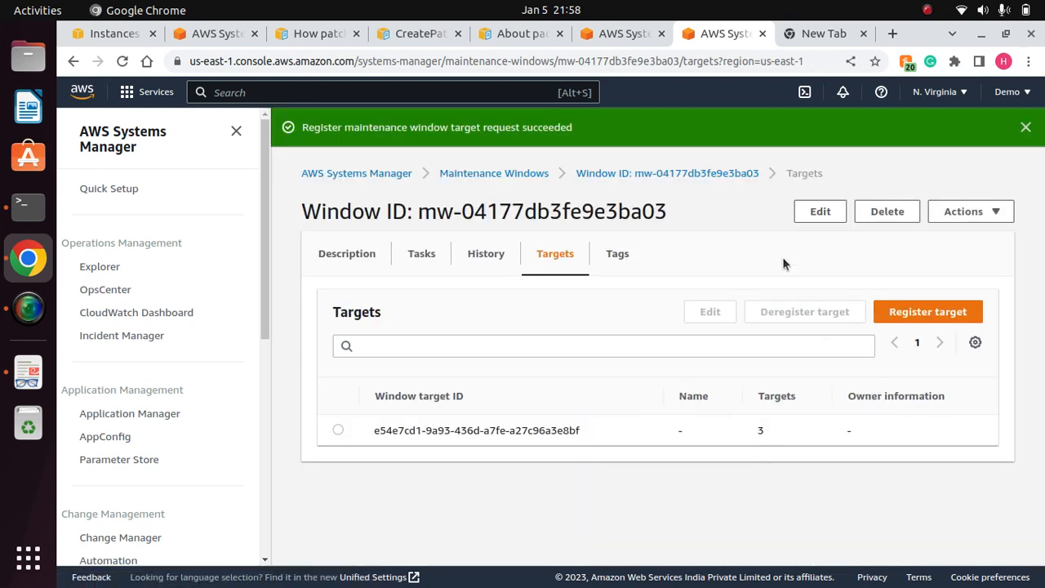
Dismiss the success message, check the registered target and view the maintenance window's task list.
{"action": "left_click", "coordinate": [1025, 127]}
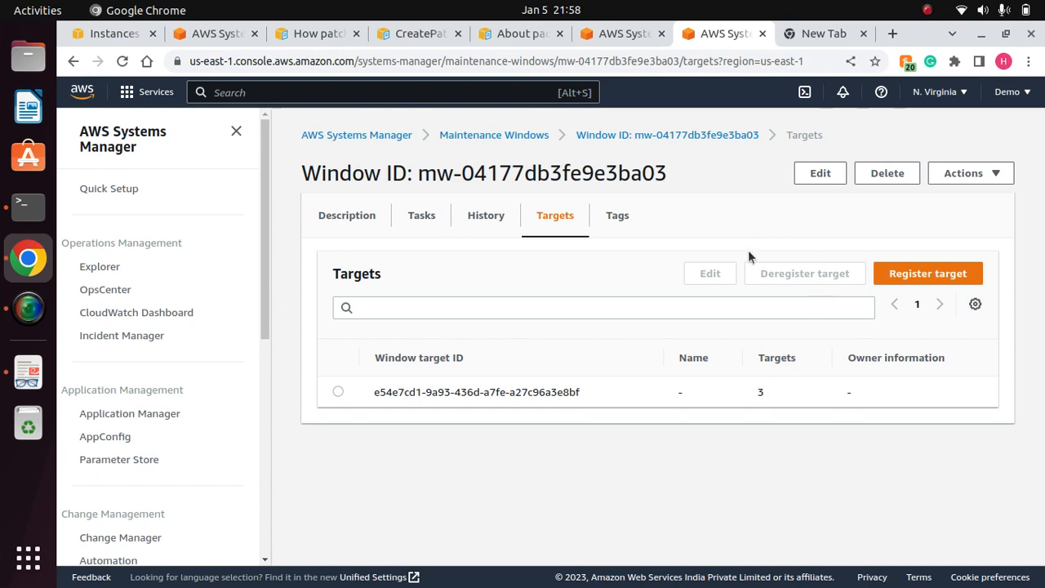
{"action": "left_click", "coordinate": [337, 392]}
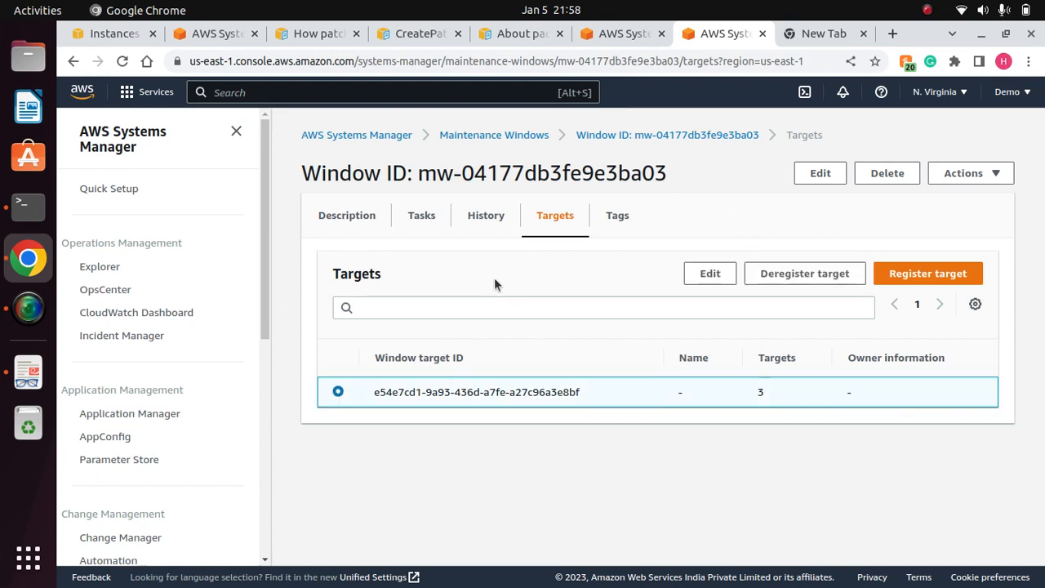
{"action": "left_click", "coordinate": [425, 217]}
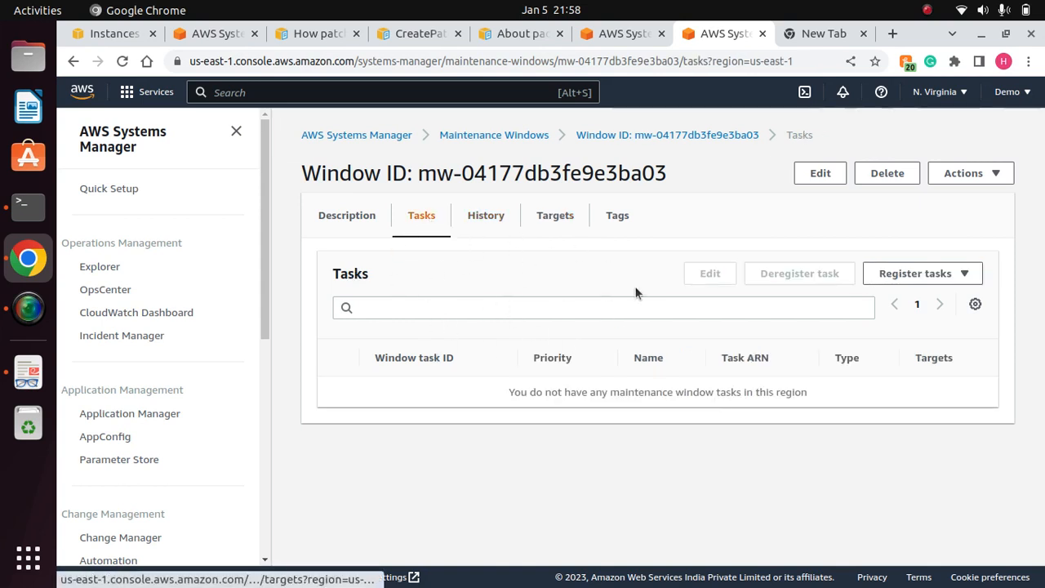
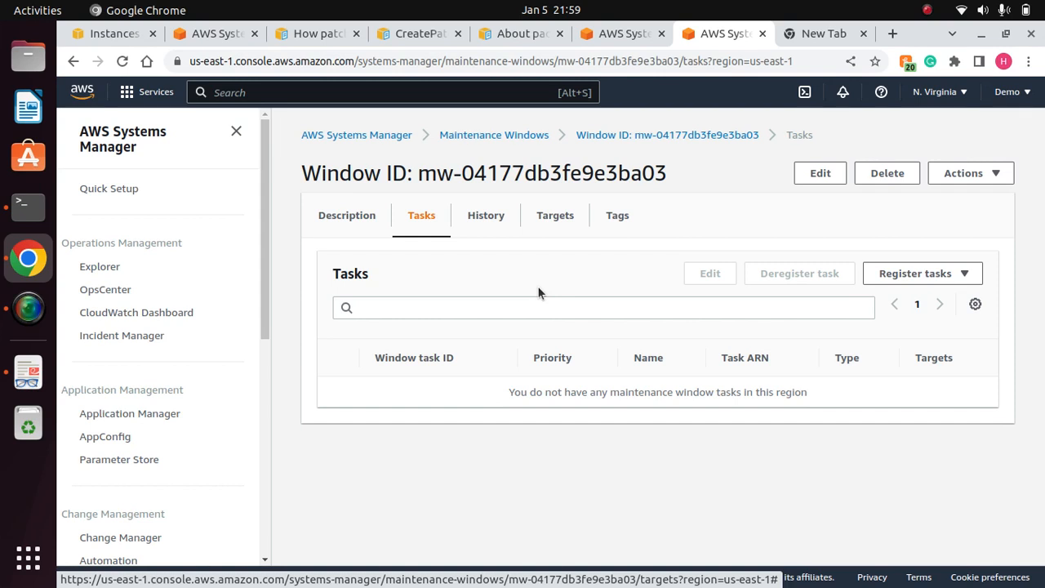
Start registering a Run command task for the maintenance window and check the form's heading.
{"action": "left_click", "coordinate": [965, 173]}
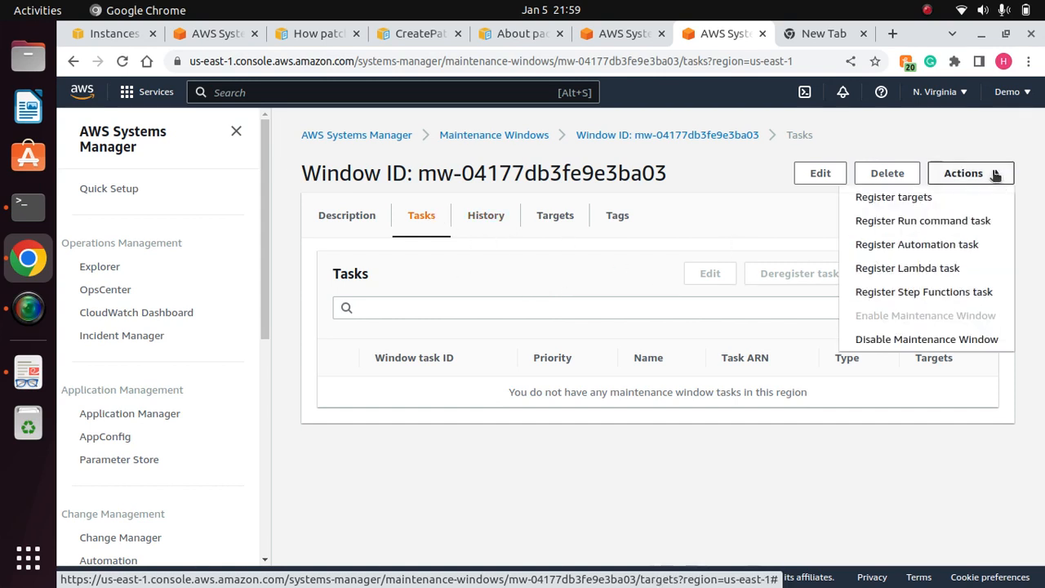
{"action": "left_click", "coordinate": [947, 225]}
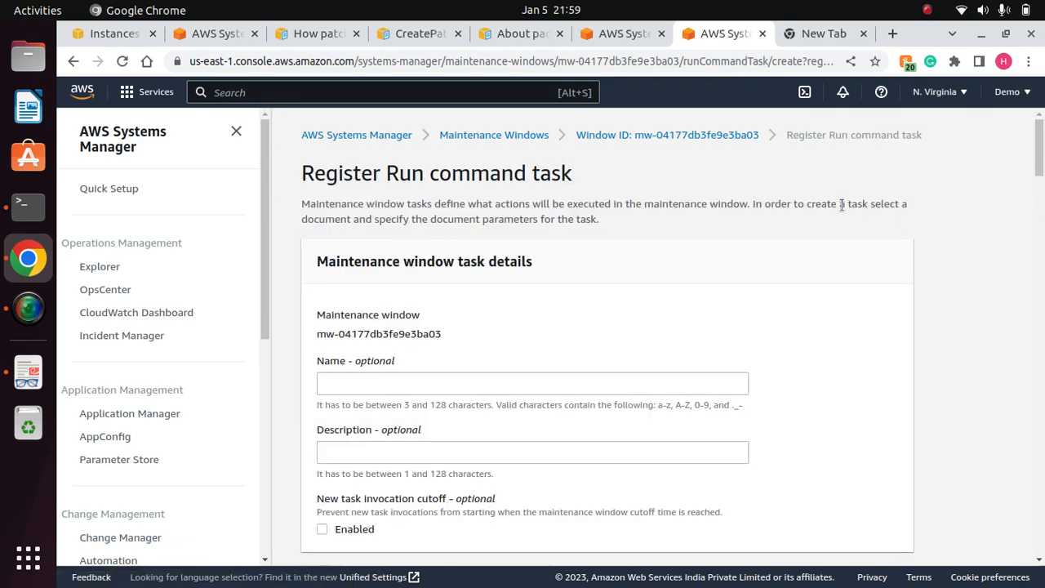
{"action": "mouse_move", "coordinate": [1040, 151]}
{"action": "left_mouse_down"}
{"action": "mouse_move", "coordinate": [1040, 176]}
{"action": "mouse_move", "coordinate": [1040, 152]}
{"action": "left_mouse_up"}
{"action": "left_click_drag", "start_coordinate": [591, 179], "coordinate": [288, 175]}
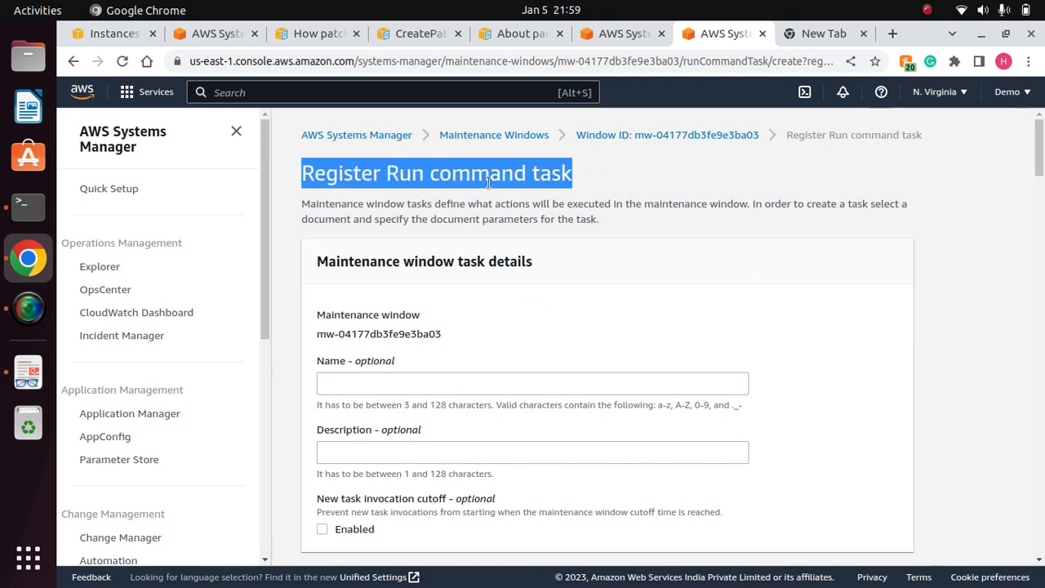
{"action": "left_click", "coordinate": [434, 180]}
{"action": "left_click_drag", "start_coordinate": [387, 174], "coordinate": [634, 165]}
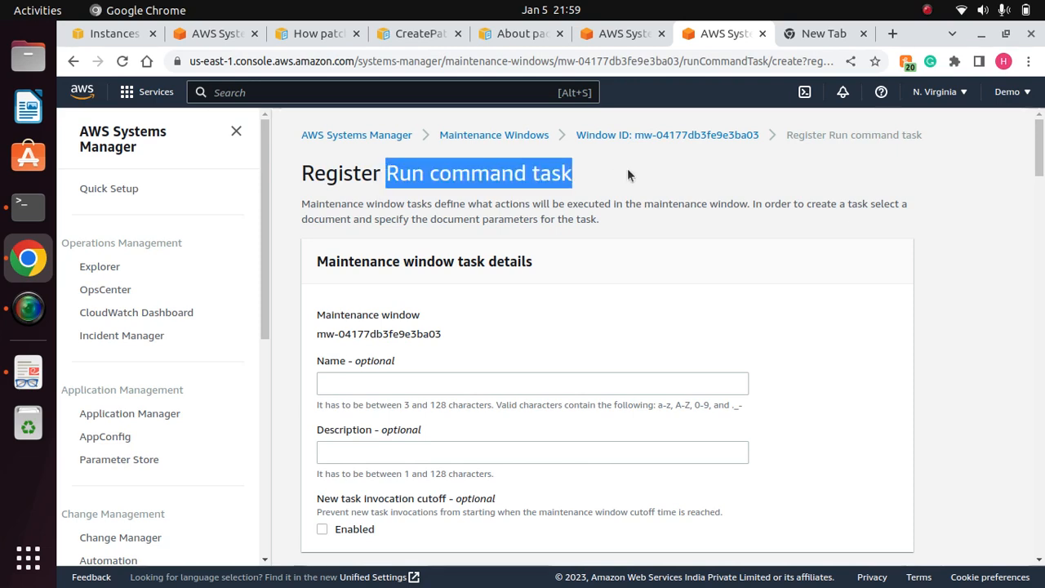
{"action": "left_click", "coordinate": [627, 168]}
Filter the command documents by the name prefix AWS-RunPatch and choose AWS-RunPatchBaseline.
{"action": "scroll", "coordinate": [1042, 161], "scroll_direction": "down", "scroll_amount": 3}
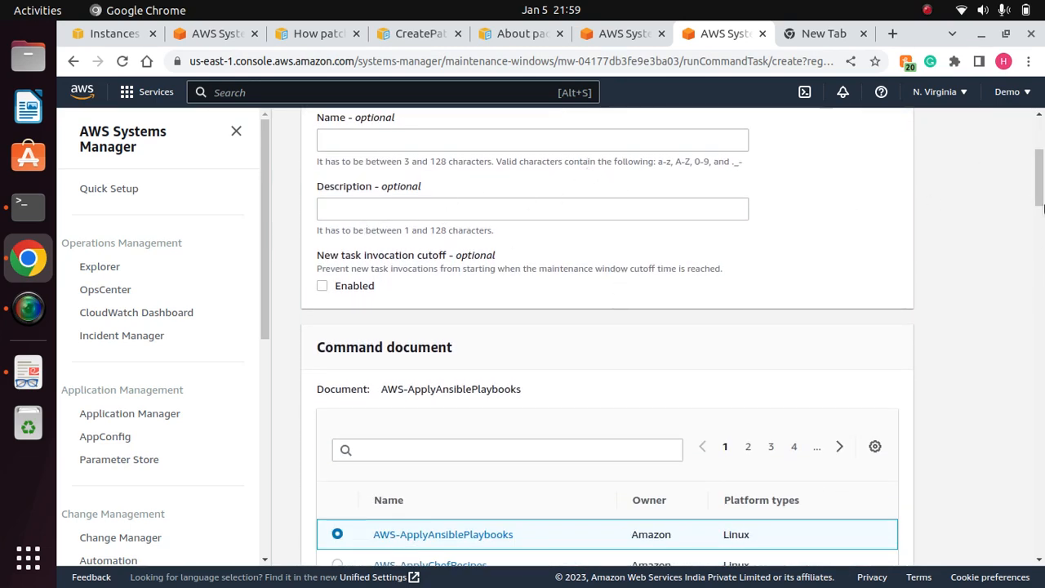
{"action": "scroll", "coordinate": [1042, 213], "scroll_direction": "down", "scroll_amount": 3}
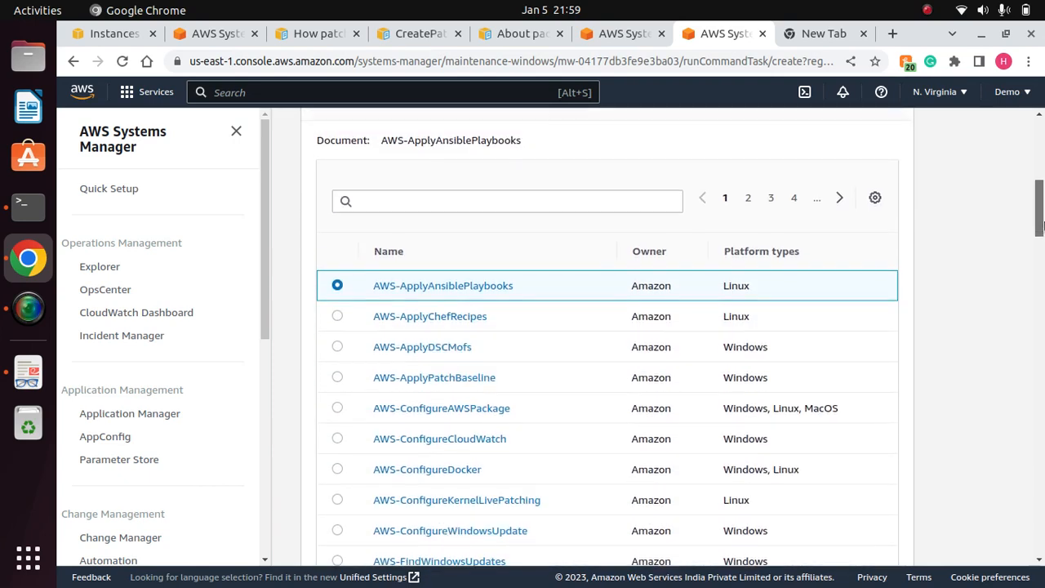
{"action": "scroll", "coordinate": [1041, 216], "scroll_direction": "up", "scroll_amount": 1}
{"action": "left_click", "coordinate": [437, 226]}
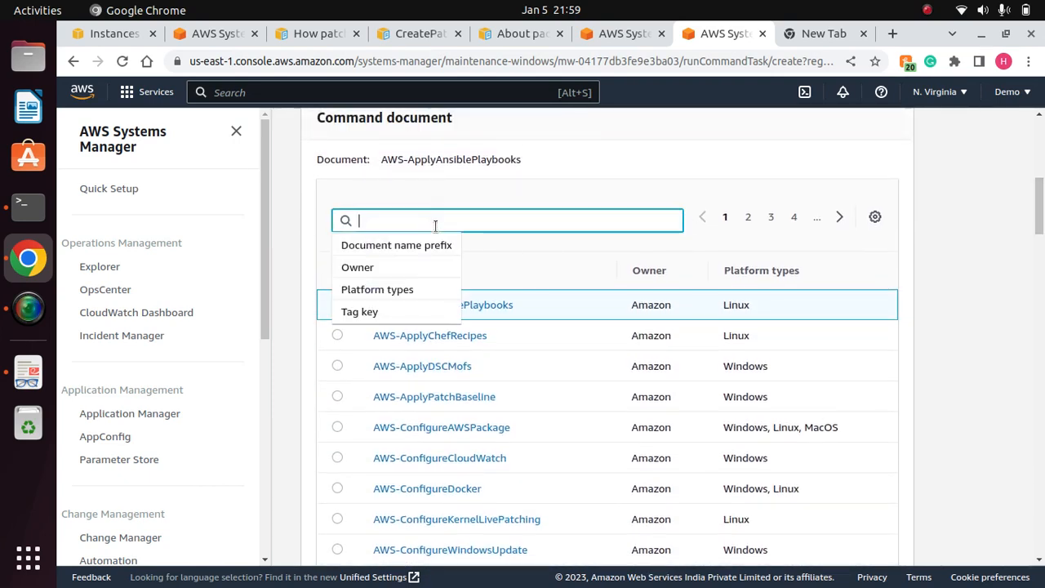
{"action": "type", "text": "AWS"}
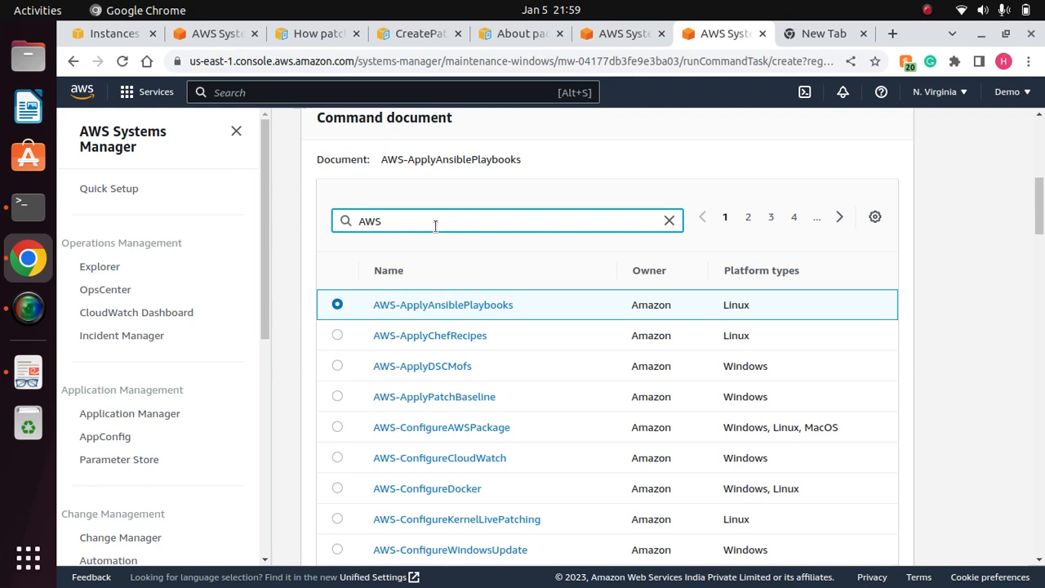
{"action": "type", "text": "-RunPatc"}
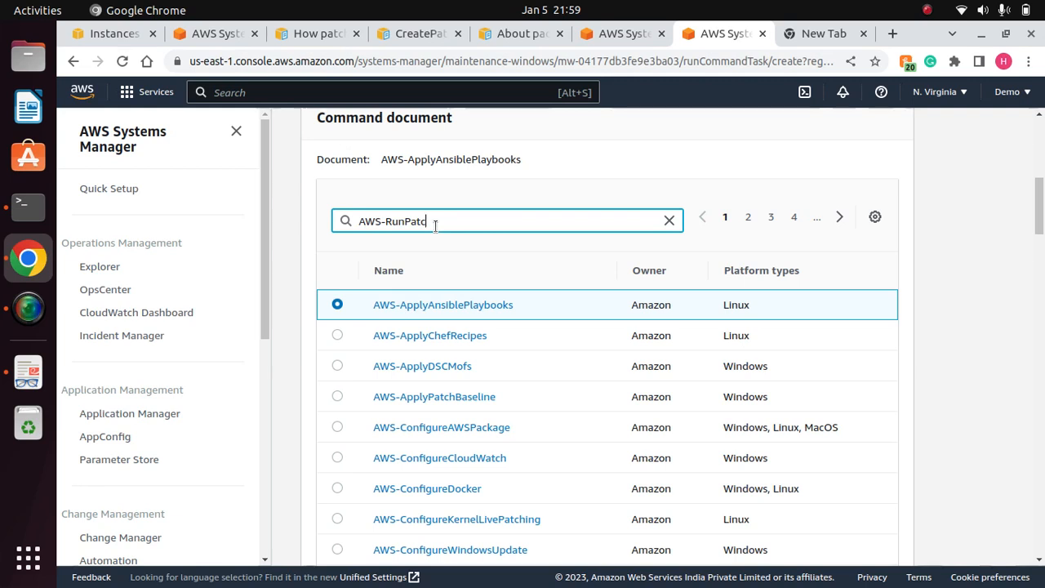
{"action": "type", "text": "h"}
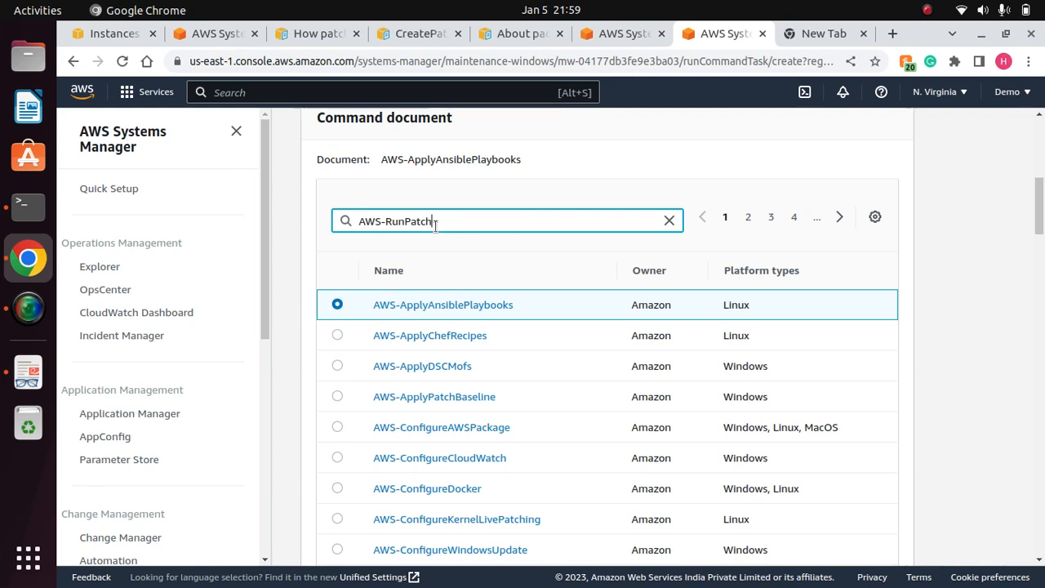
{"action": "key", "text": "Return"}
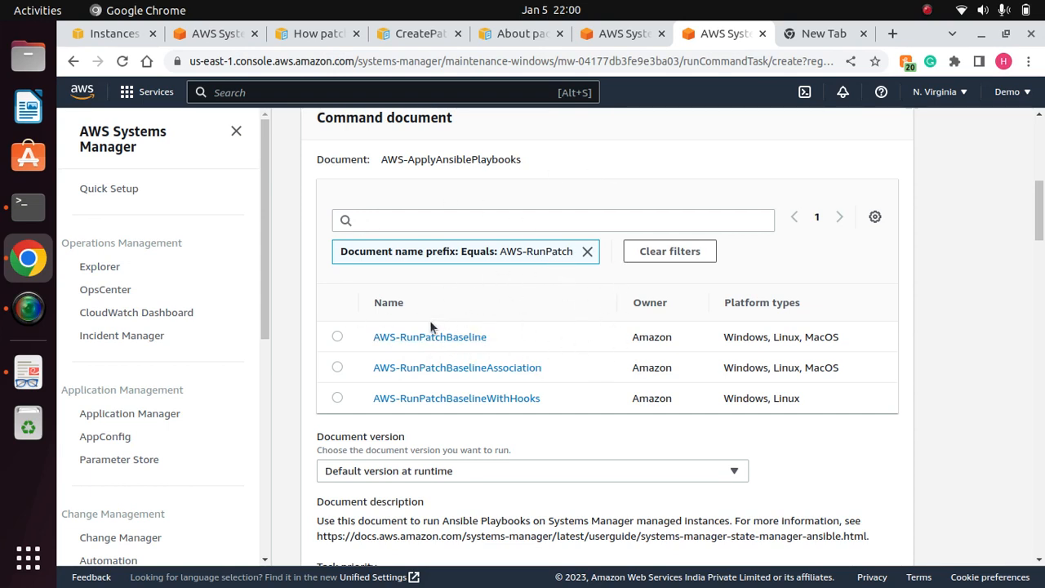
{"action": "left_click", "coordinate": [336, 337]}
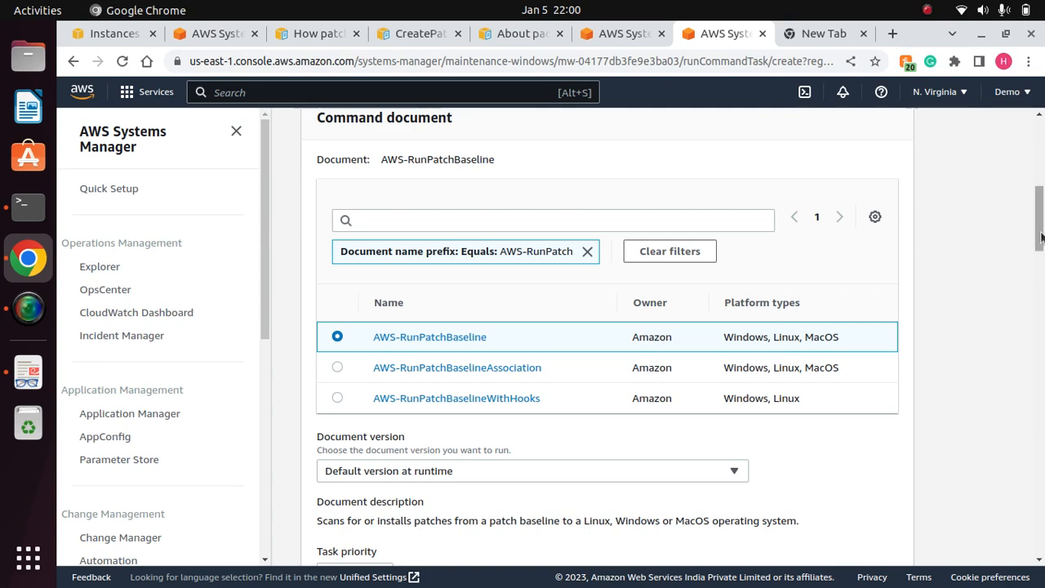
Look through the document version choices, keeping Default version at runtime.
{"action": "left_click_drag", "start_coordinate": [1038, 235], "coordinate": [1038, 272]}
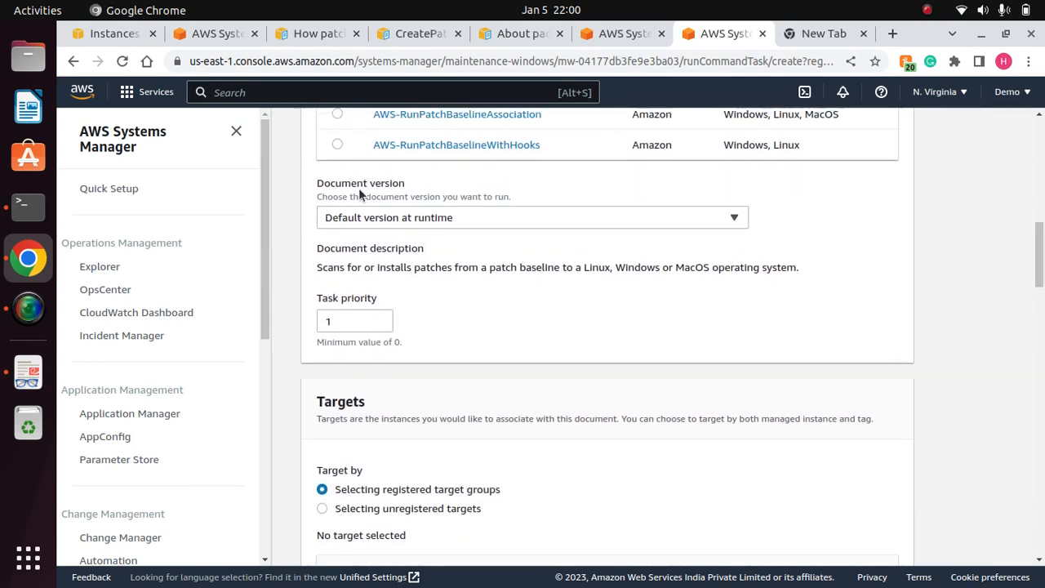
{"action": "left_click", "coordinate": [522, 222]}
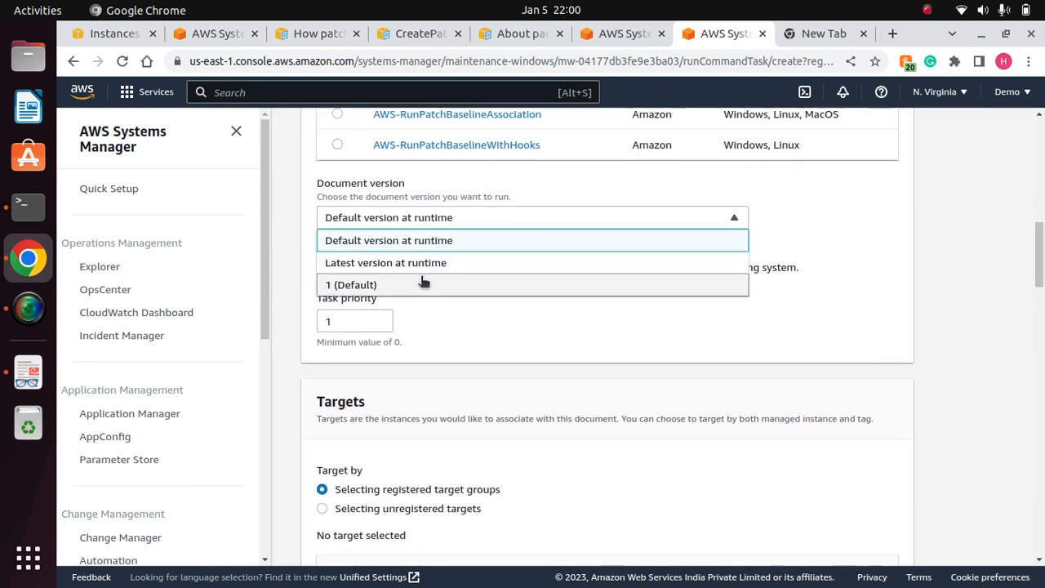
{"action": "left_click", "coordinate": [824, 218]}
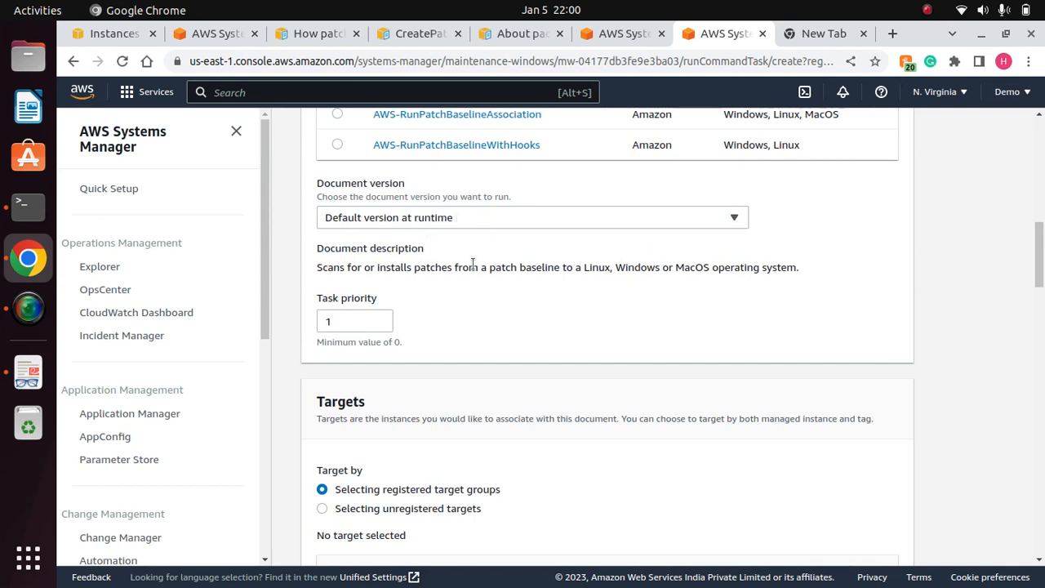
Compare unregistered targets with registered target groups, then target the task by registered groups and select the window's registered target.
{"action": "scroll", "coordinate": [654, 253], "scroll_direction": "down", "scroll_amount": 2}
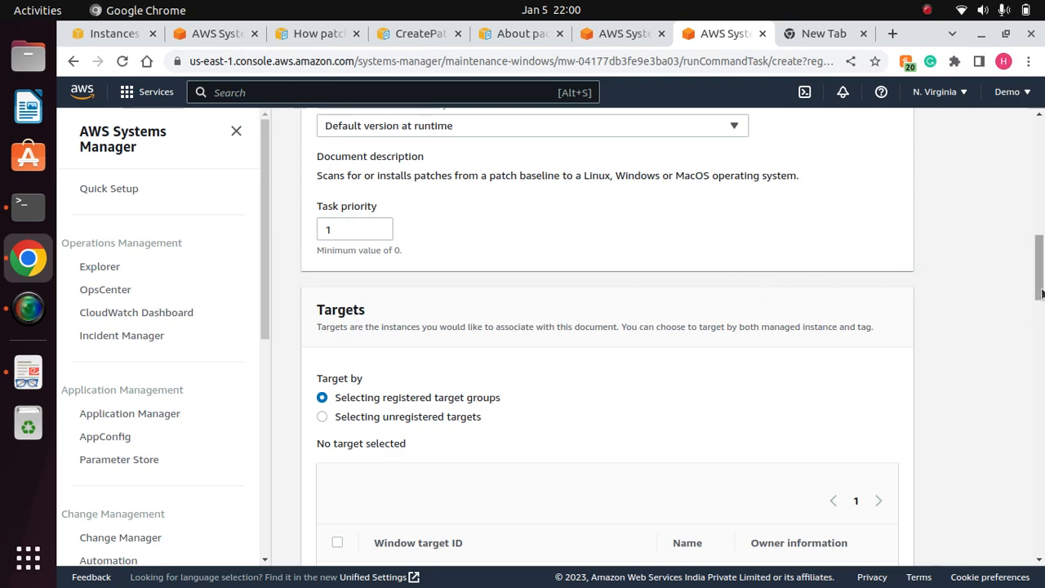
{"action": "scroll", "coordinate": [1040, 312], "scroll_direction": "down", "scroll_amount": 4}
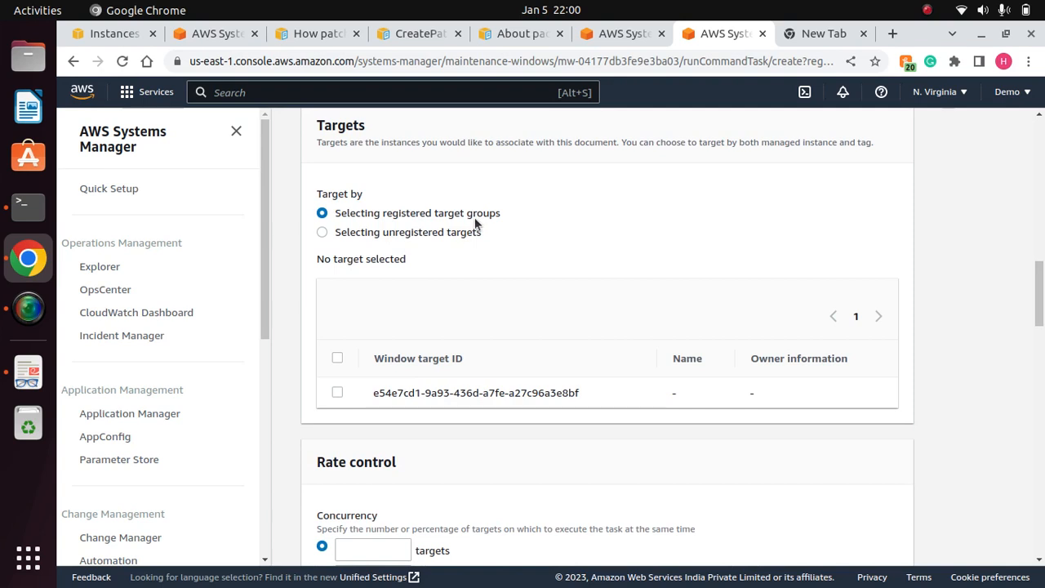
{"action": "left_click", "coordinate": [329, 234]}
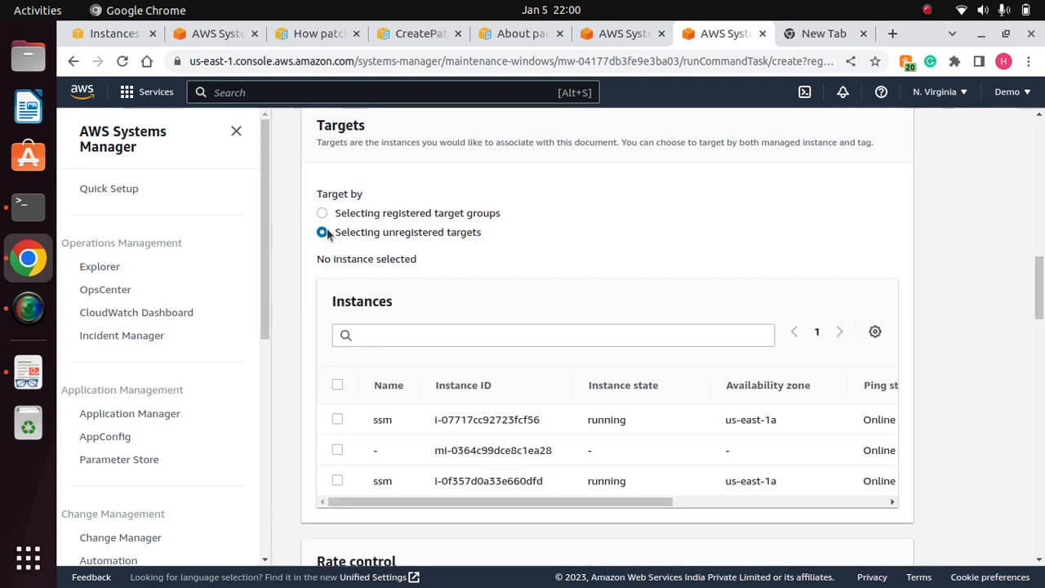
{"action": "left_click", "coordinate": [323, 215]}
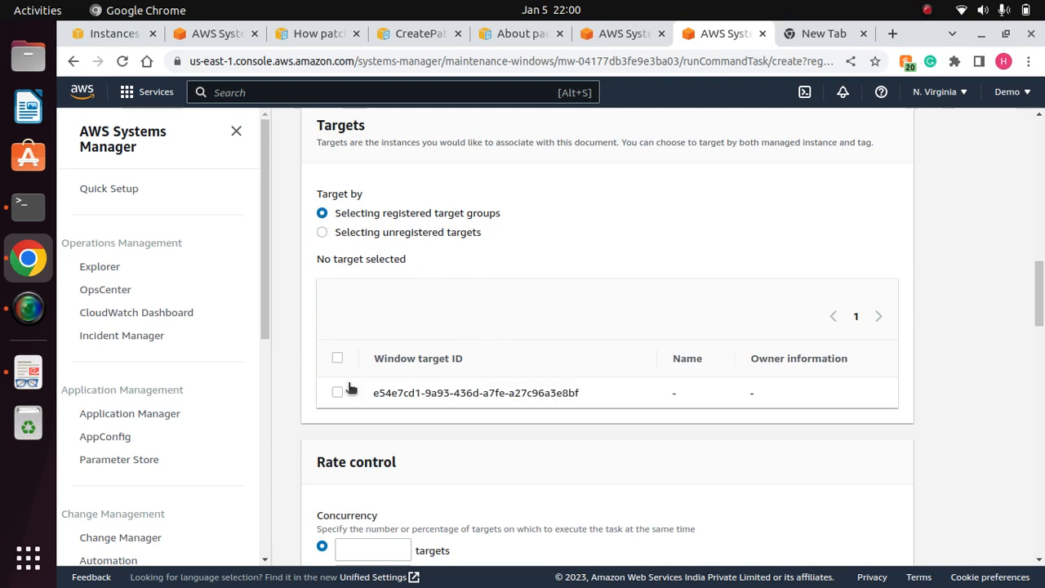
{"action": "left_click", "coordinate": [337, 359]}
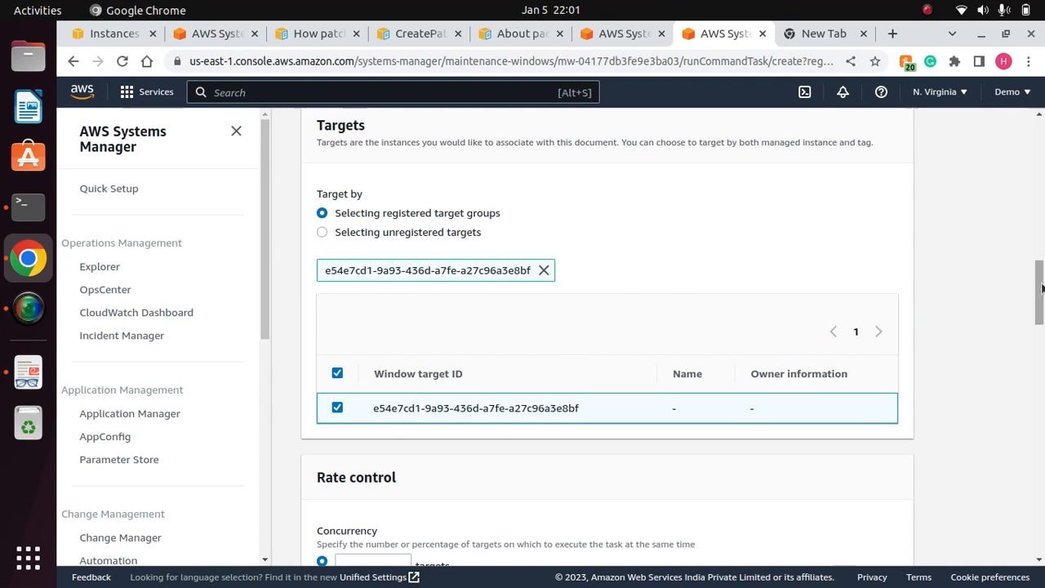
Set the task's concurrency to 2 targets, keeping the number of targets rather than a percentage.
{"action": "left_click_drag", "start_coordinate": [1041, 291], "coordinate": [1041, 343]}
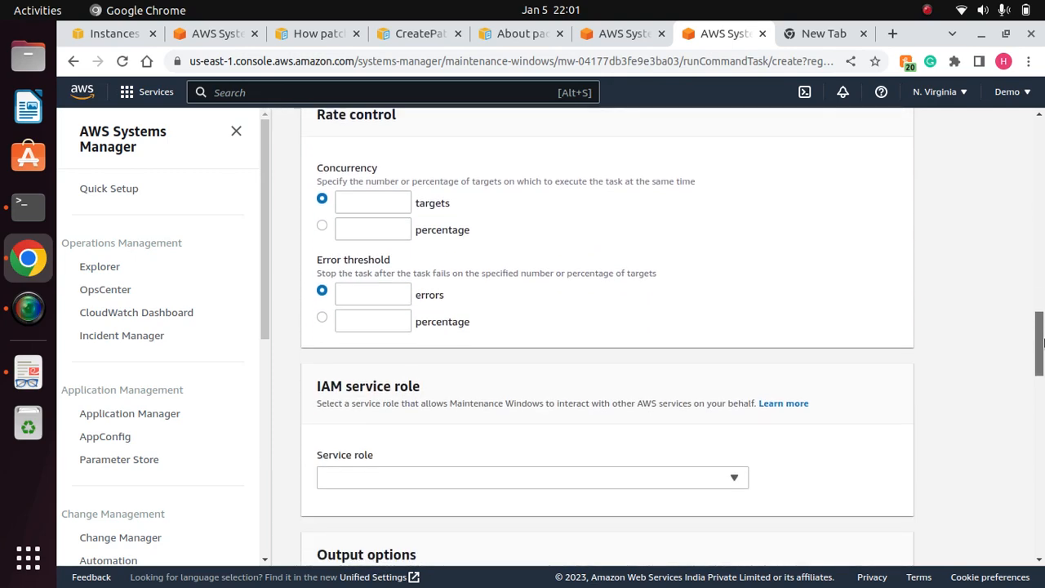
{"action": "left_click", "coordinate": [367, 200]}
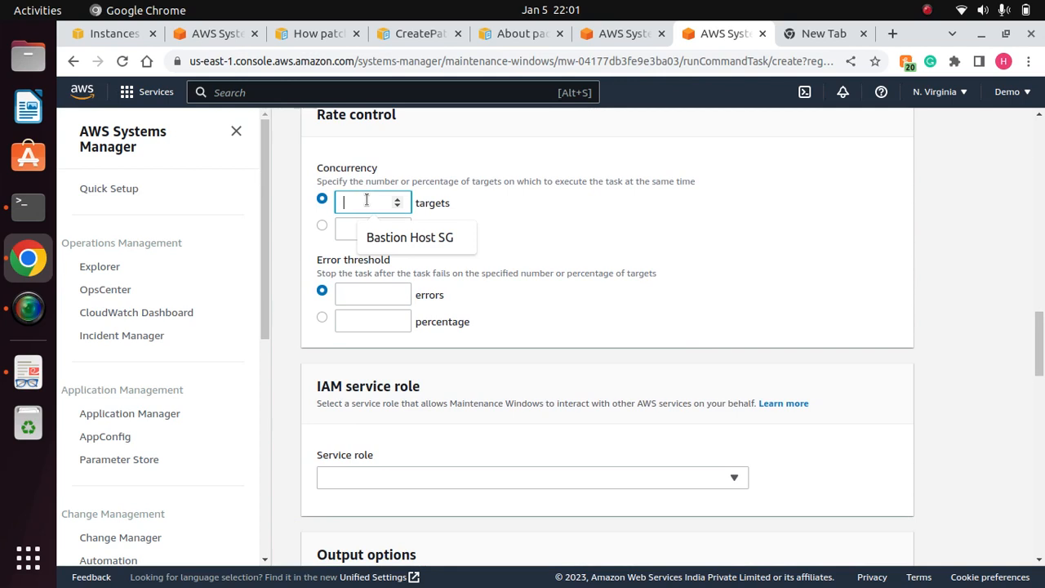
{"action": "type", "text": "2"}
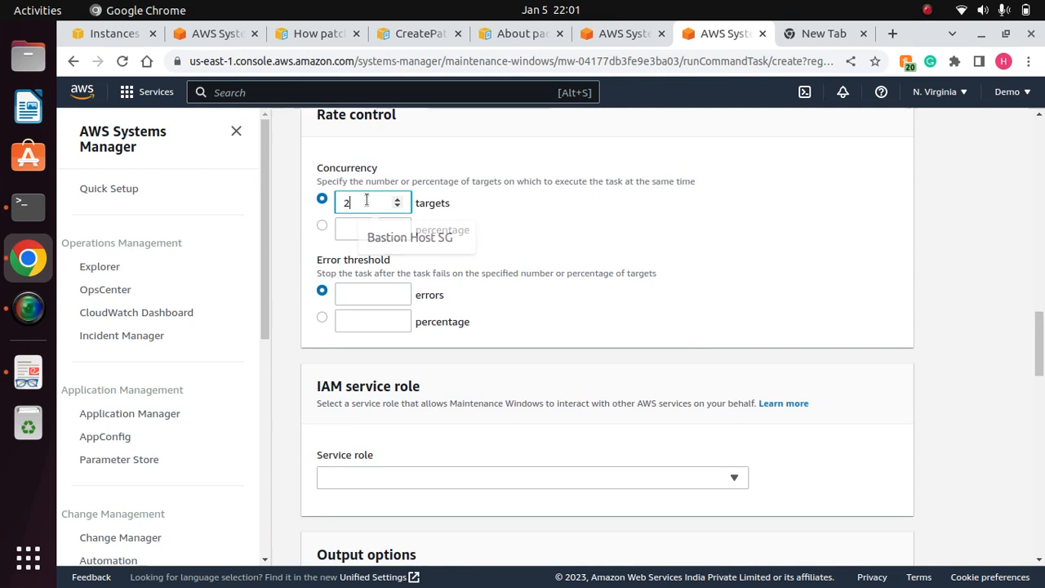
{"action": "left_click", "coordinate": [589, 228]}
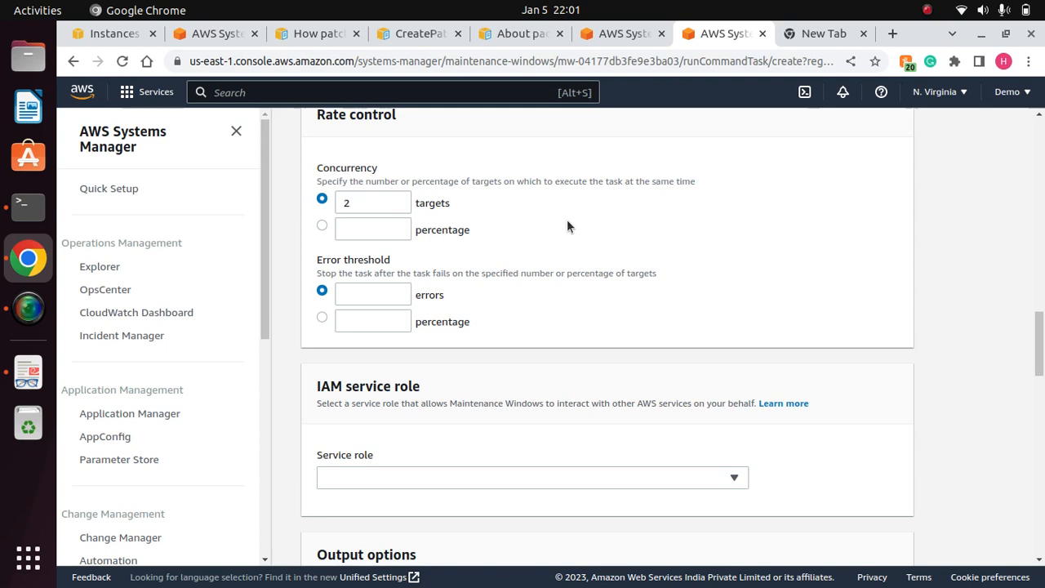
{"action": "mouse_move", "coordinate": [1040, 349]}
{"action": "left_mouse_down"}
{"action": "mouse_move", "coordinate": [1040, 362]}
{"action": "mouse_move", "coordinate": [1040, 344]}
{"action": "left_mouse_up"}
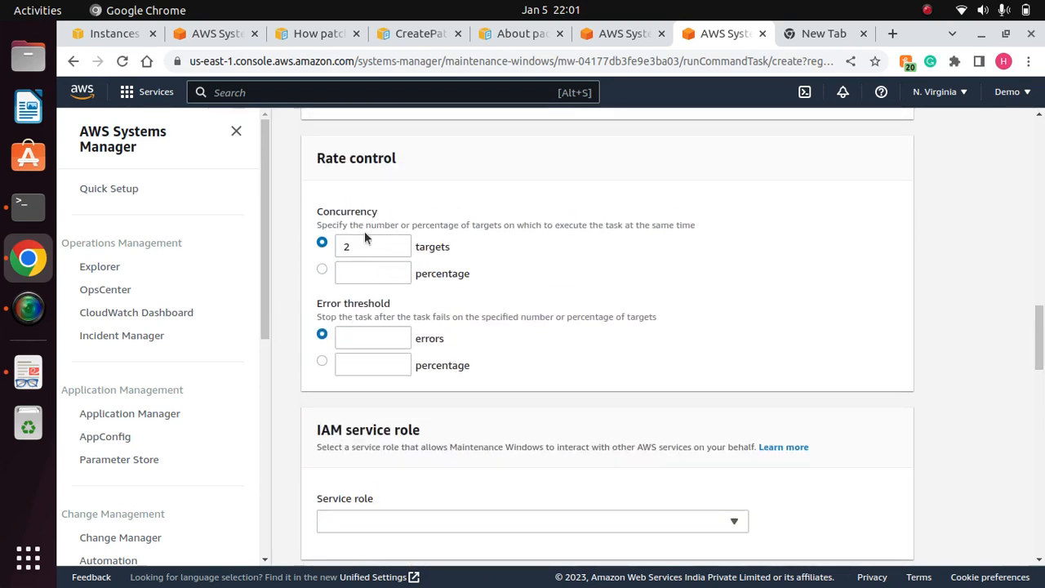
{"action": "left_click", "coordinate": [323, 269]}
{"action": "left_click", "coordinate": [323, 243]}
{"action": "scroll", "coordinate": [1037, 326], "scroll_direction": "down", "scroll_amount": 1}
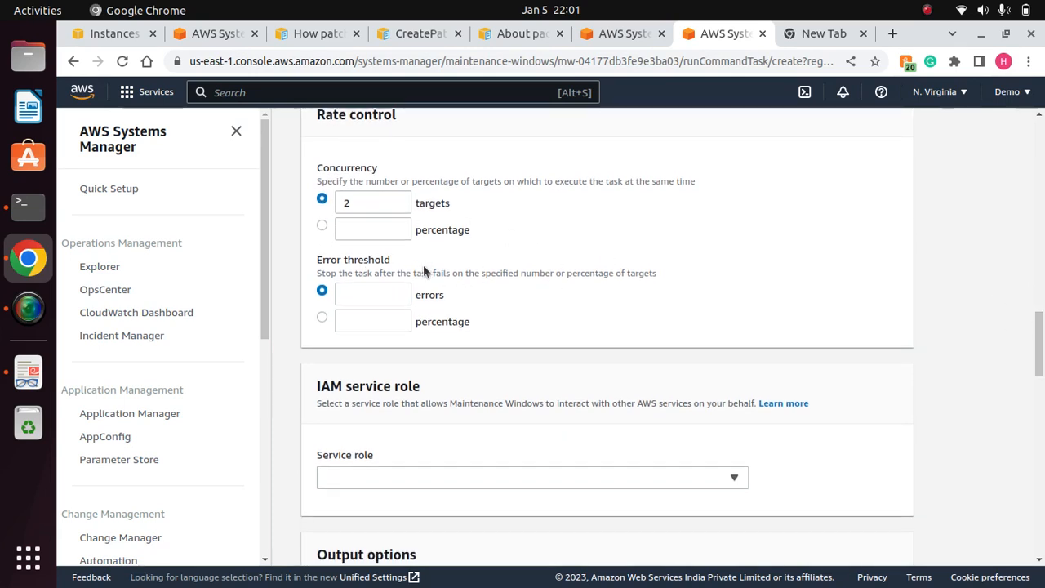
Set the task's error threshold to 0 errors.
{"action": "left_click", "coordinate": [387, 296]}
{"action": "type", "text": "0"}
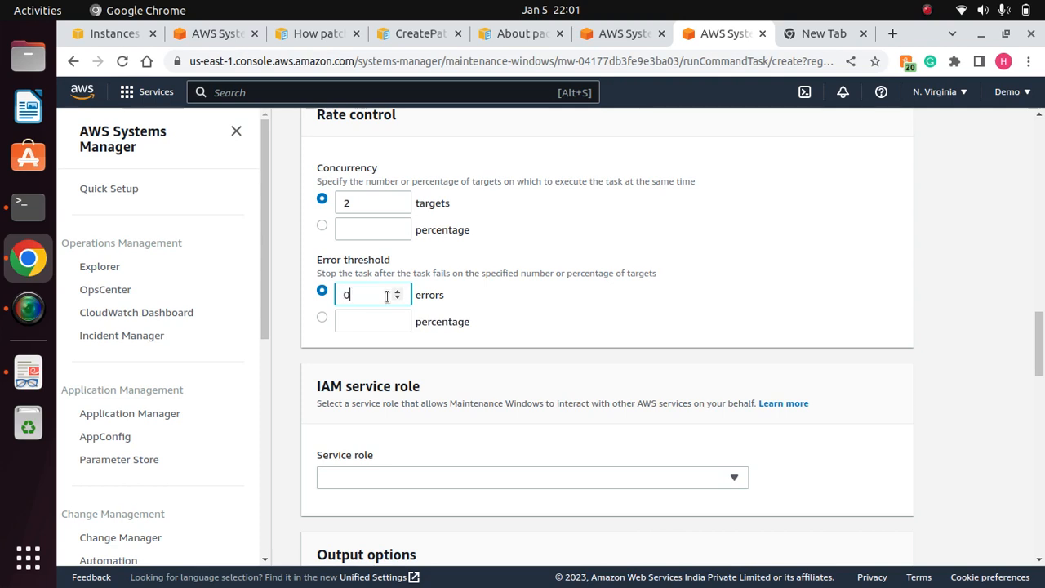
{"action": "left_click", "coordinate": [546, 303]}
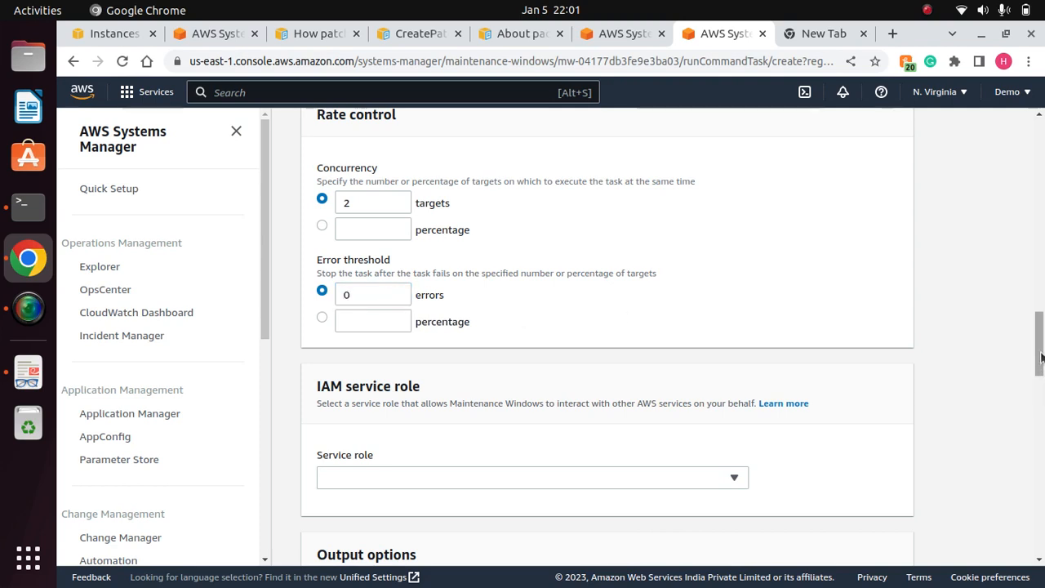
Examine the IAM service role choices, output options and SNS notification setting, leaving them unset, down to the patch operation parameters.
{"action": "left_click_drag", "start_coordinate": [1040, 357], "coordinate": [1040, 382]}
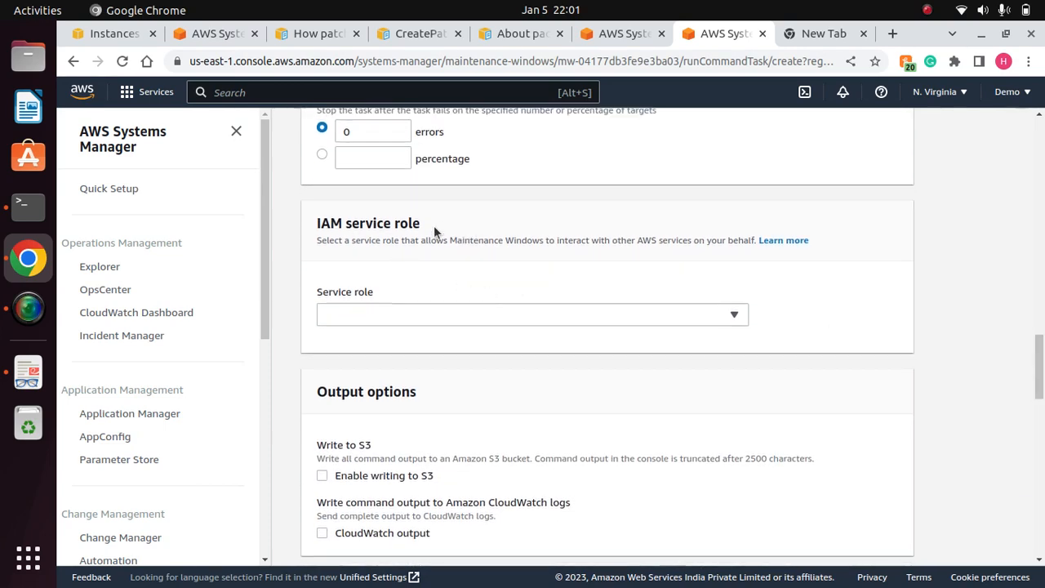
{"action": "left_click_drag", "start_coordinate": [433, 227], "coordinate": [327, 218]}
{"action": "left_click", "coordinate": [501, 283]}
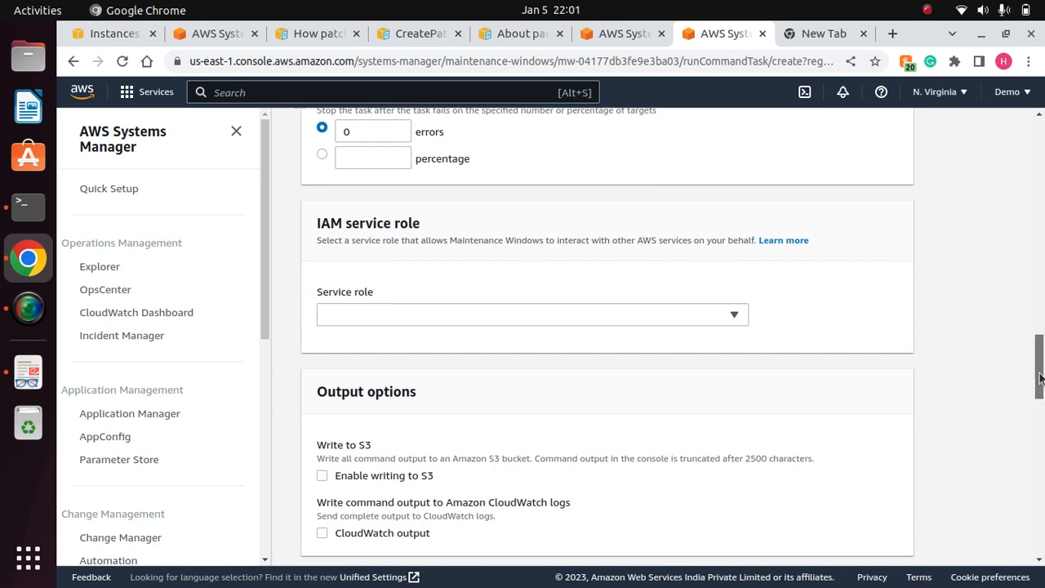
{"action": "left_click_drag", "start_coordinate": [1040, 367], "coordinate": [1041, 384]}
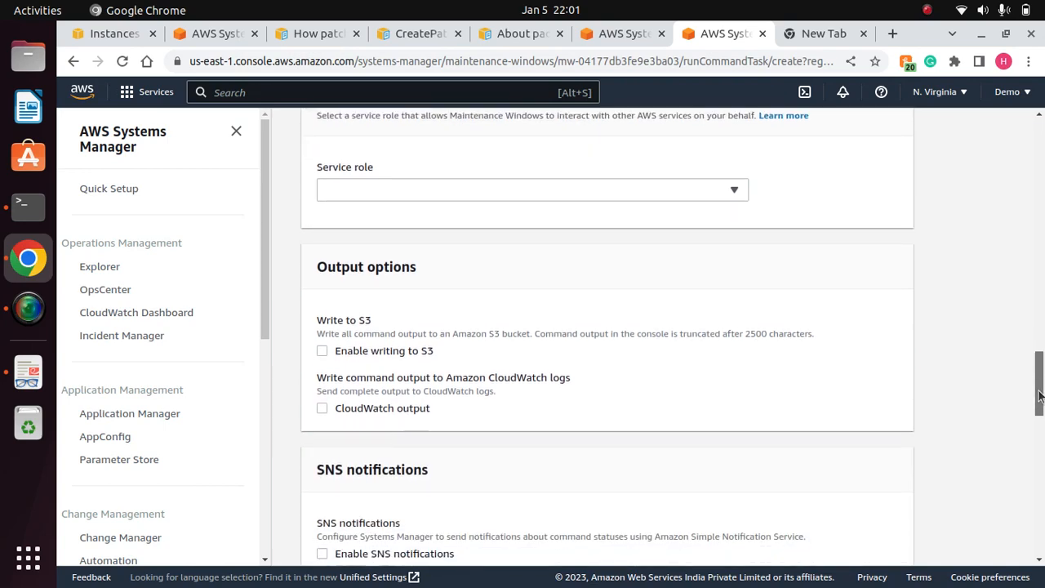
{"action": "left_click", "coordinate": [745, 191]}
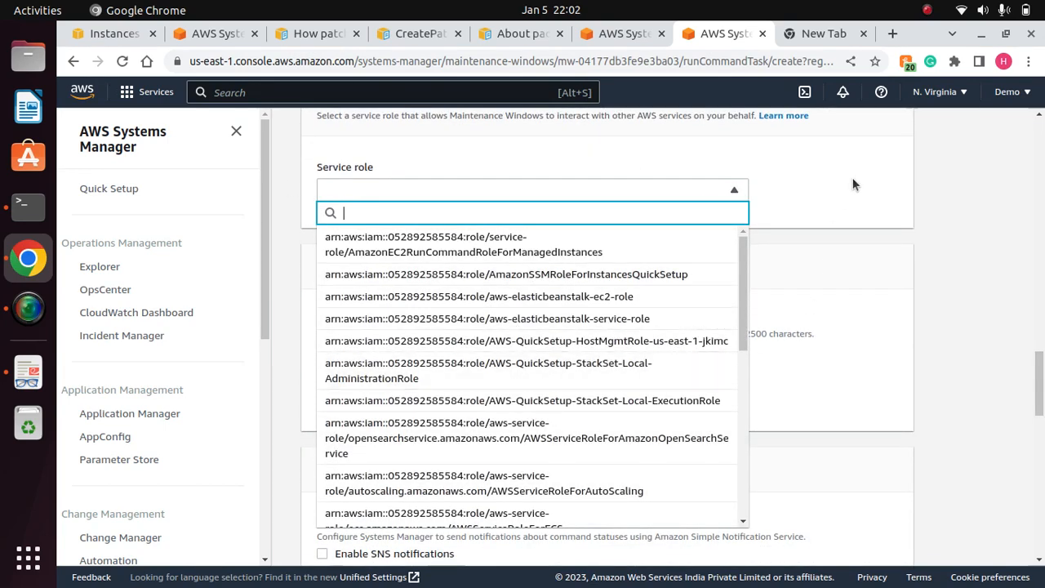
{"action": "left_click", "coordinate": [814, 189]}
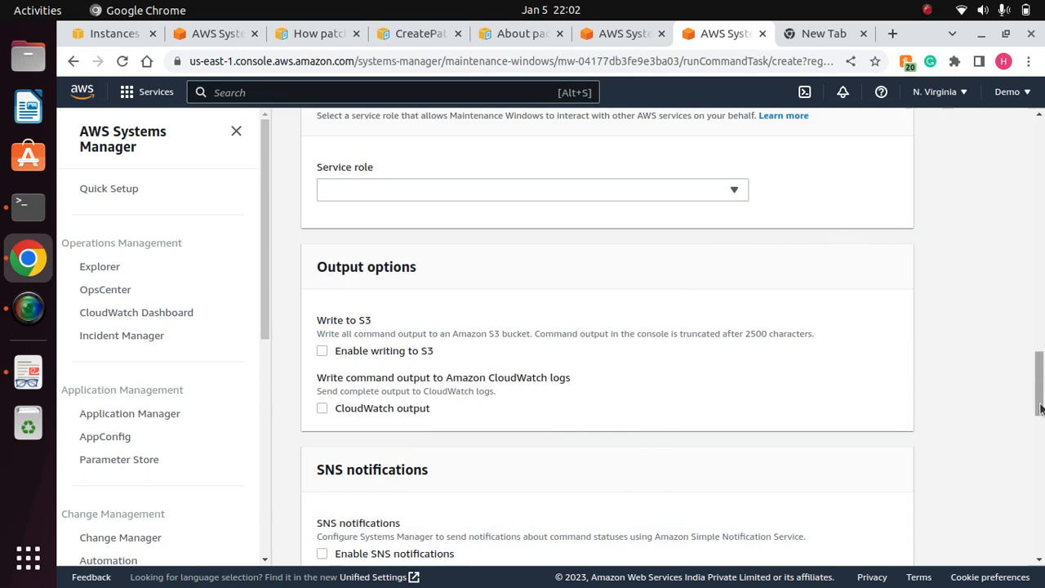
{"action": "left_click_drag", "start_coordinate": [1040, 398], "coordinate": [1040, 413]}
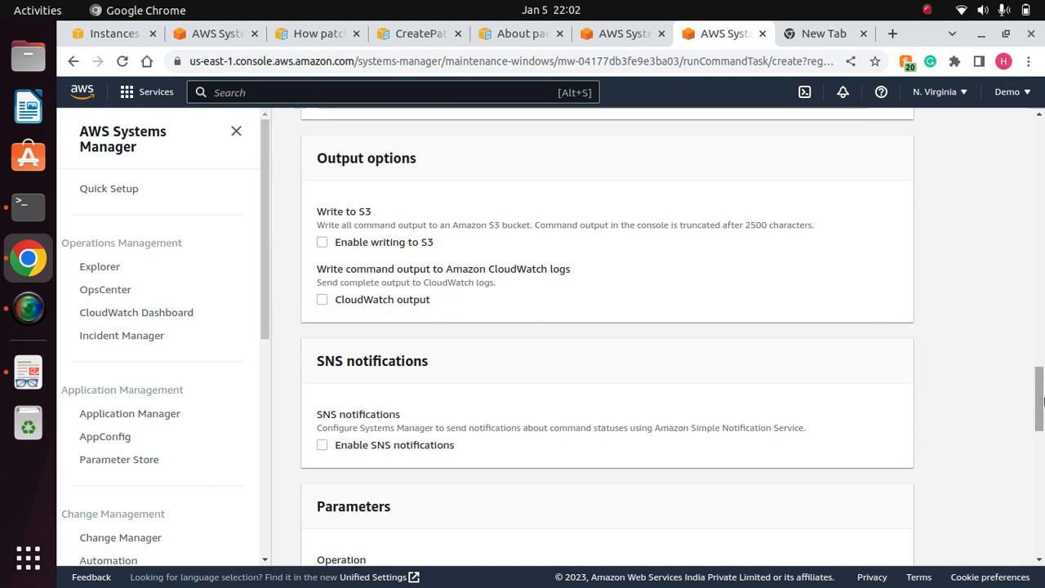
{"action": "scroll", "coordinate": [1029, 398], "scroll_direction": "down", "scroll_amount": 4}
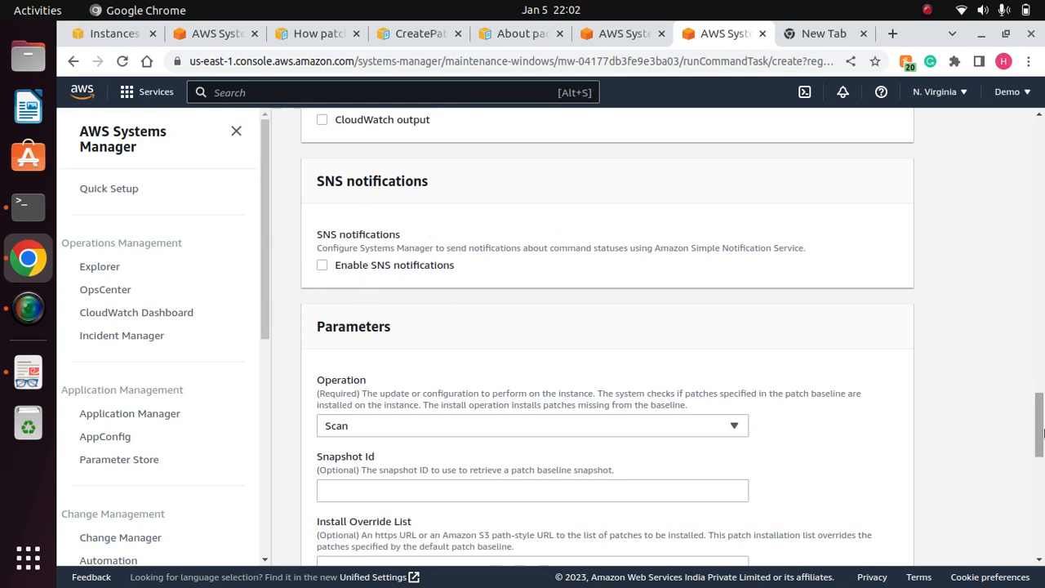
Set the patch task's Operation parameter to Install.
{"action": "left_click_drag", "start_coordinate": [1041, 433], "coordinate": [1041, 460]}
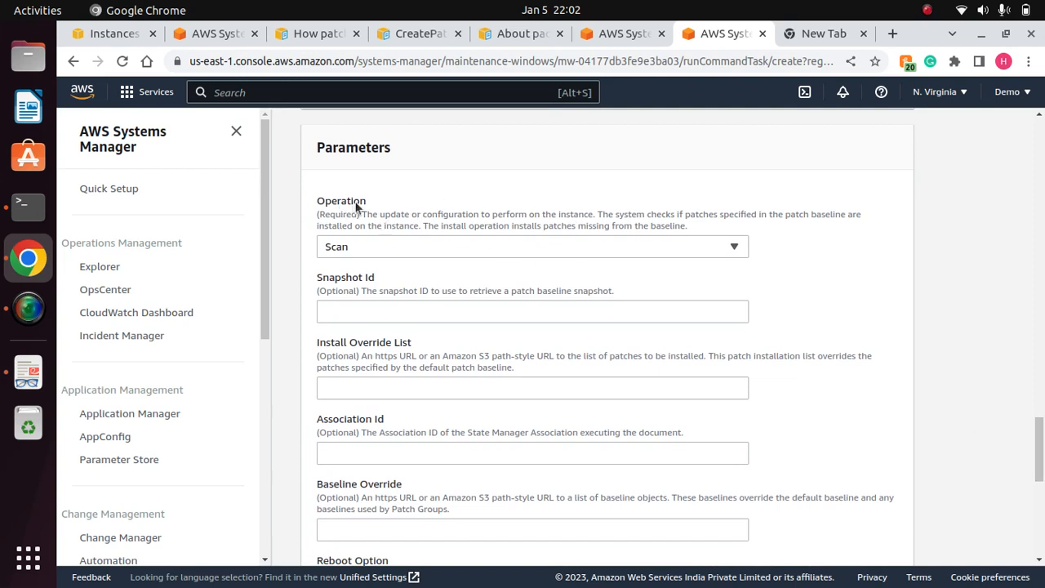
{"action": "left_click", "coordinate": [561, 253]}
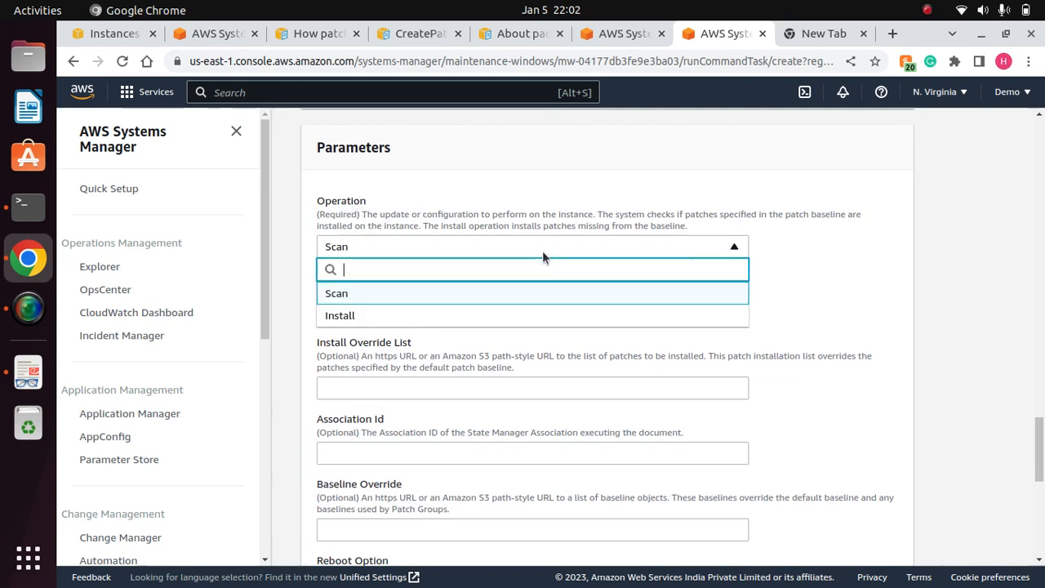
{"action": "left_click", "coordinate": [354, 318]}
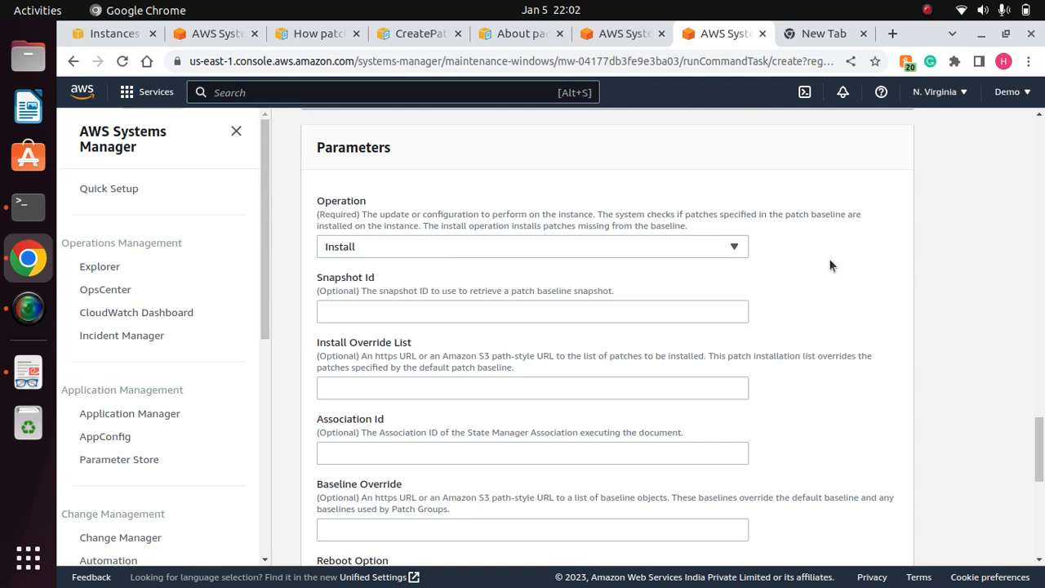
Register the Run command task with the remaining parameters, comment, timeout and CloudWatch alarm left as they are, and dismiss the notification.
{"action": "left_click_drag", "start_coordinate": [1040, 449], "coordinate": [1042, 531]}
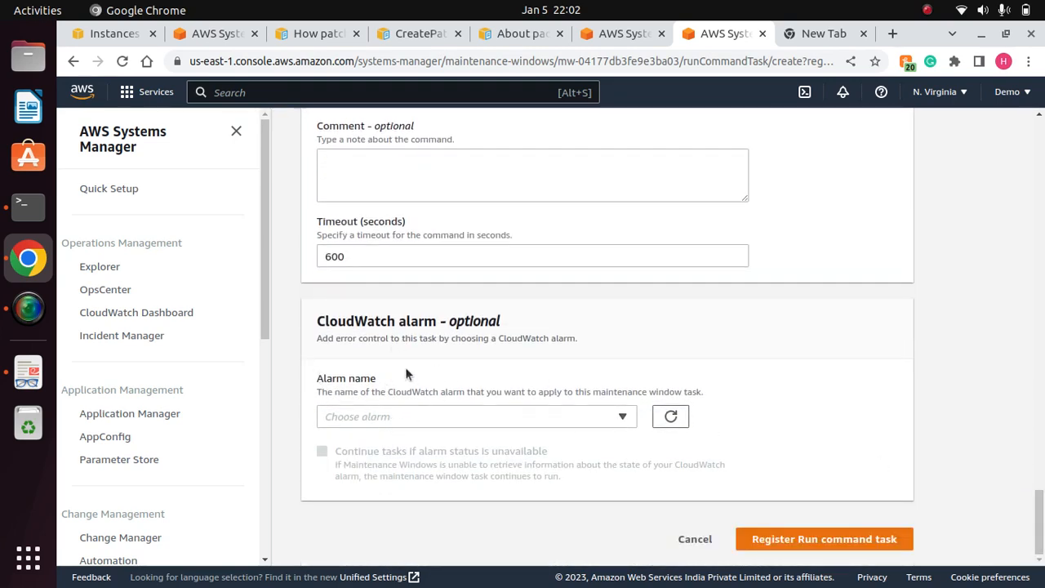
{"action": "left_click", "coordinate": [822, 540]}
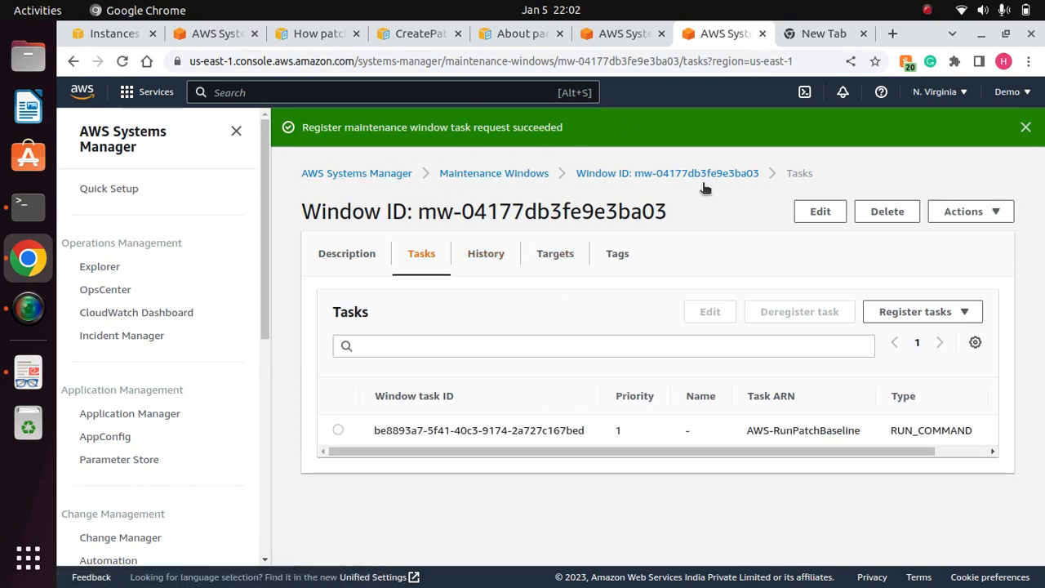
{"action": "left_click", "coordinate": [1026, 128]}
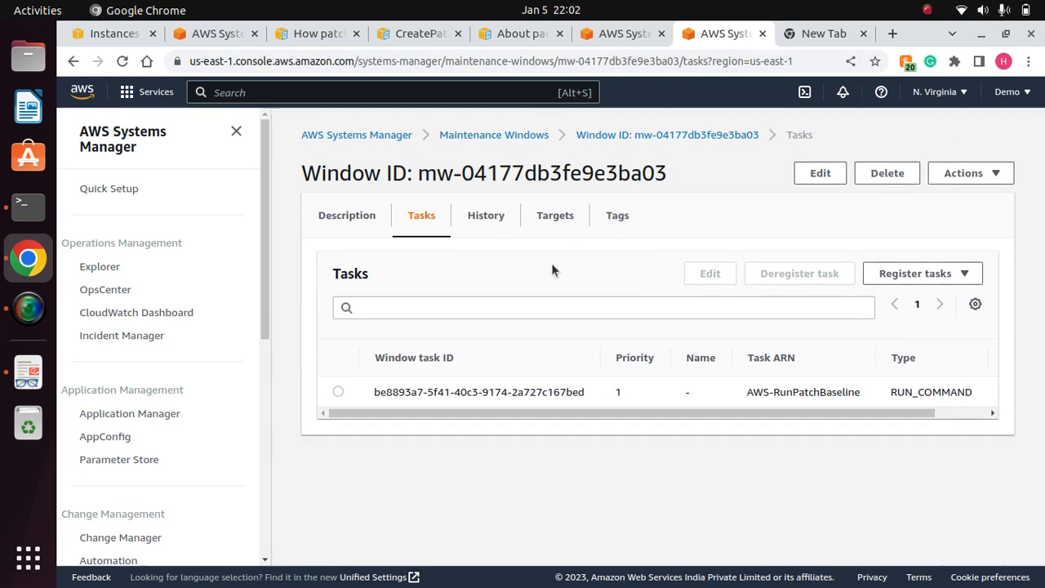
Check the maintenance window's execution history, reloading the page to look for a new run.
{"action": "left_click", "coordinate": [489, 219]}
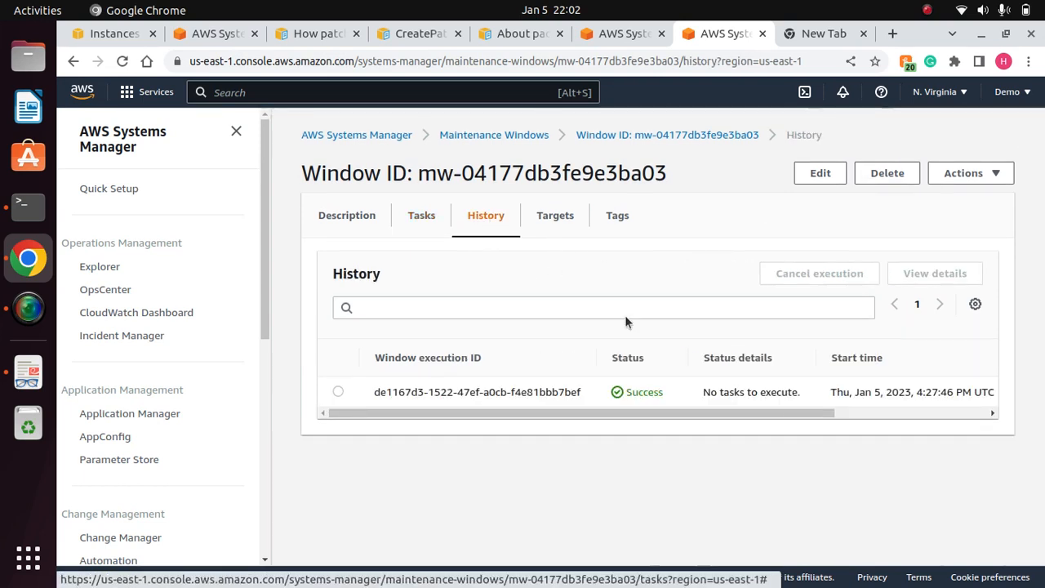
{"action": "left_click_drag", "start_coordinate": [770, 412], "coordinate": [478, 422]}
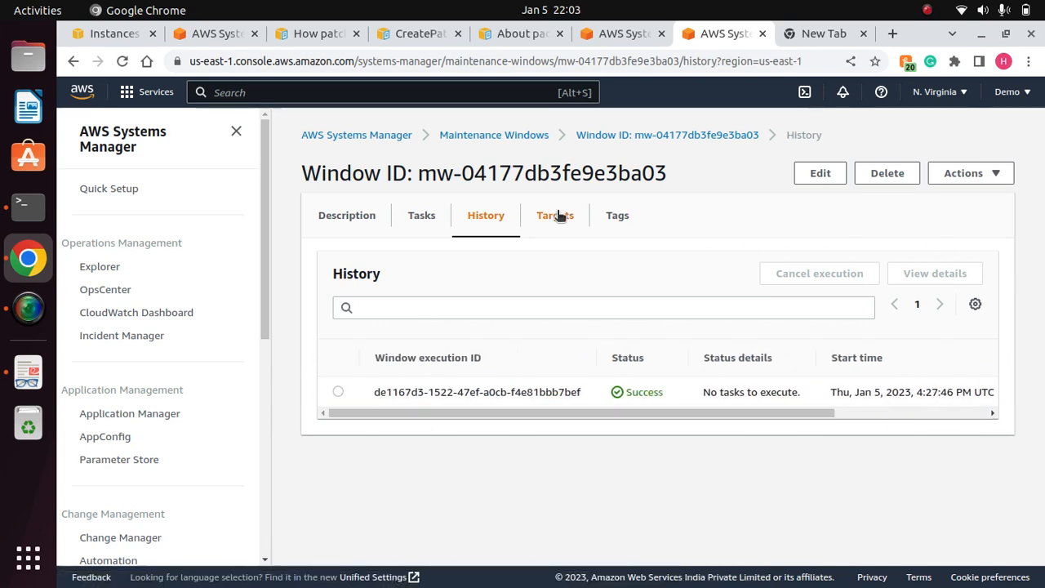
{"action": "left_click", "coordinate": [123, 61]}
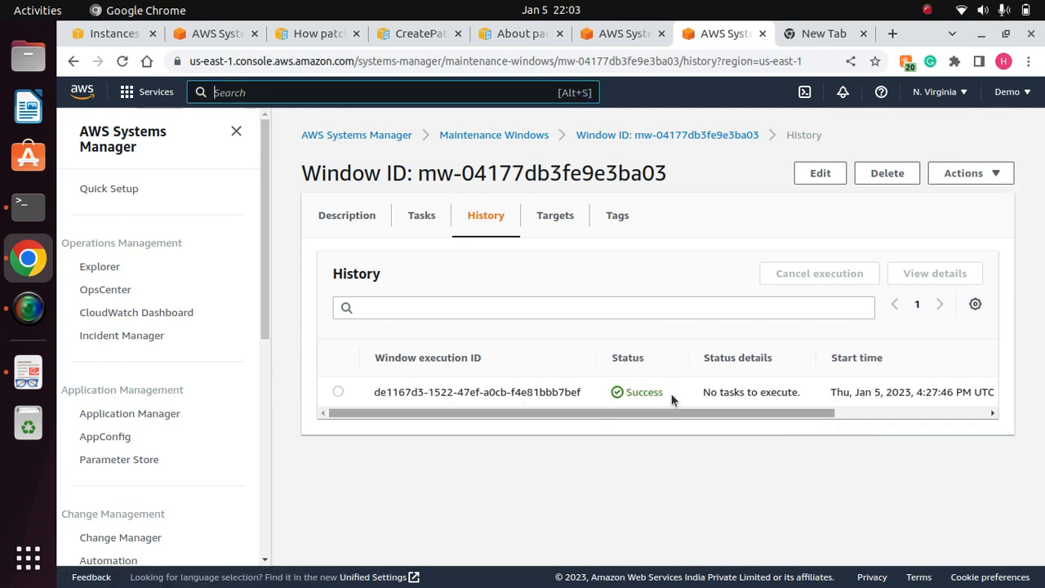
{"action": "left_click_drag", "start_coordinate": [710, 413], "coordinate": [908, 412]}
{"action": "left_click_drag", "start_coordinate": [845, 413], "coordinate": [448, 450]}
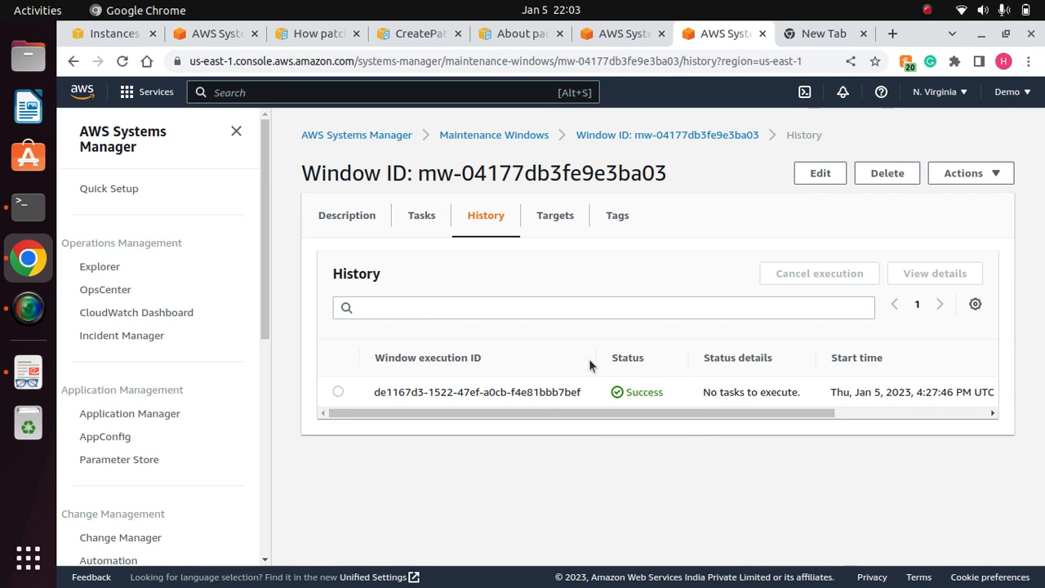
Inspect the onprem EC2 instance's platform details and AMI name in the instance list, then deselect the instance.
{"action": "left_click", "coordinate": [131, 37]}
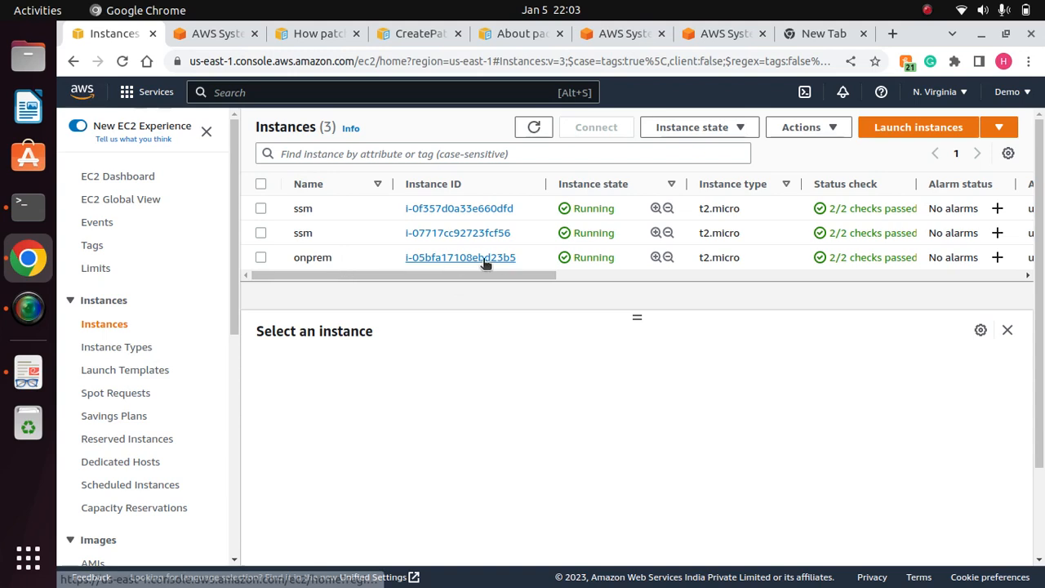
{"action": "left_click", "coordinate": [261, 257]}
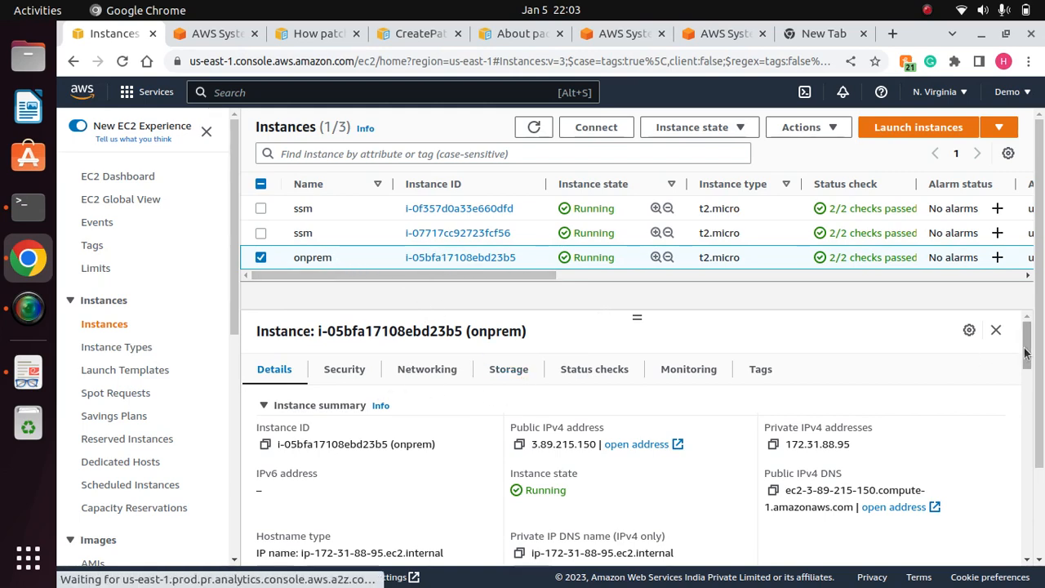
{"action": "left_click_drag", "start_coordinate": [1027, 349], "coordinate": [1033, 428]}
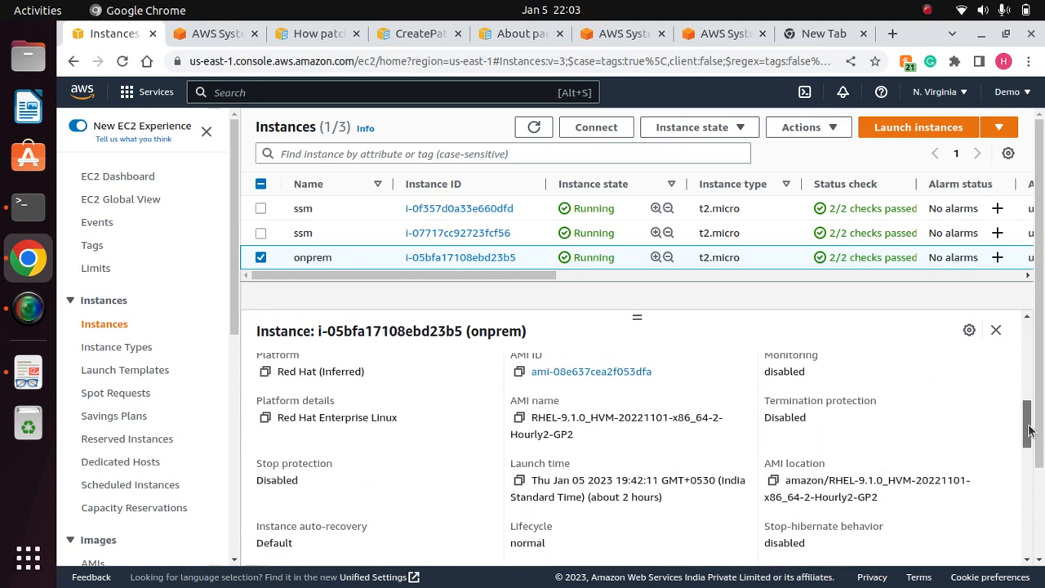
{"action": "triple_click", "coordinate": [580, 441]}
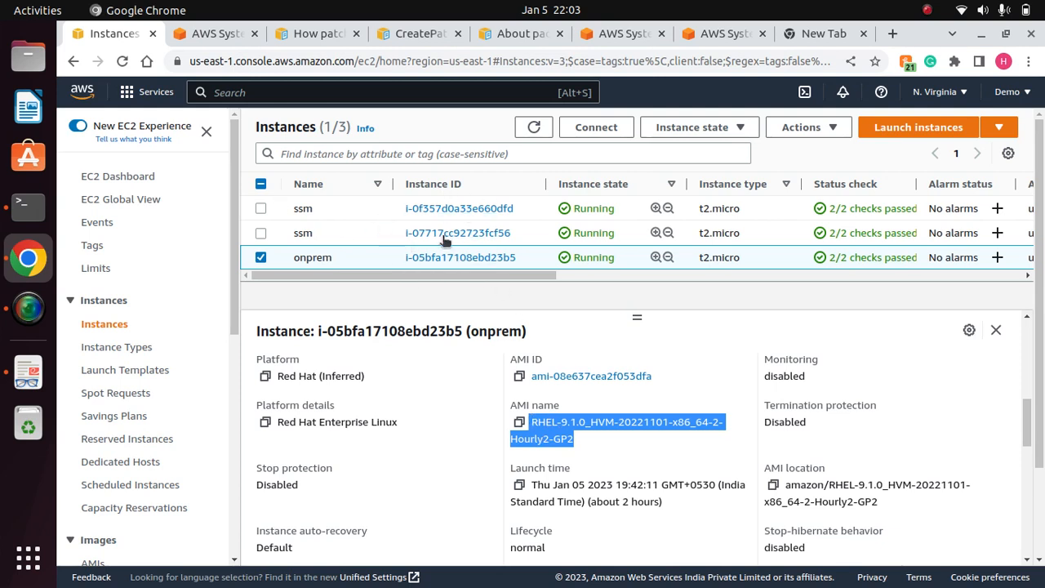
{"action": "left_click", "coordinate": [261, 257]}
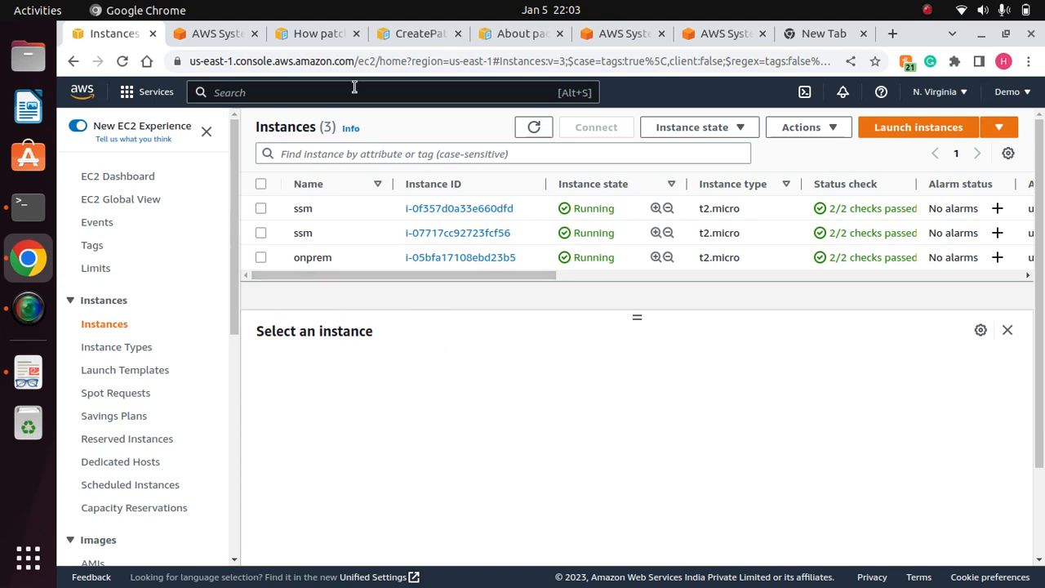
Return to the maintenance window and review its description, focusing on the rate expression, next execution time and duration.
{"action": "left_click", "coordinate": [200, 40]}
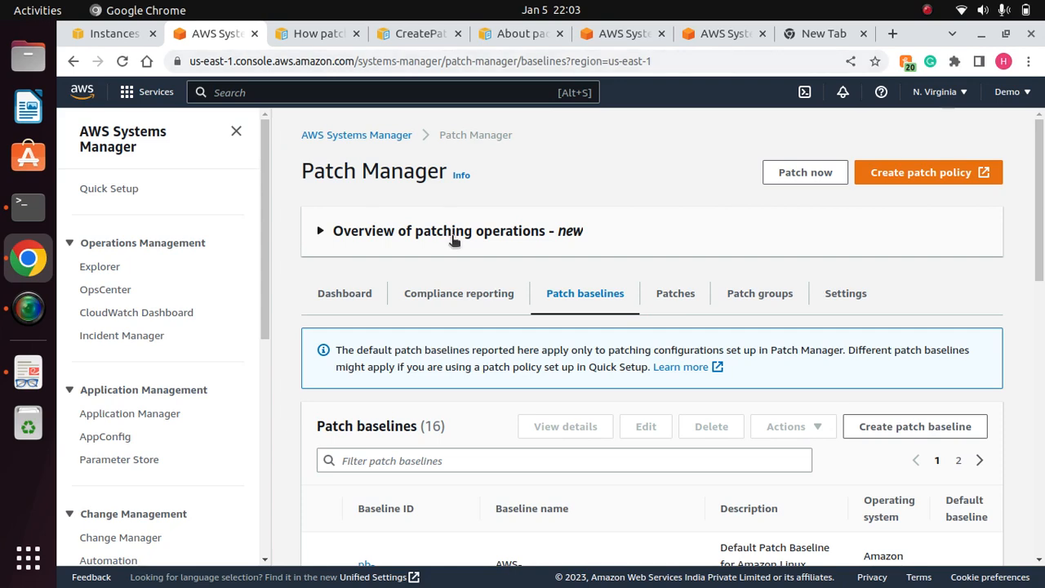
{"action": "left_click", "coordinate": [621, 34]}
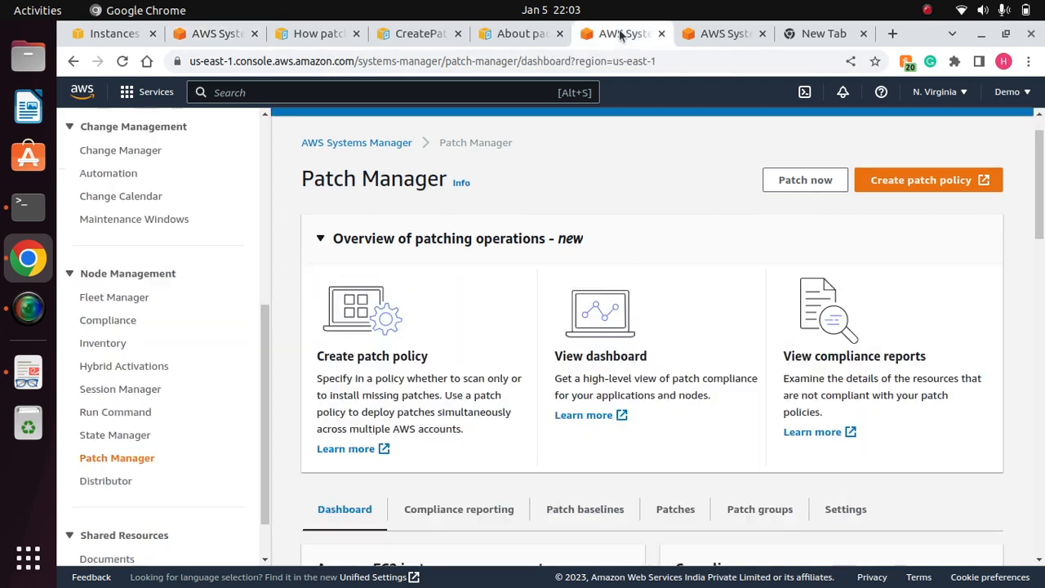
{"action": "left_click", "coordinate": [722, 33]}
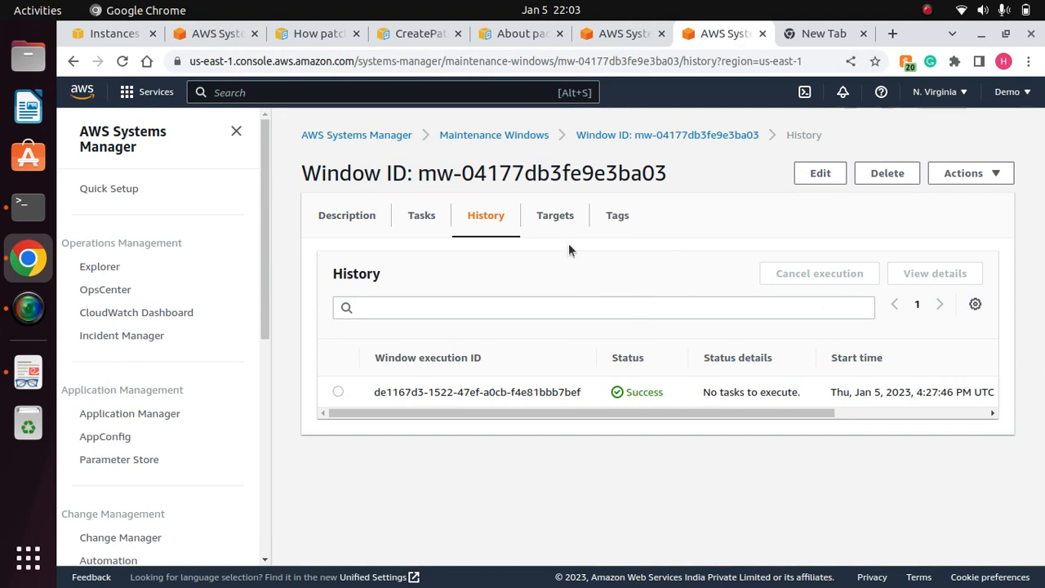
{"action": "left_click", "coordinate": [359, 217]}
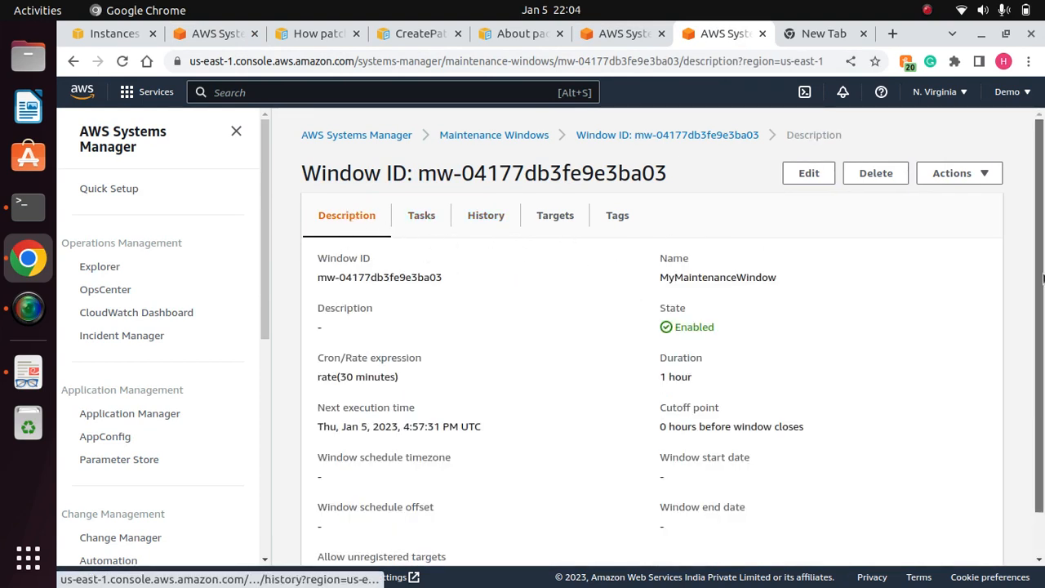
{"action": "scroll", "coordinate": [685, 241], "scroll_direction": "down", "scroll_amount": 1}
{"action": "left_click_drag", "start_coordinate": [814, 437], "coordinate": [716, 270]}
{"action": "left_click", "coordinate": [831, 313]}
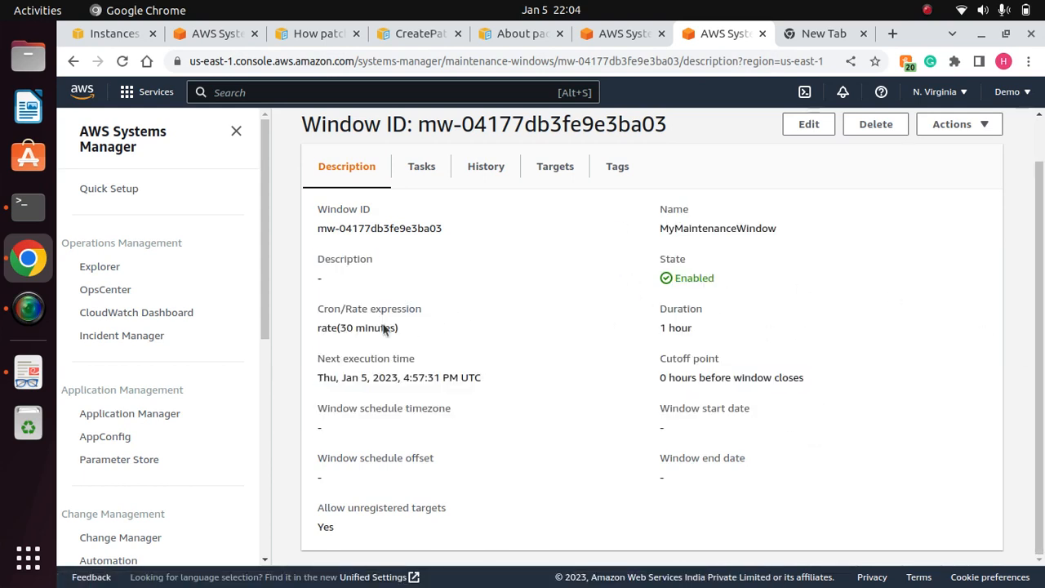
{"action": "left_click_drag", "start_coordinate": [399, 328], "coordinate": [299, 317]}
{"action": "left_click", "coordinate": [417, 331]}
{"action": "left_click_drag", "start_coordinate": [402, 332], "coordinate": [320, 327]}
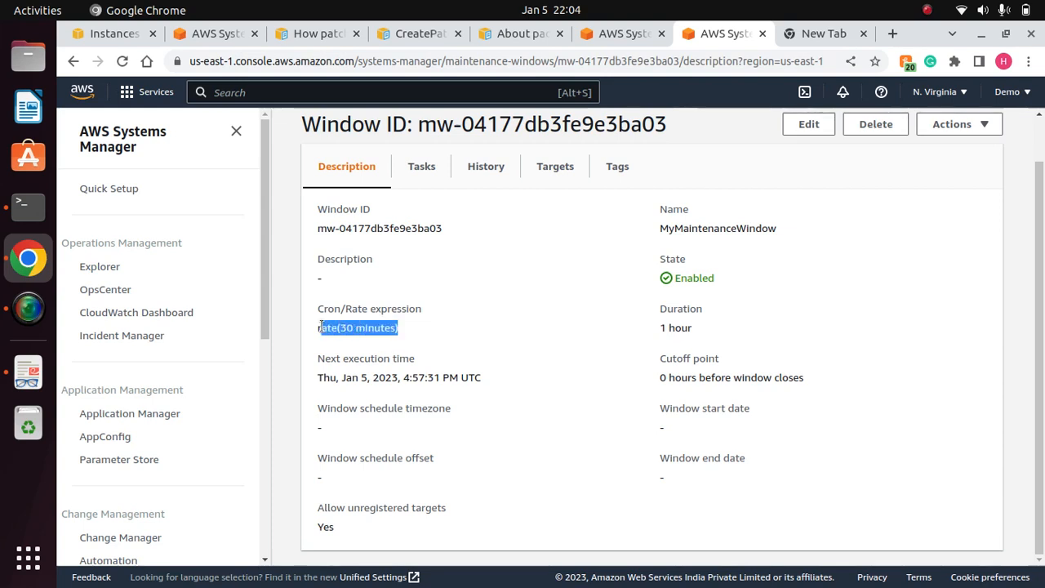
{"action": "left_click", "coordinate": [432, 319]}
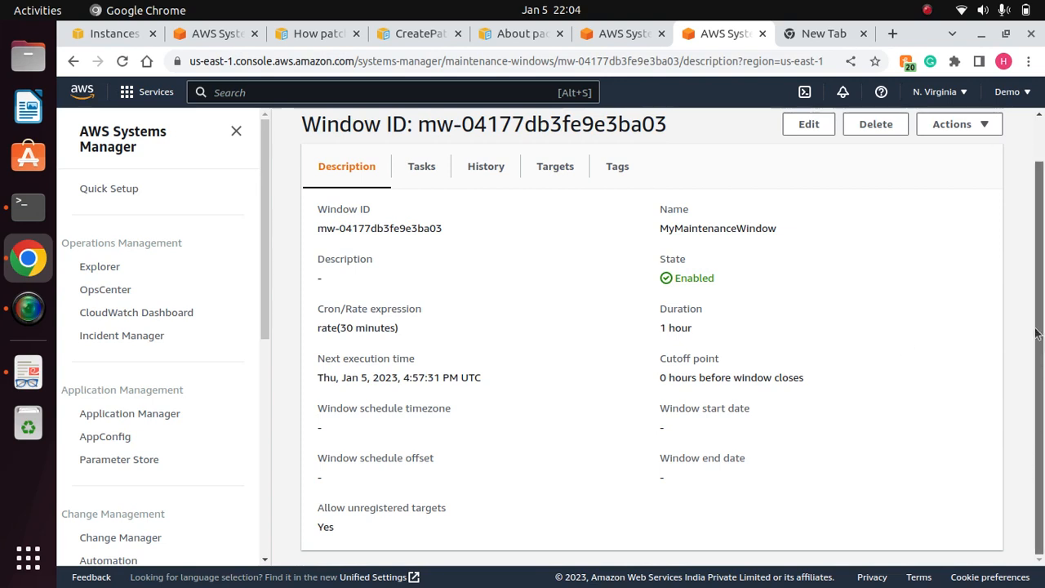
{"action": "scroll", "coordinate": [1024, 462], "scroll_direction": "up", "scroll_amount": 1}
{"action": "left_click_drag", "start_coordinate": [700, 378], "coordinate": [650, 372]}
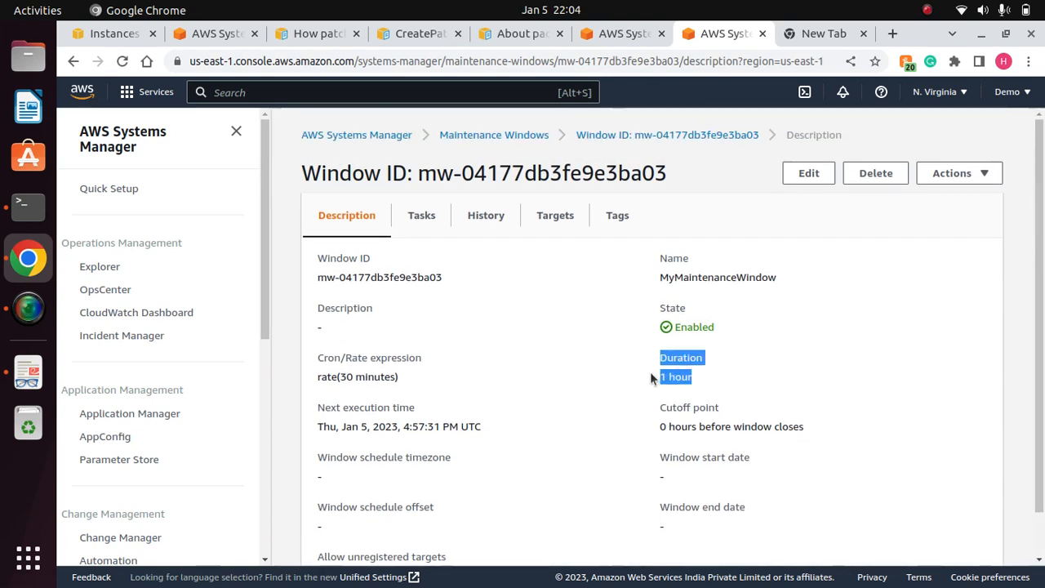
{"action": "left_click", "coordinate": [760, 378]}
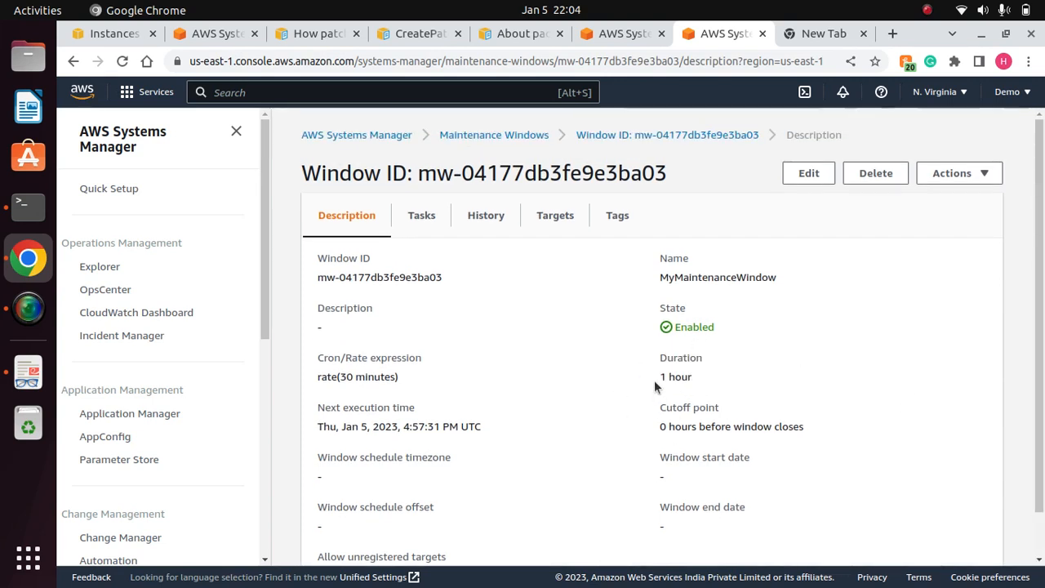
{"action": "left_click_drag", "start_coordinate": [410, 378], "coordinate": [306, 375]}
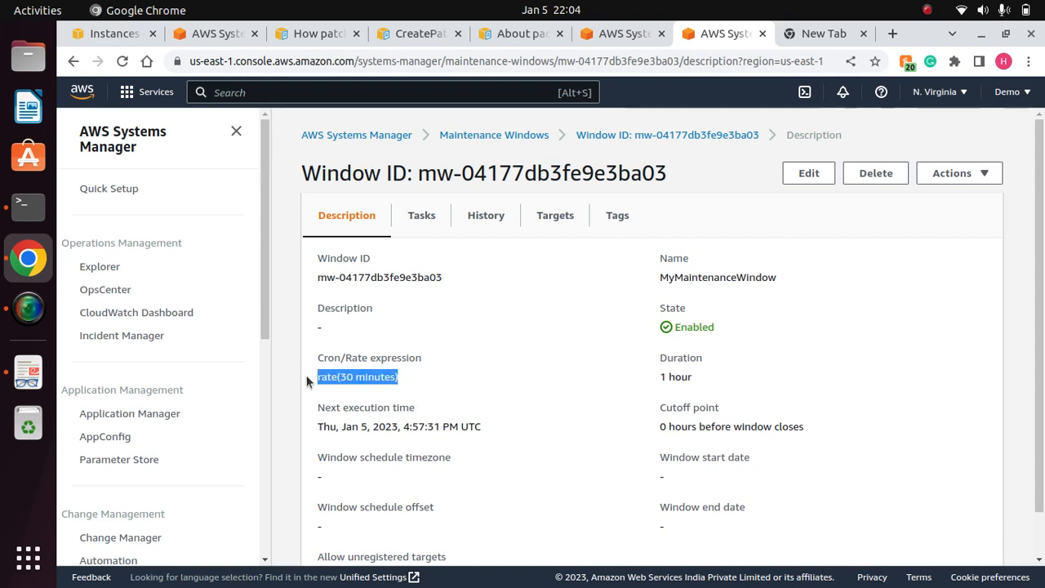
{"action": "left_click", "coordinate": [437, 372]}
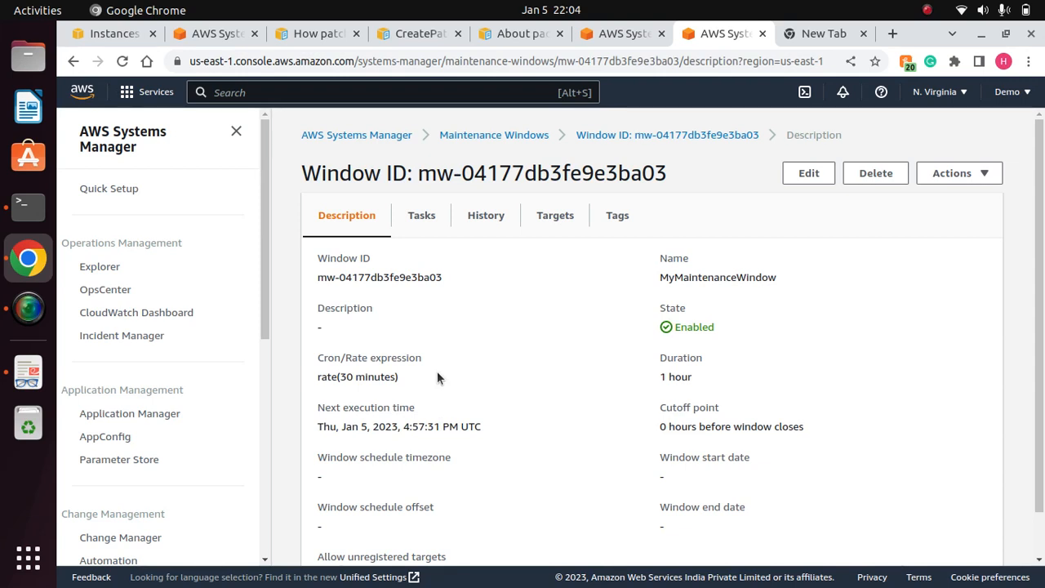
{"action": "scroll", "coordinate": [269, 334], "scroll_direction": "down", "scroll_amount": 3}
{"action": "scroll", "coordinate": [270, 334], "scroll_direction": "up", "scroll_amount": 3}
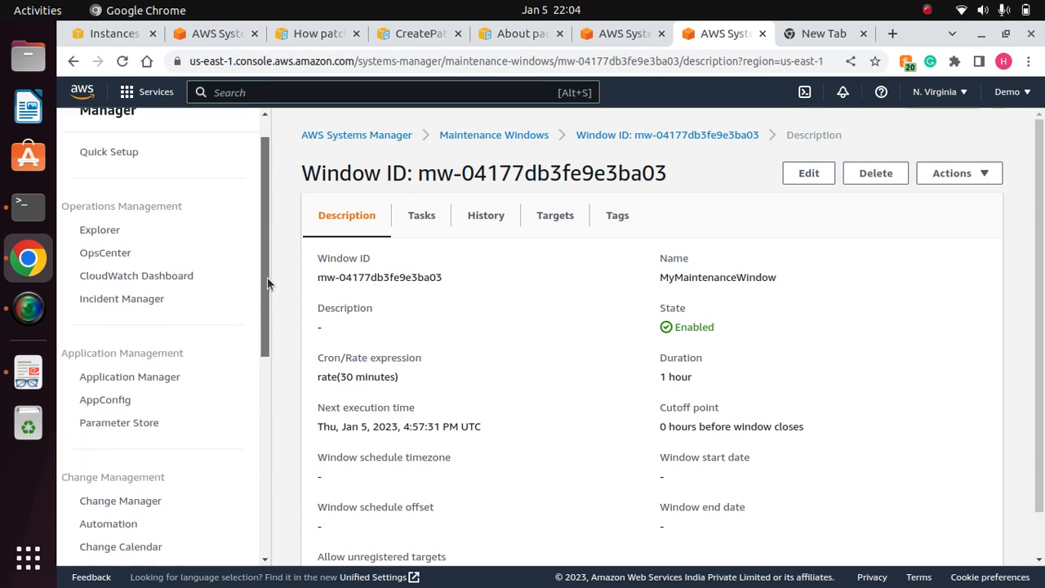
Switch to SSM3.pdf in Document Viewer and review the outline from creating the maintenance window through registering targets and tasks to Compliance.
{"action": "left_click", "coordinate": [29, 373]}
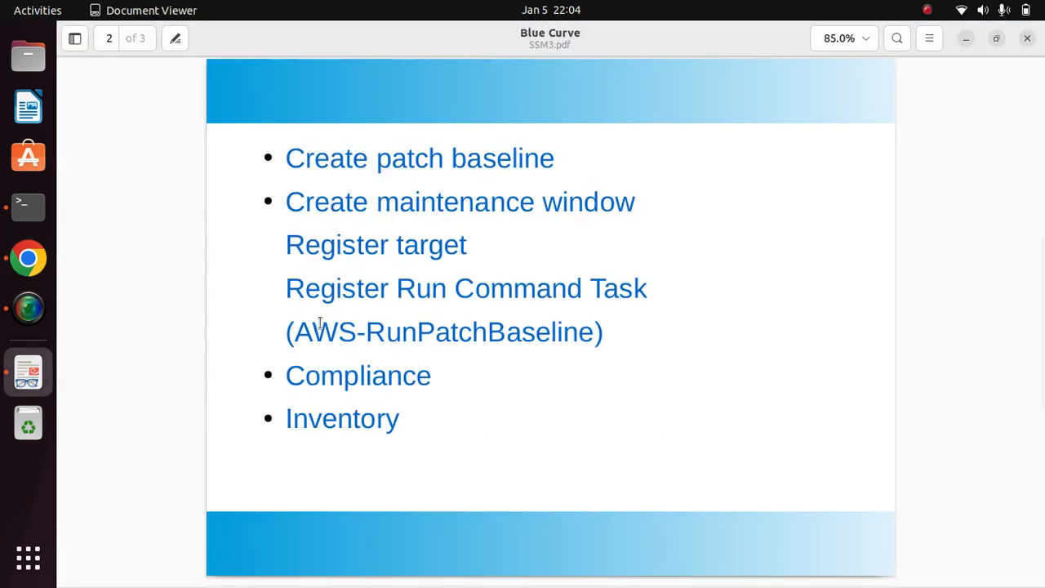
{"action": "left_click_drag", "start_coordinate": [469, 236], "coordinate": [368, 232]}
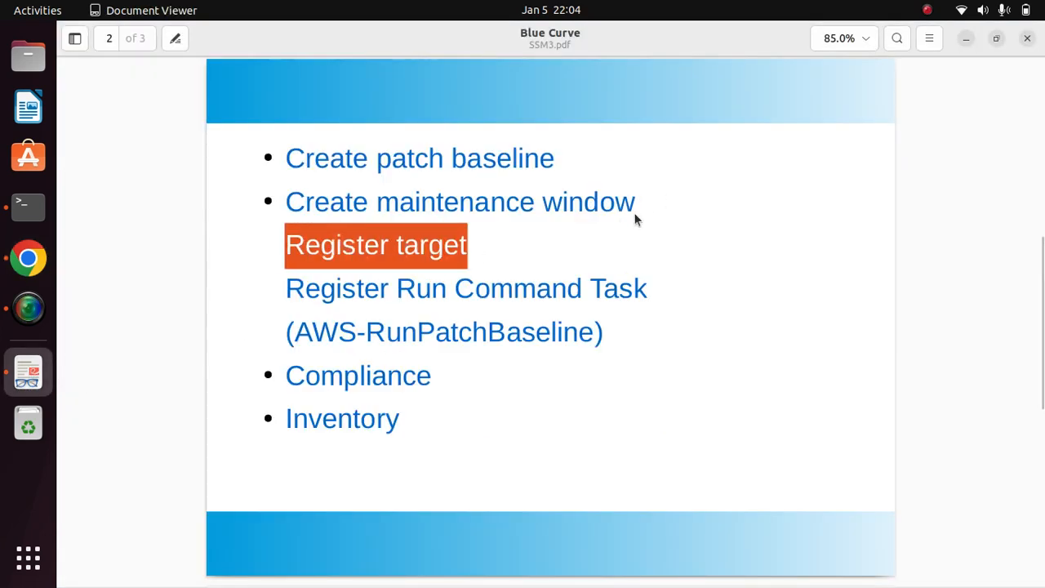
{"action": "left_click_drag", "start_coordinate": [636, 214], "coordinate": [332, 189]}
{"action": "left_click", "coordinate": [506, 243]}
{"action": "left_click_drag", "start_coordinate": [462, 245], "coordinate": [273, 247]}
{"action": "left_click", "coordinate": [494, 257]}
{"action": "left_click_drag", "start_coordinate": [677, 293], "coordinate": [261, 284]}
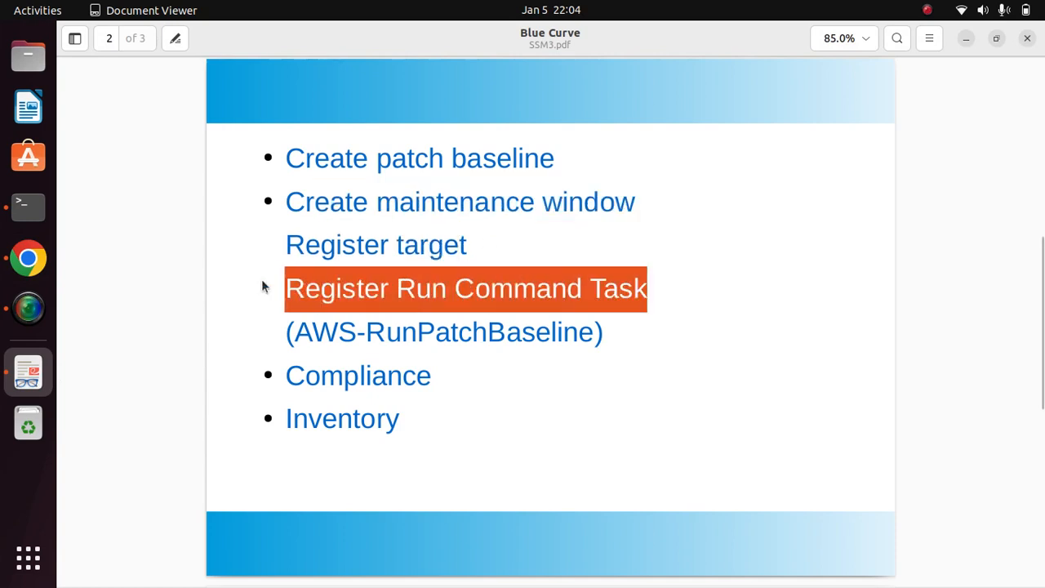
{"action": "left_click", "coordinate": [618, 303]}
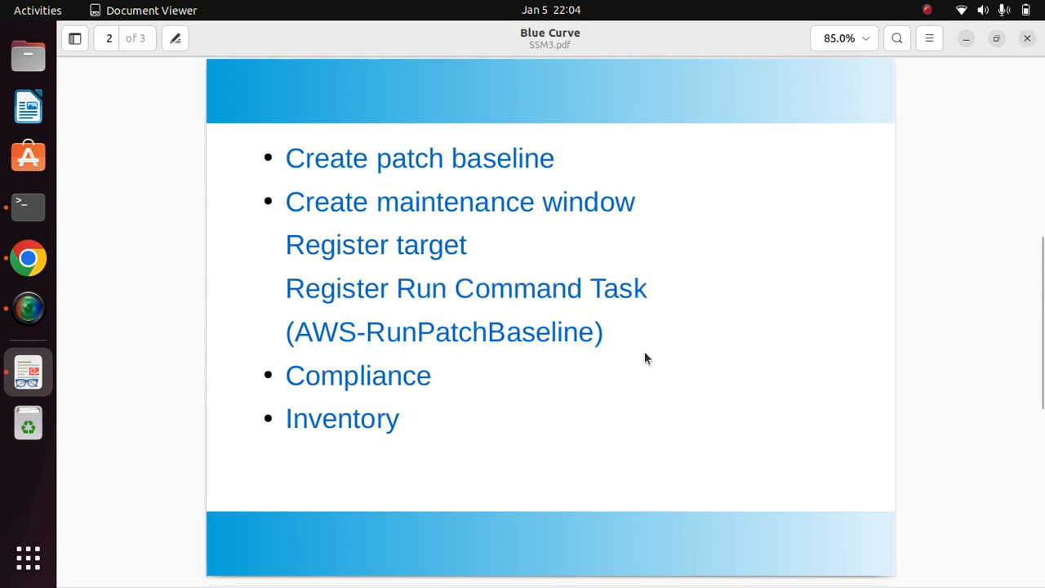
{"action": "left_click_drag", "start_coordinate": [454, 385], "coordinate": [275, 347]}
{"action": "left_click", "coordinate": [444, 374]}
{"action": "left_click_drag", "start_coordinate": [444, 374], "coordinate": [285, 374]}
{"action": "left_click", "coordinate": [517, 372]}
Switch back to Chrome and open the Compliance dashboard of Systems Manager's Node Management.
{"action": "left_click", "coordinate": [27, 258]}
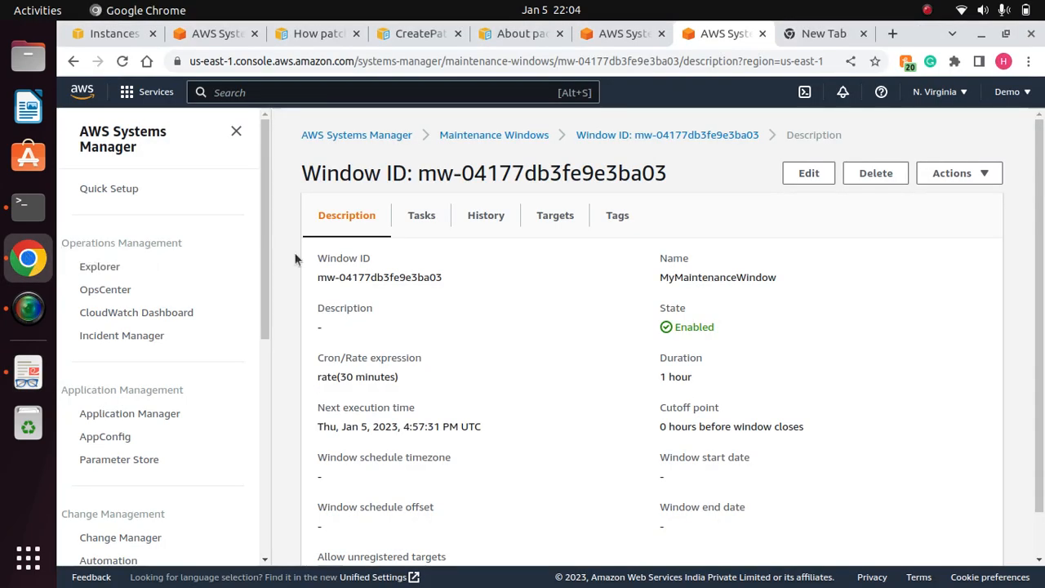
{"action": "left_click_drag", "start_coordinate": [267, 263], "coordinate": [271, 470]}
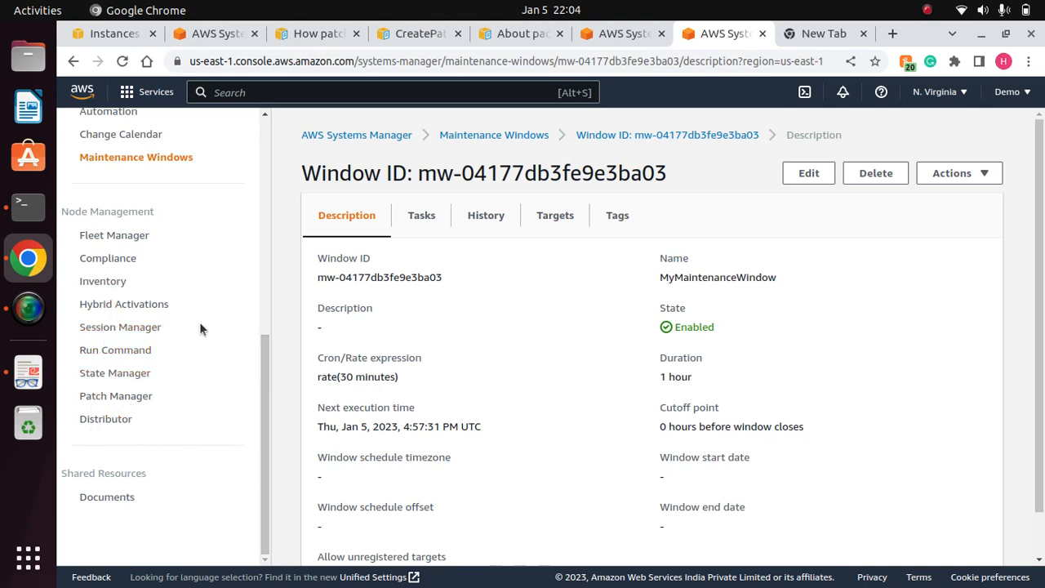
{"action": "left_click_drag", "start_coordinate": [262, 396], "coordinate": [264, 194]}
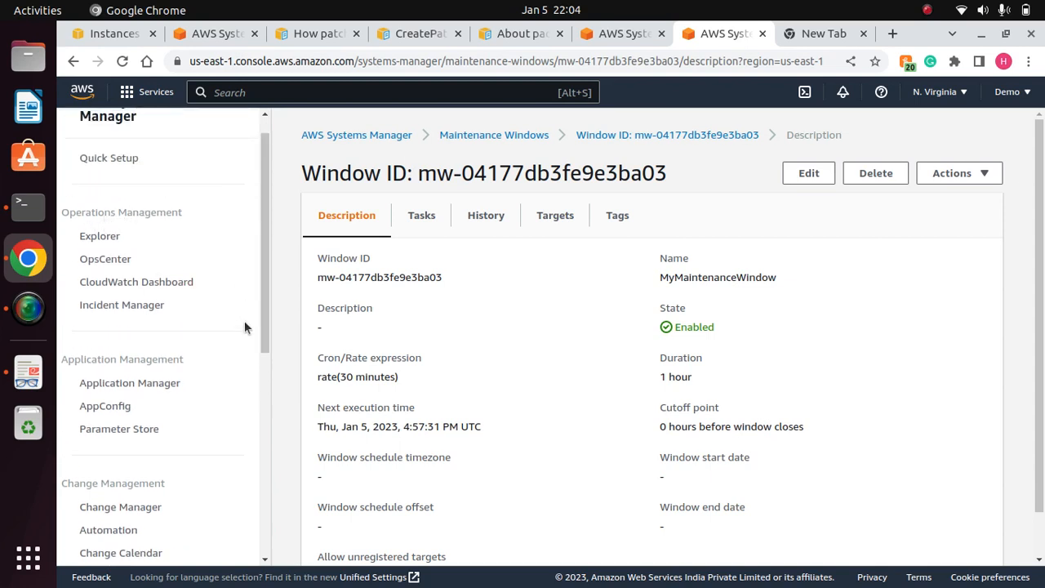
{"action": "left_click_drag", "start_coordinate": [261, 273], "coordinate": [259, 443]}
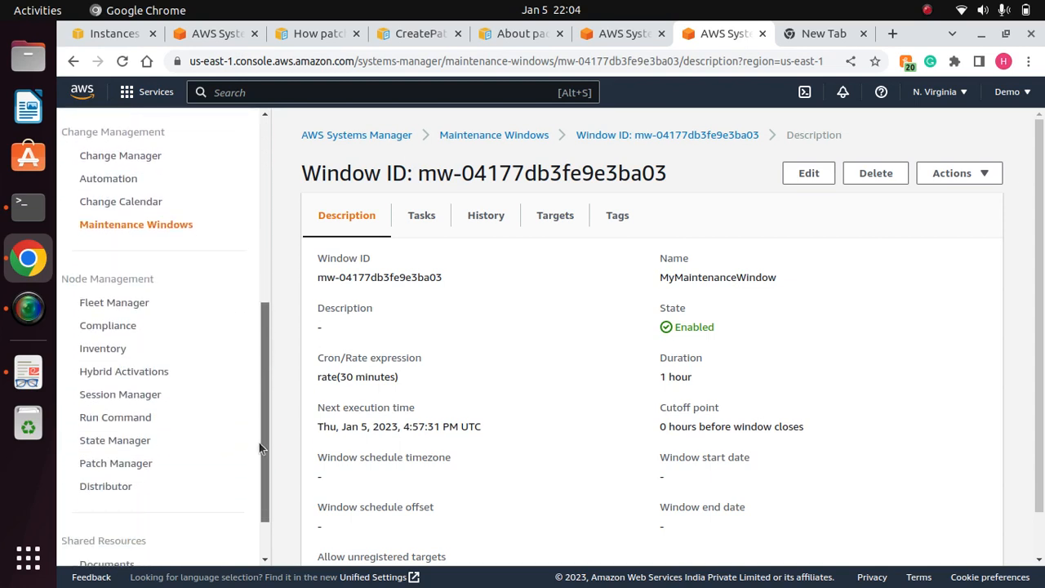
{"action": "left_click", "coordinate": [107, 326]}
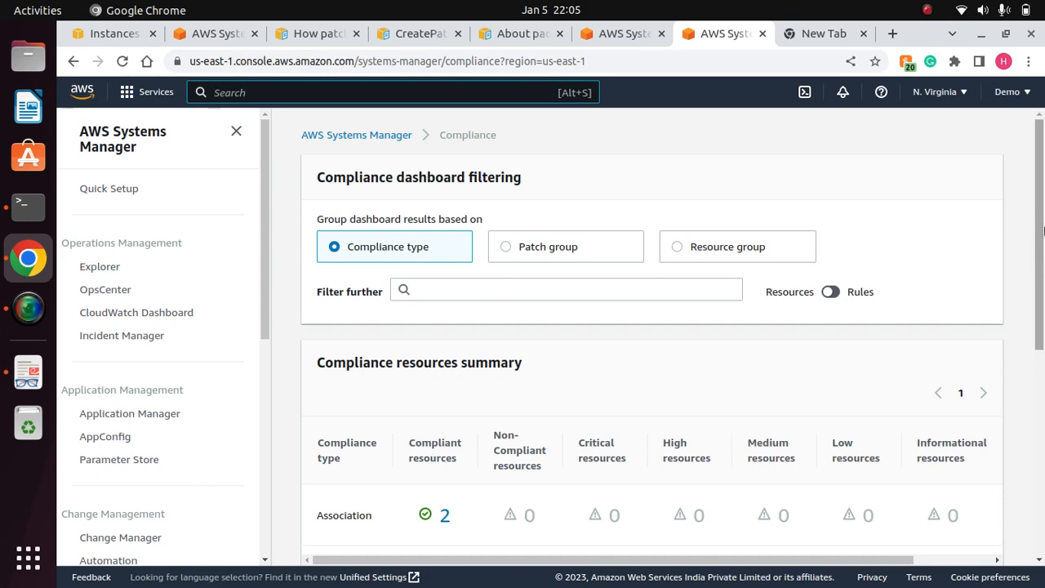
Filter the compliance resource details to compliant Association resources and review each instance's overall status and execution time.
{"action": "left_click_drag", "start_coordinate": [1043, 231], "coordinate": [1040, 304]}
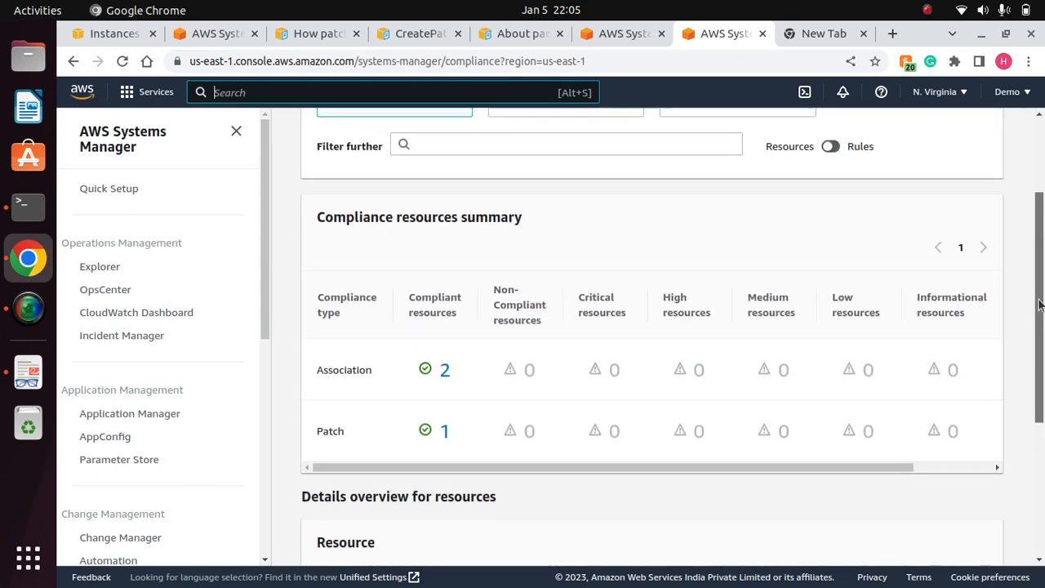
{"action": "scroll", "coordinate": [1041, 304], "scroll_direction": "up", "scroll_amount": 2}
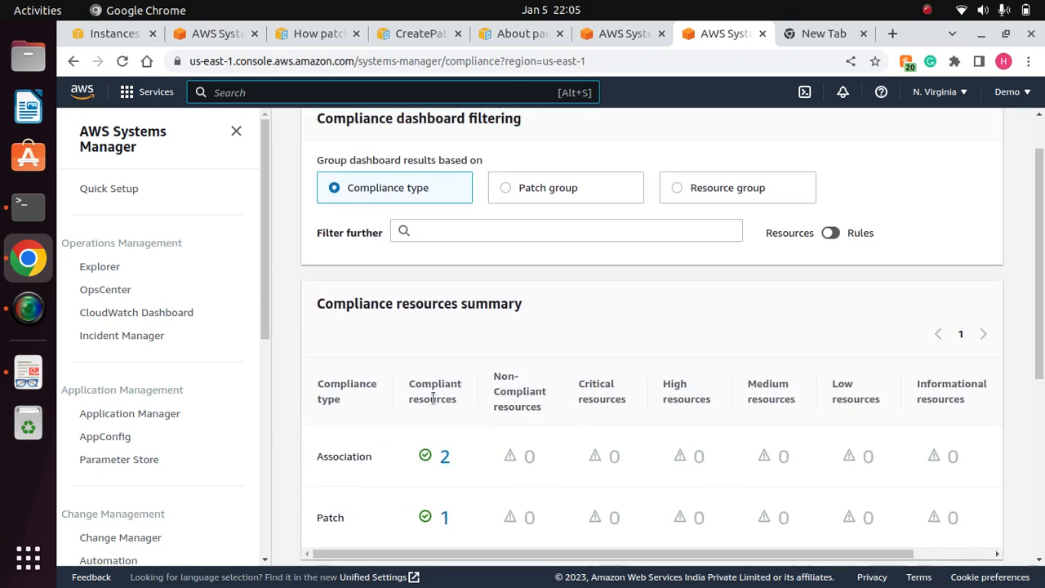
{"action": "left_click", "coordinate": [443, 455]}
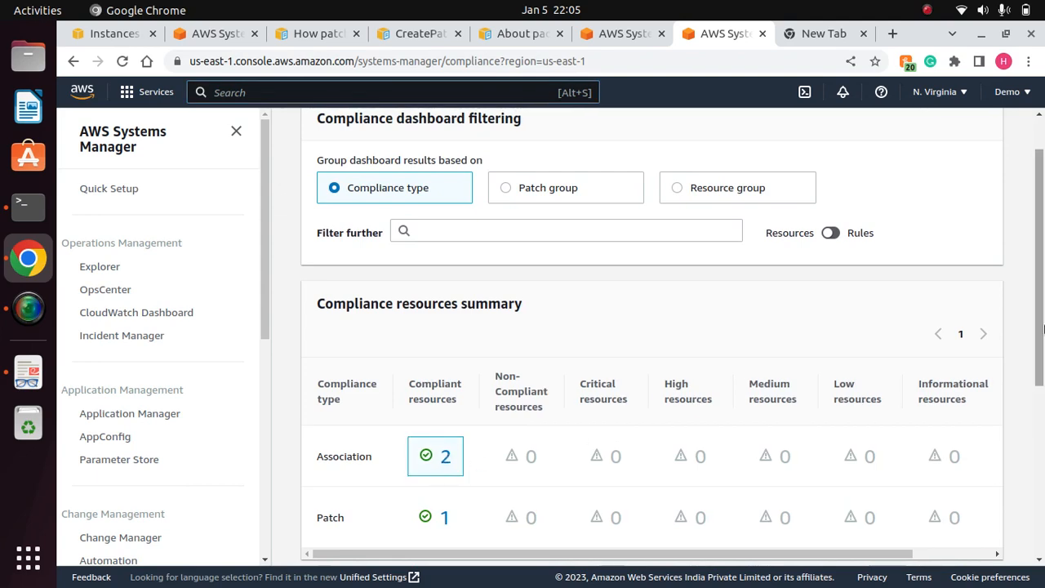
{"action": "left_click_drag", "start_coordinate": [1043, 328], "coordinate": [1043, 497]}
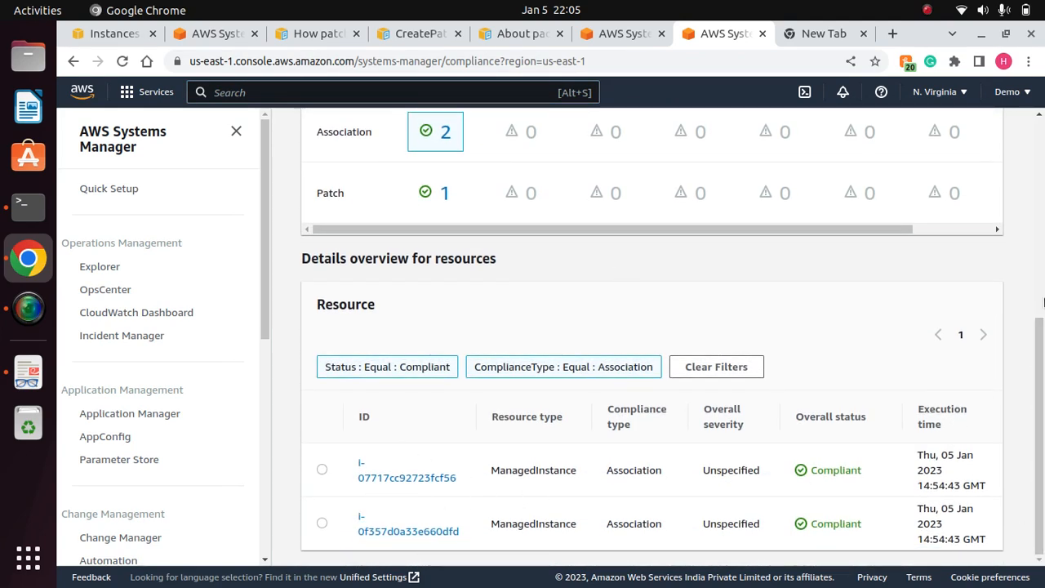
{"action": "scroll", "coordinate": [1043, 303], "scroll_direction": "up", "scroll_amount": 3}
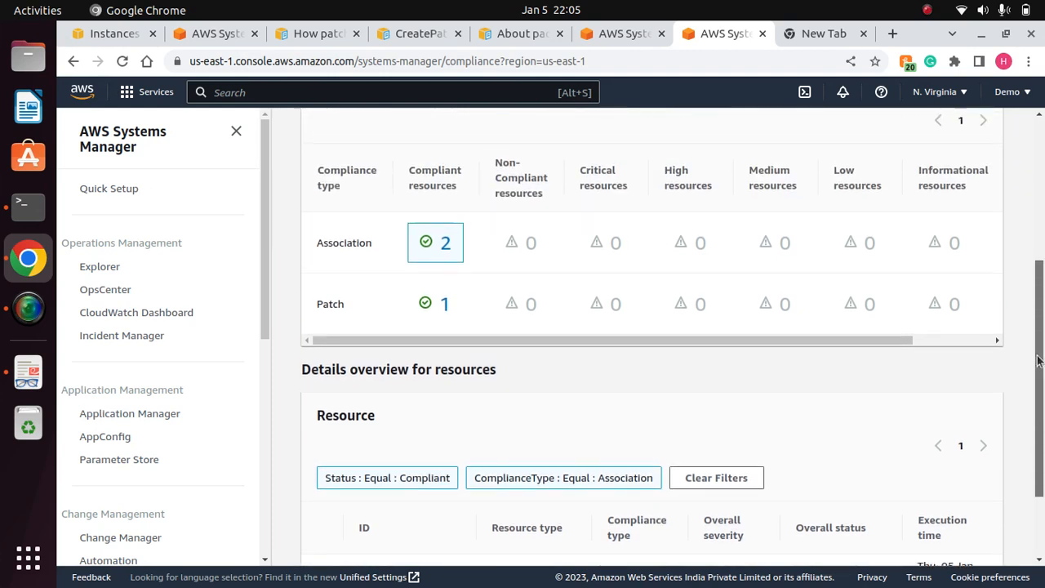
Filter the resource details to compliant Patch resources and review the listed instance against the compliance summary.
{"action": "left_click", "coordinate": [445, 307]}
{"action": "scroll", "coordinate": [1043, 327], "scroll_direction": "down", "scroll_amount": 1}
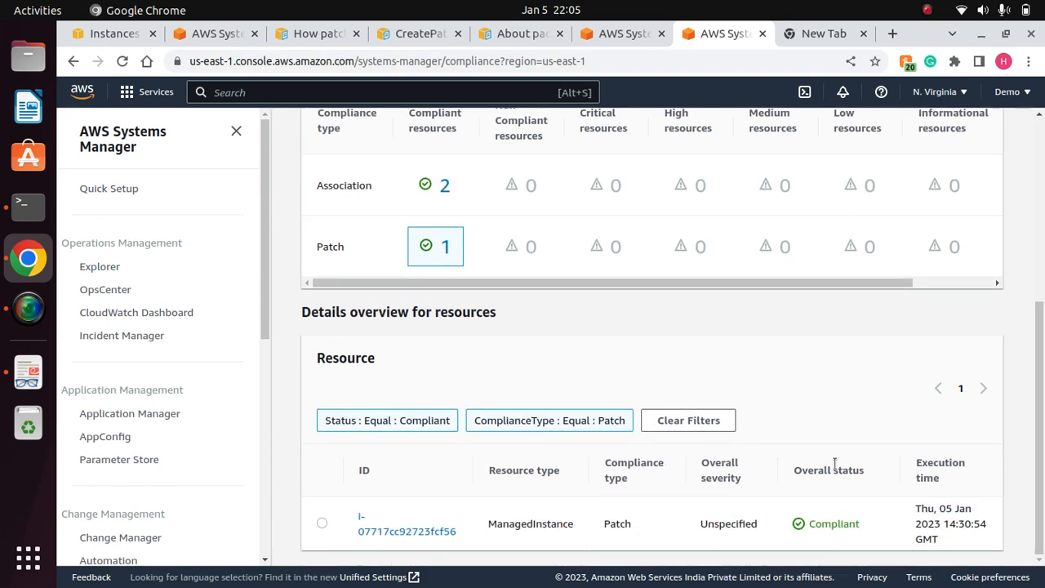
{"action": "scroll", "coordinate": [1029, 368], "scroll_direction": "up", "scroll_amount": 2}
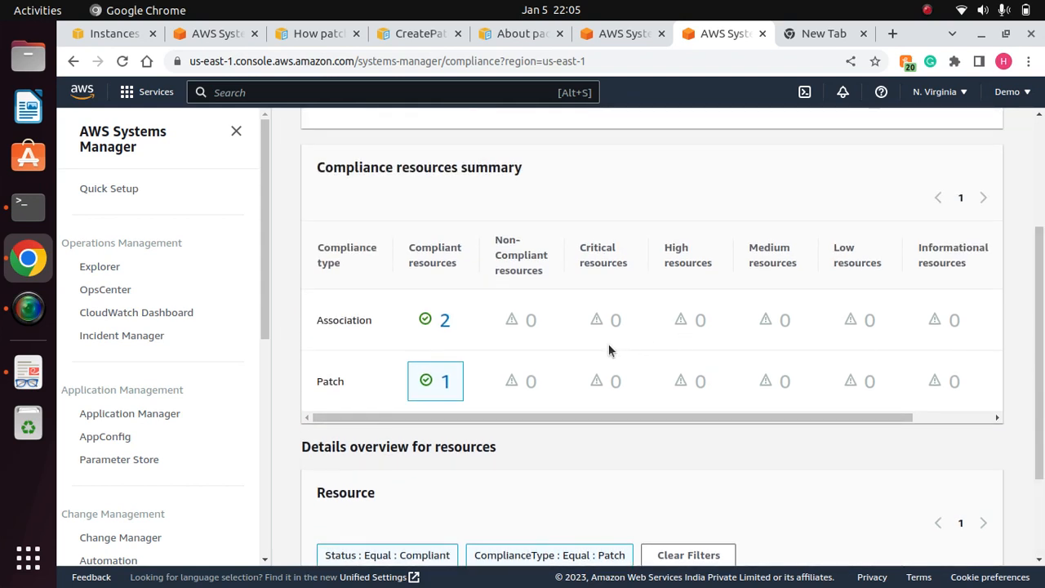
List the compliant Association resources again, open managed instance i-07717cc92723fcf56 from the details, and return to the Compliance page.
{"action": "left_click", "coordinate": [446, 323]}
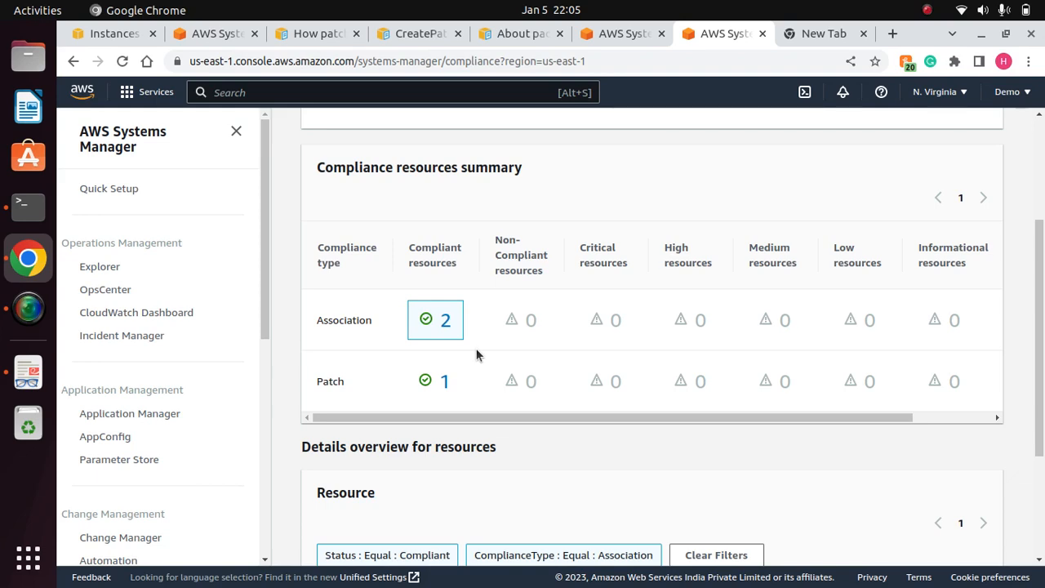
{"action": "left_click_drag", "start_coordinate": [1041, 412], "coordinate": [1043, 510]}
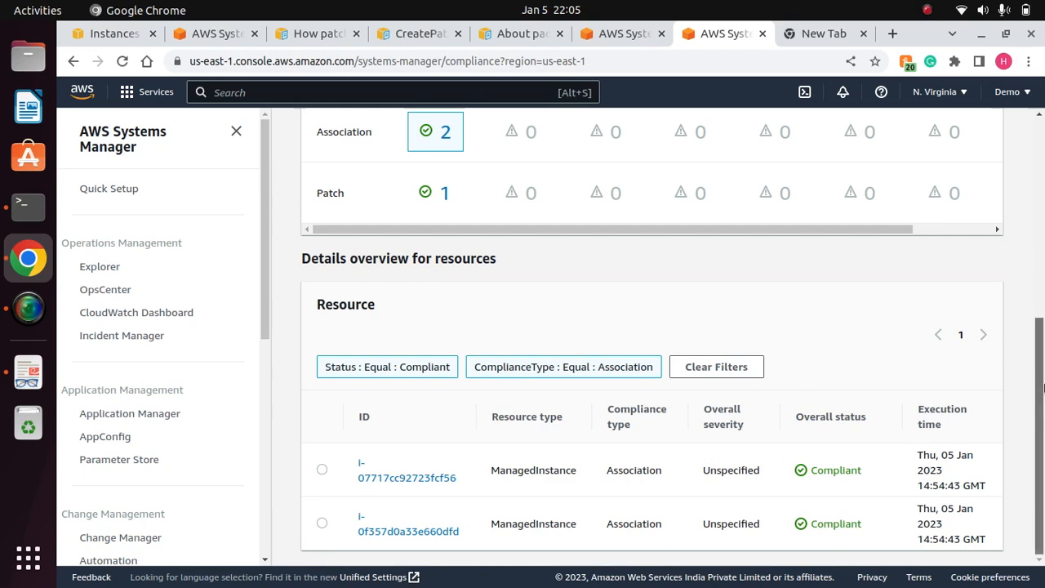
{"action": "left_click_drag", "start_coordinate": [1042, 388], "coordinate": [1042, 220]}
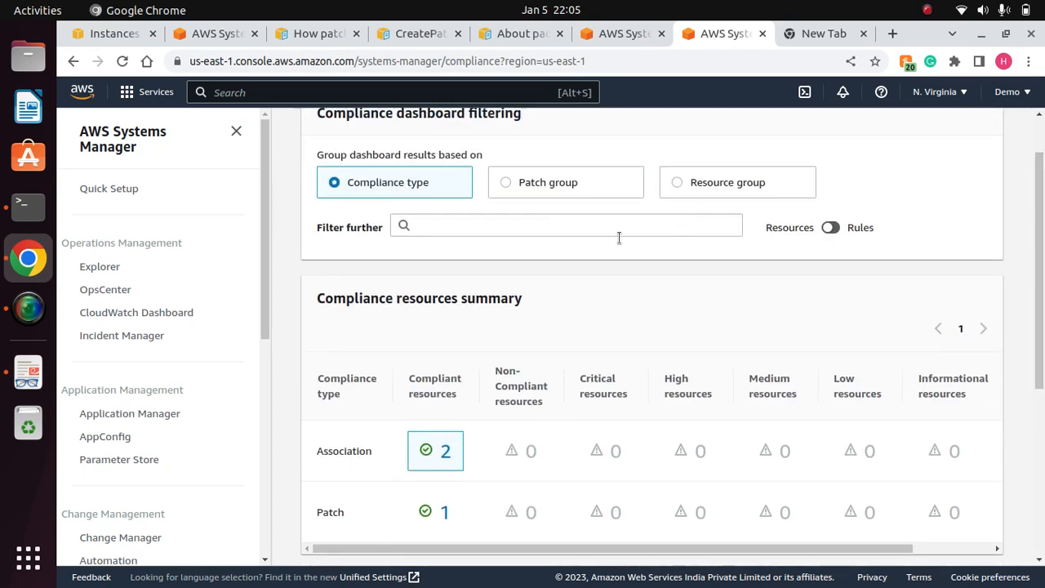
{"action": "left_click_drag", "start_coordinate": [1042, 287], "coordinate": [1042, 454]}
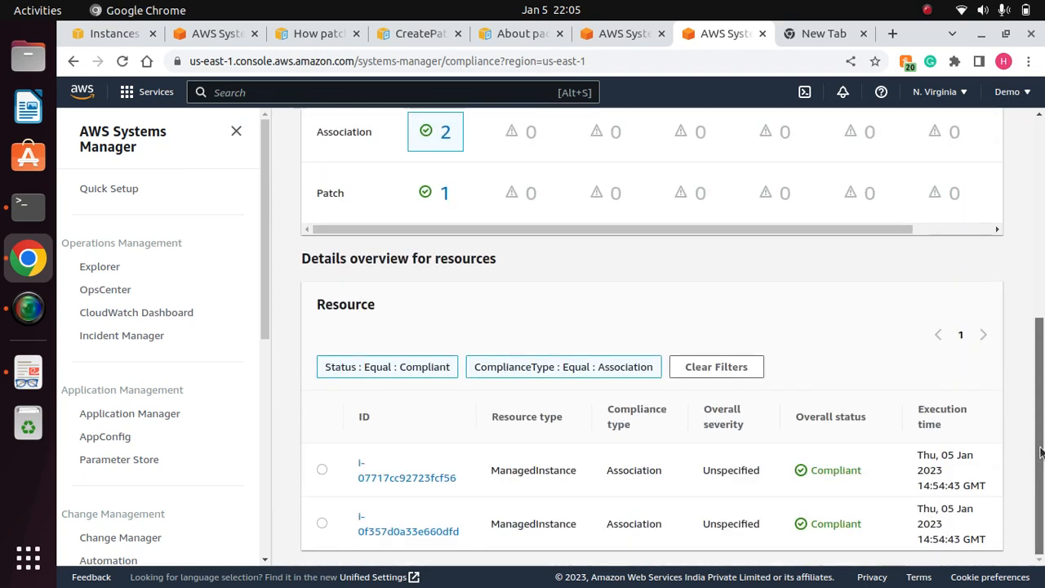
{"action": "left_click", "coordinate": [394, 478]}
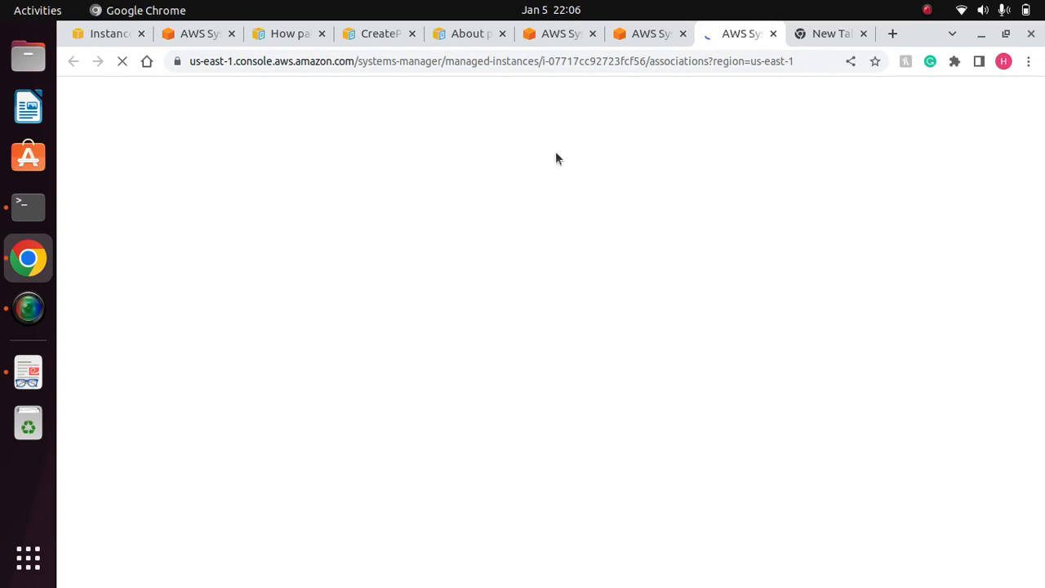
{"action": "left_click", "coordinate": [648, 34]}
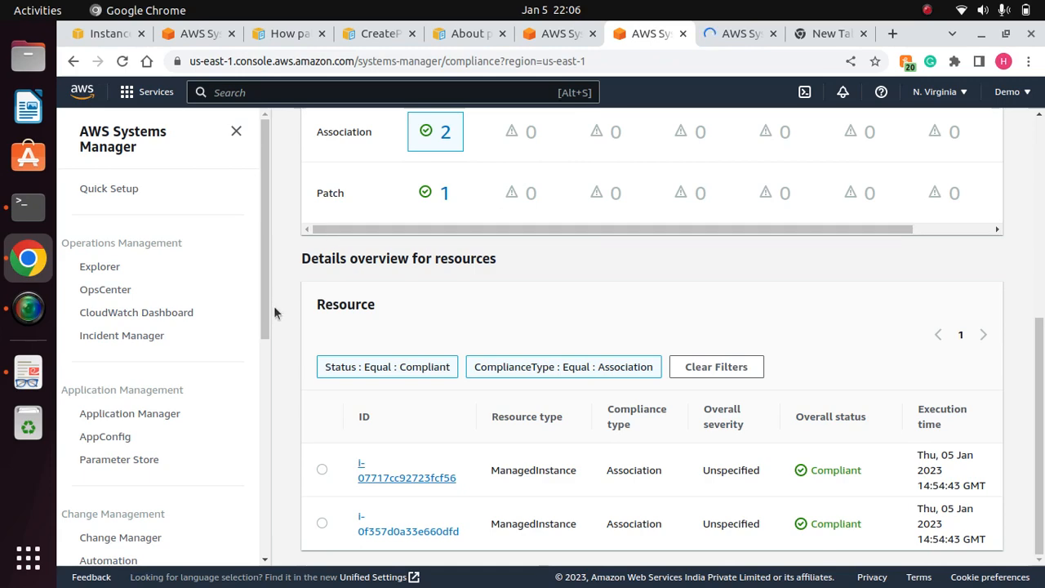
Open the Systems Manager Inventory dashboard and close the browser tab of the managed instance's associations.
{"action": "left_click_drag", "start_coordinate": [266, 280], "coordinate": [267, 466]}
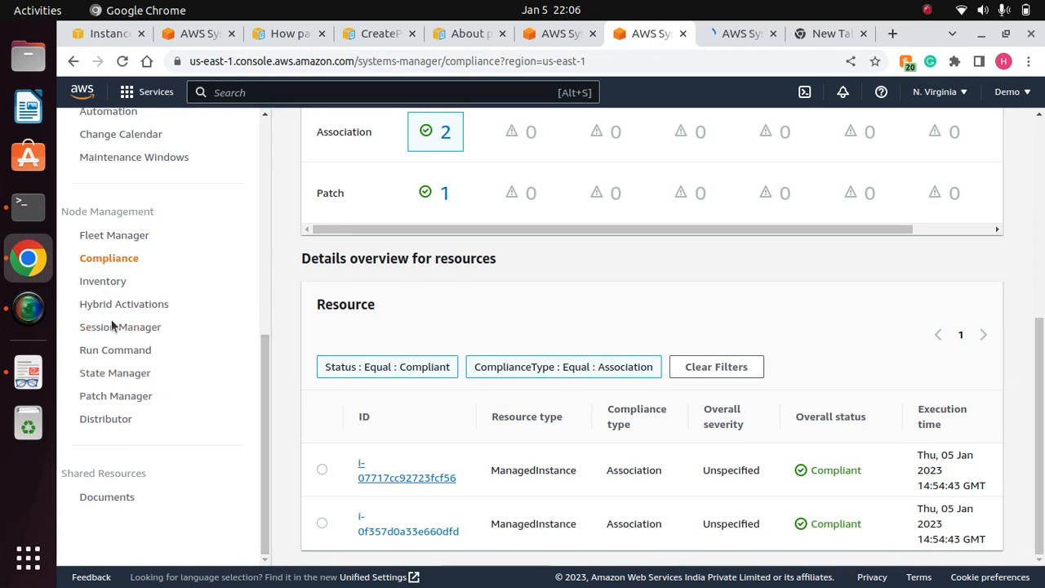
{"action": "left_click_drag", "start_coordinate": [262, 424], "coordinate": [260, 387]}
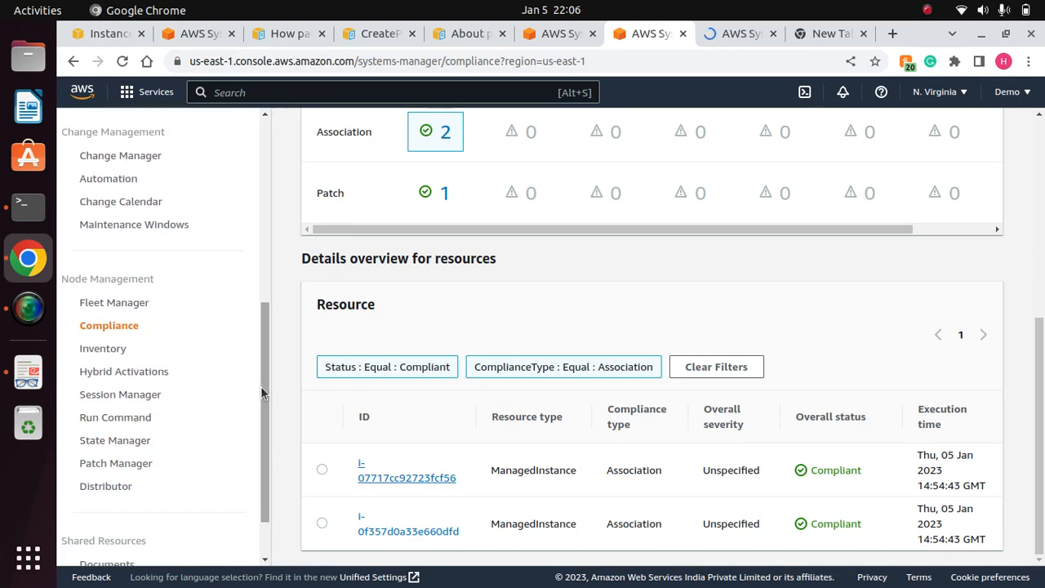
{"action": "left_click", "coordinate": [96, 349]}
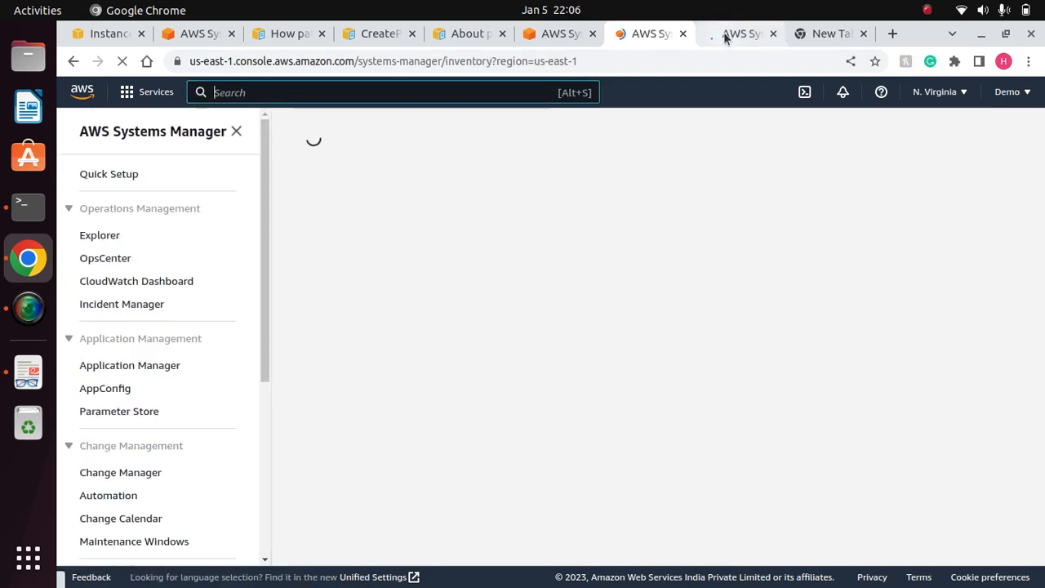
{"action": "left_click", "coordinate": [729, 33]}
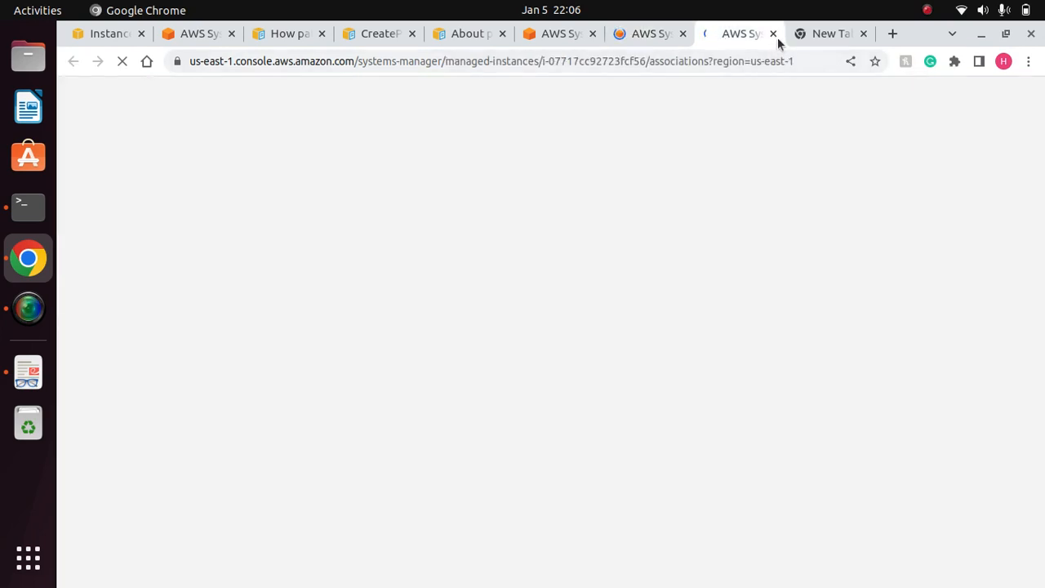
{"action": "left_click", "coordinate": [773, 34]}
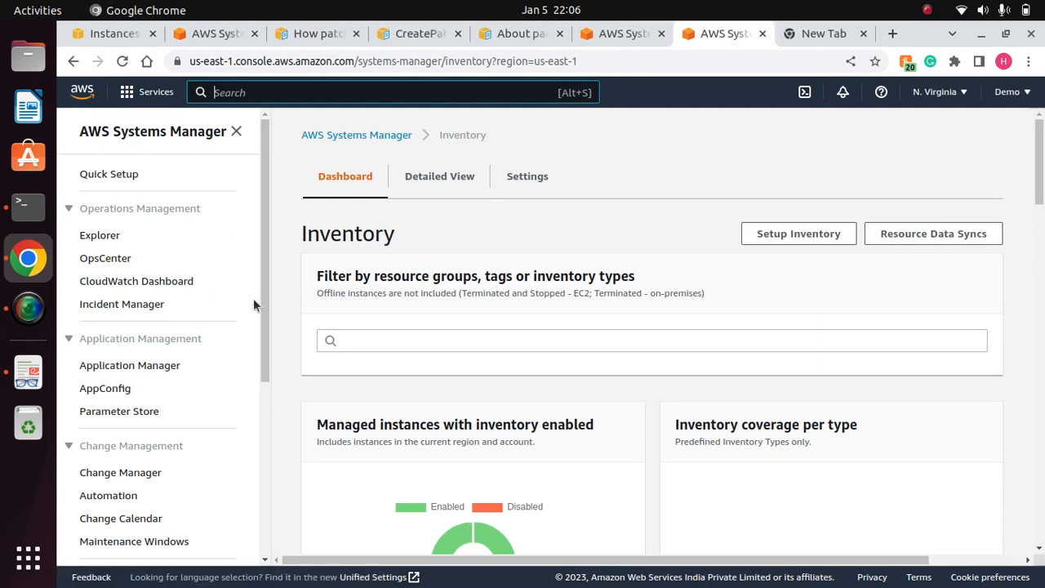
Look through the Inventory dashboard, its association settings and its detailed view, and return to the dashboard.
{"action": "left_click_drag", "start_coordinate": [1040, 182], "coordinate": [1041, 131]}
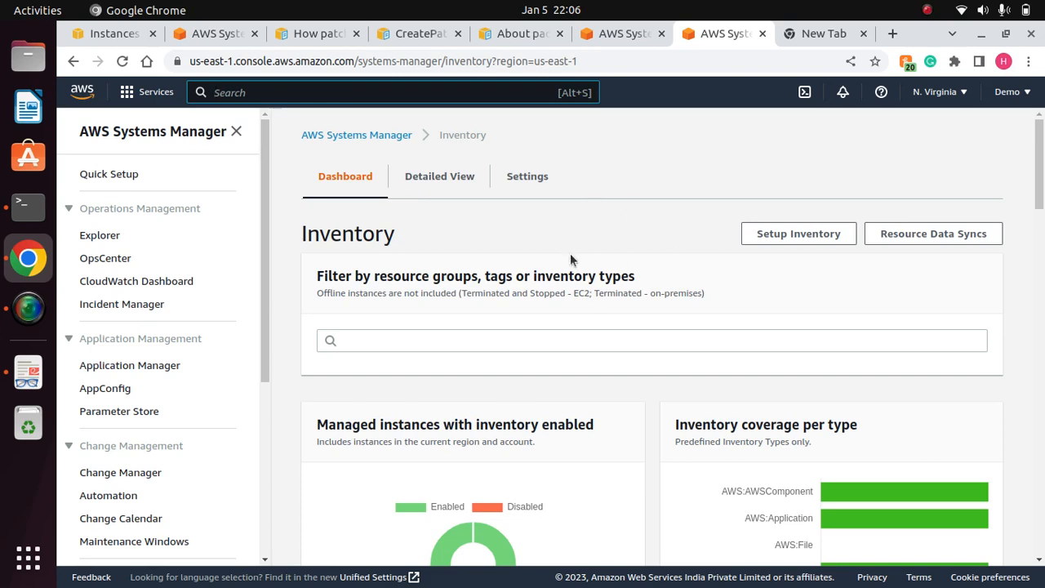
{"action": "left_click", "coordinate": [527, 186]}
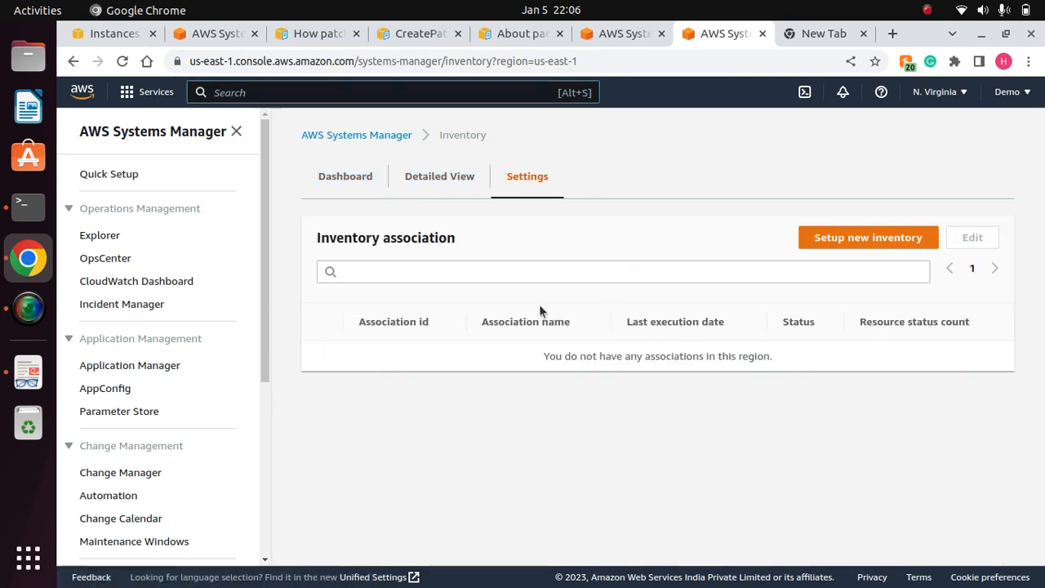
{"action": "left_click", "coordinate": [440, 186]}
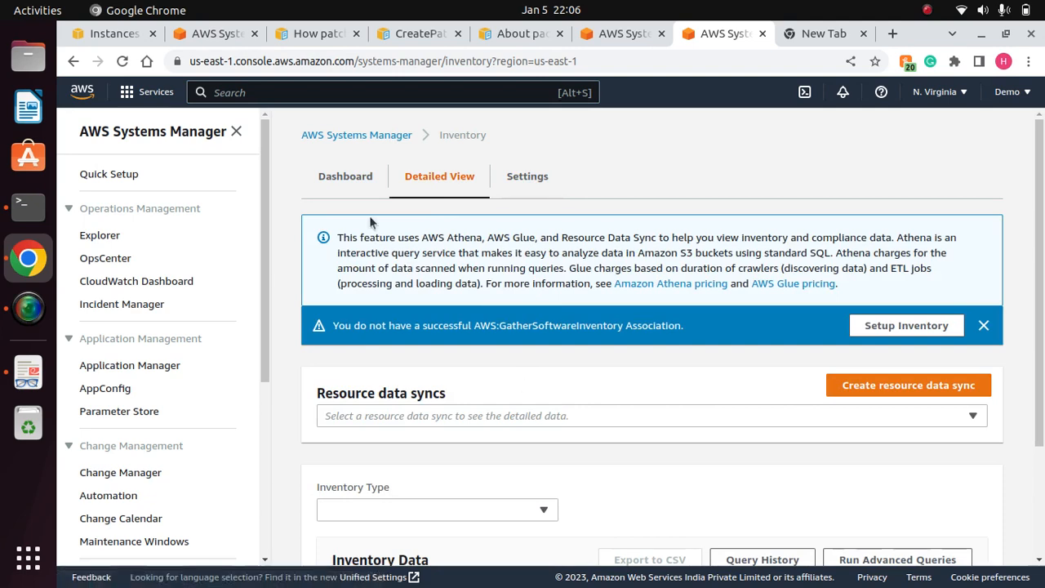
{"action": "left_click", "coordinate": [346, 177]}
Start setting up a new inventory association, keeping Inventory-Association as its name.
{"action": "left_click", "coordinate": [800, 233]}
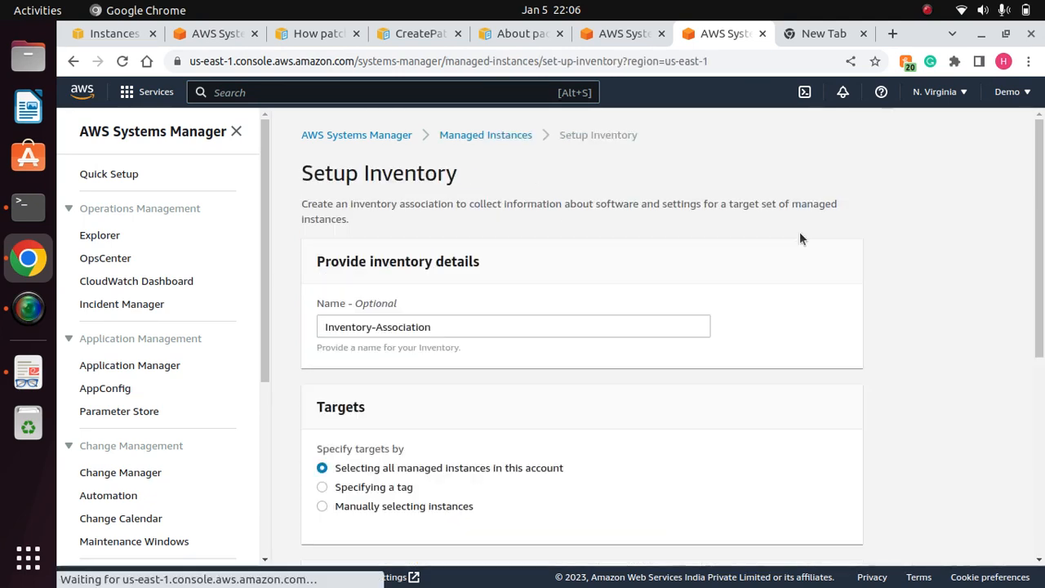
{"action": "scroll", "coordinate": [352, 201], "scroll_direction": "down", "scroll_amount": 3}
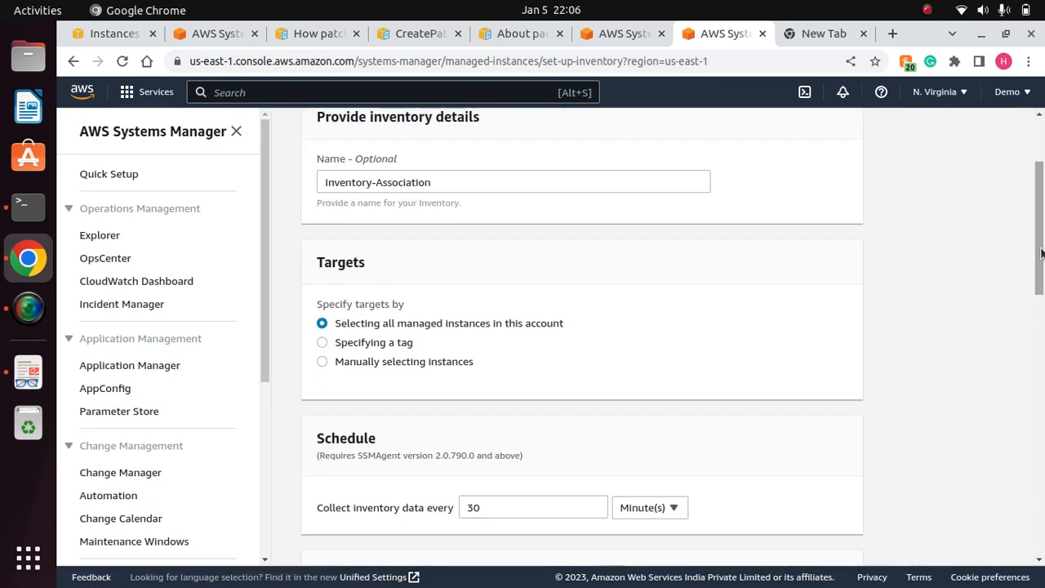
{"action": "left_click_drag", "start_coordinate": [436, 184], "coordinate": [286, 175]}
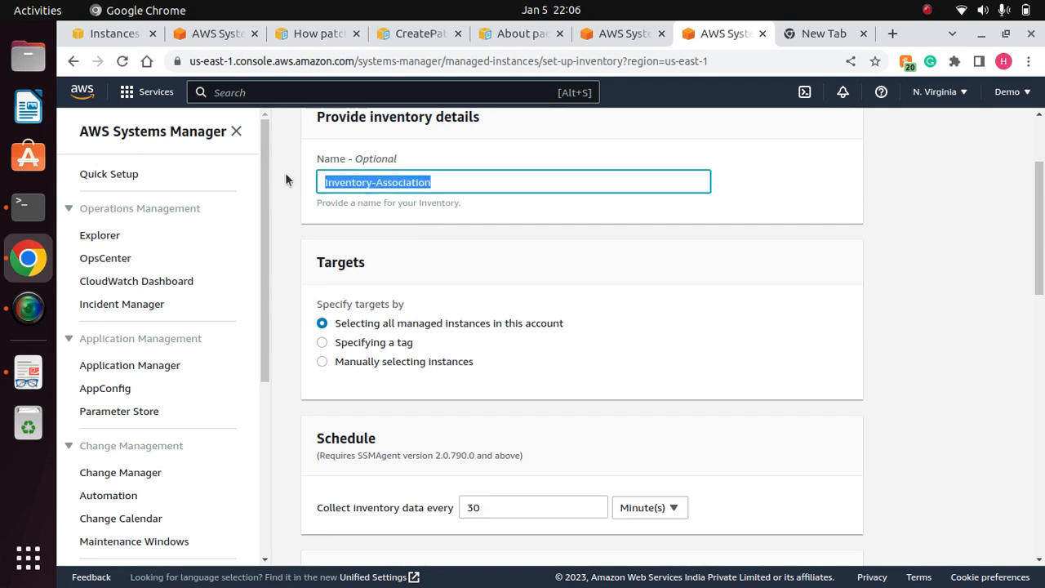
{"action": "left_click", "coordinate": [436, 181]}
{"action": "scroll", "coordinate": [1043, 227], "scroll_direction": "down", "scroll_amount": 2}
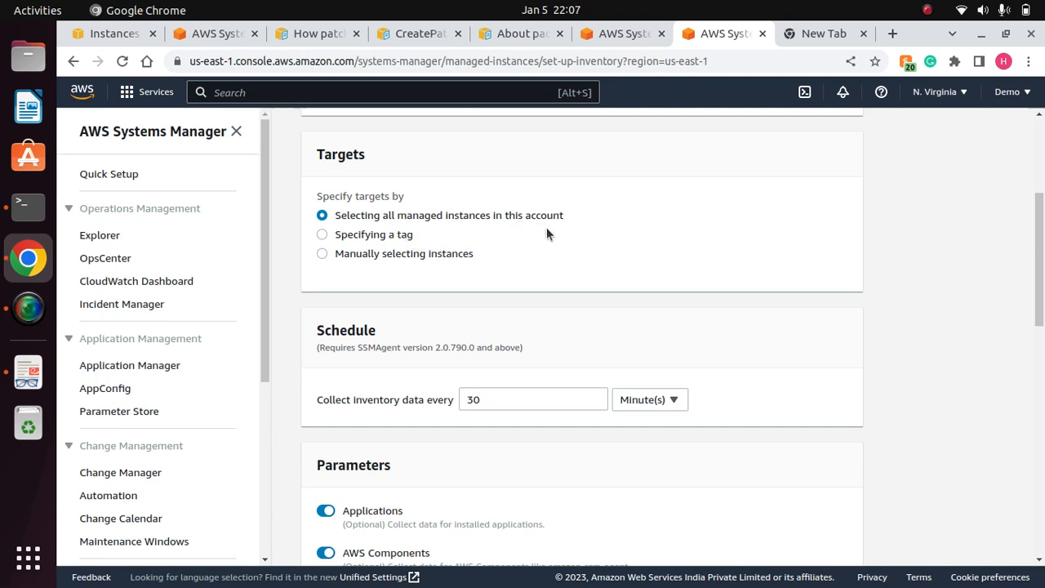
Try targeting the inventory by tag and by manually selecting every instance, and restore the selection of all managed instances in this account.
{"action": "left_click", "coordinate": [321, 235]}
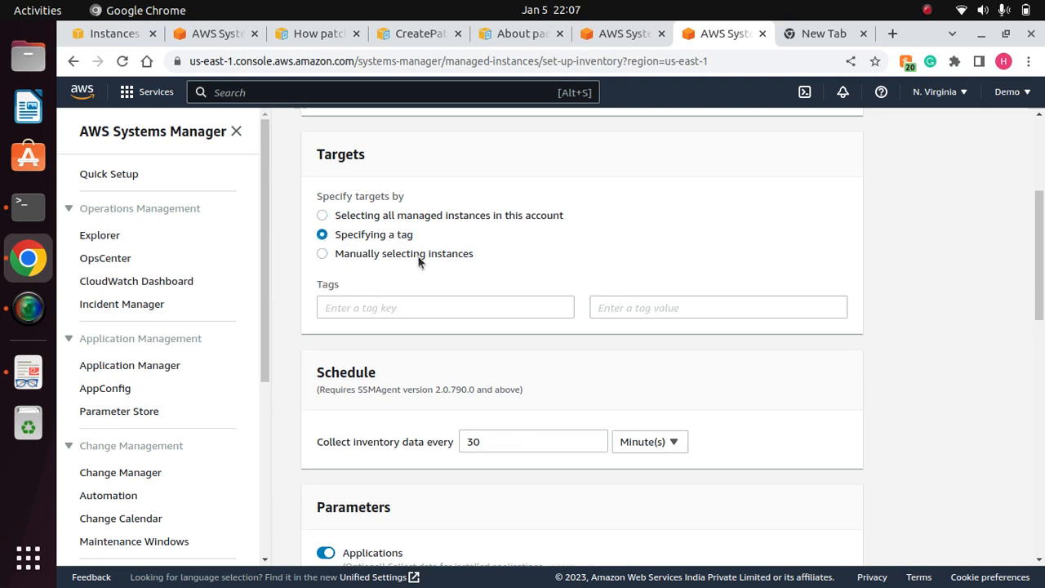
{"action": "left_click", "coordinate": [326, 255]}
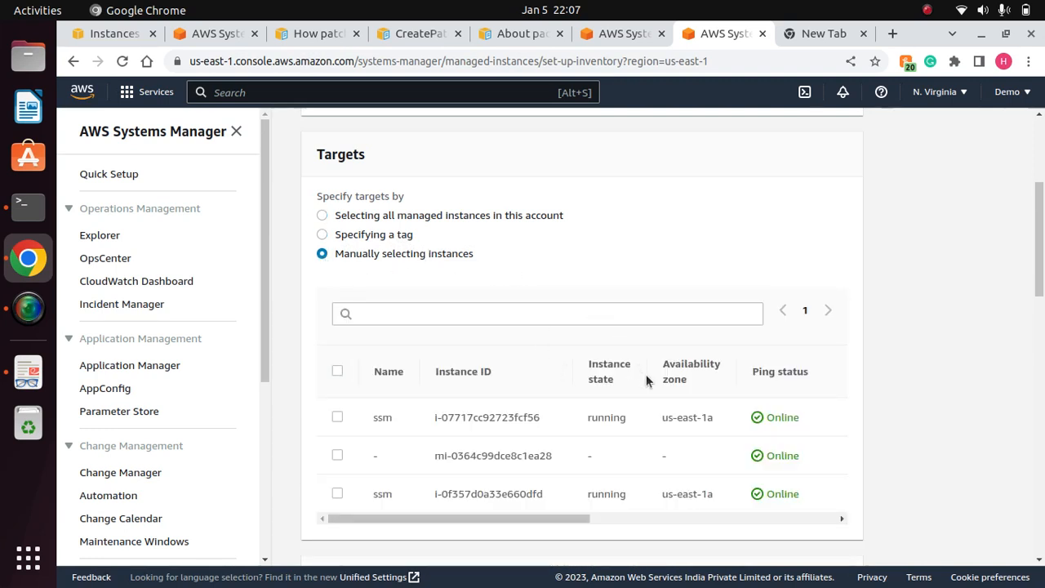
{"action": "left_click", "coordinate": [337, 371]}
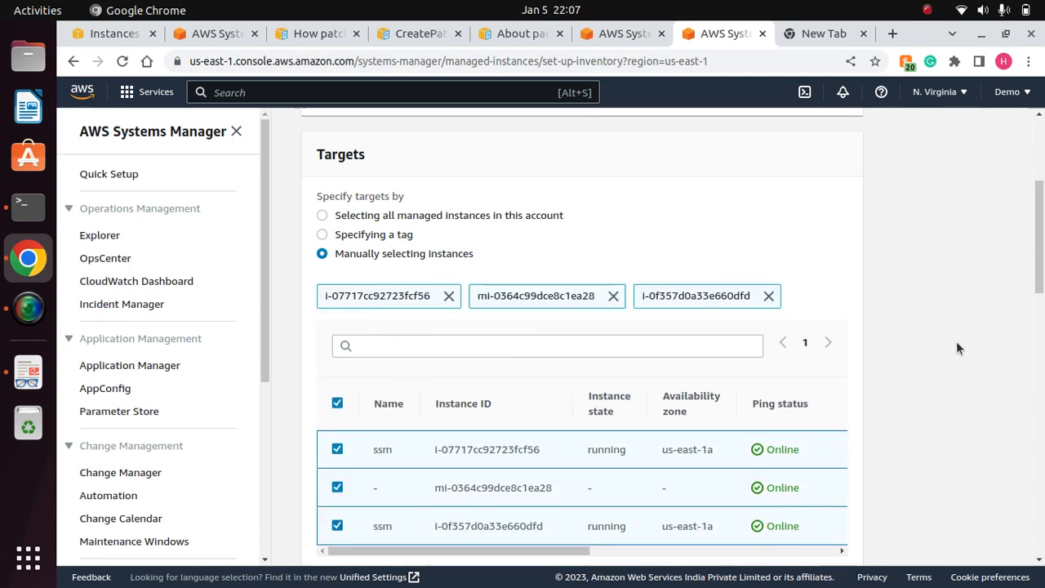
{"action": "left_click", "coordinate": [323, 216]}
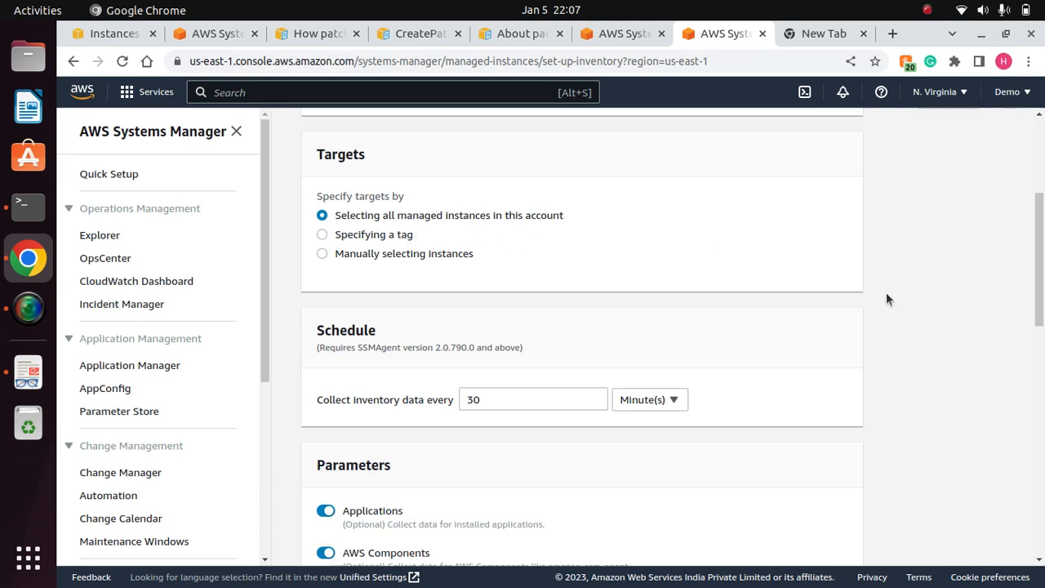
{"action": "left_click_drag", "start_coordinate": [1040, 298], "coordinate": [1041, 353]}
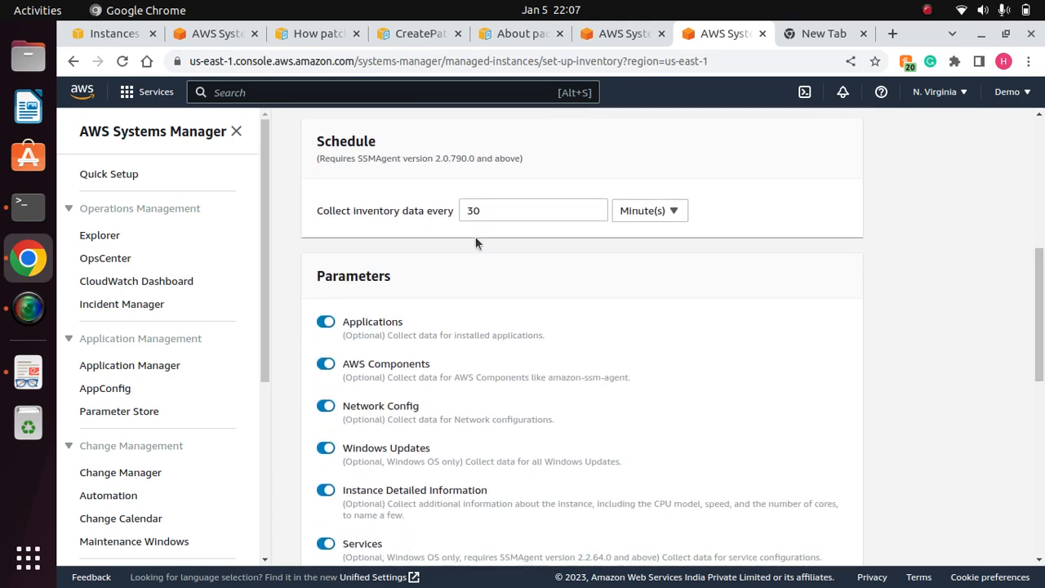
Review the inventory collection schedule and the data types that can be collected, including applications, AWS components, network config and Windows updates.
{"action": "left_click_drag", "start_coordinate": [496, 210], "coordinate": [429, 206]}
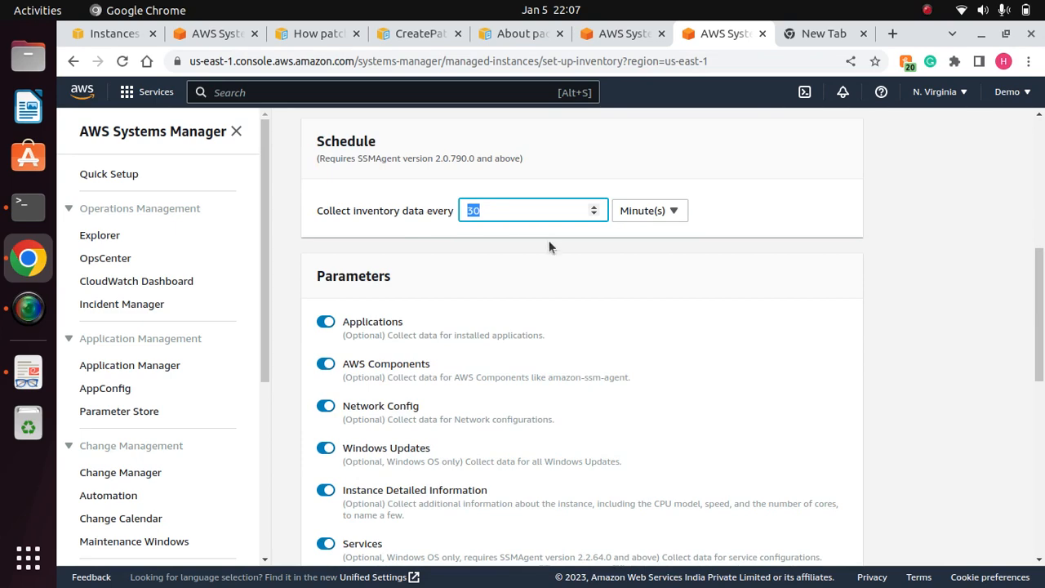
{"action": "left_click", "coordinate": [753, 217]}
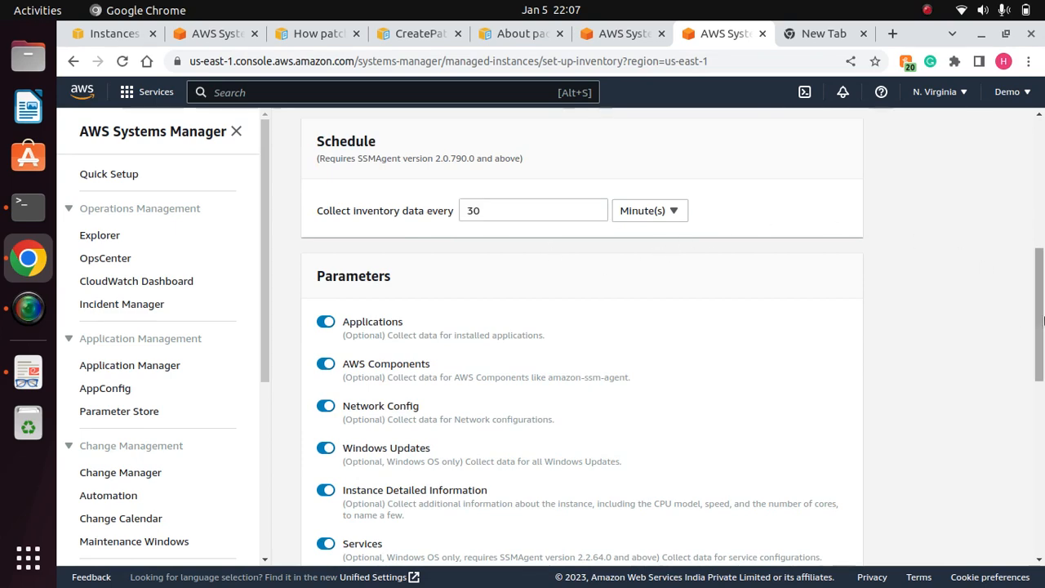
{"action": "left_click_drag", "start_coordinate": [1040, 315], "coordinate": [1040, 342]}
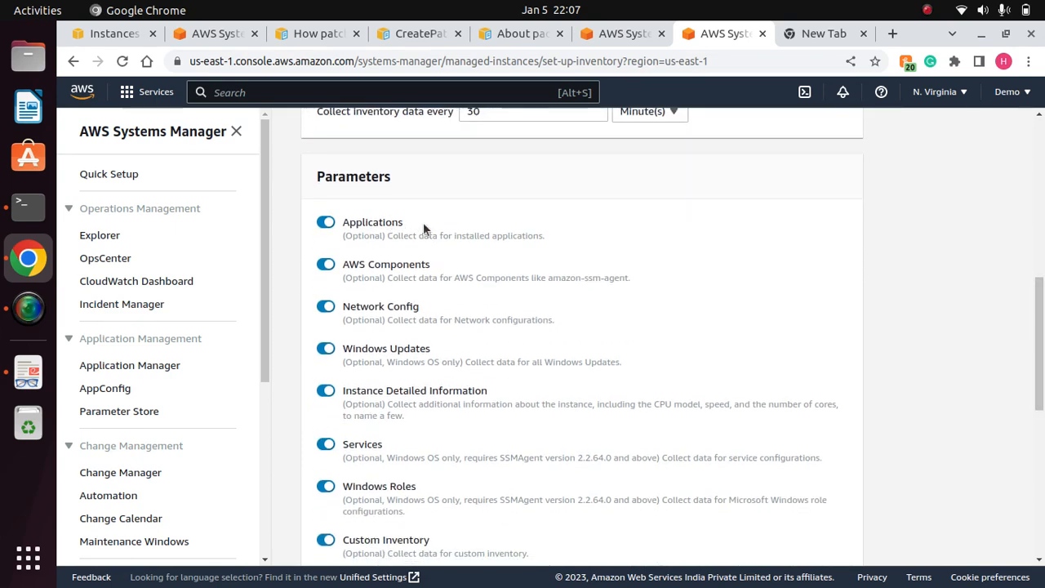
{"action": "left_click_drag", "start_coordinate": [540, 236], "coordinate": [392, 237]}
{"action": "left_click", "coordinate": [570, 240]}
{"action": "left_click_drag", "start_coordinate": [631, 279], "coordinate": [495, 276]}
{"action": "triple_click", "coordinate": [561, 321]}
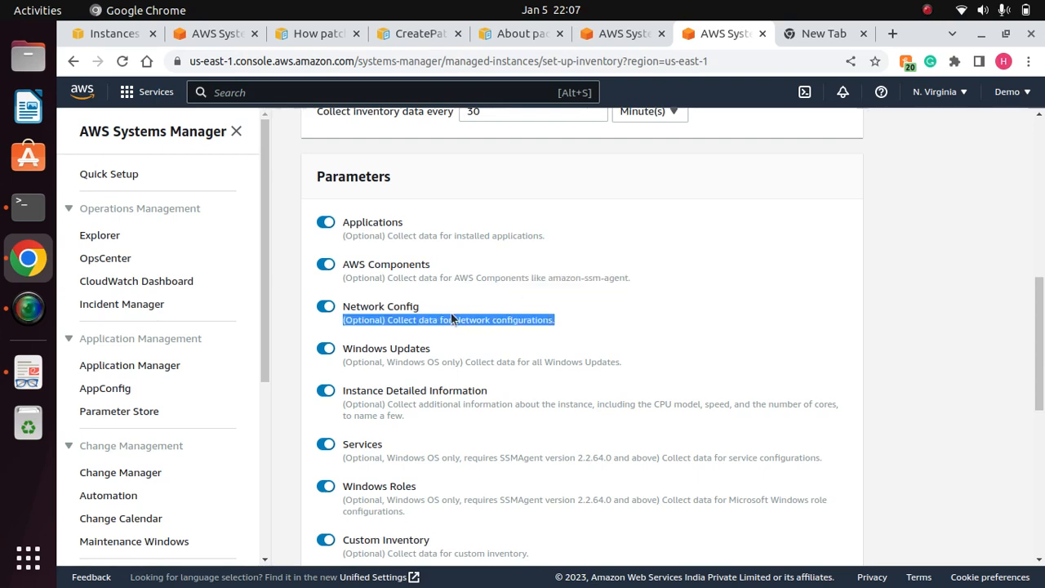
{"action": "left_click_drag", "start_coordinate": [632, 369], "coordinate": [548, 361]}
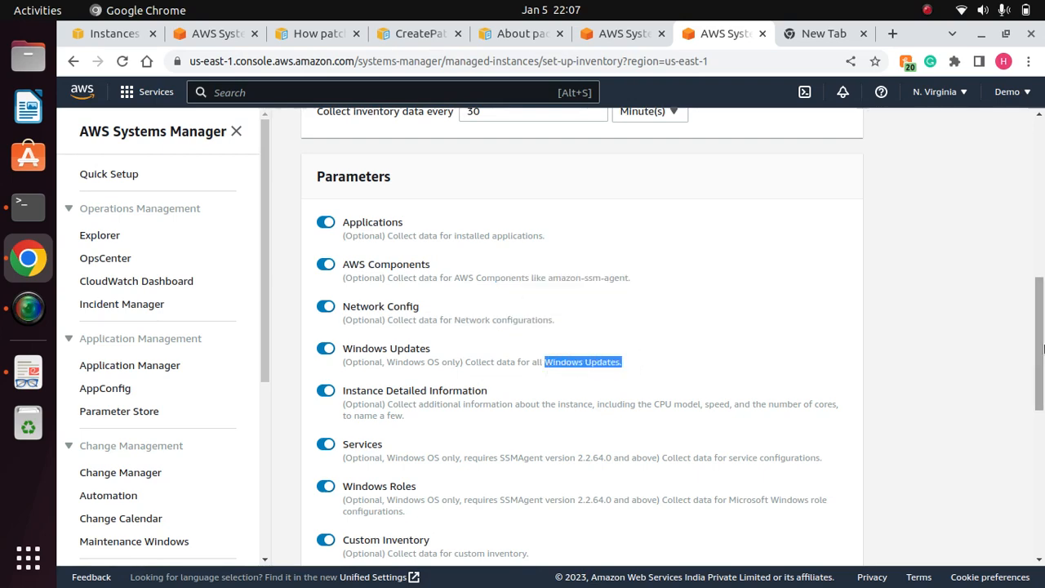
Submit the inventory setup with all parameters enabled and no syncing of execution logs to an S3 bucket, and dismiss the notification.
{"action": "left_click_drag", "start_coordinate": [1037, 349], "coordinate": [1027, 463]}
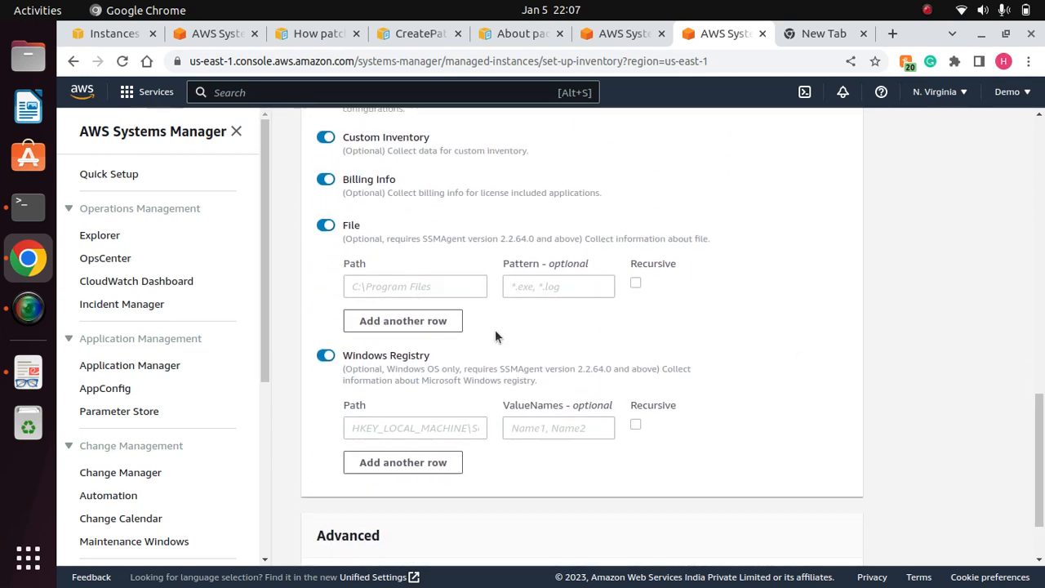
{"action": "scroll", "coordinate": [1042, 426], "scroll_direction": "down", "scroll_amount": 2}
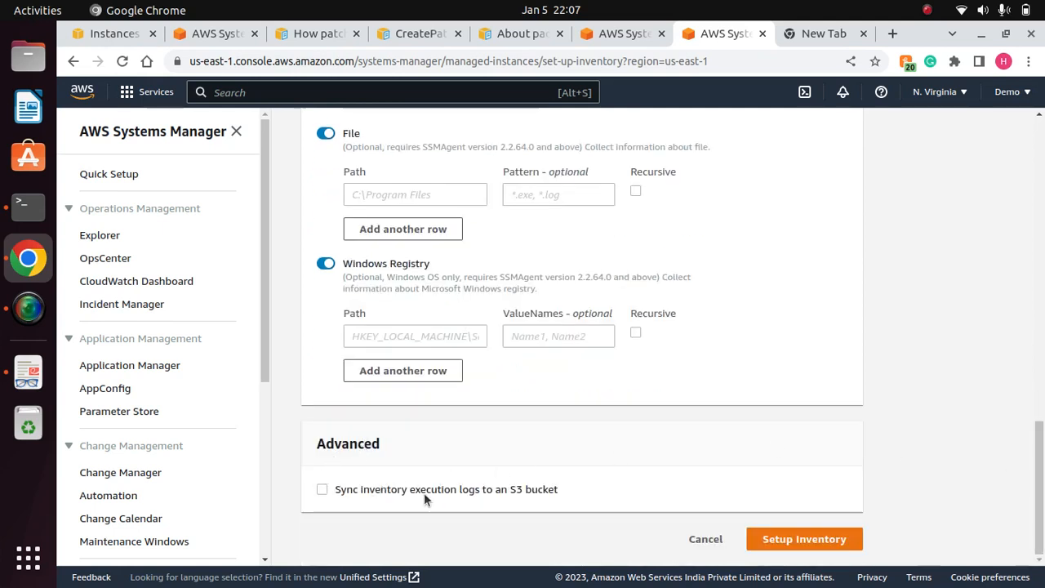
{"action": "left_click_drag", "start_coordinate": [559, 489], "coordinate": [344, 487]}
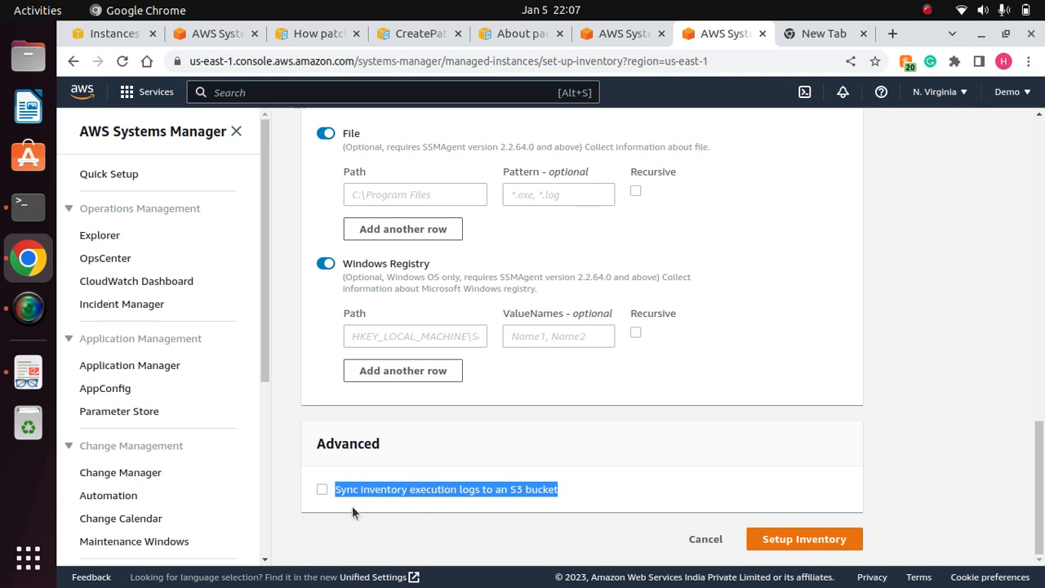
{"action": "left_click", "coordinate": [569, 460]}
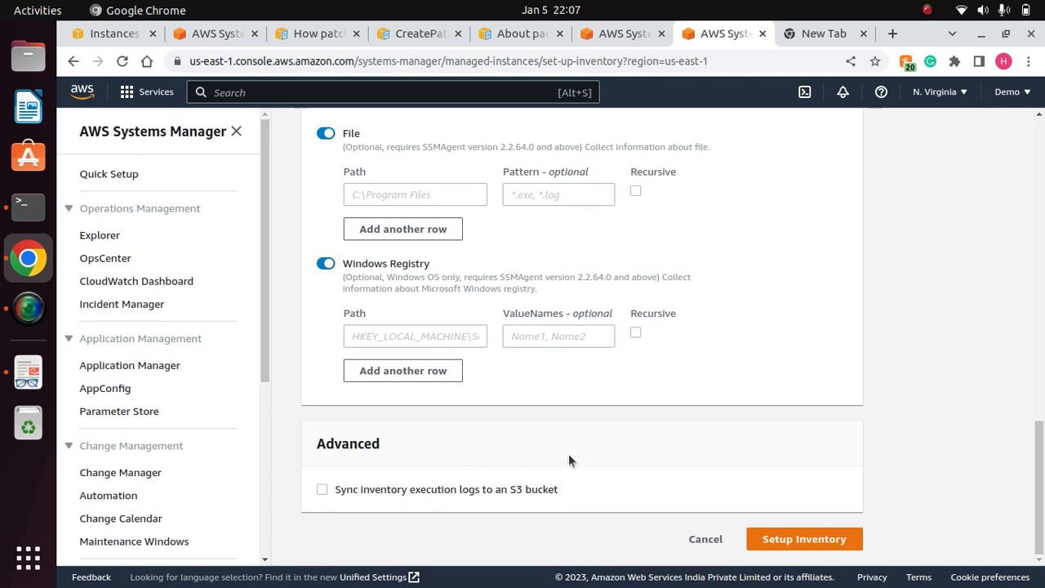
{"action": "left_click", "coordinate": [804, 539]}
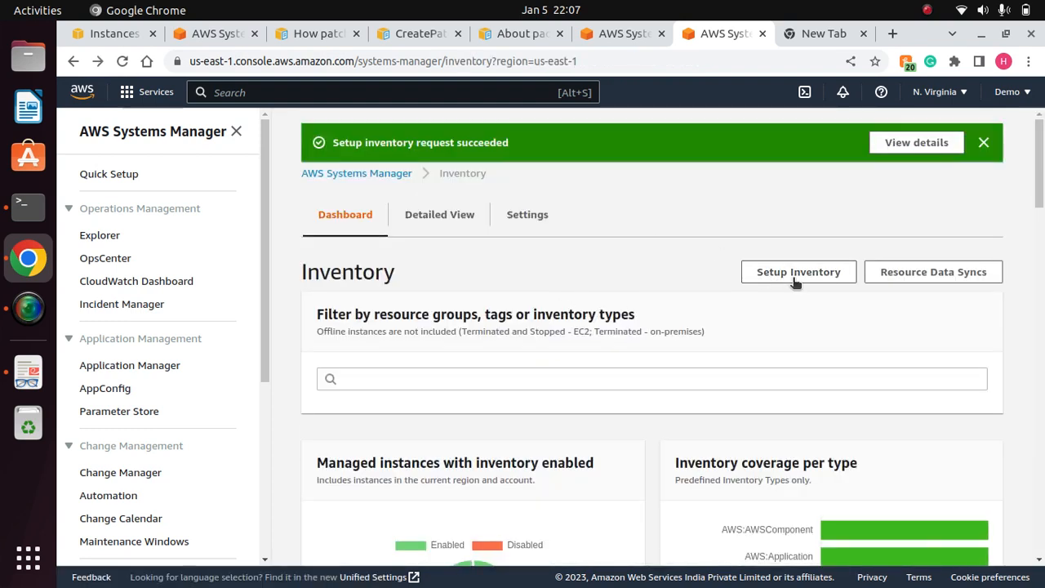
{"action": "left_click", "coordinate": [984, 143]}
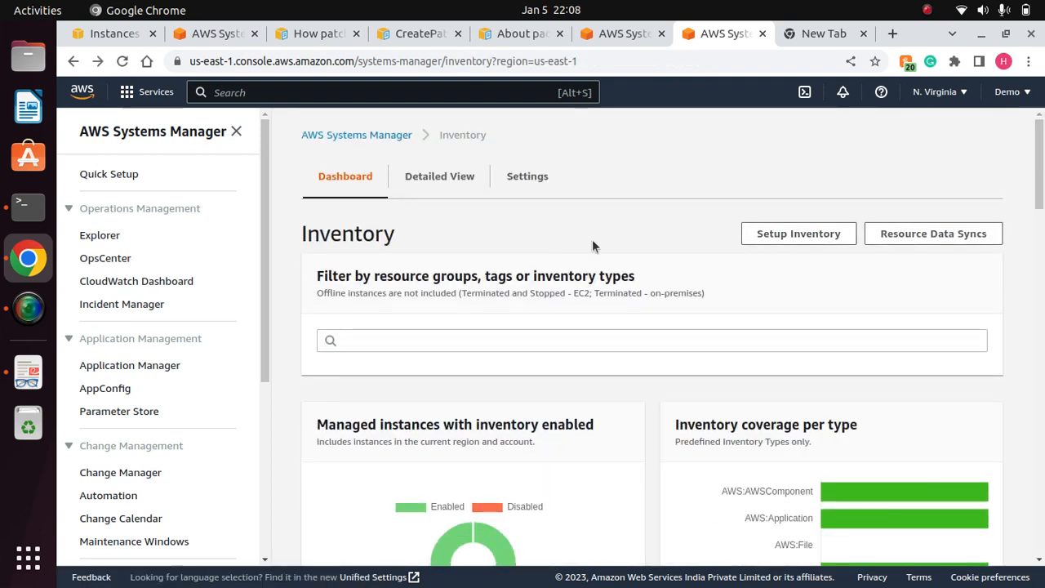
Check the status and resource status count of Inventory-Association in the Inventory settings, and check them again after reloading the page.
{"action": "left_click", "coordinate": [527, 176]}
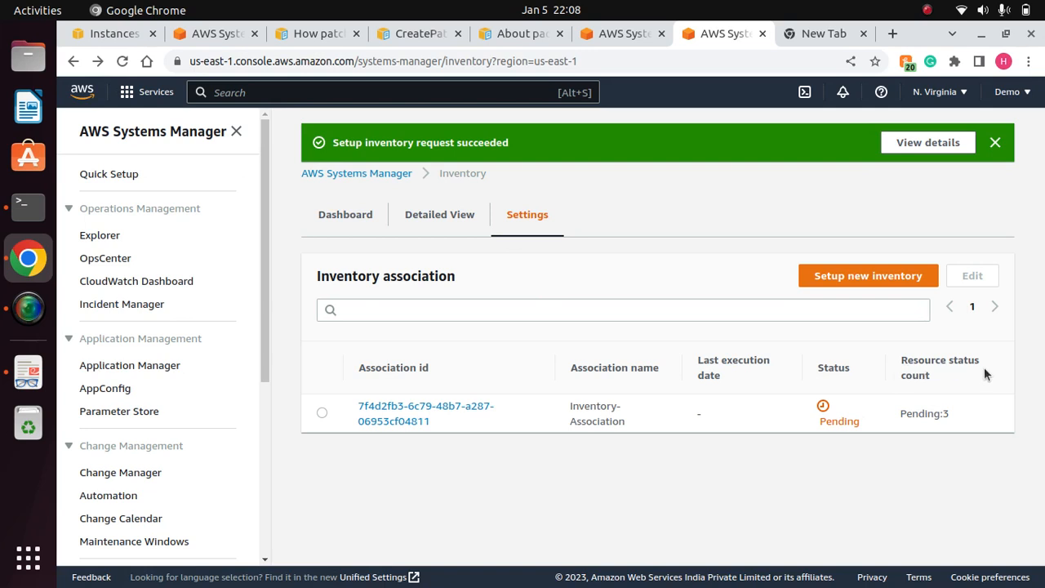
{"action": "left_click_drag", "start_coordinate": [941, 377], "coordinate": [905, 355]}
{"action": "left_click_drag", "start_coordinate": [961, 422], "coordinate": [902, 413]}
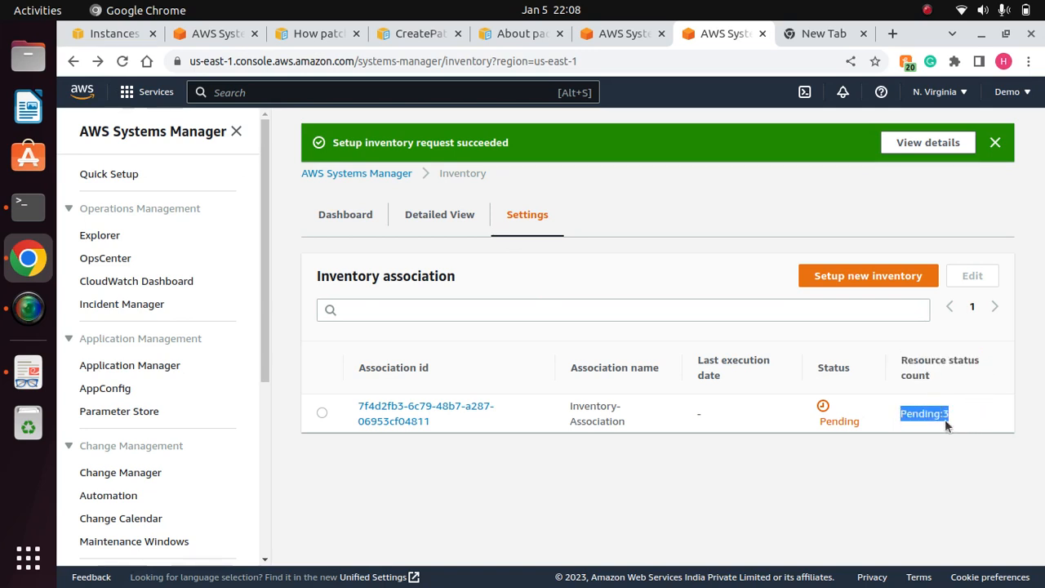
{"action": "left_click", "coordinate": [970, 414]}
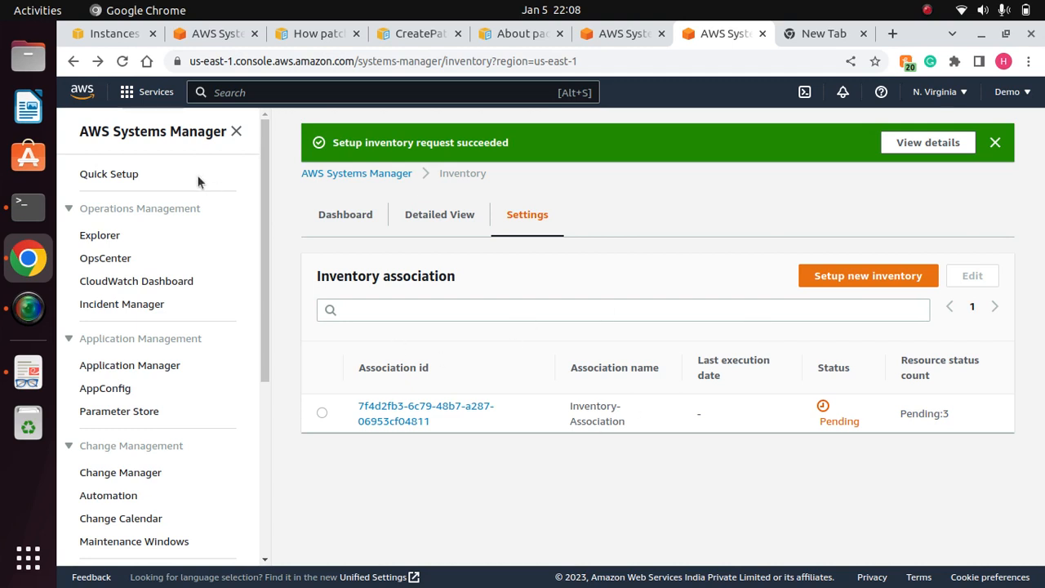
{"action": "left_click", "coordinate": [123, 62]}
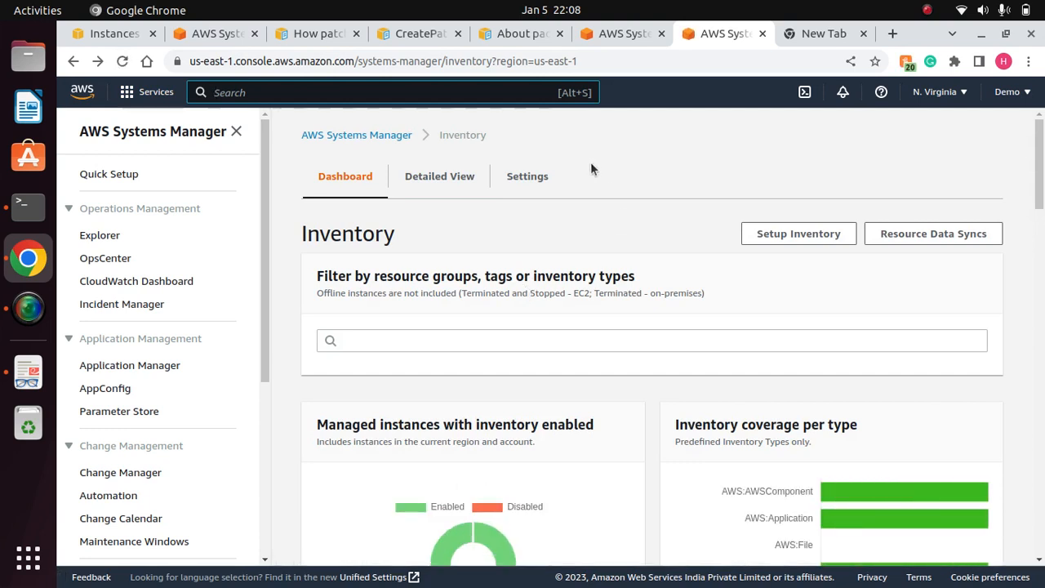
{"action": "left_click", "coordinate": [527, 175]}
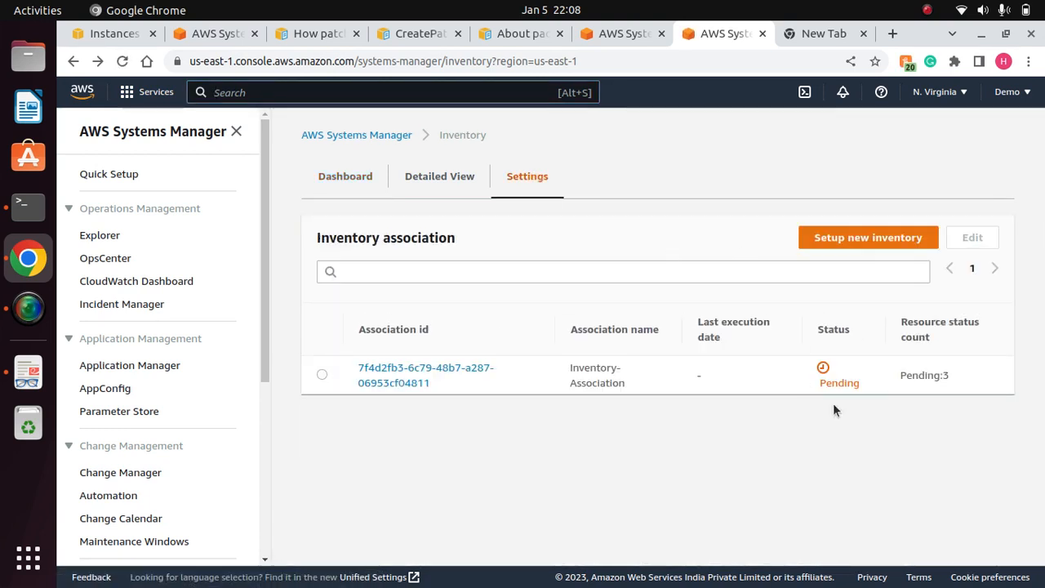
Return to the Inventory dashboard and open the details of managed instance i-0f357d0a33e660dfd from the corresponding managed instances.
{"action": "left_click", "coordinate": [346, 176]}
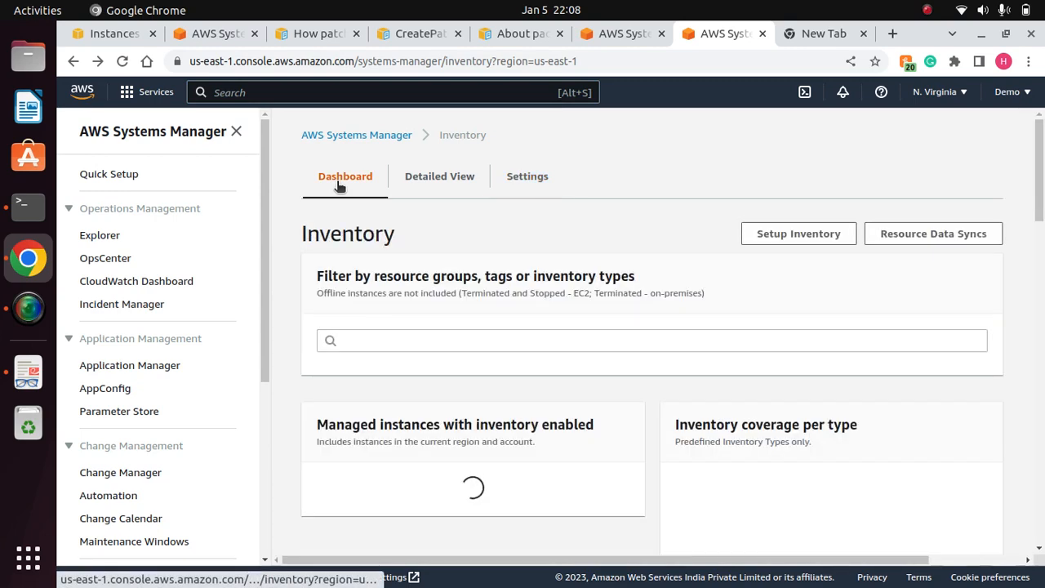
{"action": "left_click_drag", "start_coordinate": [1038, 176], "coordinate": [1039, 529]}
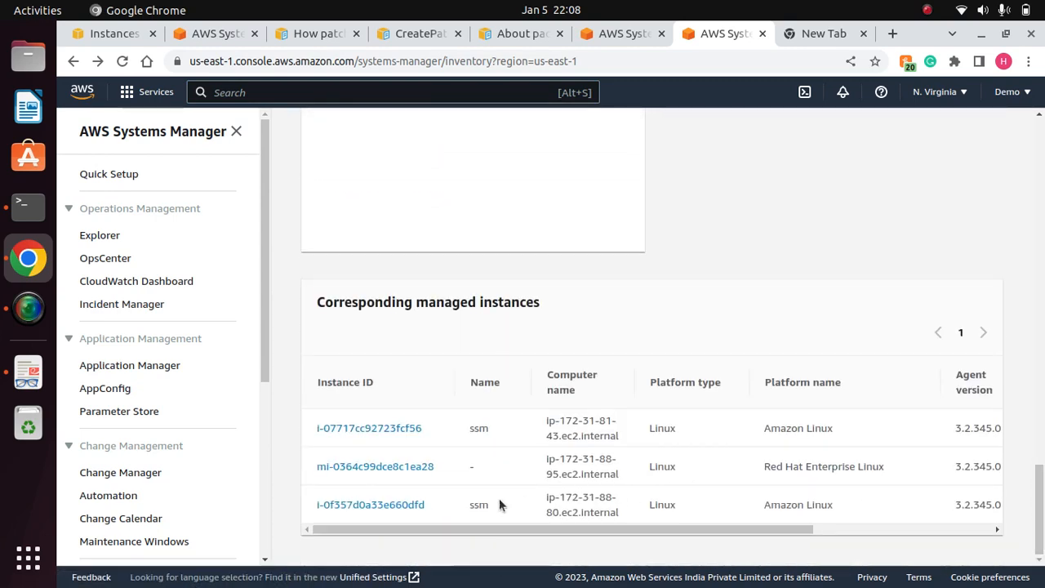
{"action": "left_click", "coordinate": [366, 504]}
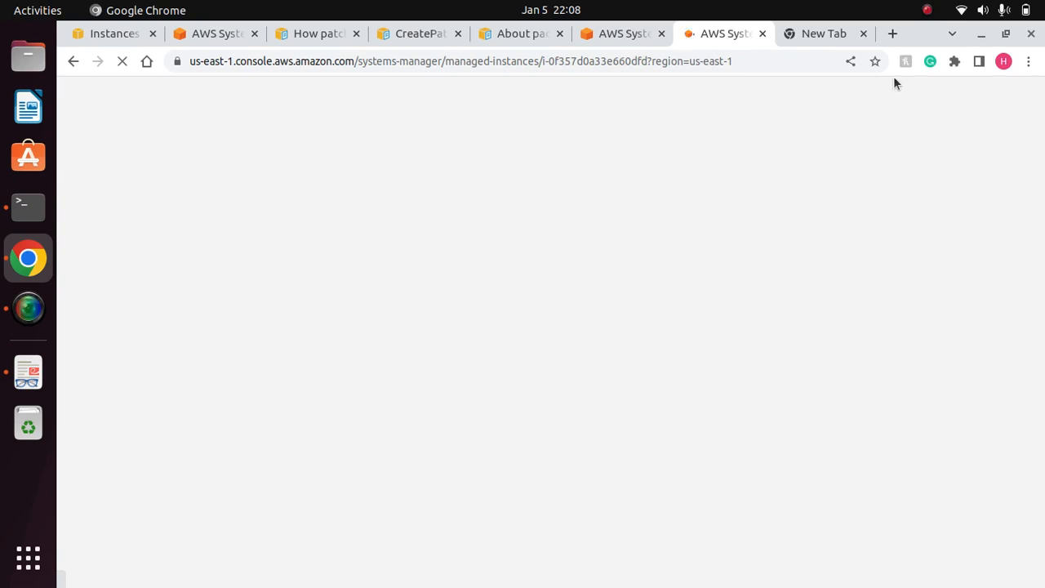
{"action": "left_click", "coordinate": [927, 10]}
{"action": "left_click", "coordinate": [929, 42]}
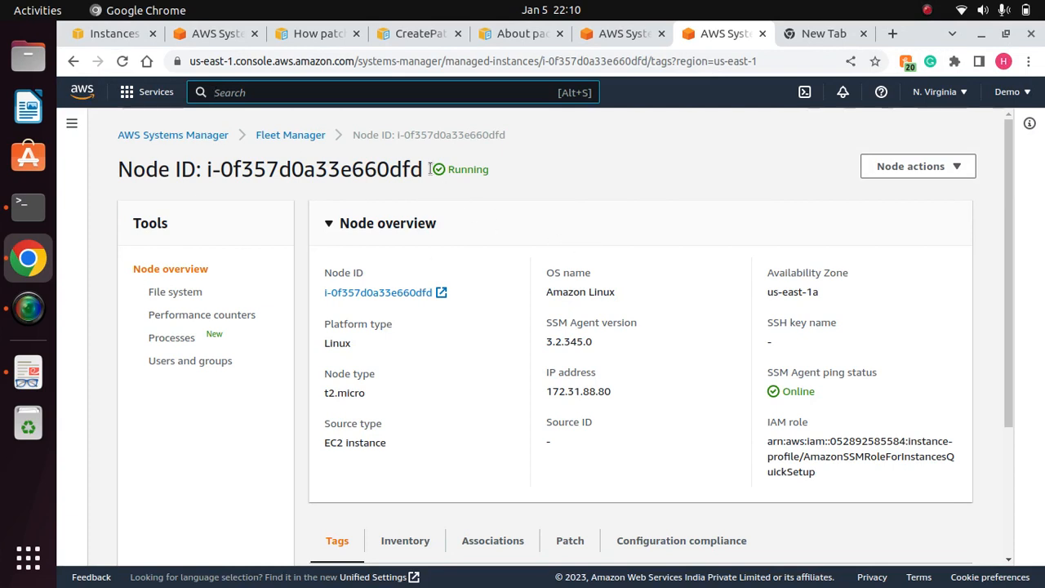
{"action": "left_click_drag", "start_coordinate": [503, 175], "coordinate": [116, 176]}
{"action": "left_click", "coordinate": [581, 184]}
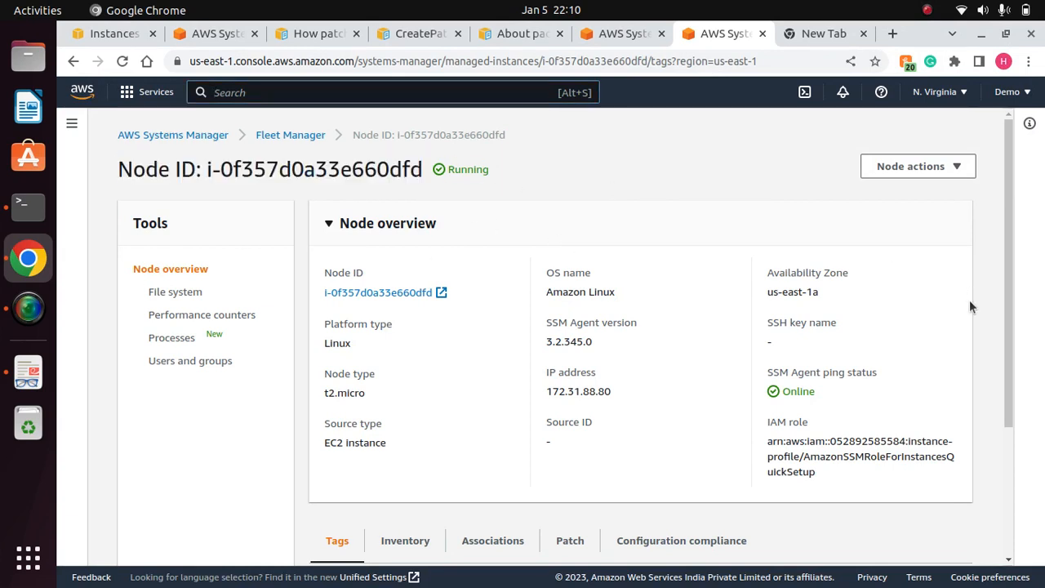
Review the node's tags, configuration compliance and AWS:Application inventory, closing the instance details help.
{"action": "left_click_drag", "start_coordinate": [1010, 282], "coordinate": [1024, 429]}
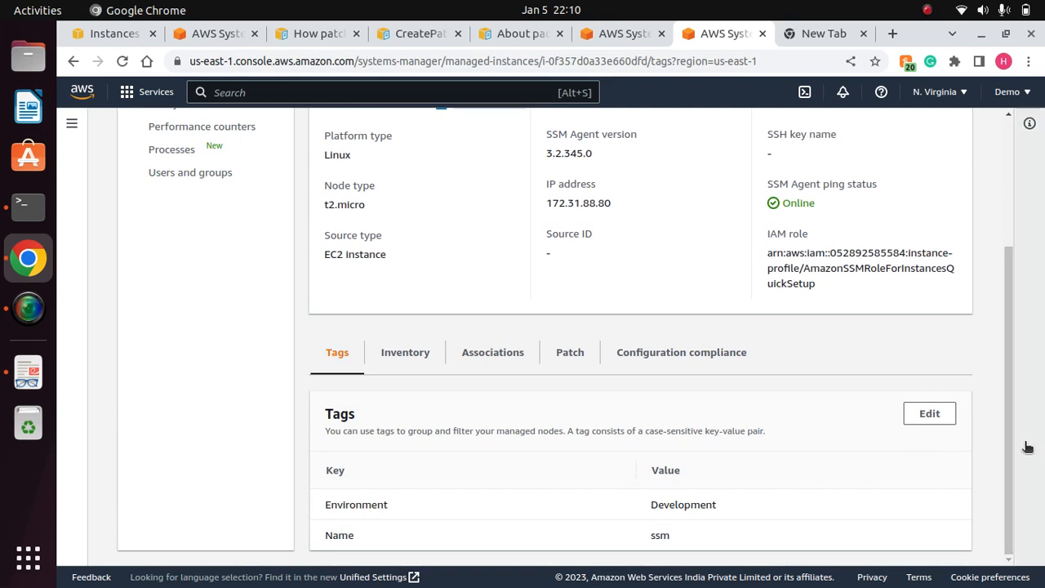
{"action": "left_click", "coordinate": [672, 353]}
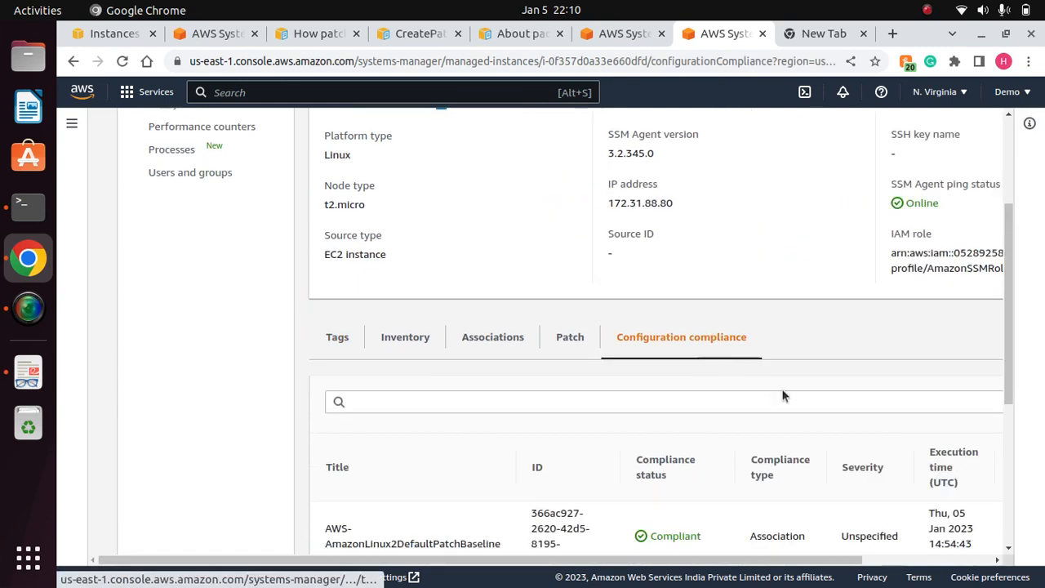
{"action": "left_click_drag", "start_coordinate": [1013, 343], "coordinate": [1015, 317]}
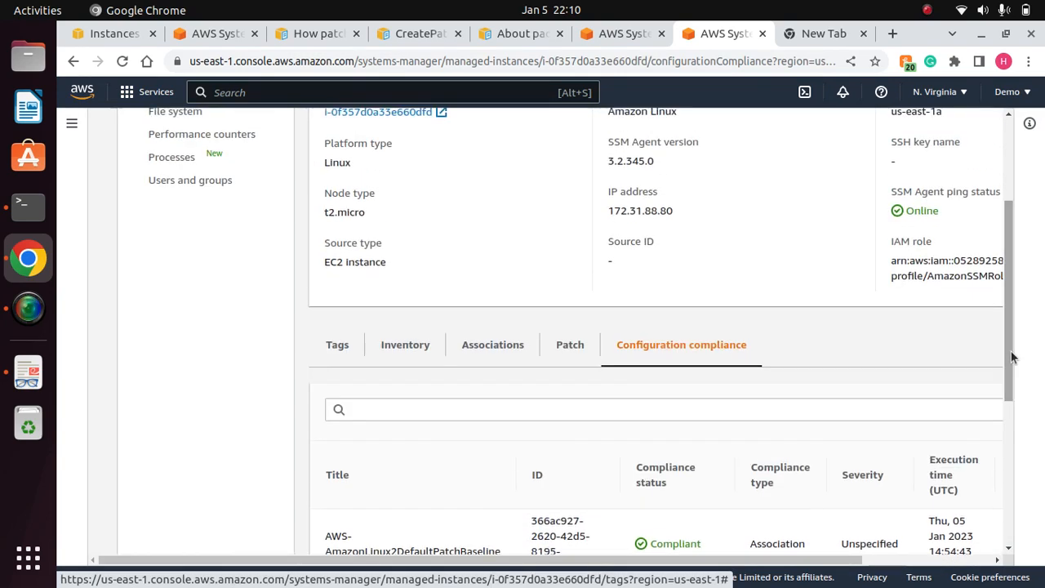
{"action": "left_click", "coordinate": [422, 347]}
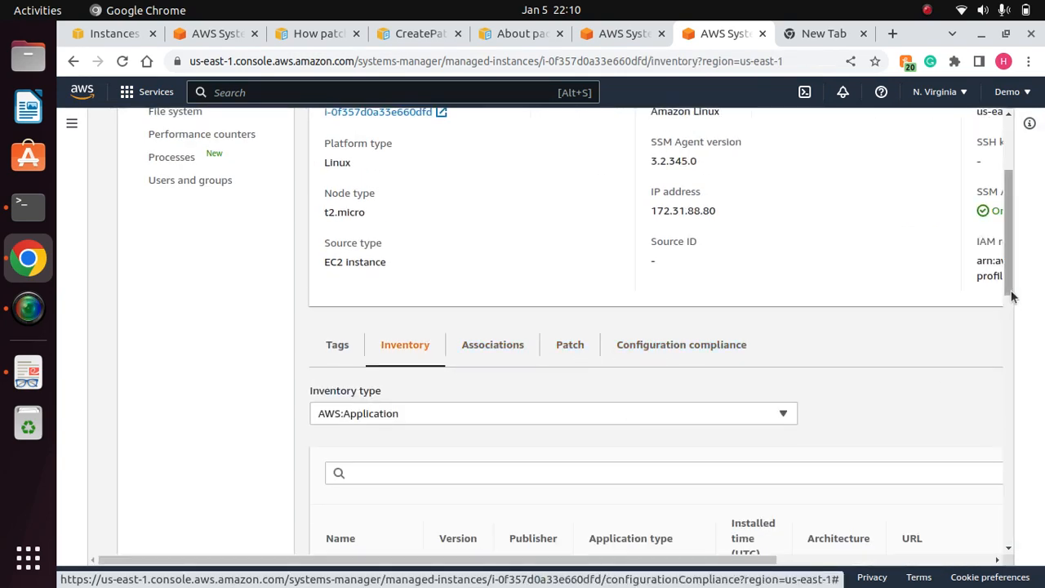
{"action": "left_click", "coordinate": [1020, 329]}
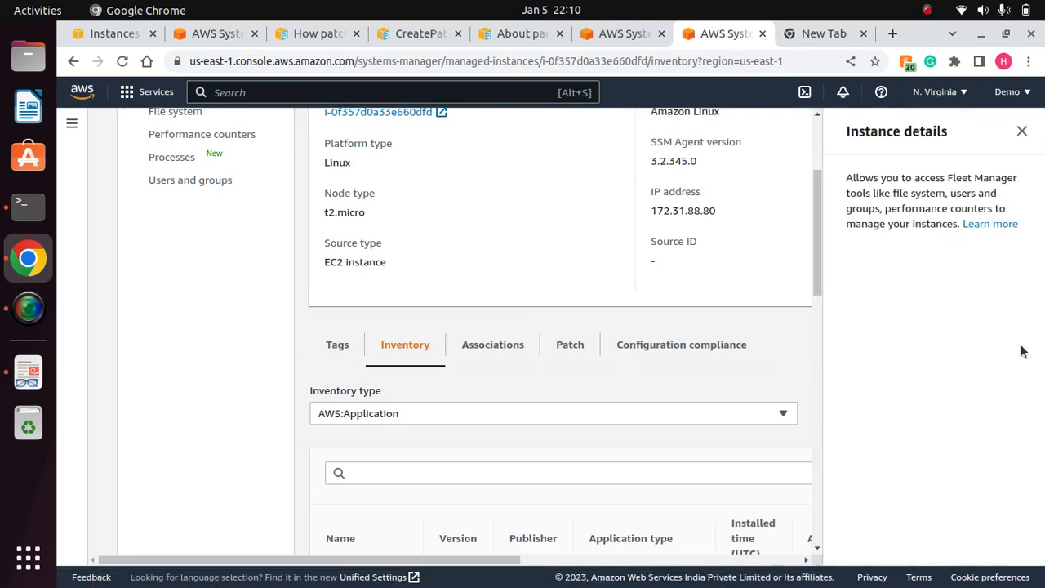
{"action": "left_click", "coordinate": [1021, 132]}
{"action": "mouse_move", "coordinate": [1009, 229]}
{"action": "left_mouse_down"}
{"action": "mouse_move", "coordinate": [1008, 452]}
{"action": "mouse_move", "coordinate": [995, 239]}
{"action": "left_mouse_up"}
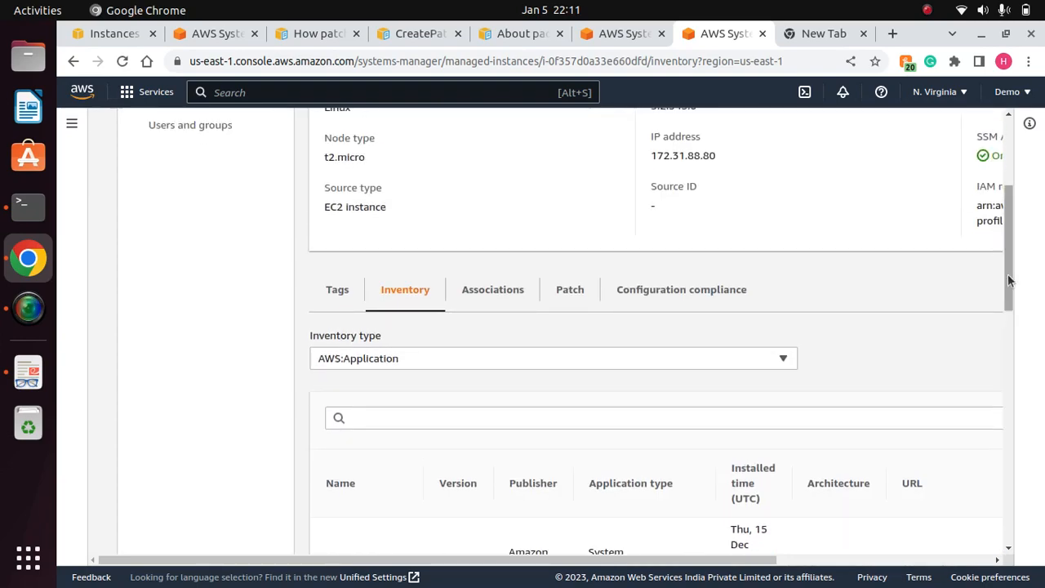
{"action": "left_click_drag", "start_coordinate": [1009, 280], "coordinate": [1003, 313]}
Examine the node's AWS:Network inventory and its AWS:ResourceGroup inventory.
{"action": "left_click", "coordinate": [764, 186]}
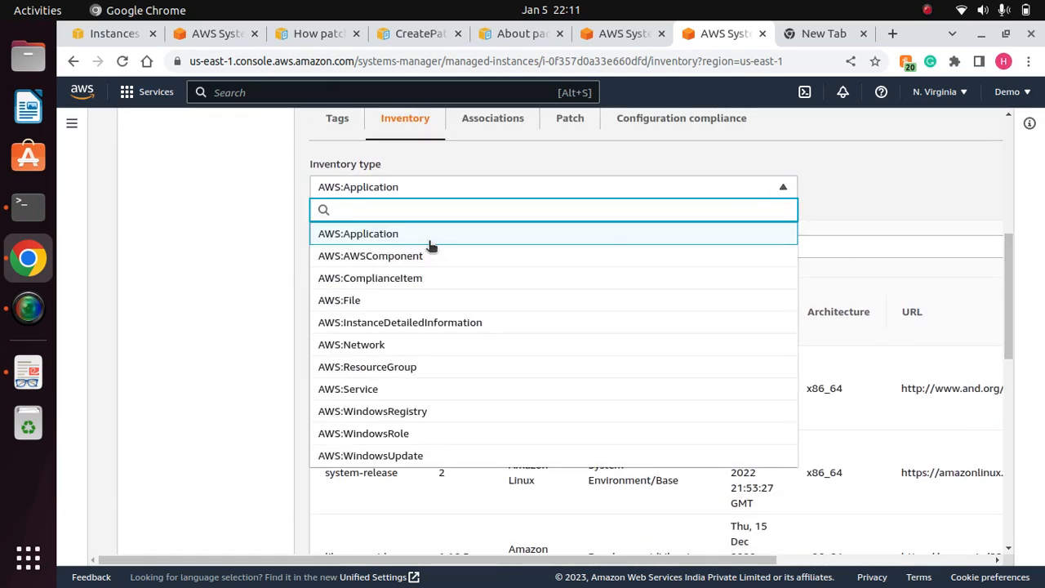
{"action": "left_click", "coordinate": [372, 346]}
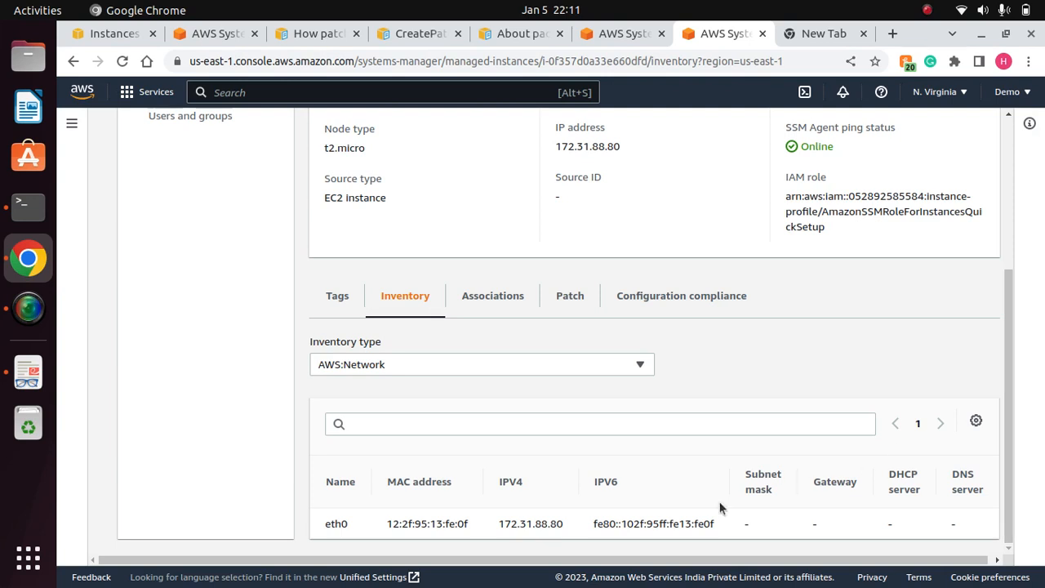
{"action": "left_click_drag", "start_coordinate": [789, 521], "coordinate": [453, 516]}
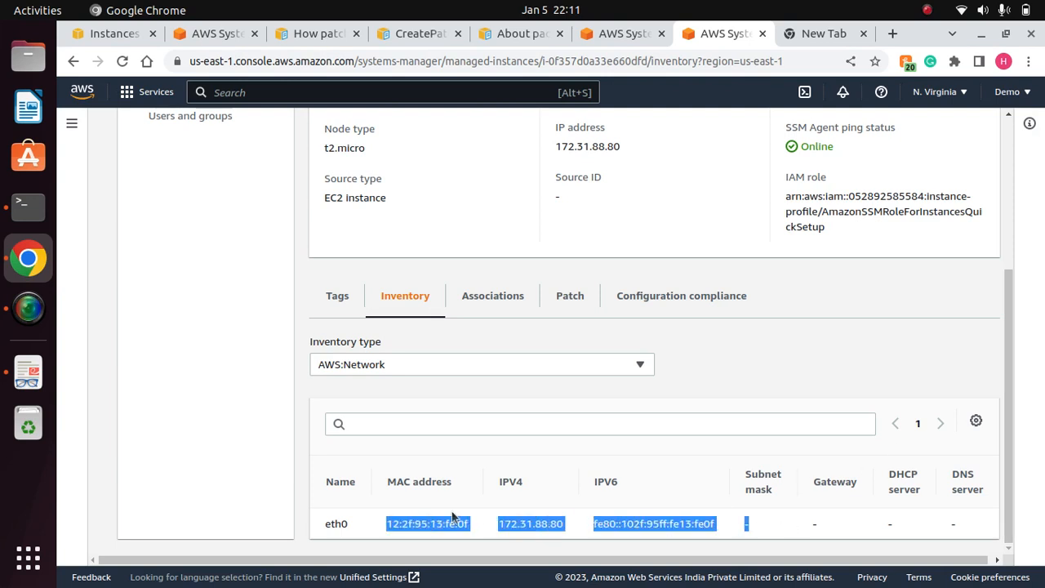
{"action": "left_click", "coordinate": [509, 365]}
{"action": "left_click", "coordinate": [401, 321]}
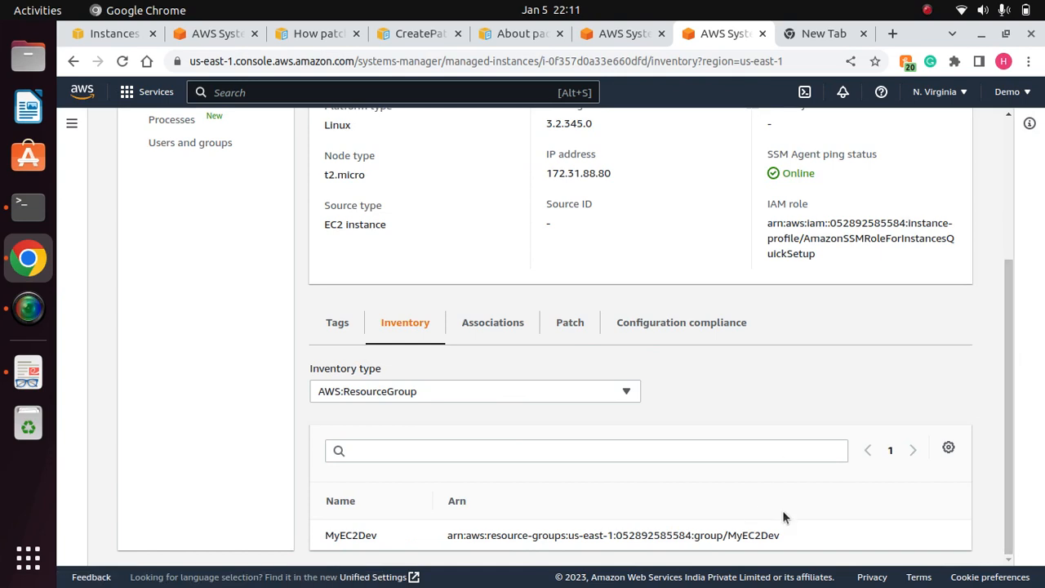
{"action": "left_click_drag", "start_coordinate": [807, 543], "coordinate": [424, 548]}
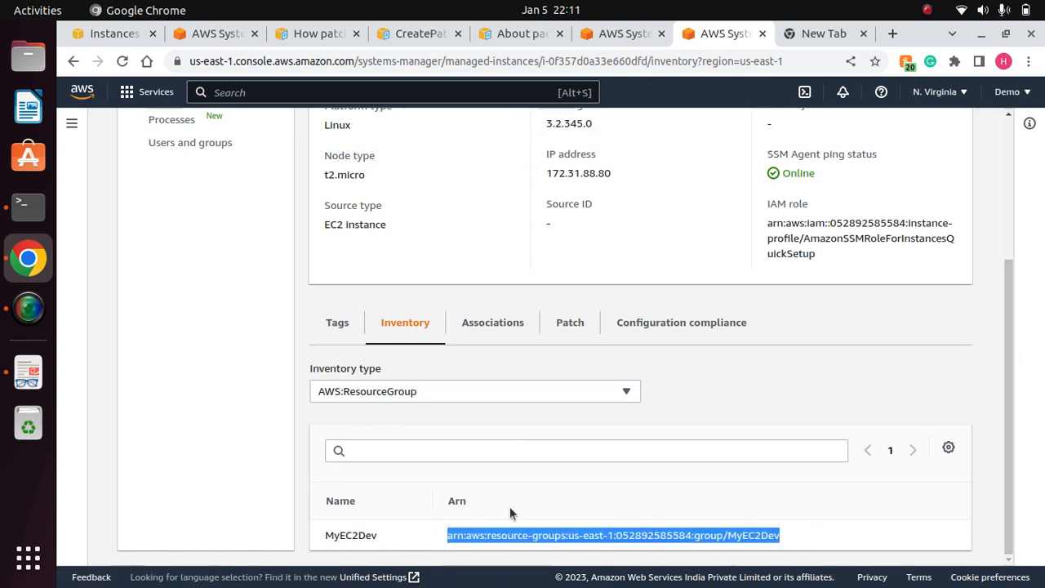
Look through the node's associations, patch summary and available node actions.
{"action": "left_click", "coordinate": [494, 323]}
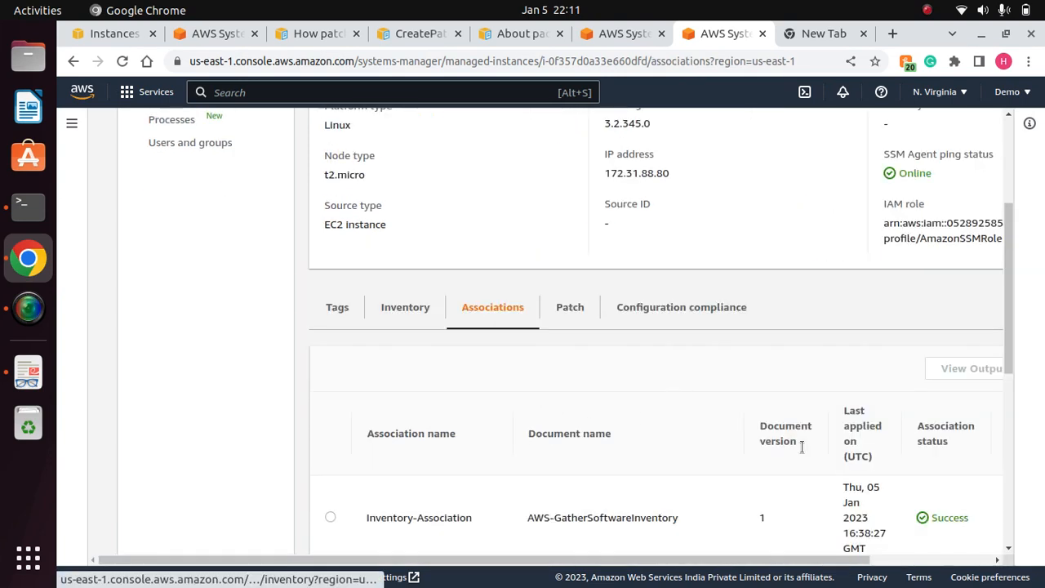
{"action": "left_click_drag", "start_coordinate": [1012, 359], "coordinate": [1008, 300]}
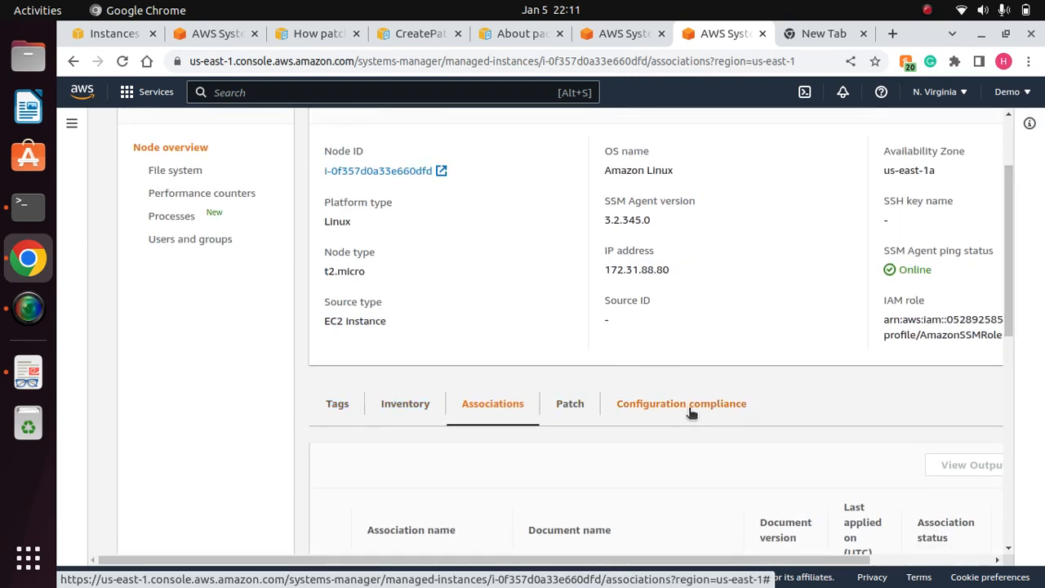
{"action": "left_click", "coordinate": [568, 407]}
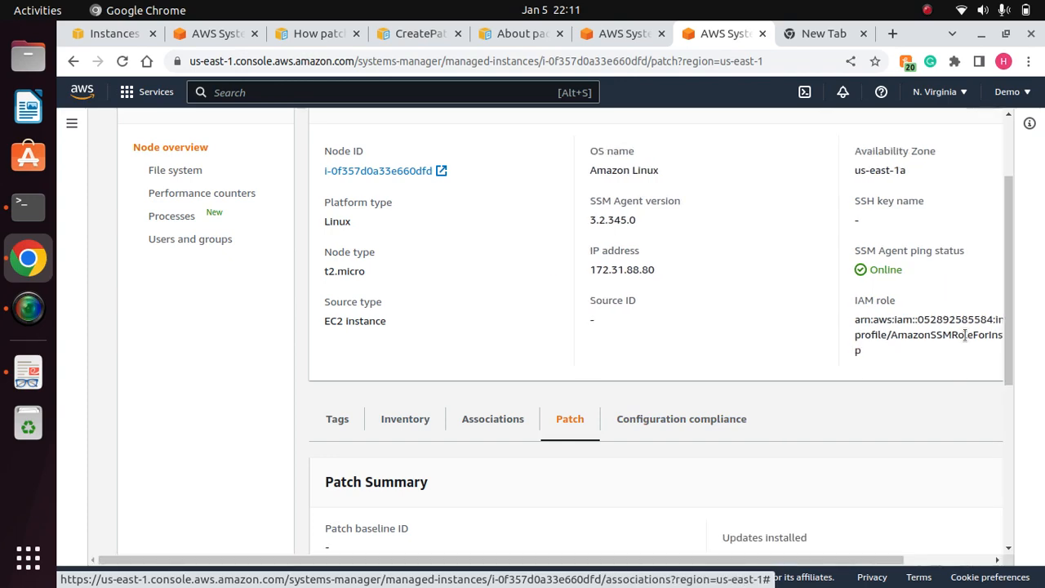
{"action": "left_click_drag", "start_coordinate": [1013, 294], "coordinate": [1022, 230]}
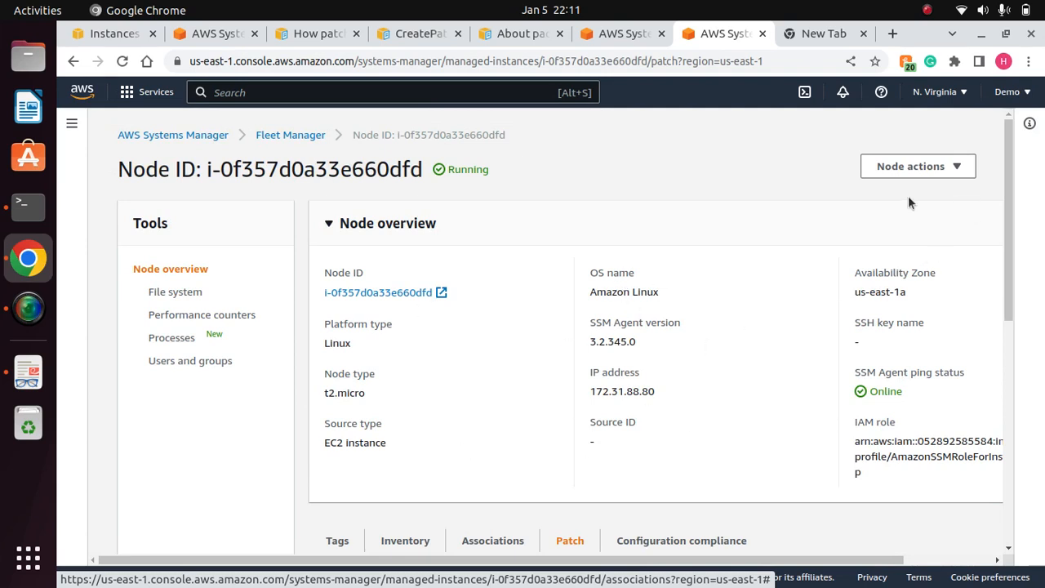
{"action": "left_click", "coordinate": [961, 167]}
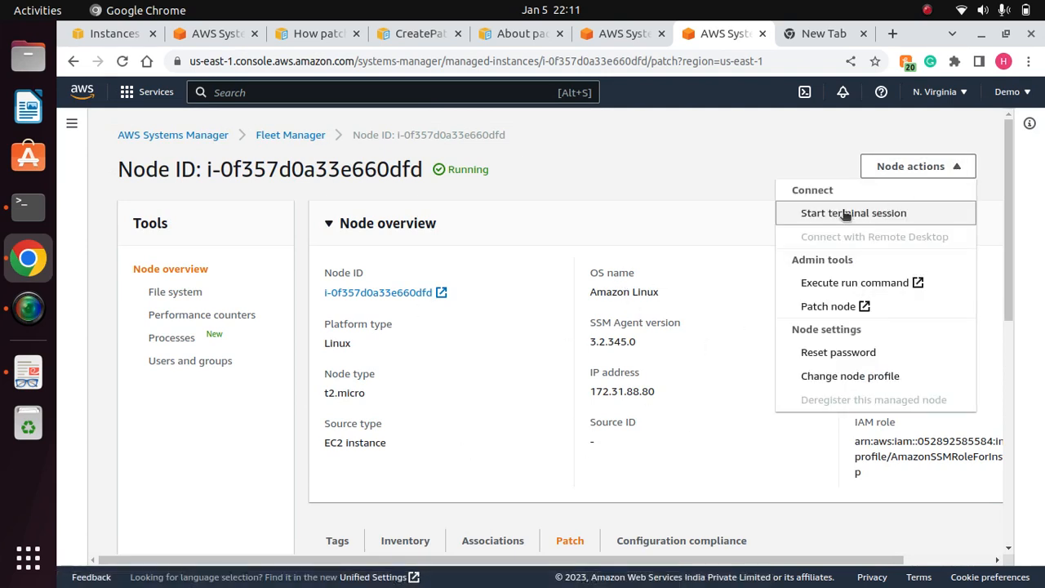
{"action": "left_click", "coordinate": [671, 208]}
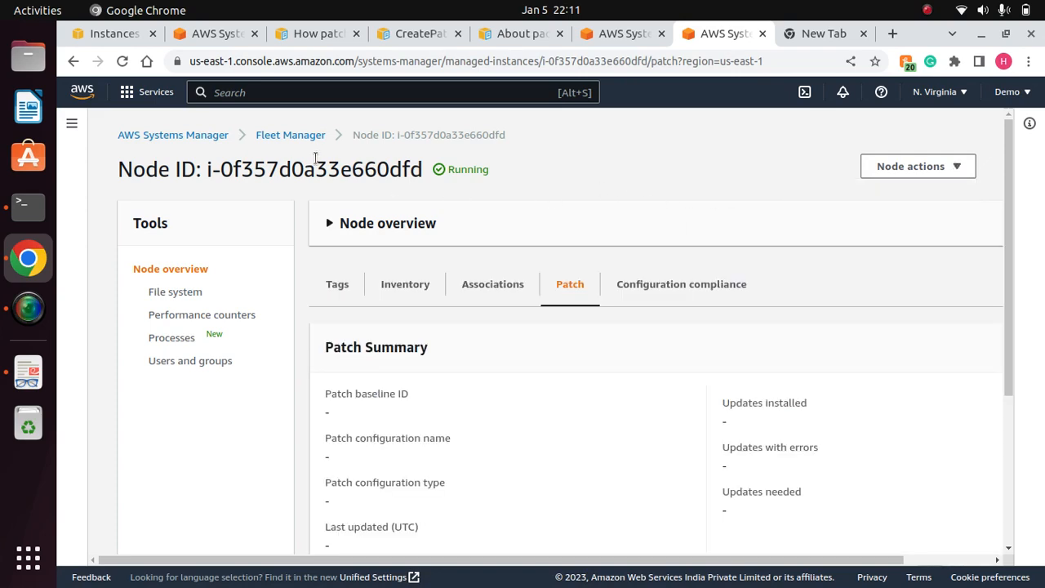
Return to the Systems Manager home page and switch to the SSM3.pdf slides in Document Viewer.
{"action": "left_click", "coordinate": [180, 135]}
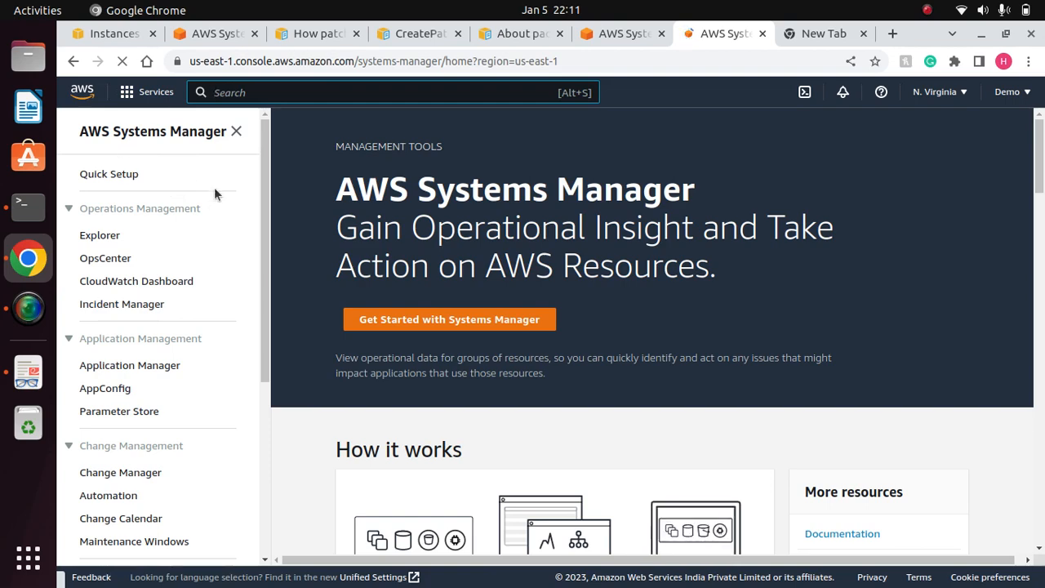
{"action": "left_click", "coordinate": [27, 372]}
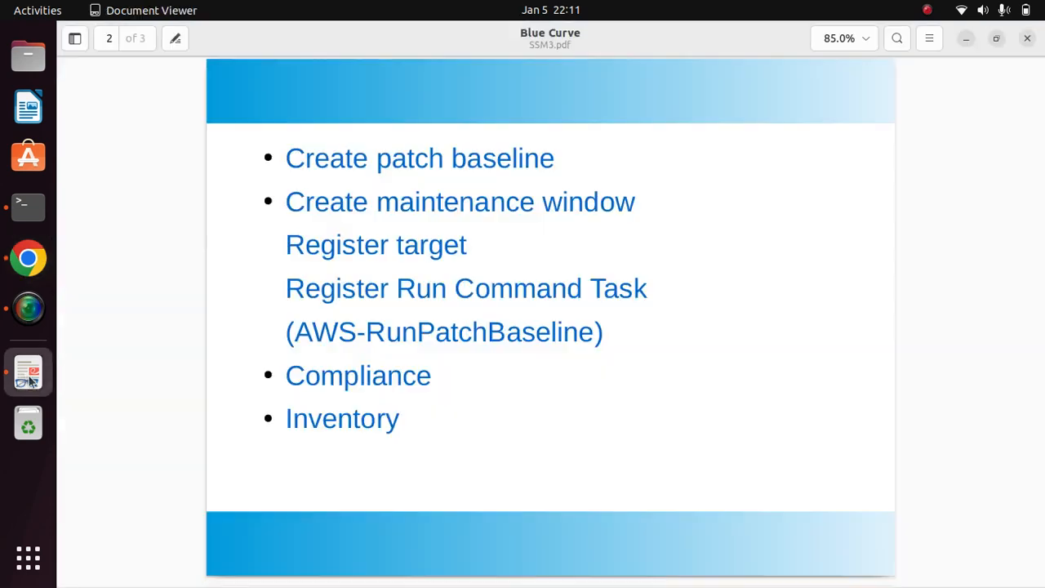